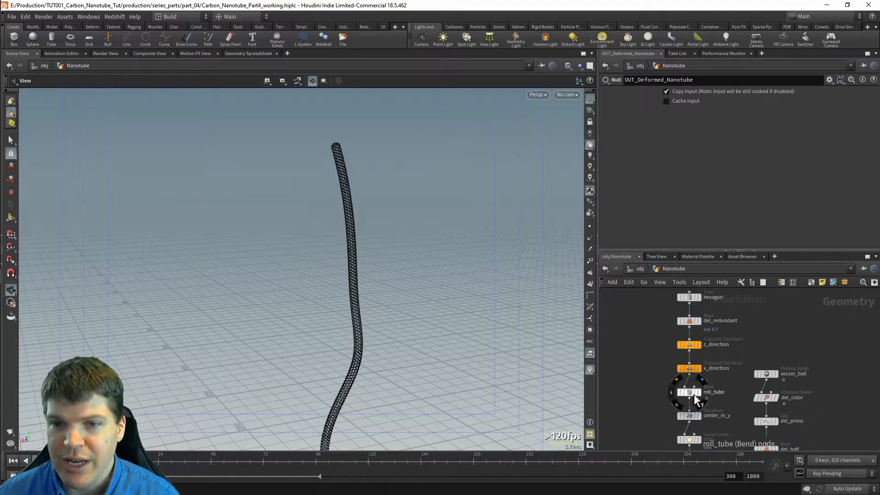
- Examine the nanotube network down to OUT_Deformed_Nanotube and inspect the deformed tube in the viewport
{"action": "middle_click_drag", "start_coordinate": [654, 425], "coordinate": [650, 301]}
{"action": "middle_click_drag", "start_coordinate": [728, 397], "coordinate": [726, 348]}
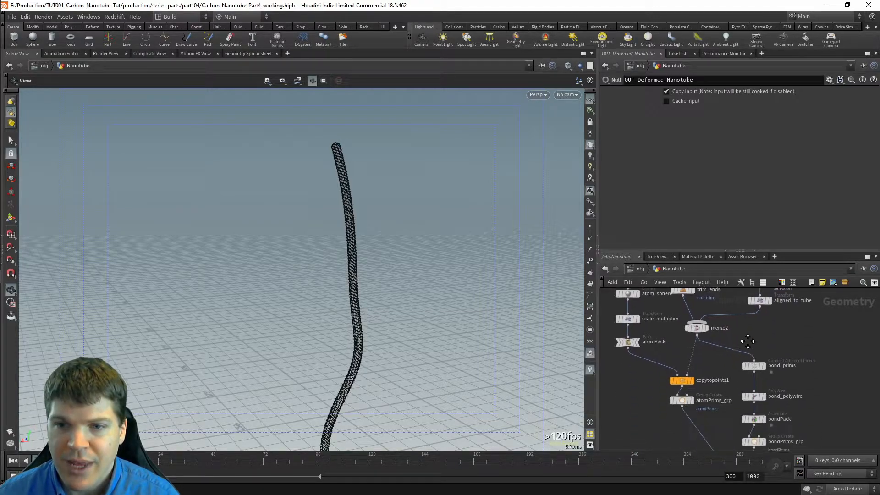
{"action": "middle_click_drag", "start_coordinate": [823, 394], "coordinate": [823, 365]}
{"action": "middle_click_drag", "start_coordinate": [819, 433], "coordinate": [812, 365]}
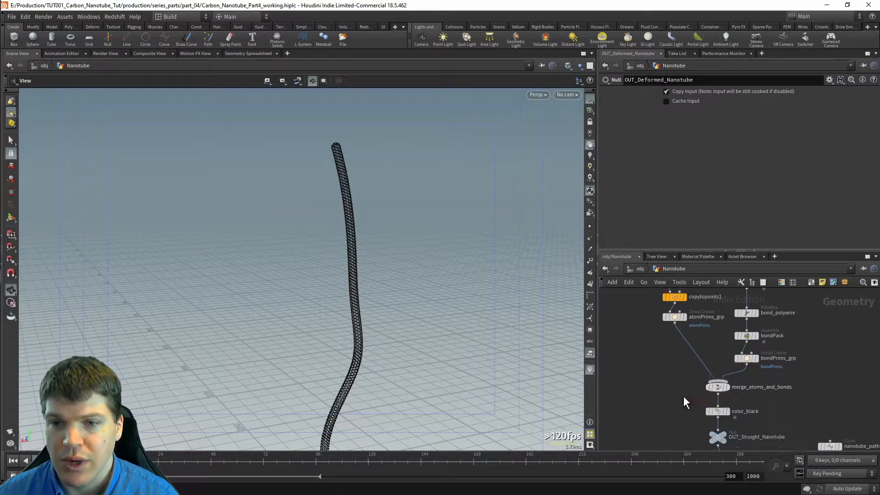
{"action": "left_click", "coordinate": [717, 388]}
{"action": "key", "text": "space+g"}
{"action": "left_click_drag", "start_coordinate": [312, 370], "coordinate": [474, 367]}
{"action": "middle_click_drag", "start_coordinate": [696, 428], "coordinate": [680, 336]}
{"action": "key", "text": "r"}
{"action": "left_click_drag", "start_coordinate": [703, 412], "coordinate": [765, 391]}
{"action": "left_click", "coordinate": [723, 442]}
{"action": "left_click_drag", "start_coordinate": [422, 240], "coordinate": [452, 326]}
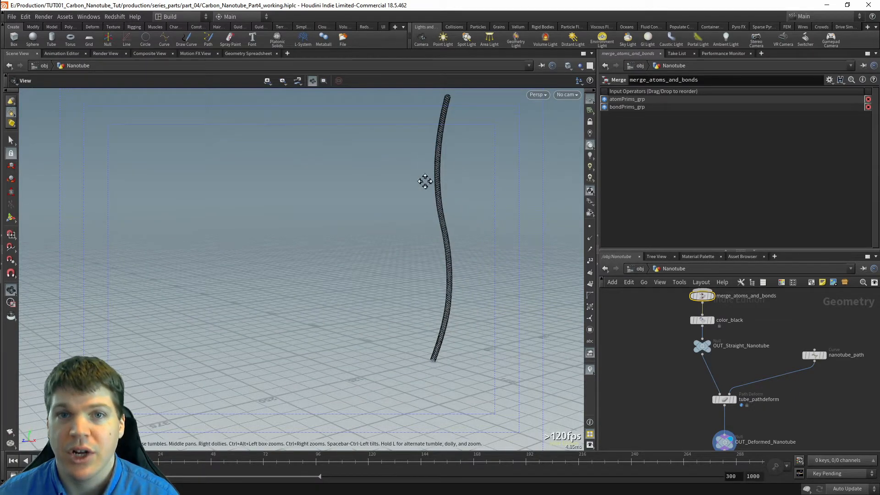
{"action": "left_click_drag", "start_coordinate": [436, 174], "coordinate": [340, 243]}
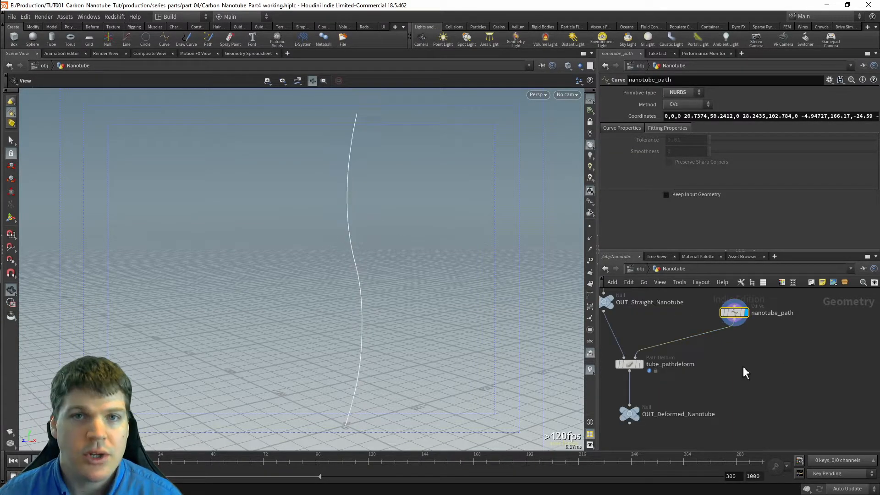
- Insert a Null node between nanotube_path and tube_pathdeform
{"action": "mouse_move", "coordinate": [738, 312]}
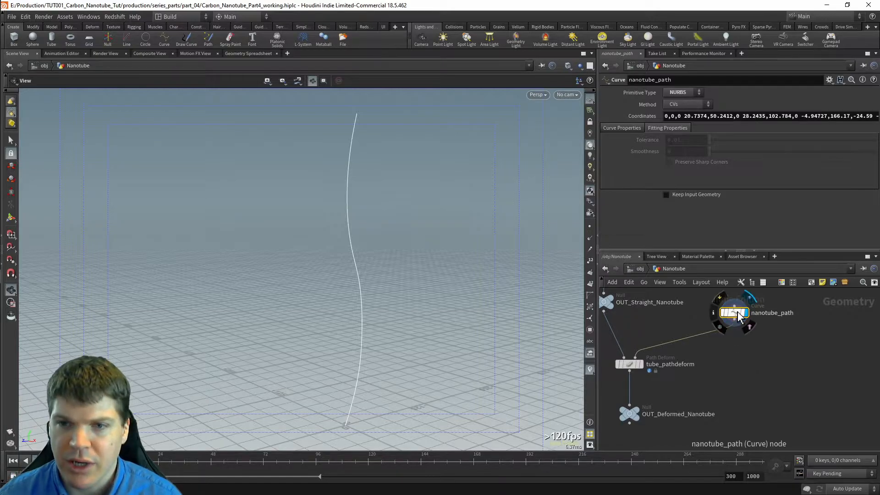
{"action": "key", "text": "Tab"}
{"action": "type", "text": "null"}
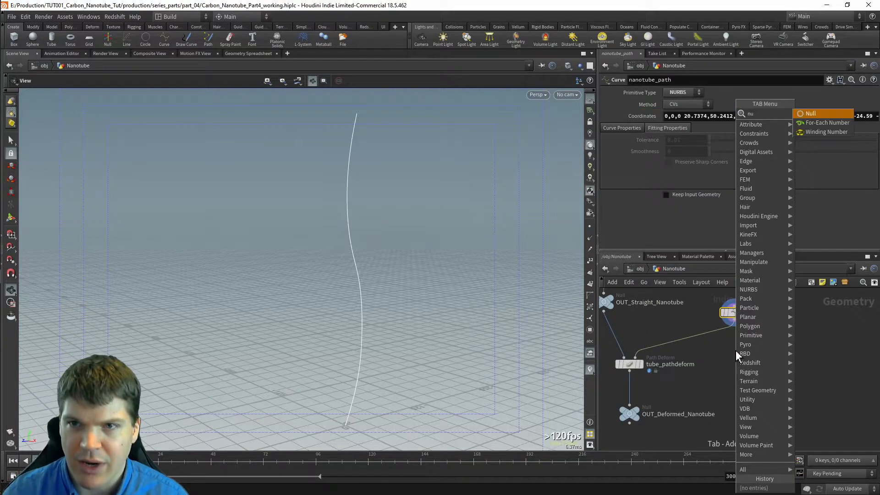
{"action": "key", "text": "Return"}
{"action": "left_click", "coordinate": [735, 350]}
{"action": "left_click_drag", "start_coordinate": [734, 350], "coordinate": [707, 358]}
- Rename the new Null node below nanotube_path as FINAL_CURVE
{"action": "double_click", "coordinate": [722, 353]}
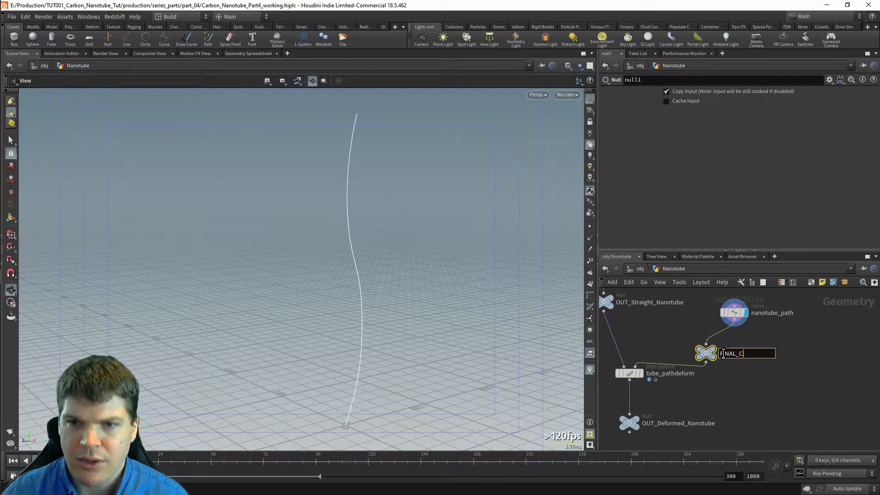
{"action": "type", "text": "FINAL_CURVE"}
{"action": "key", "text": "Return"}
- Branch a PolyWire node off FINAL_CURVE and display its result in the viewport
{"action": "middle_click_drag", "start_coordinate": [722, 306], "coordinate": [724, 324]}
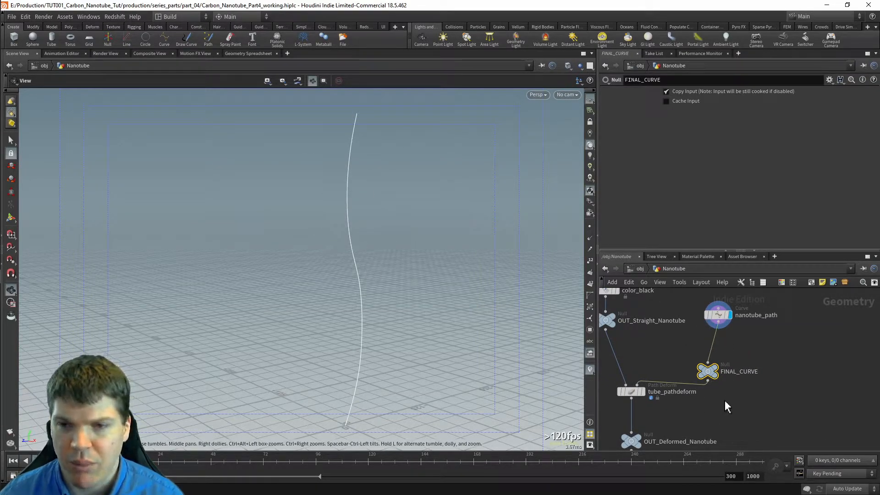
{"action": "middle_click_drag", "start_coordinate": [725, 400], "coordinate": [715, 348]}
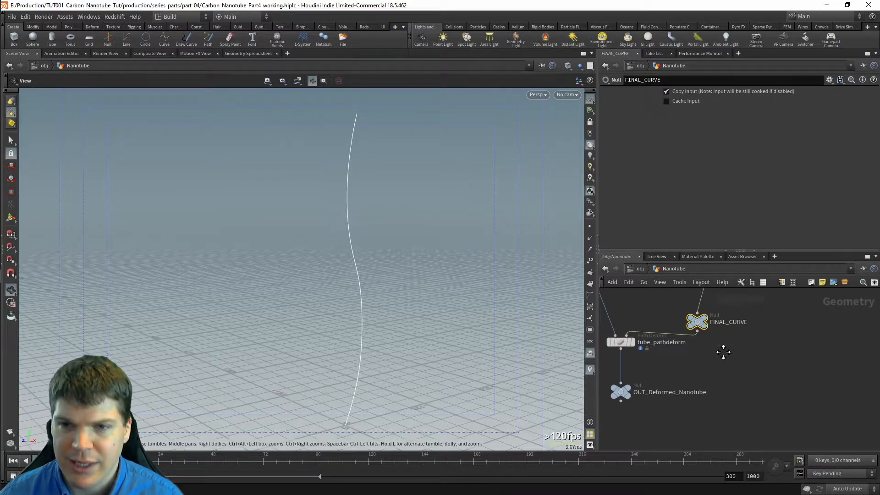
{"action": "left_click", "coordinate": [700, 327]}
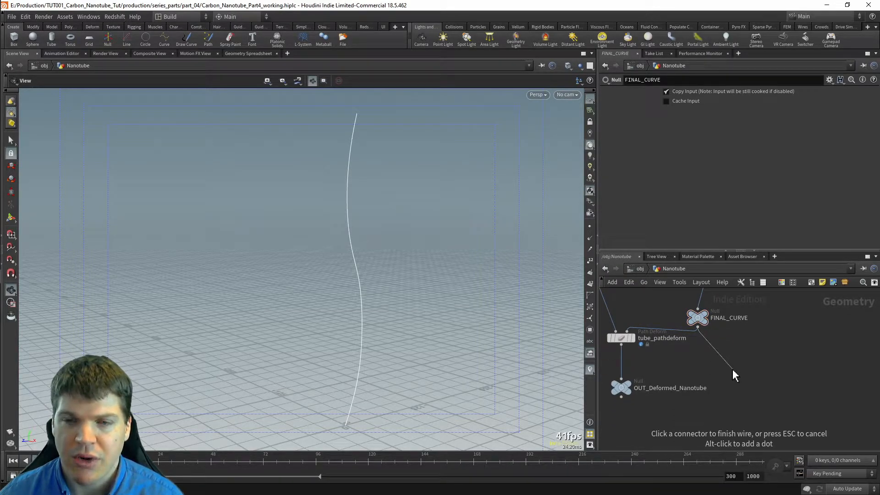
{"action": "key", "text": "Tab"}
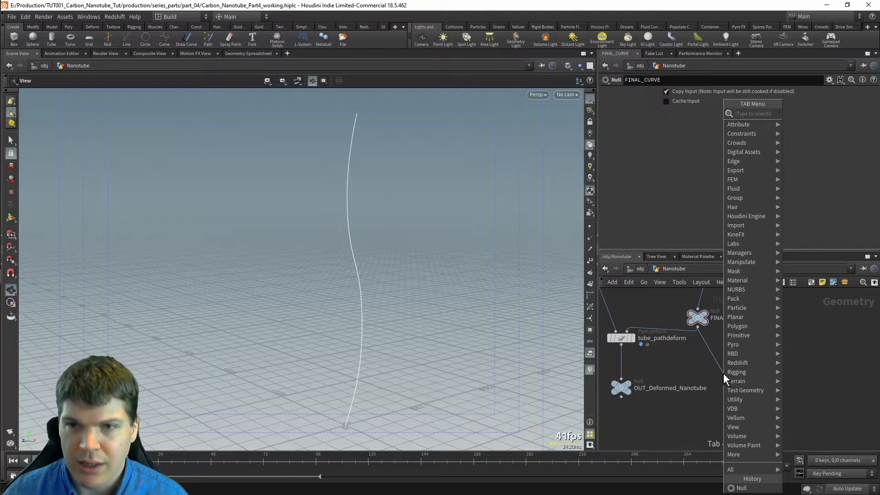
{"action": "type", "text": "polywi"}
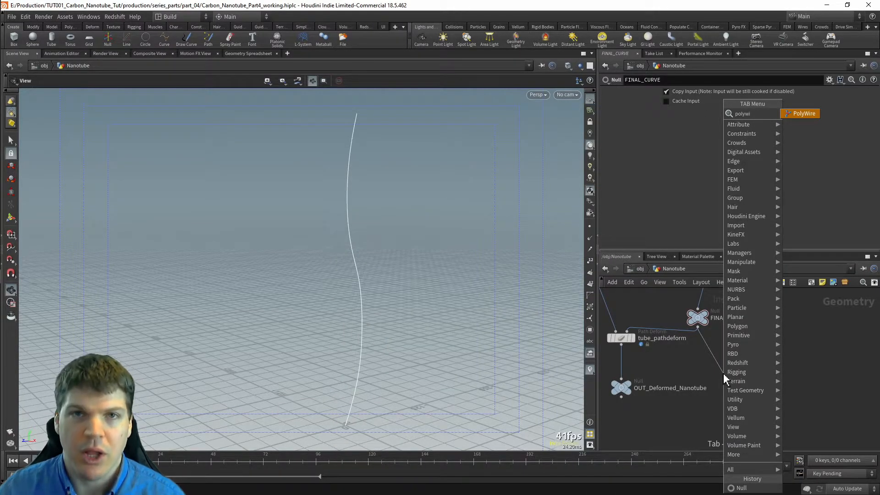
{"action": "key", "text": "Return"}
{"action": "left_click", "coordinate": [724, 377]}
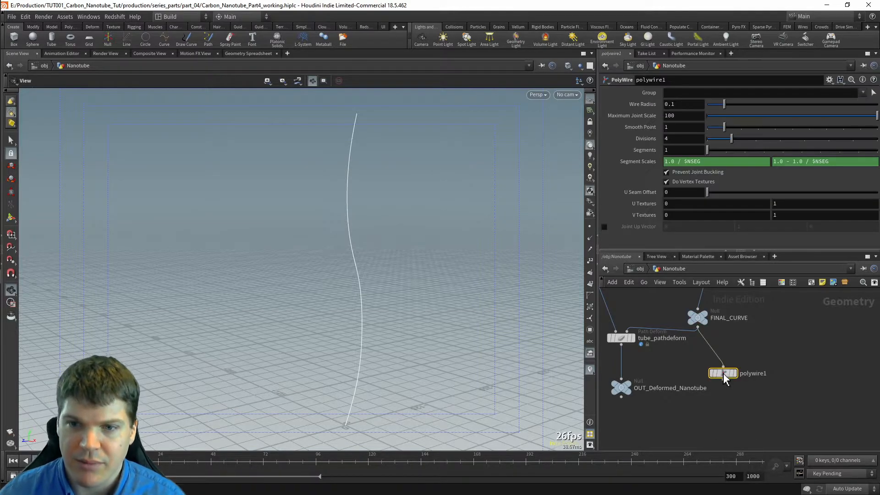
{"action": "left_click_drag", "start_coordinate": [723, 373], "coordinate": [725, 371]}
{"action": "key", "text": "r"}
{"action": "left_click", "coordinate": [726, 371]}
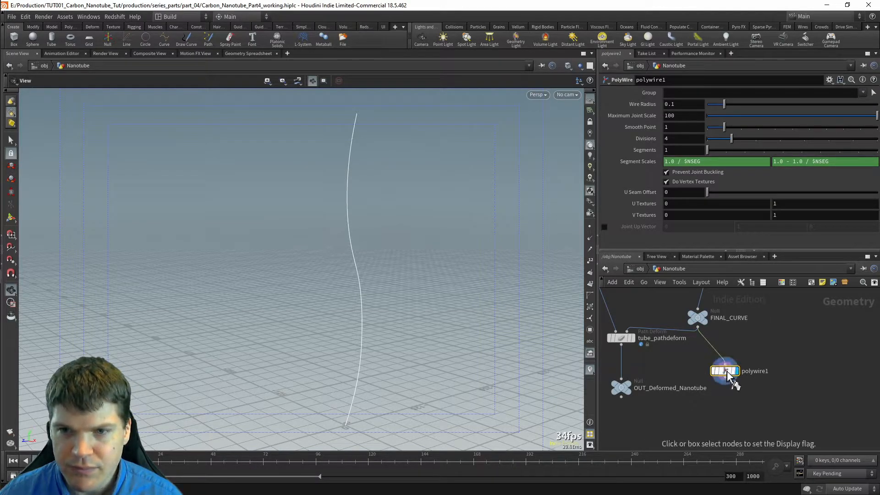
{"action": "left_click_drag", "start_coordinate": [352, 304], "coordinate": [406, 367]}
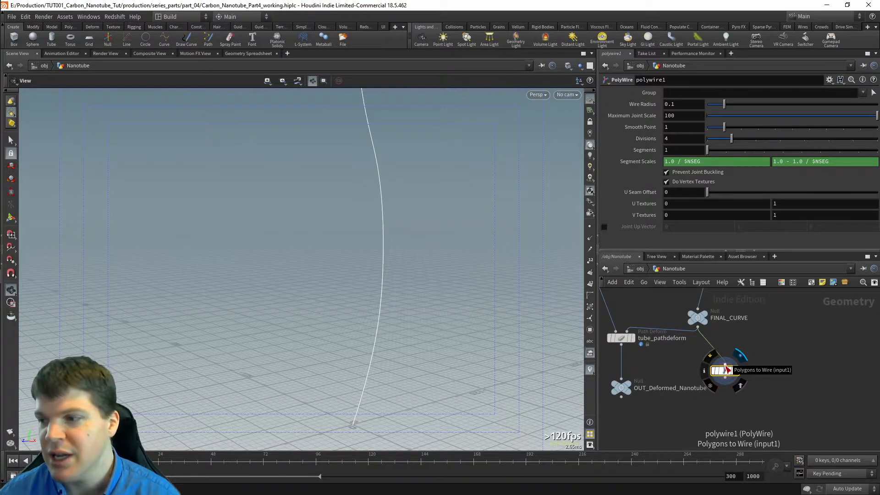
- Insert a Resample node between FINAL_CURVE and the PolyWire node
{"action": "middle_click_drag", "start_coordinate": [760, 312], "coordinate": [747, 365]}
{"action": "left_click", "coordinate": [709, 327]}
{"action": "left_click", "coordinate": [727, 403]}
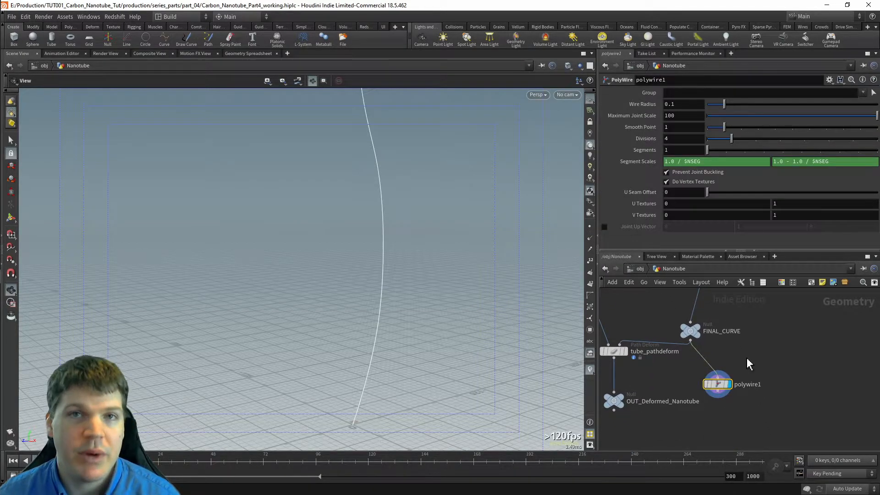
{"action": "key", "text": "Tab"}
{"action": "type", "text": "res"}
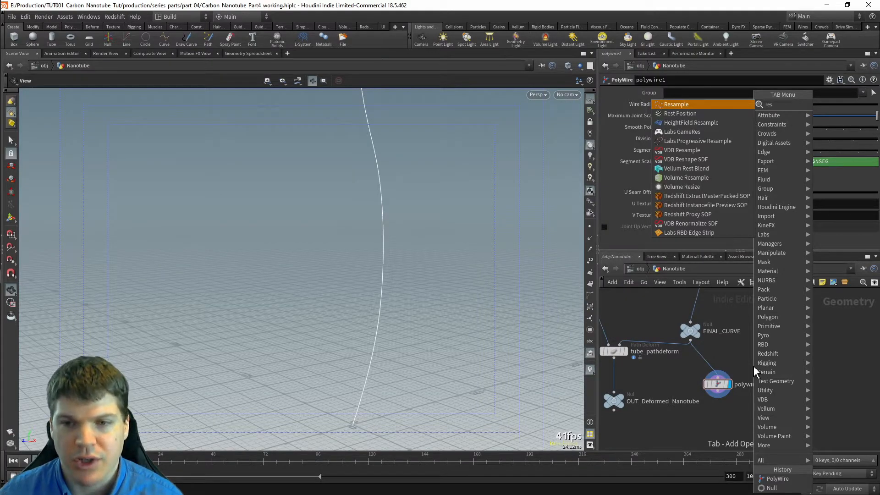
{"action": "key", "text": "Return"}
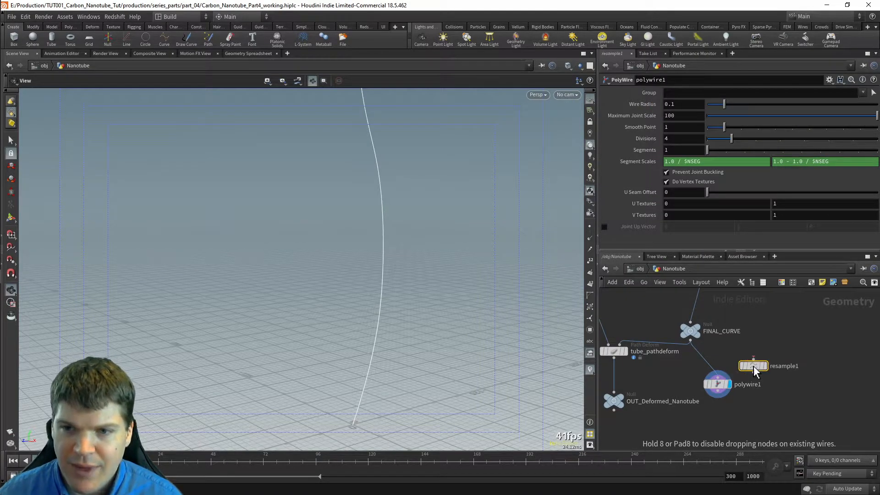
{"action": "left_click", "coordinate": [714, 363]}
{"action": "left_click_drag", "start_coordinate": [714, 362], "coordinate": [706, 363]}
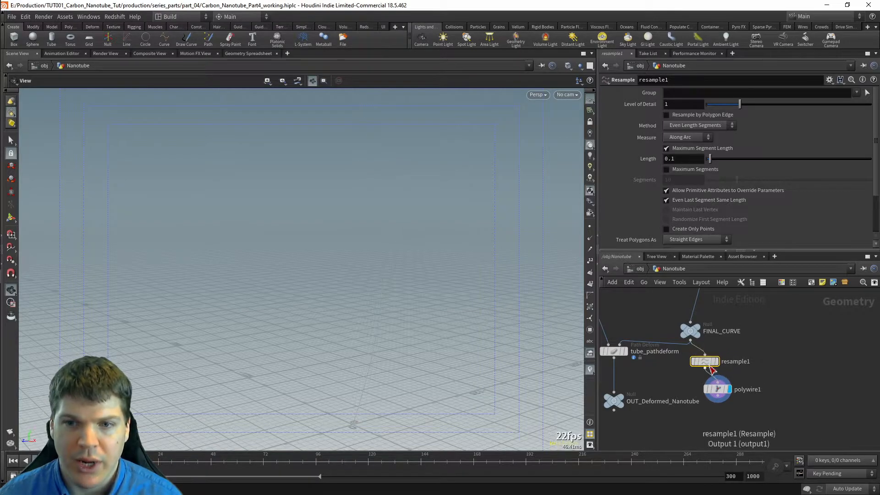
- Display the Resample node's output with point markers shown and inspect the point spacing along the curve
{"action": "key", "text": "r"}
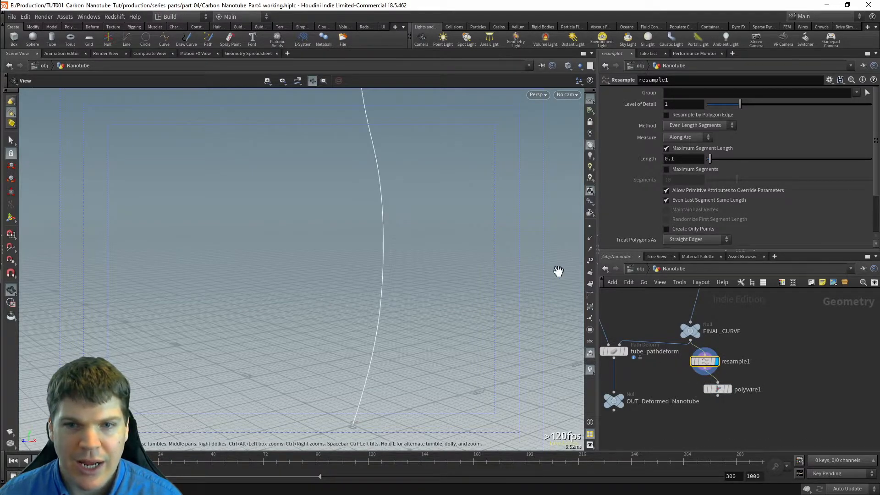
{"action": "left_click", "coordinate": [590, 227]}
{"action": "left_click_drag", "start_coordinate": [353, 281], "coordinate": [326, 223]}
{"action": "right_click_drag", "start_coordinate": [326, 222], "coordinate": [477, 339]}
{"action": "middle_click_drag", "start_coordinate": [477, 340], "coordinate": [428, 280]}
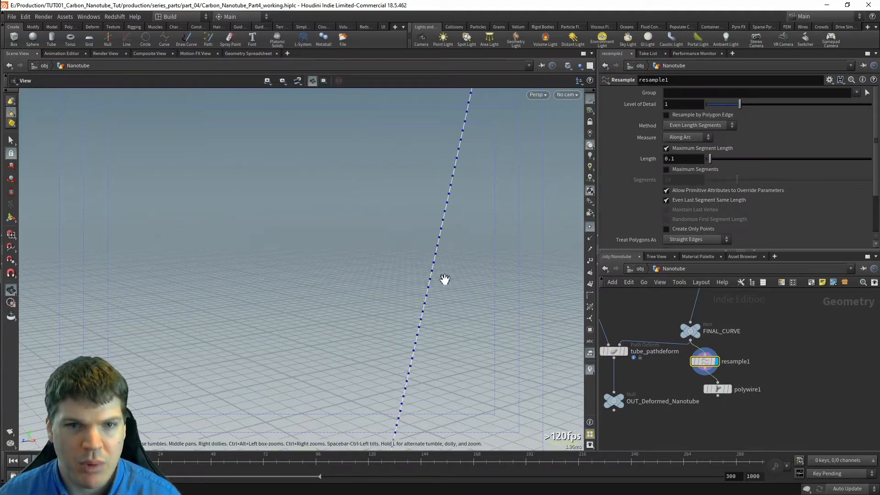
{"action": "right_click_drag", "start_coordinate": [440, 281], "coordinate": [412, 257]}
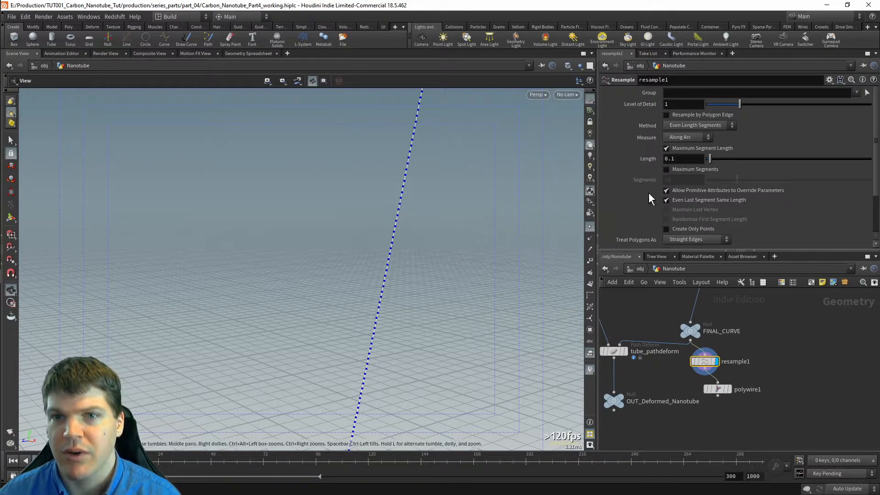
- Set the Resample node's maximum segment length to 4 and check the spacing along the whole curve
{"action": "left_click", "coordinate": [676, 159]}
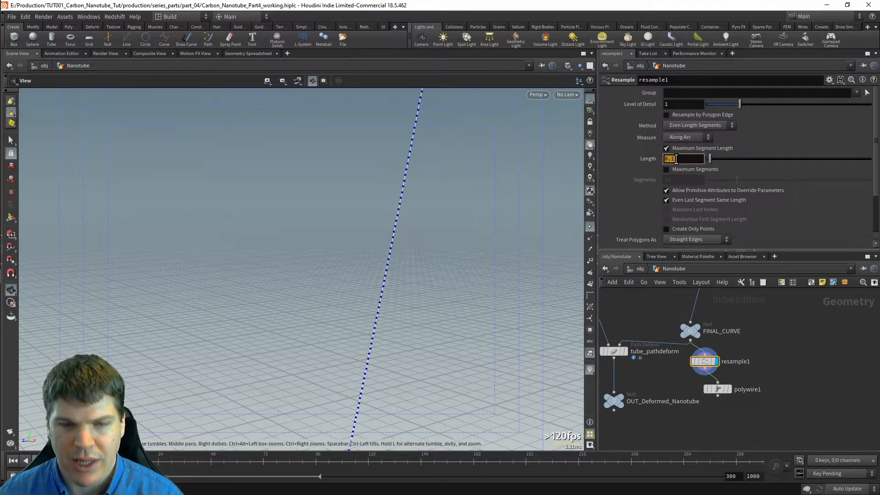
{"action": "type", "text": "4"}
{"action": "key", "text": "Return"}
{"action": "left_click_drag", "start_coordinate": [330, 296], "coordinate": [292, 365]}
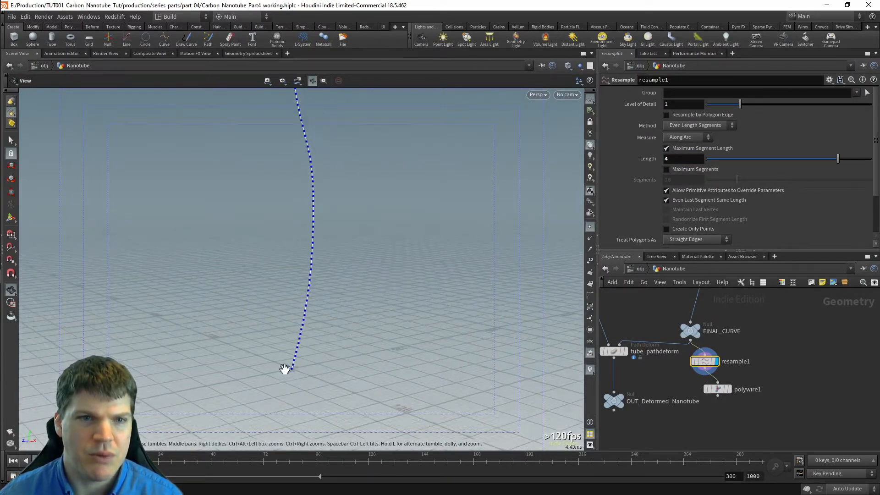
{"action": "left_click_drag", "start_coordinate": [347, 190], "coordinate": [393, 270]}
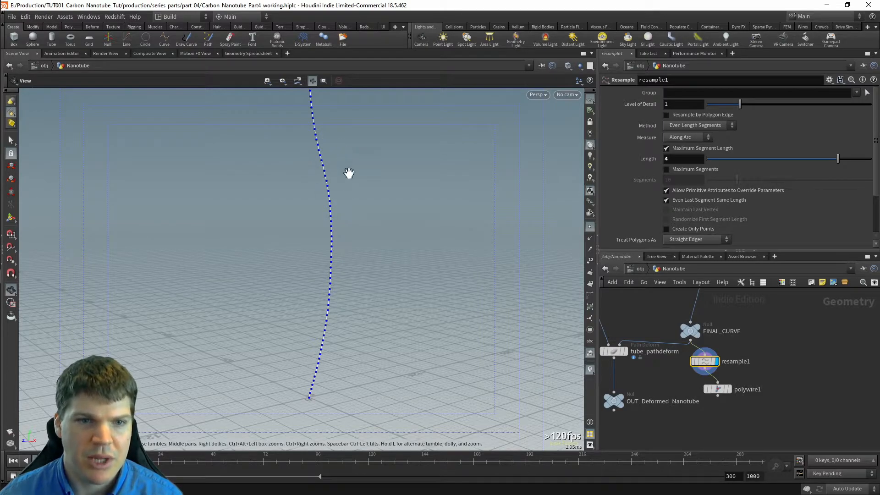
{"action": "left_click_drag", "start_coordinate": [358, 231], "coordinate": [422, 279]}
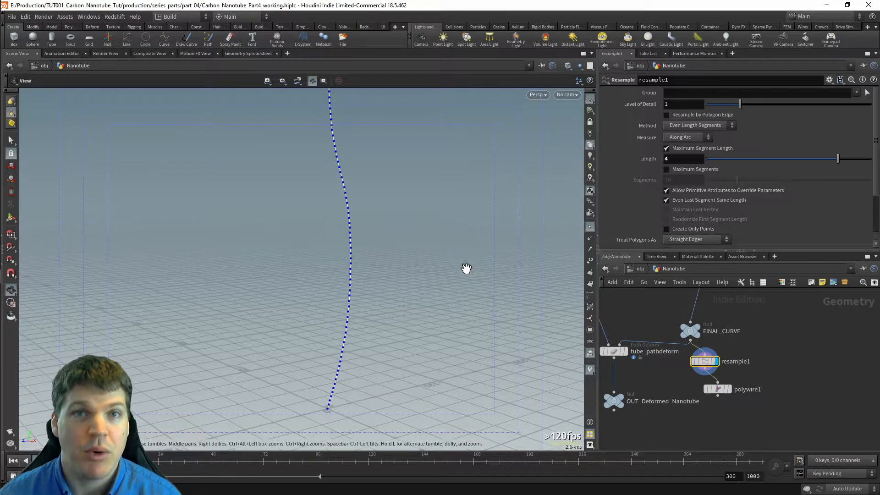
- Display the PolyWire node's output and raise its wire radius to 0.892
{"action": "key", "text": "r"}
{"action": "left_click", "coordinate": [718, 392]}
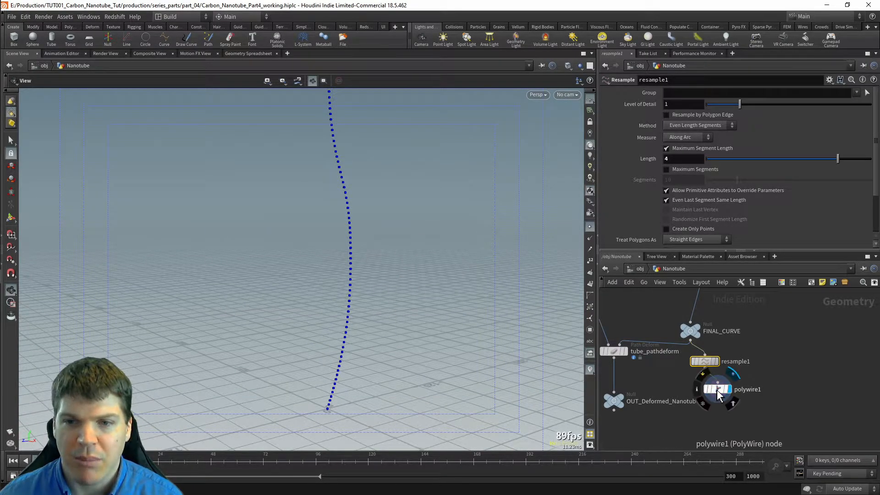
{"action": "left_click", "coordinate": [717, 395]}
{"action": "left_click_drag", "start_coordinate": [326, 315], "coordinate": [444, 304]}
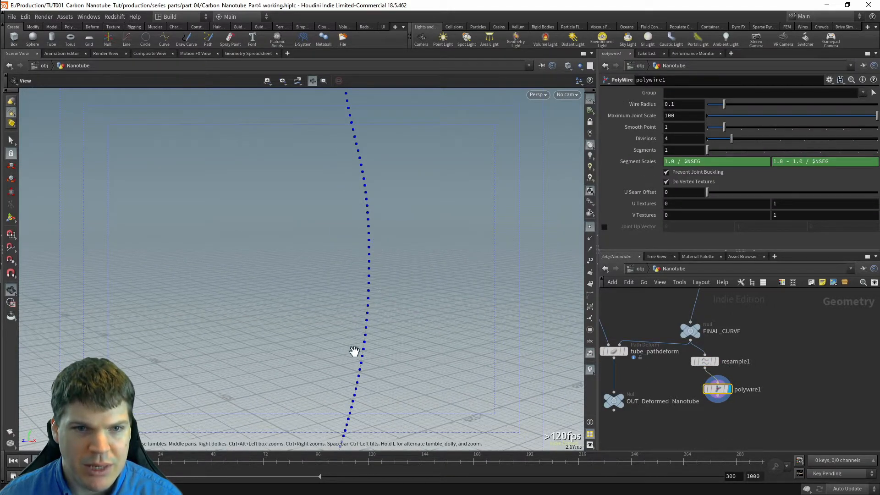
{"action": "left_click_drag", "start_coordinate": [360, 238], "coordinate": [444, 308]}
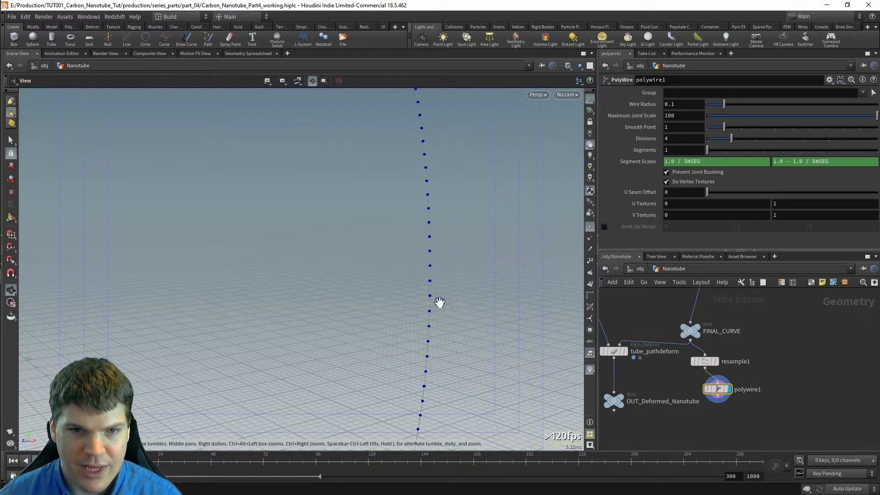
{"action": "left_click_drag", "start_coordinate": [724, 105], "coordinate": [860, 105]}
{"action": "left_click_drag", "start_coordinate": [443, 262], "coordinate": [335, 257]}
- Template OUT_Deformed_Nanotube so the nanotube shows as a reference over the wire
{"action": "middle_click_drag", "start_coordinate": [718, 401], "coordinate": [767, 382]}
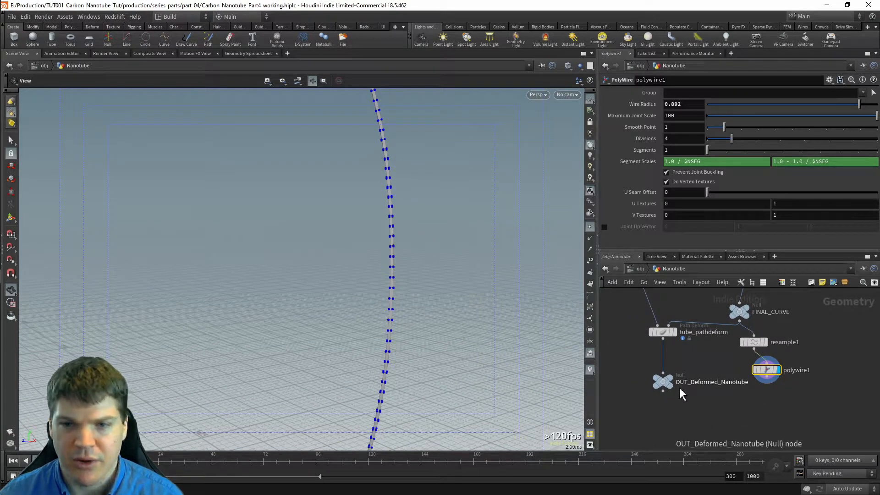
{"action": "left_click", "coordinate": [677, 396]}
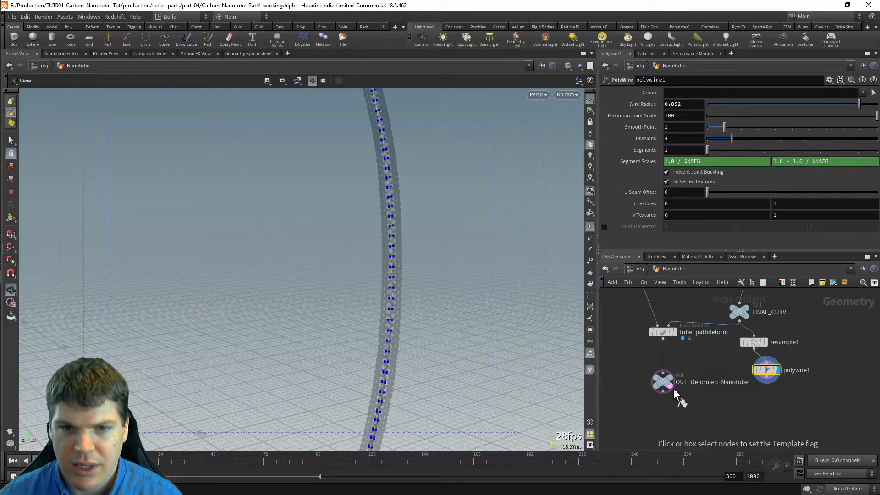
{"action": "left_click", "coordinate": [678, 396]}
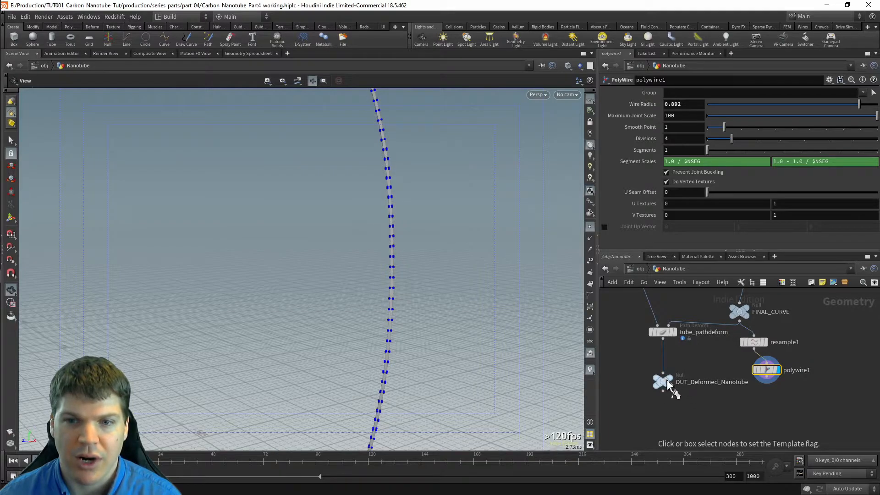
{"action": "left_click", "coordinate": [678, 395]}
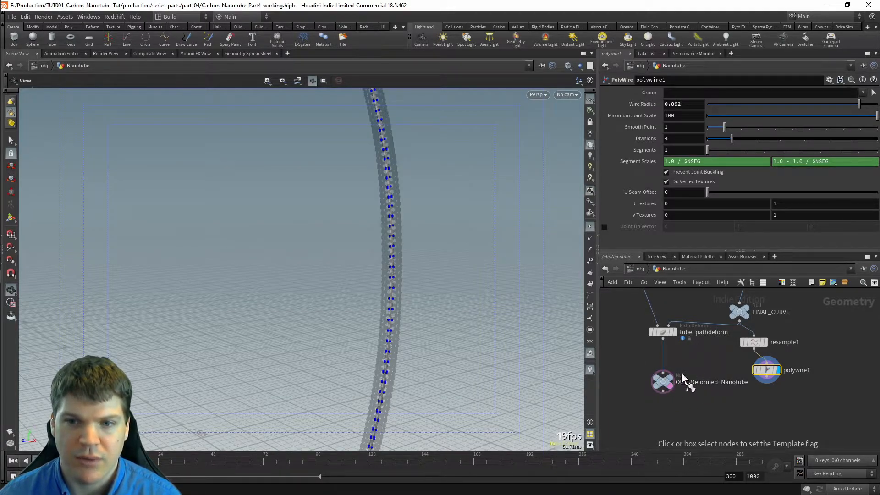
- Set the PolyWire node's wire radius to 4 against the templated nanotube
{"action": "left_click_drag", "start_coordinate": [352, 310], "coordinate": [436, 289]}
{"action": "left_click", "coordinate": [685, 104]}
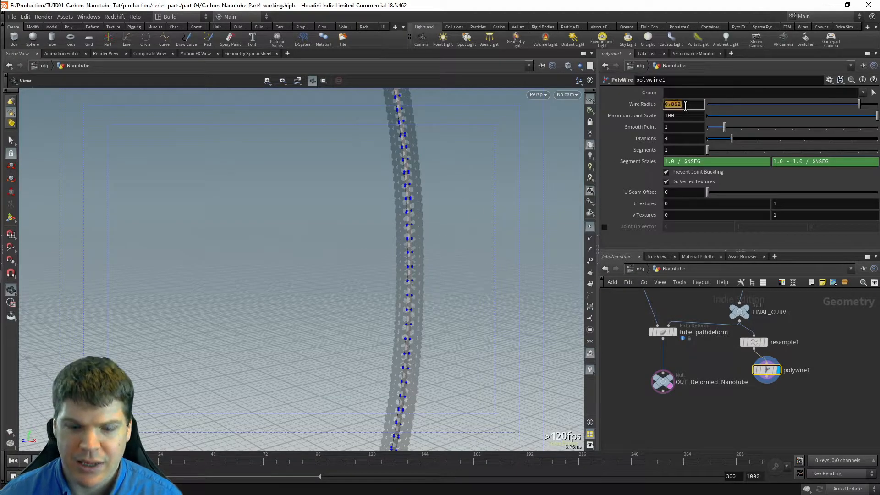
{"action": "type", "text": "4"}
{"action": "key", "text": "Return"}
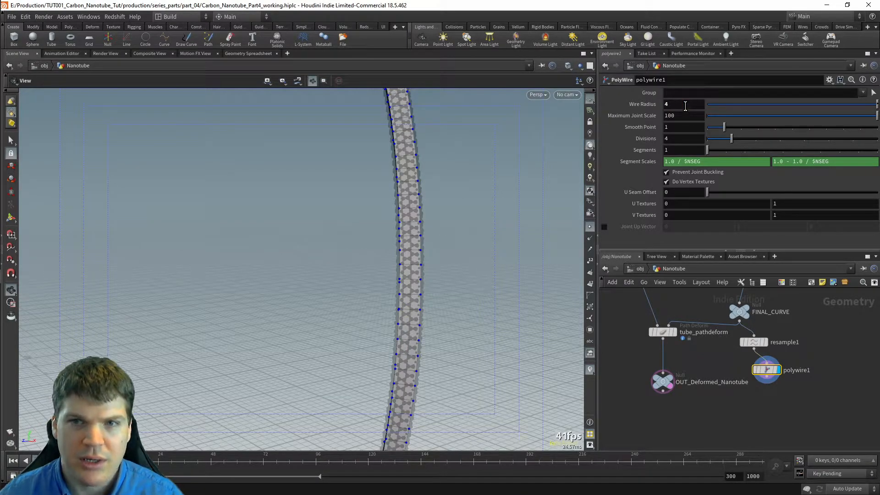
- Set the PolyWire node's divisions to 8 and check the rounder wire against the templated nanotube
{"action": "key", "text": "f"}
{"action": "scroll", "coordinate": [475, 279], "scroll_direction": "up", "scroll_amount": 8}
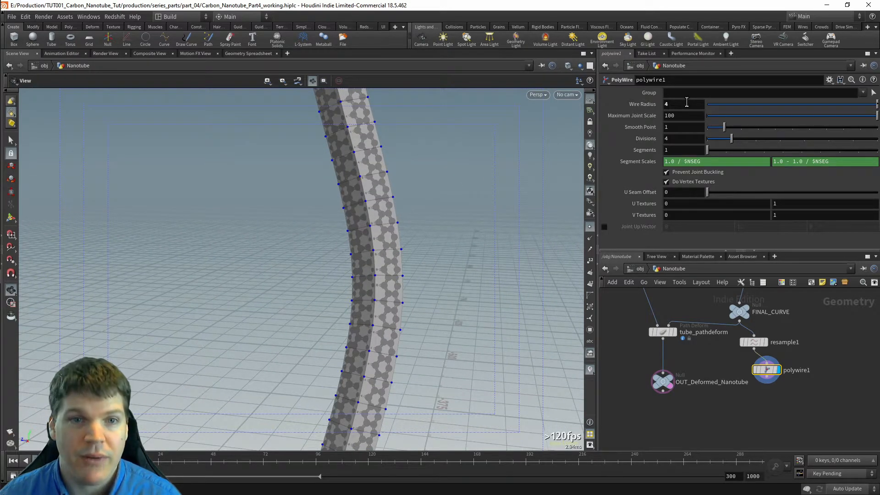
{"action": "left_click_drag", "start_coordinate": [732, 144], "coordinate": [804, 141]}
{"action": "double_click", "coordinate": [697, 138]}
{"action": "type", "text": "8"}
{"action": "key", "text": "Return"}
{"action": "right_click_drag", "start_coordinate": [414, 248], "coordinate": [363, 232]}
{"action": "left_click_drag", "start_coordinate": [362, 232], "coordinate": [189, 265]}
{"action": "right_click_drag", "start_coordinate": [190, 266], "coordinate": [353, 281]}
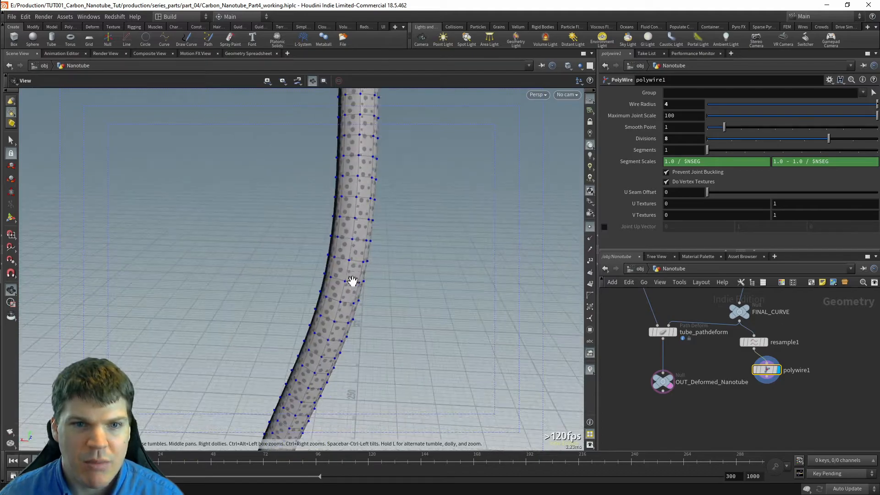
{"action": "scroll", "coordinate": [330, 243], "scroll_direction": "down", "scroll_amount": 6}
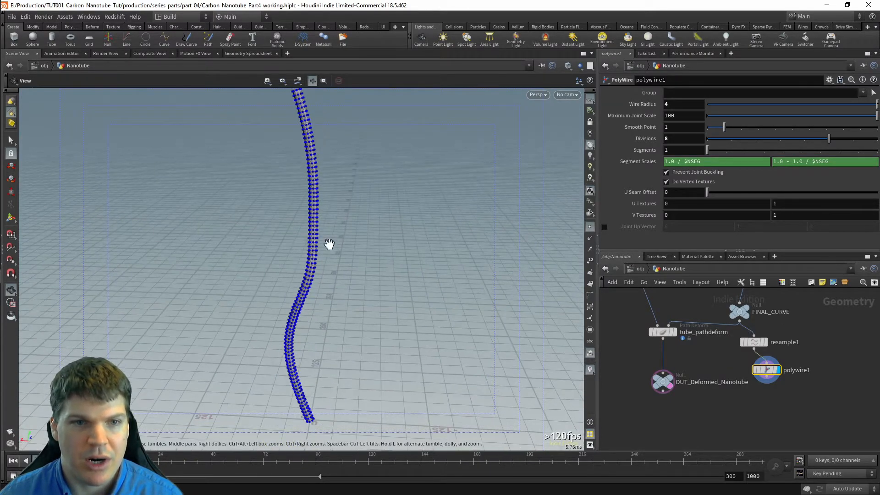
{"action": "left_click_drag", "start_coordinate": [372, 227], "coordinate": [344, 227]}
- Align the PolyWire node directly beneath the Resample node and tidy the OUT_Deformed_Nanotube node's placement
{"action": "left_click_drag", "start_coordinate": [771, 372], "coordinate": [759, 371]}
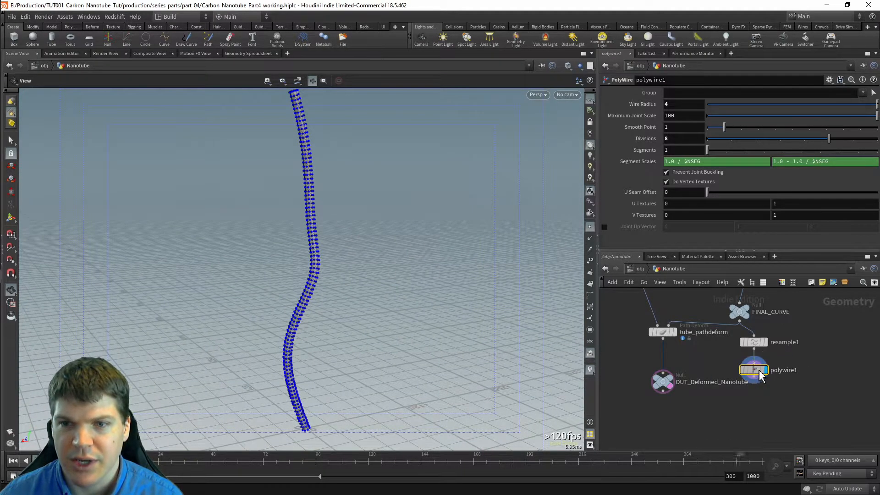
{"action": "left_click", "coordinate": [735, 368]}
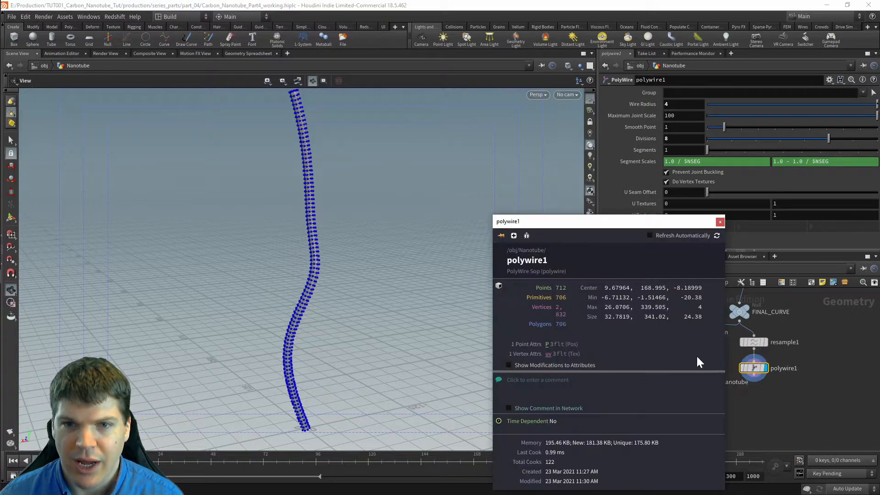
{"action": "left_click", "coordinate": [719, 222]}
{"action": "left_click_drag", "start_coordinate": [665, 390], "coordinate": [666, 380]}
{"action": "left_click_drag", "start_coordinate": [759, 379], "coordinate": [760, 376]}
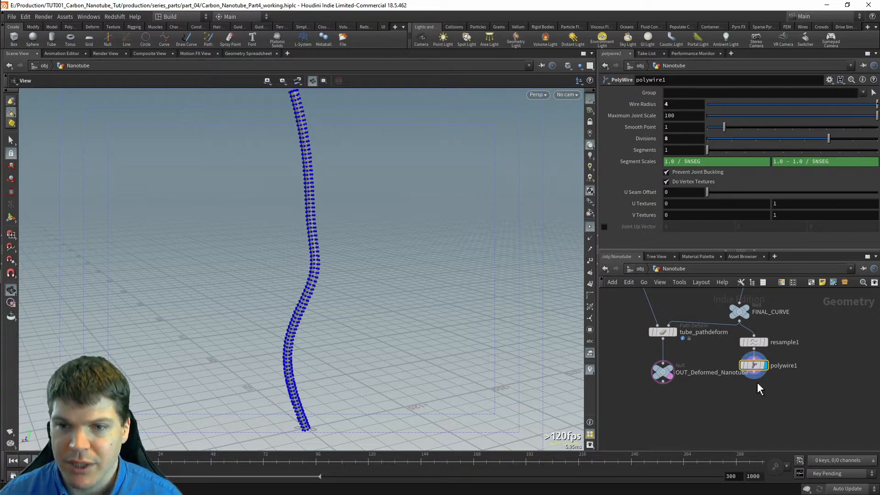
- Add a Null after the PolyWire node, display its output and rename it Nanotube_Proxy
{"action": "key", "text": "Tab"}
{"action": "type", "text": "nu"}
{"action": "key", "text": "Return"}
{"action": "left_click", "coordinate": [761, 397]}
{"action": "left_click", "coordinate": [774, 395]}
{"action": "double_click", "coordinate": [774, 395]}
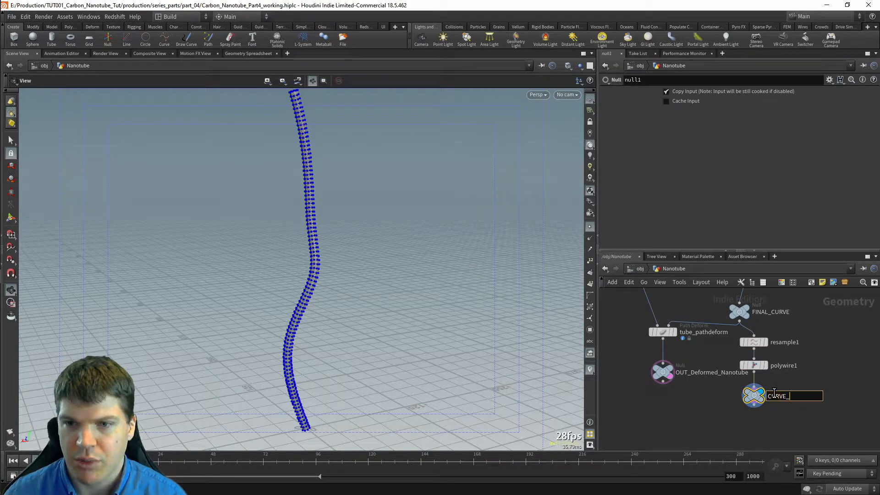
{"action": "double_click", "coordinate": [774, 395]}
{"action": "type", "text": "Nanotube_Proxy"}
{"action": "key", "text": "Return"}
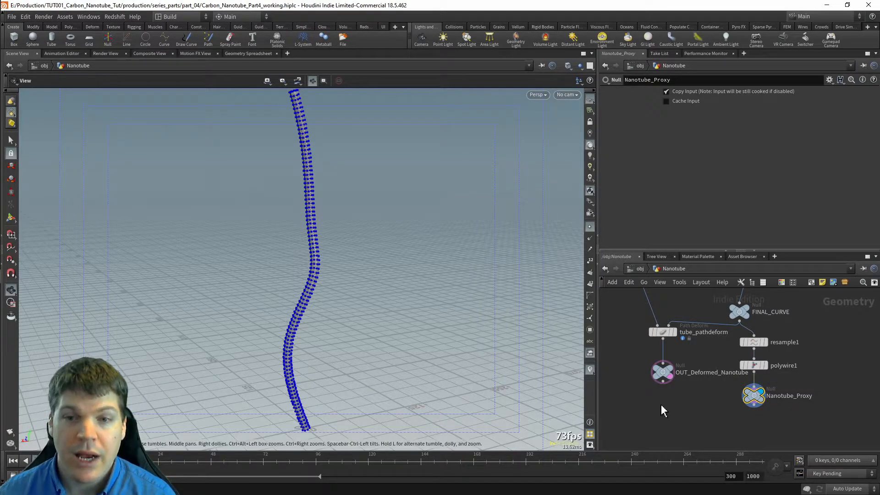
- Compare the displayed output of OUT_Deformed_Nanotube with Nanotube_Proxy, and turn off the template flag on OUT_Deformed_Nanotube
{"action": "left_click", "coordinate": [705, 415]}
{"action": "middle_click_drag", "start_coordinate": [704, 415], "coordinate": [704, 402]}
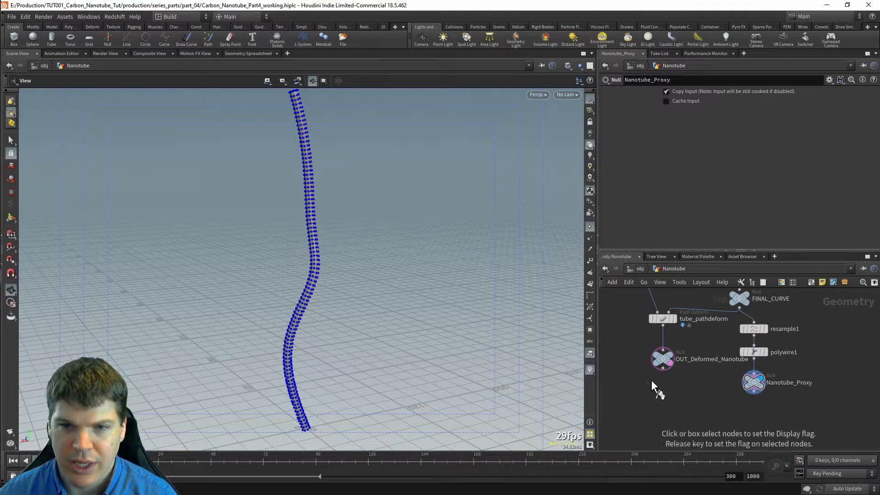
{"action": "key", "text": "r"}
{"action": "left_click", "coordinate": [664, 360]}
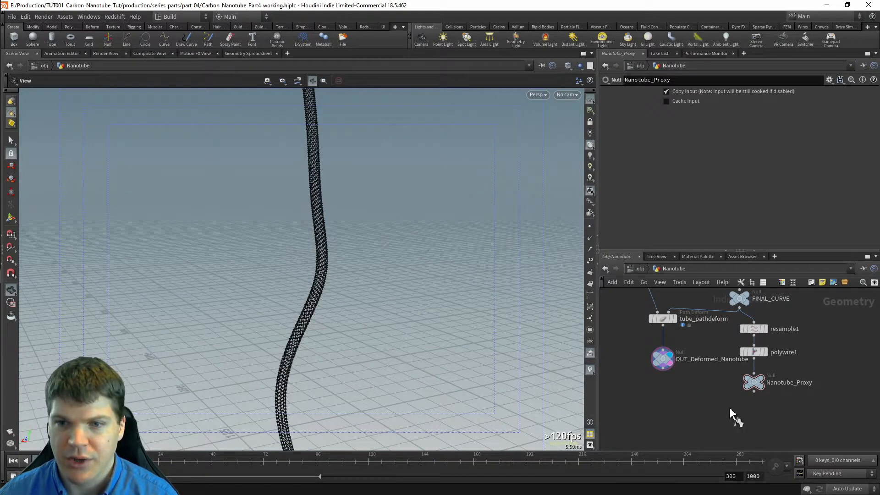
{"action": "left_click", "coordinate": [762, 381]}
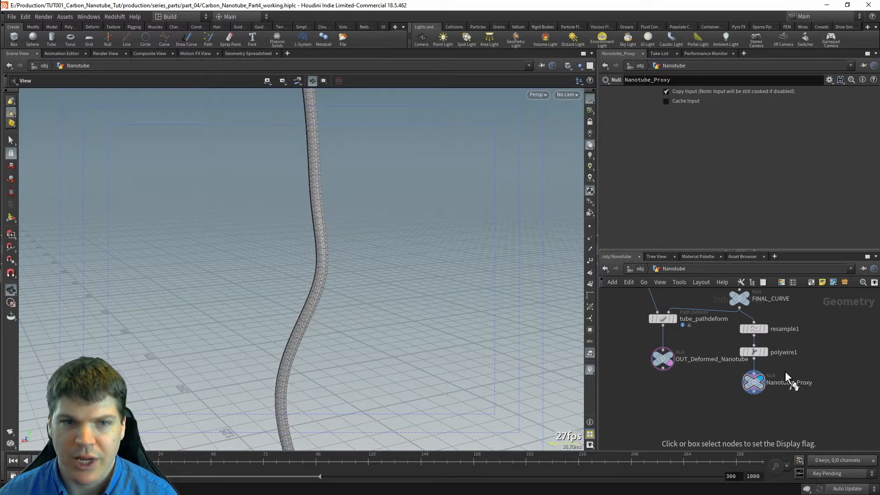
{"action": "left_click", "coordinate": [676, 372]}
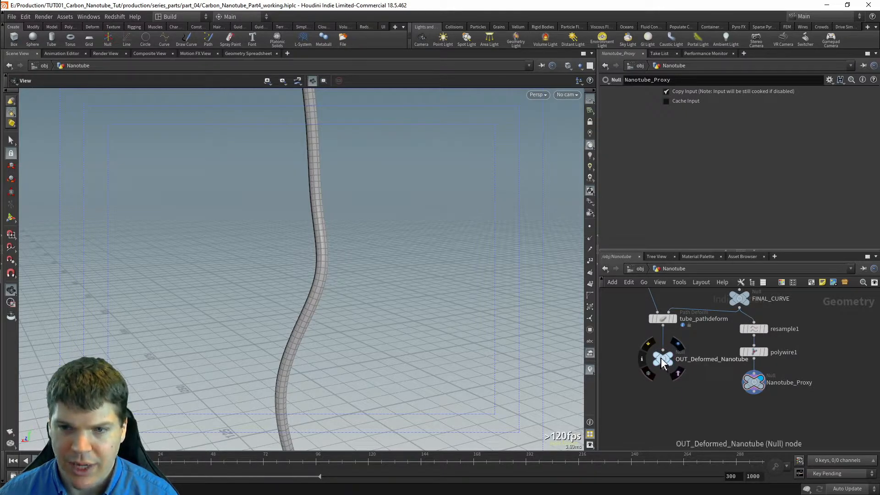
{"action": "left_click_drag", "start_coordinate": [662, 358], "coordinate": [662, 378]}
- Add a Switch node below and between OUT_Deformed_Nanotube and Nanotube_Proxy
{"action": "middle_click_drag", "start_coordinate": [687, 412], "coordinate": [697, 381]}
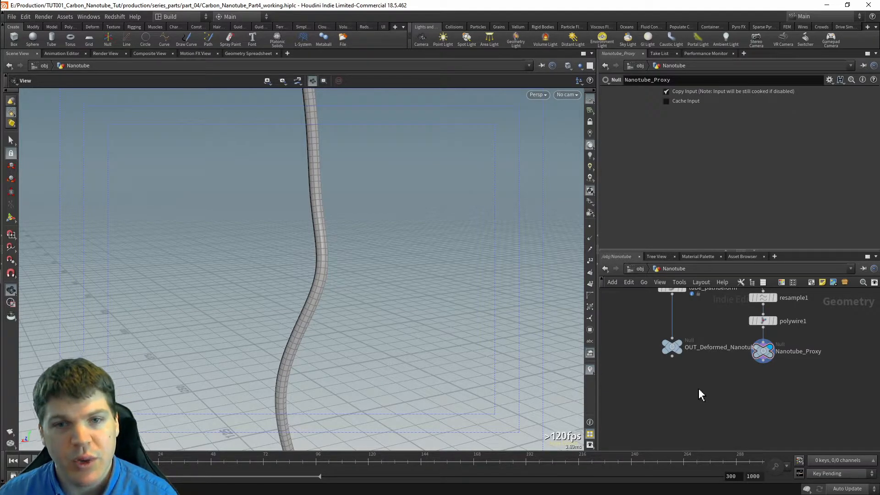
{"action": "key", "text": "Tab"}
{"action": "type", "text": "swit"}
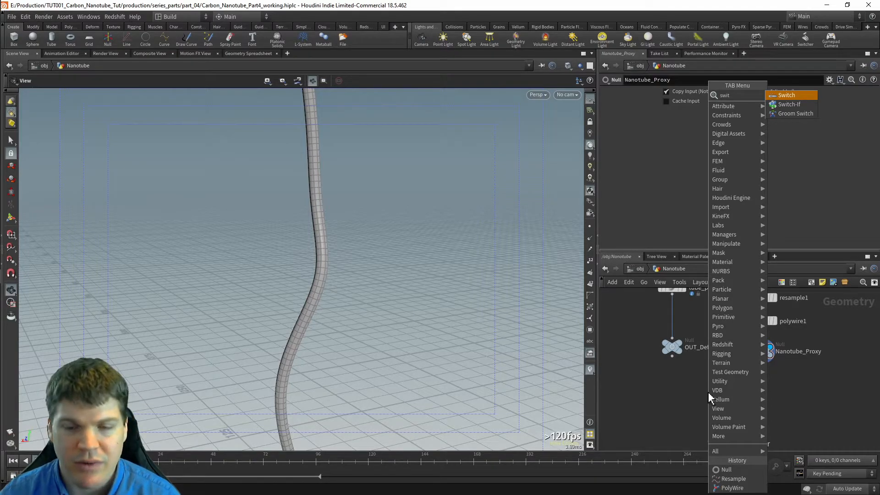
{"action": "key", "text": "Return"}
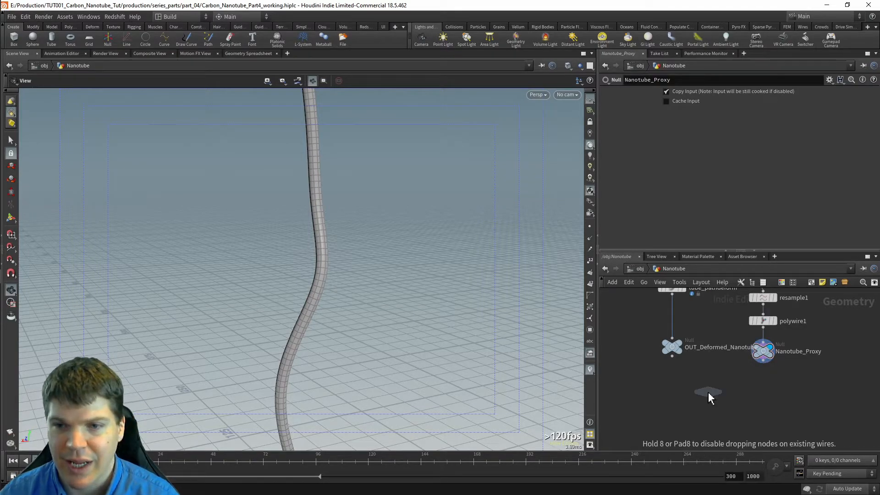
{"action": "left_click", "coordinate": [708, 393]}
{"action": "left_click_drag", "start_coordinate": [708, 393], "coordinate": [715, 401]}
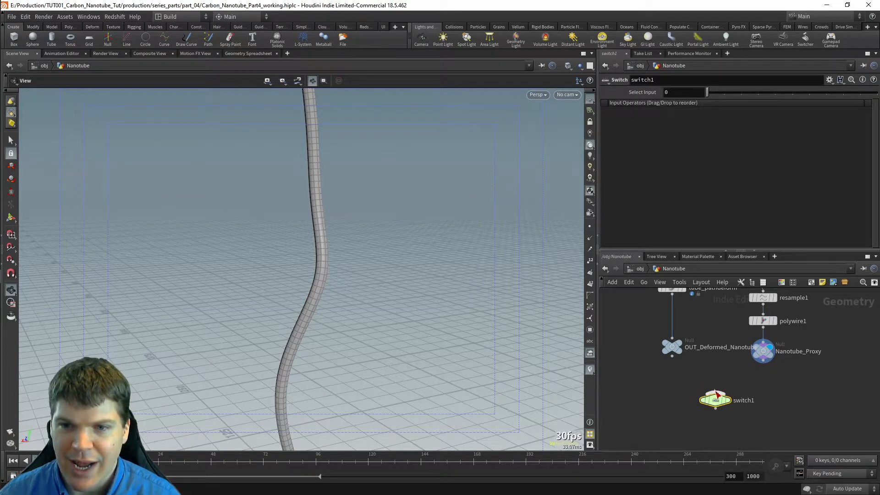
- Examine the merge_atoms_and_bonds node's inputs further up the network for comparison with the Switch node
{"action": "middle_click_drag", "start_coordinate": [727, 370], "coordinate": [725, 448]}
{"action": "middle_click_drag", "start_coordinate": [711, 315], "coordinate": [723, 424]}
{"action": "middle_click_drag", "start_coordinate": [724, 365], "coordinate": [769, 386]}
{"action": "scroll", "coordinate": [754, 393], "scroll_direction": "up", "scroll_amount": 3}
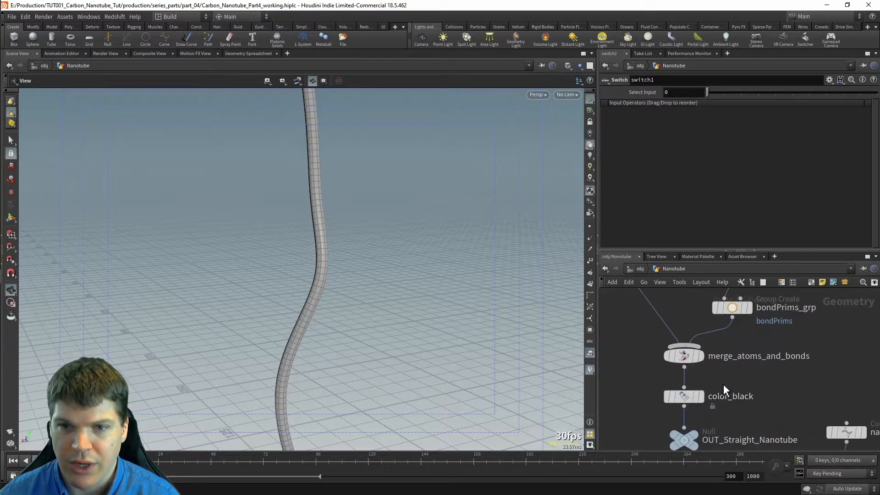
{"action": "middle_click_drag", "start_coordinate": [684, 353], "coordinate": [659, 346]}
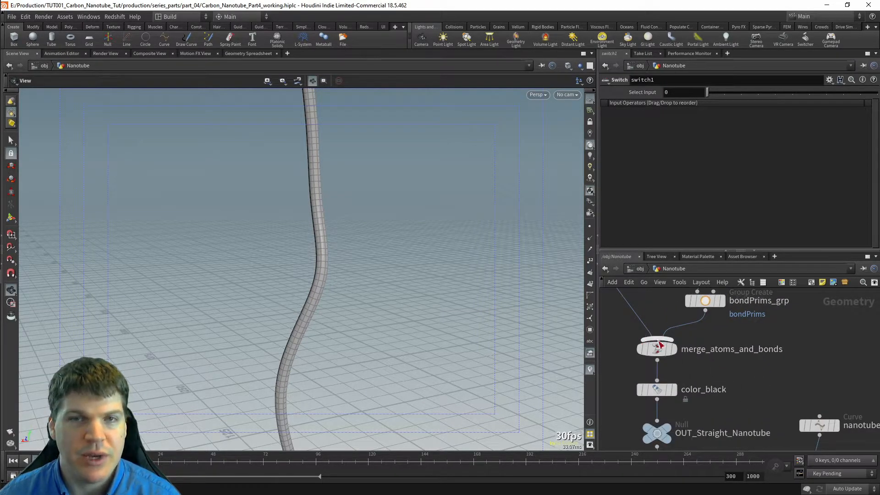
{"action": "mouse_move", "coordinate": [671, 342]}
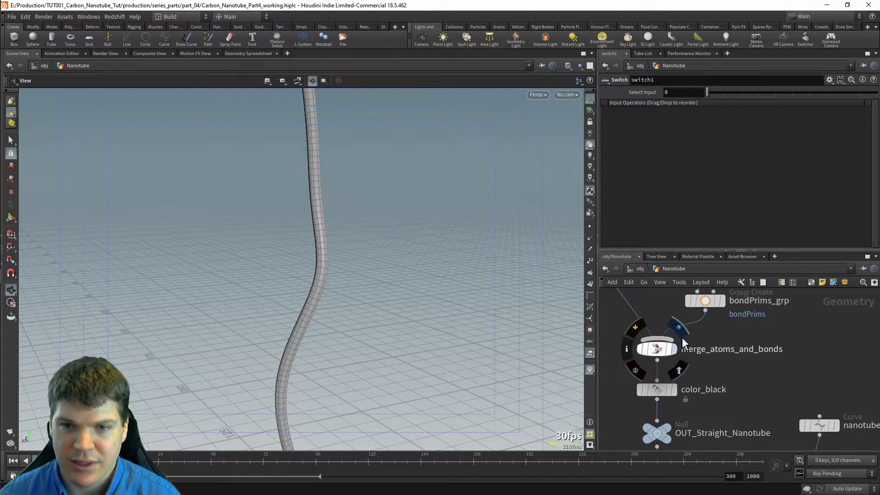
{"action": "middle_click_drag", "start_coordinate": [763, 403], "coordinate": [748, 305]}
{"action": "middle_click_drag", "start_coordinate": [745, 377], "coordinate": [732, 307]}
{"action": "middle_click_drag", "start_coordinate": [739, 412], "coordinate": [721, 253]}
{"action": "left_click_drag", "start_coordinate": [712, 371], "coordinate": [711, 363]}
{"action": "middle_click_drag", "start_coordinate": [724, 323], "coordinate": [723, 365]}
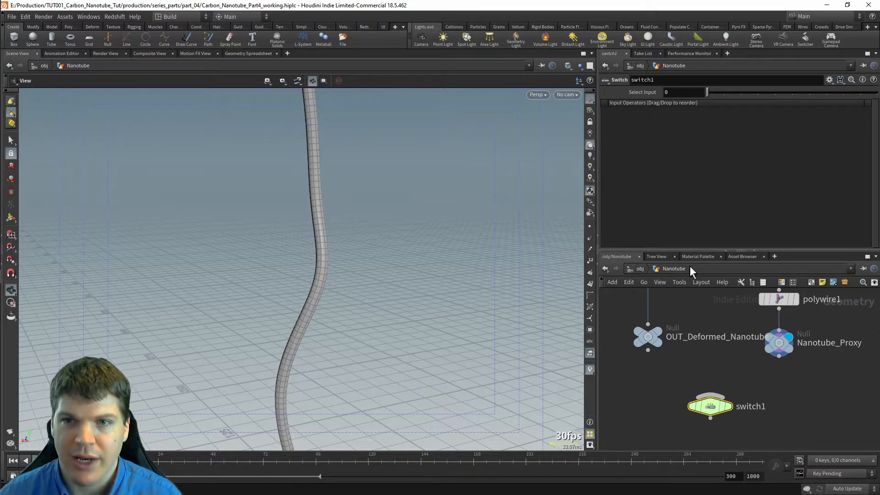
- Connect OUT_Deformed_Nanotube and Nanotube_Proxy, in that order, to the Switch node's input and display the Switch
{"action": "mouse_move", "coordinate": [707, 95]}
{"action": "left_mouse_down"}
{"action": "mouse_move", "coordinate": [851, 93]}
{"action": "mouse_move", "coordinate": [708, 98]}
{"action": "left_mouse_up"}
{"action": "left_click_drag", "start_coordinate": [648, 350], "coordinate": [695, 397]}
{"action": "left_click_drag", "start_coordinate": [779, 357], "coordinate": [703, 403]}
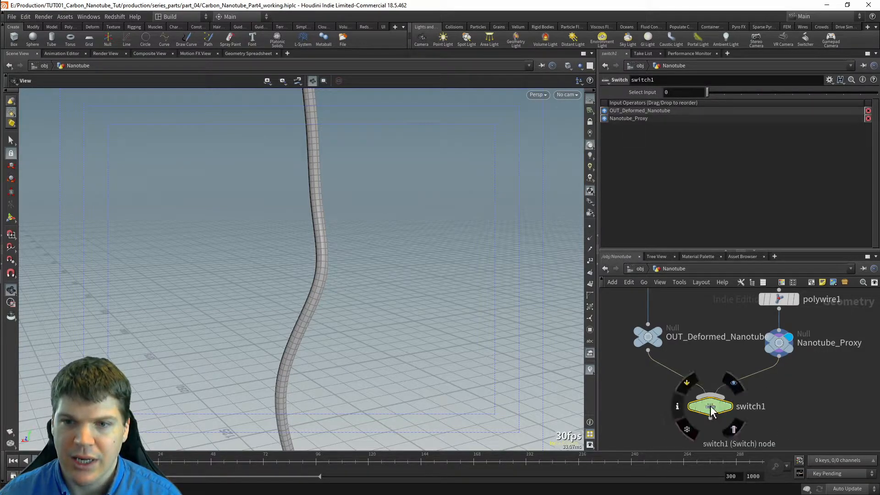
{"action": "key", "text": "r"}
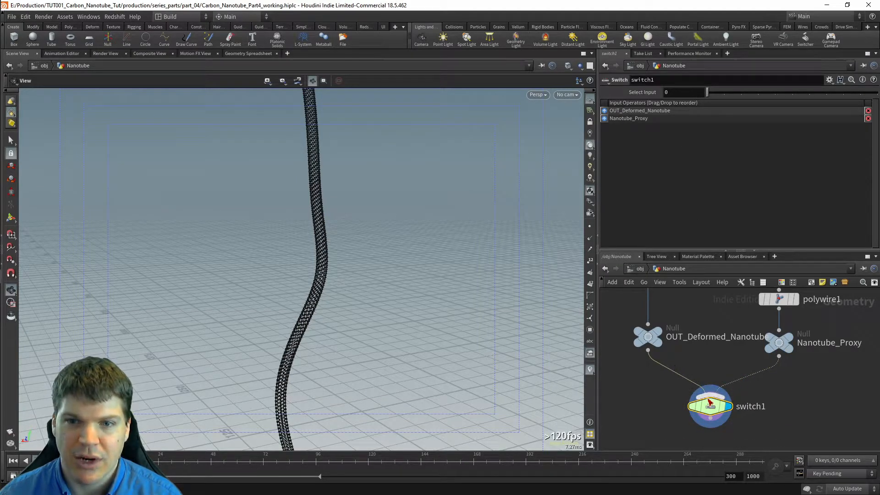
- Set the Switch node's Select Input to 1 for the proxy and rename the node proxy_switch
{"action": "scroll", "coordinate": [690, 349], "scroll_direction": "down", "scroll_amount": 5}
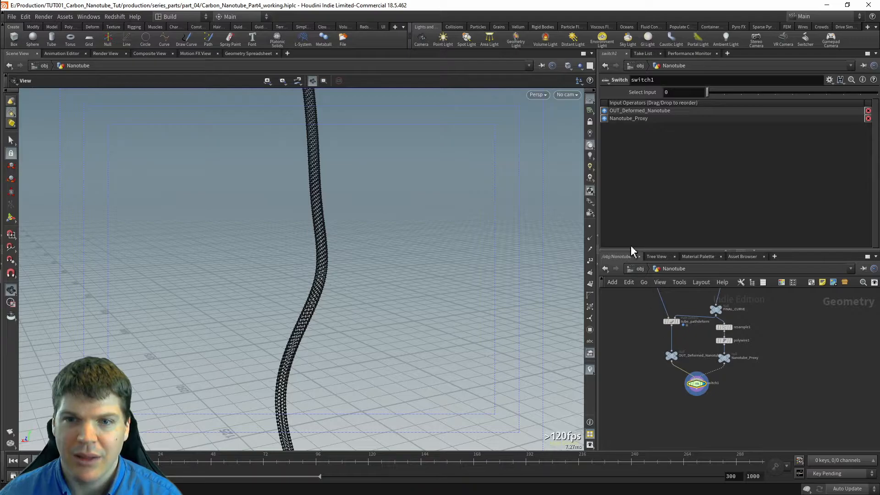
{"action": "scroll", "coordinate": [664, 359], "scroll_direction": "up", "scroll_amount": 3}
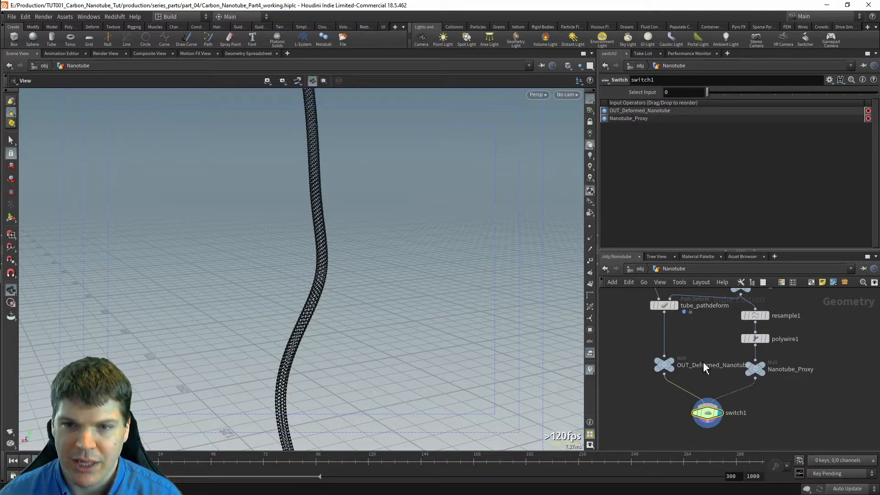
{"action": "middle_click_drag", "start_coordinate": [706, 367], "coordinate": [689, 322]}
{"action": "scroll", "coordinate": [690, 323], "scroll_direction": "up", "scroll_amount": 2}
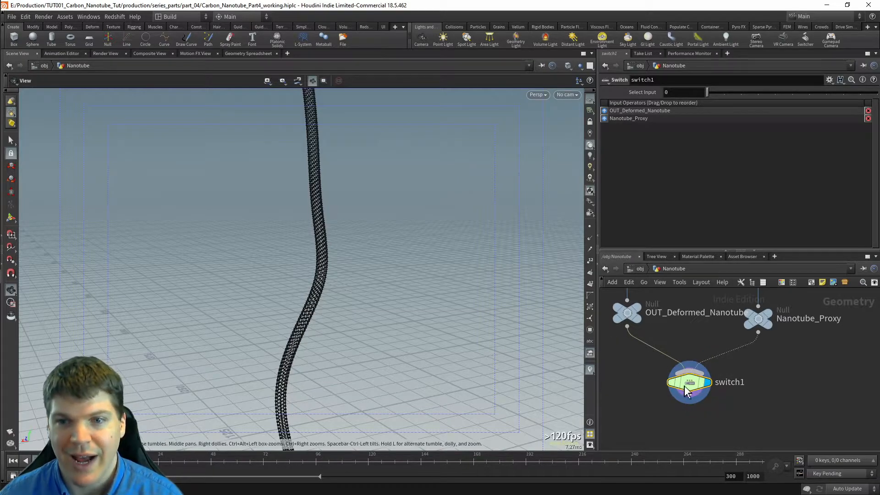
{"action": "left_click_drag", "start_coordinate": [708, 92], "coordinate": [723, 93]}
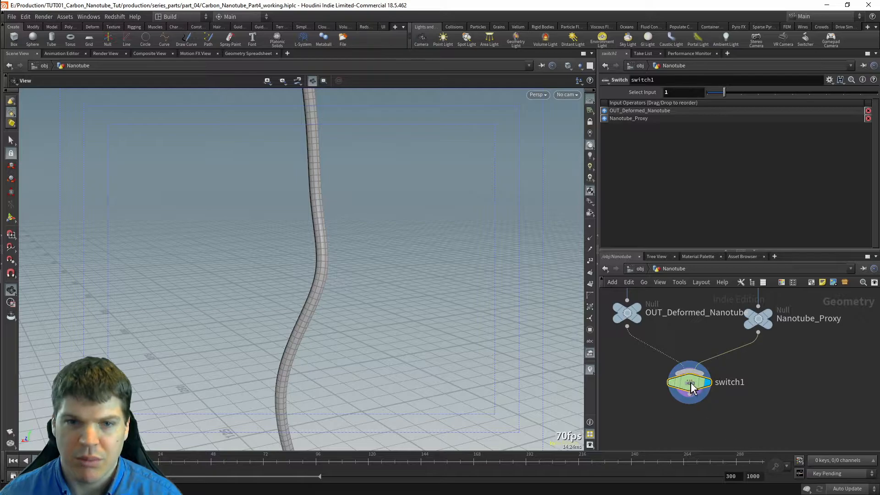
{"action": "double_click", "coordinate": [730, 382]}
{"action": "type", "text": "proxy_switch"}
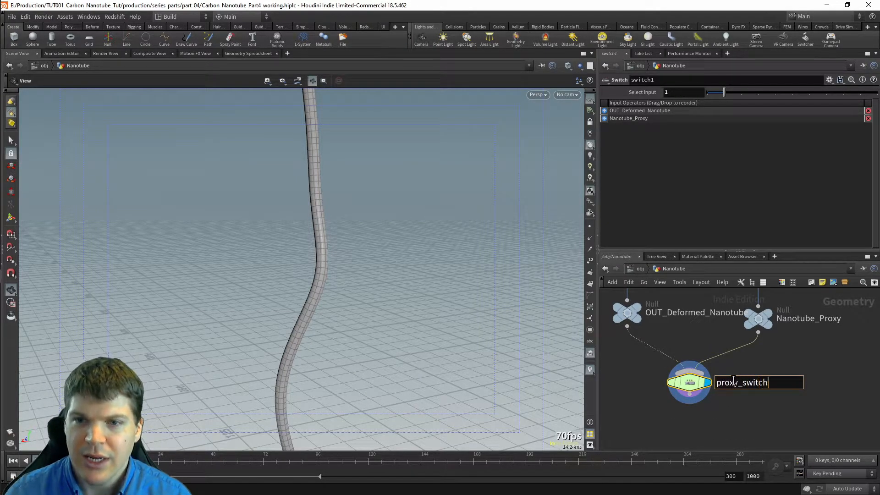
{"action": "key", "text": "Return"}
{"action": "mouse_move", "coordinate": [696, 393]}
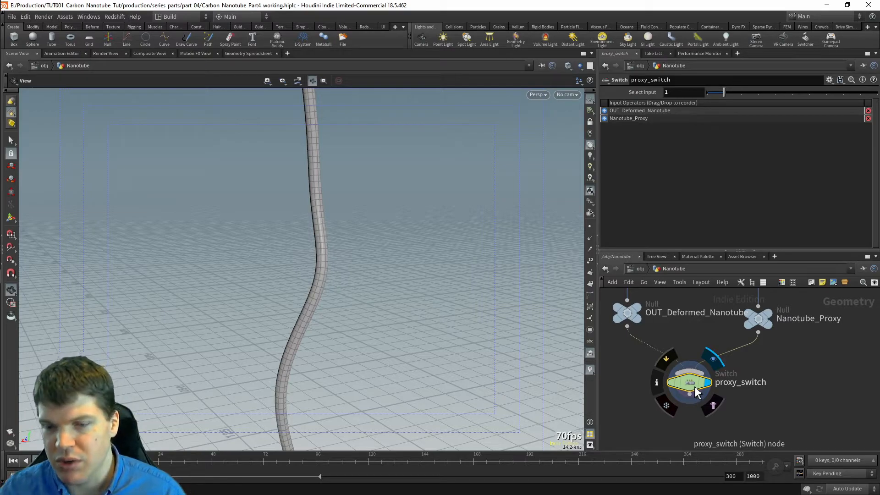
- Add a Null after proxy_switch, rename it OUT_Final_Nanotube and display its output
{"action": "scroll", "coordinate": [717, 394], "scroll_direction": "down", "scroll_amount": 2}
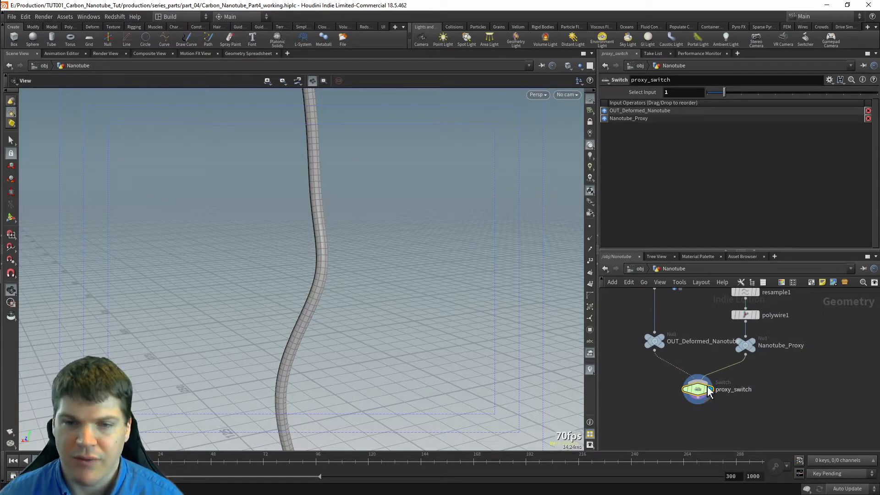
{"action": "scroll", "coordinate": [728, 419], "scroll_direction": "up", "scroll_amount": 5}
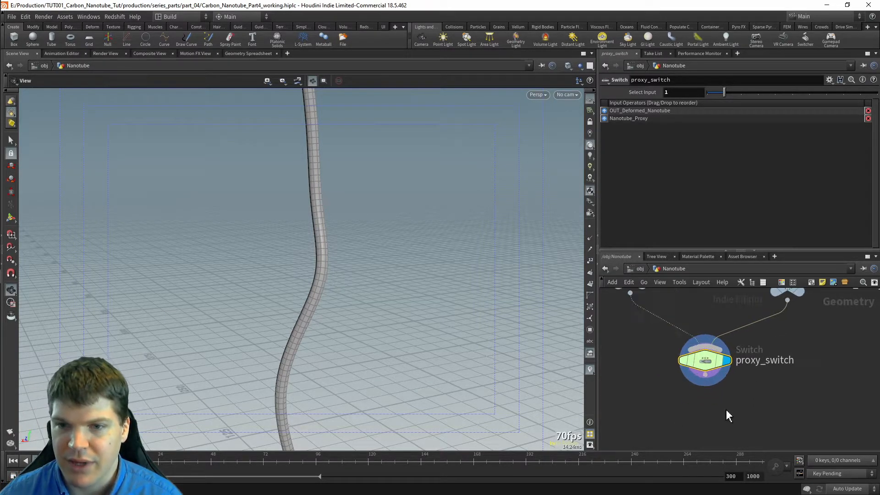
{"action": "scroll", "coordinate": [696, 370], "scroll_direction": "down", "scroll_amount": 2}
{"action": "key", "text": "Tab"}
{"action": "type", "text": "nu"}
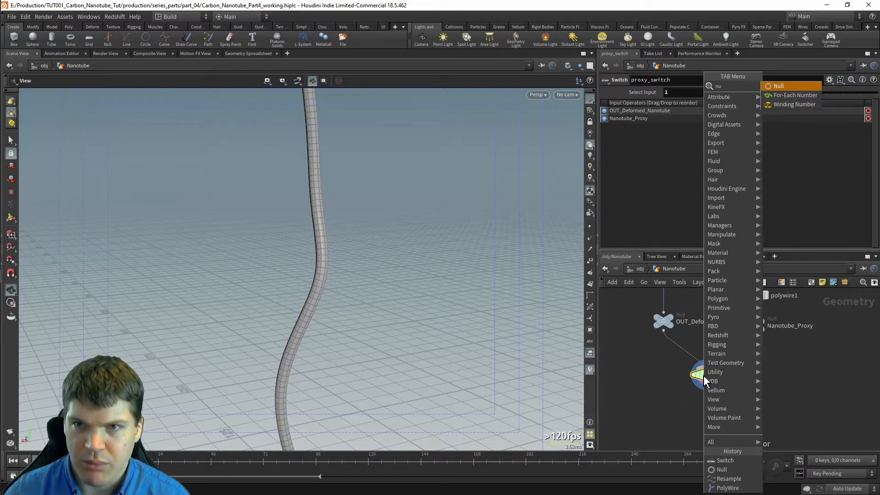
{"action": "key", "text": "Return"}
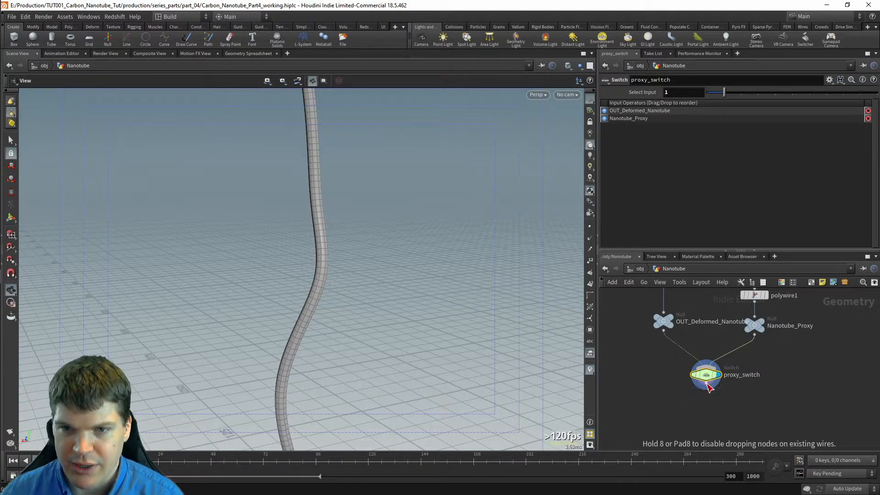
{"action": "left_click", "coordinate": [706, 406]}
{"action": "double_click", "coordinate": [726, 423]}
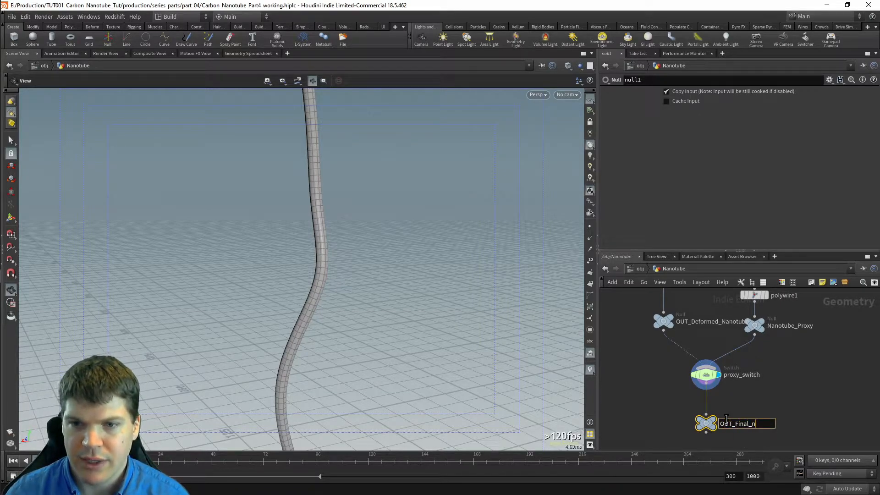
{"action": "type", "text": "OUT_Final_Nanotube"}
{"action": "key", "text": "Return"}
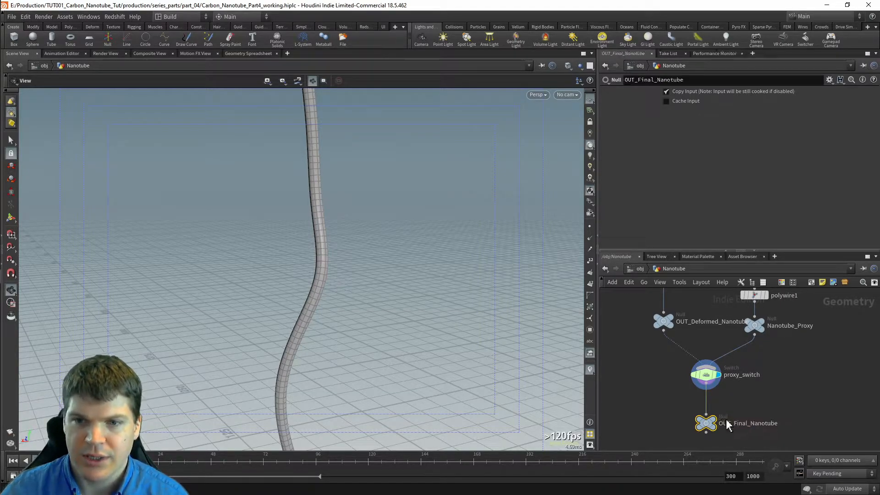
{"action": "key", "text": "r"}
{"action": "middle_click_drag", "start_coordinate": [809, 385], "coordinate": [777, 439]}
{"action": "right_click_drag", "start_coordinate": [358, 179], "coordinate": [305, 190]}
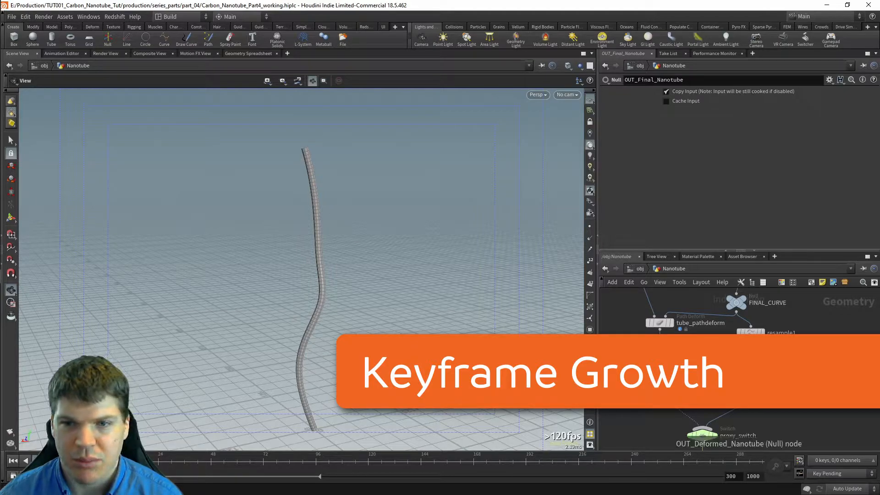
- Tidy the network by repositioning FINAL_CURVE below nanotube_path and aligning Nanotube_Proxy level with OUT_Deformed_Nanotube
{"action": "middle_click_drag", "start_coordinate": [701, 360], "coordinate": [702, 426]}
{"action": "left_click_drag", "start_coordinate": [748, 316], "coordinate": [742, 321]}
{"action": "middle_click_drag", "start_coordinate": [774, 342], "coordinate": [763, 355]}
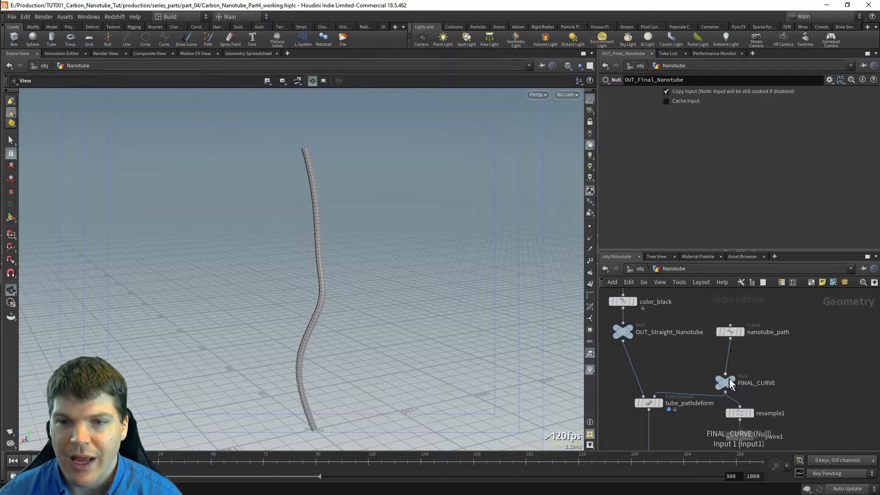
{"action": "left_click_drag", "start_coordinate": [728, 383], "coordinate": [727, 369]}
{"action": "middle_click_drag", "start_coordinate": [758, 394], "coordinate": [767, 363]}
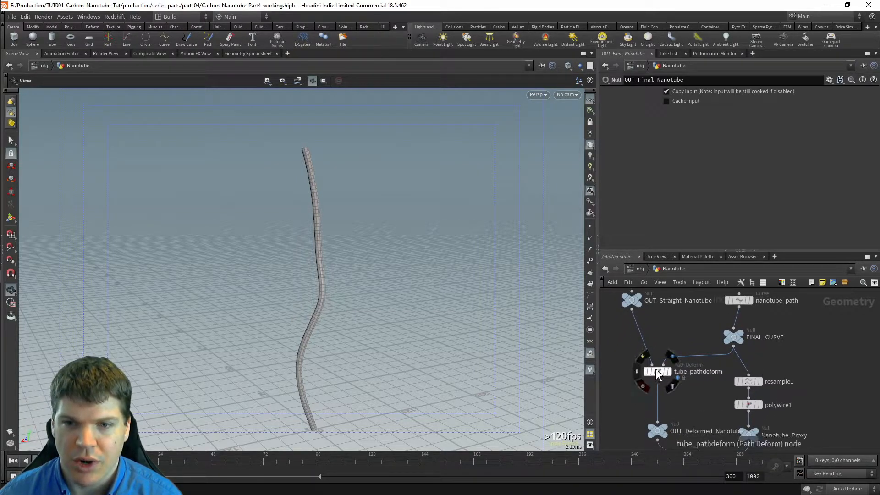
{"action": "middle_click_drag", "start_coordinate": [693, 407], "coordinate": [676, 349]}
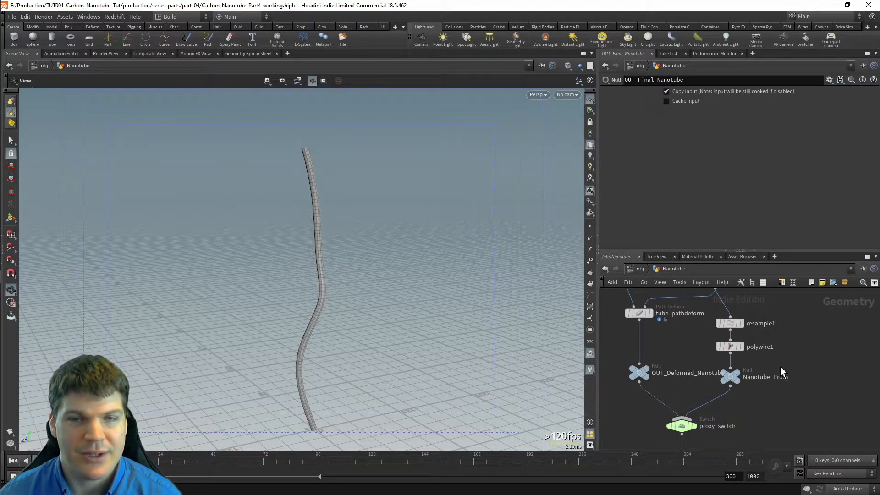
{"action": "left_click_drag", "start_coordinate": [732, 377], "coordinate": [732, 372]}
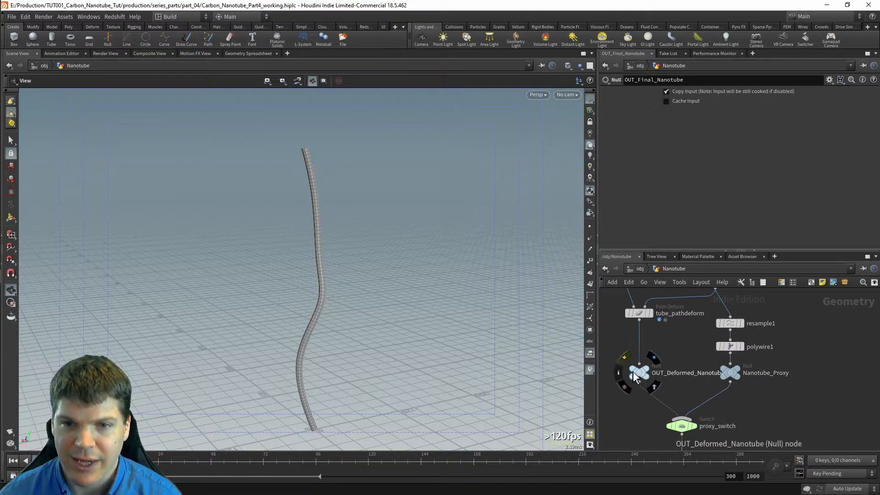
- Move nanotube_path up to make room and insert a Carve node between it and FINAL_CURVE
{"action": "middle_click_drag", "start_coordinate": [806, 316], "coordinate": [804, 446]}
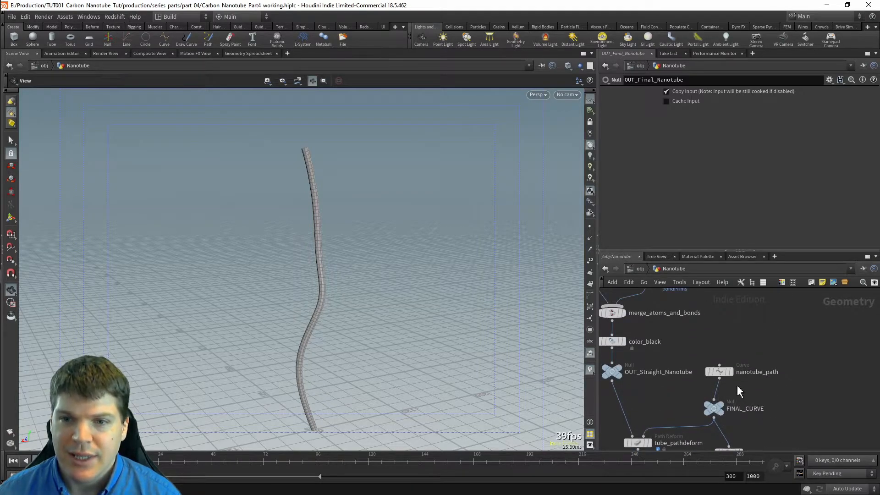
{"action": "left_click_drag", "start_coordinate": [719, 371], "coordinate": [723, 345]}
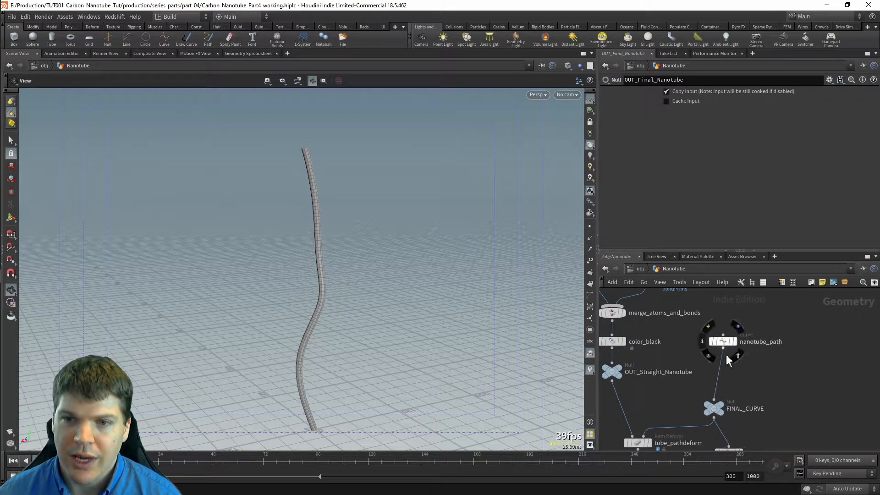
{"action": "key", "text": "Tab"}
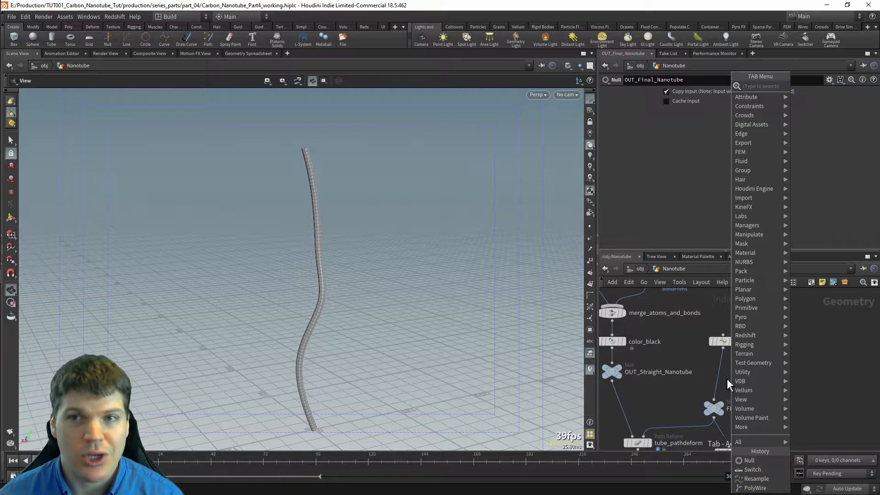
{"action": "type", "text": "carve"}
{"action": "key", "text": "Return"}
{"action": "left_click", "coordinate": [721, 373]}
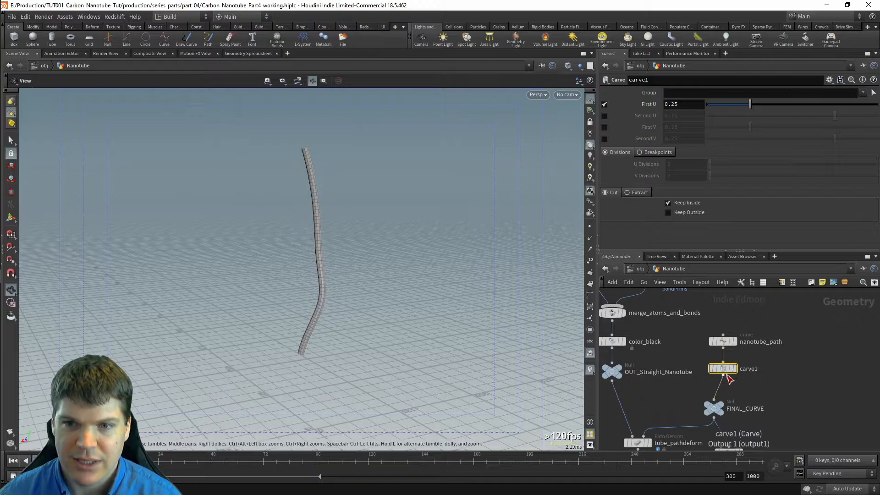
{"action": "left_click_drag", "start_coordinate": [722, 369], "coordinate": [723, 372]}
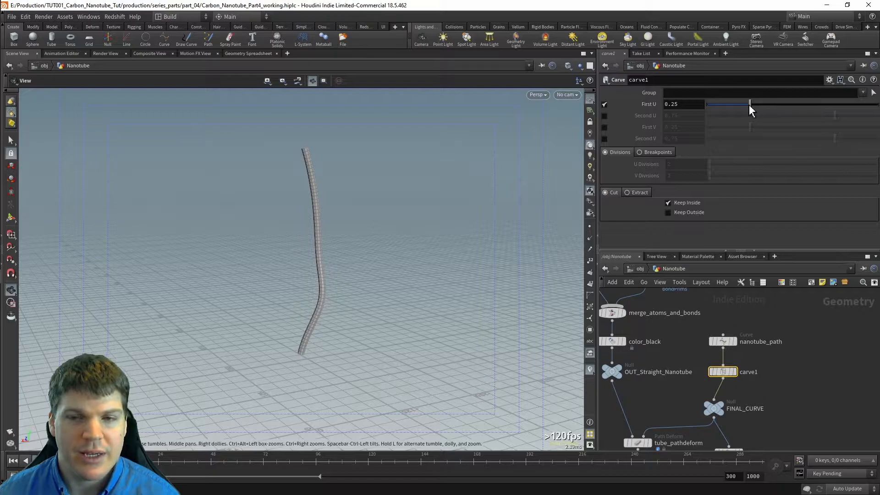
- Try carve1's First U at about 0.283, and replace it with Second U enabled at about 0.642
{"action": "left_click", "coordinate": [723, 341]}
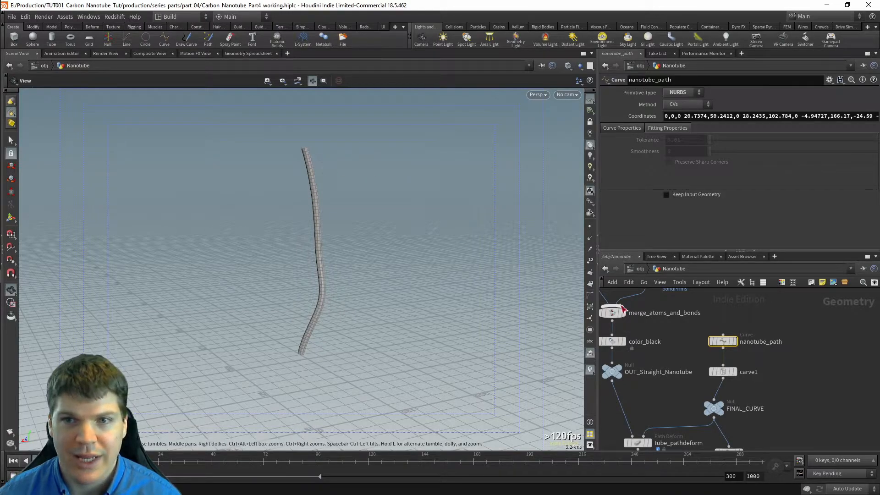
{"action": "left_click", "coordinate": [726, 372]}
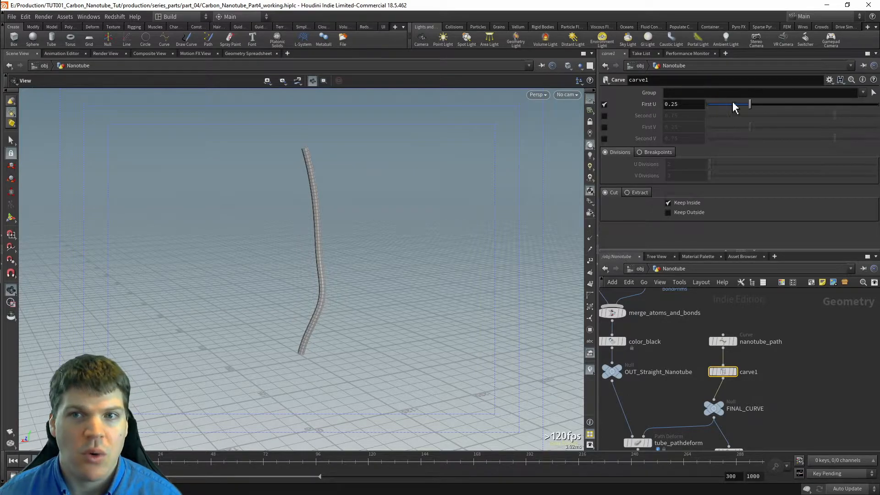
{"action": "mouse_move", "coordinate": [750, 108]}
{"action": "left_mouse_down"}
{"action": "mouse_move", "coordinate": [879, 107]}
{"action": "mouse_move", "coordinate": [694, 112]}
{"action": "mouse_move", "coordinate": [810, 108]}
{"action": "mouse_move", "coordinate": [756, 116]}
{"action": "left_mouse_up"}
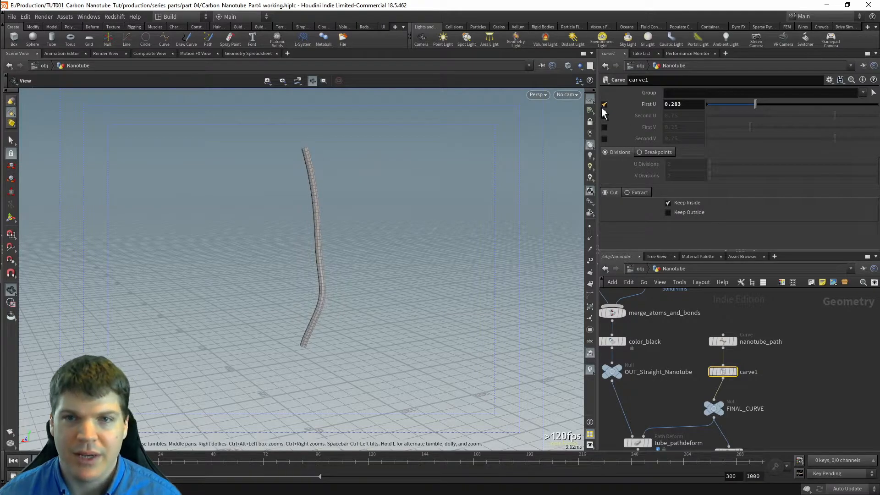
{"action": "left_click", "coordinate": [604, 105]}
{"action": "left_click", "coordinate": [604, 117]}
{"action": "left_click_drag", "start_coordinate": [832, 118], "coordinate": [814, 124]}
- Set proxy_switch's Select Input to 0 for the full deformed nanotube and select OUT_Final_Nanotube
{"action": "middle_click_drag", "start_coordinate": [779, 396], "coordinate": [798, 273]}
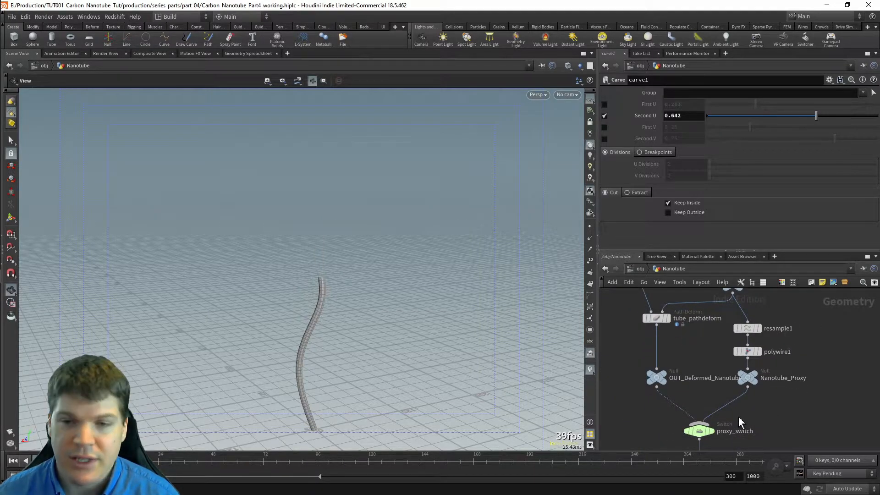
{"action": "middle_click_drag", "start_coordinate": [739, 419], "coordinate": [744, 391]}
{"action": "left_click", "coordinate": [704, 400]}
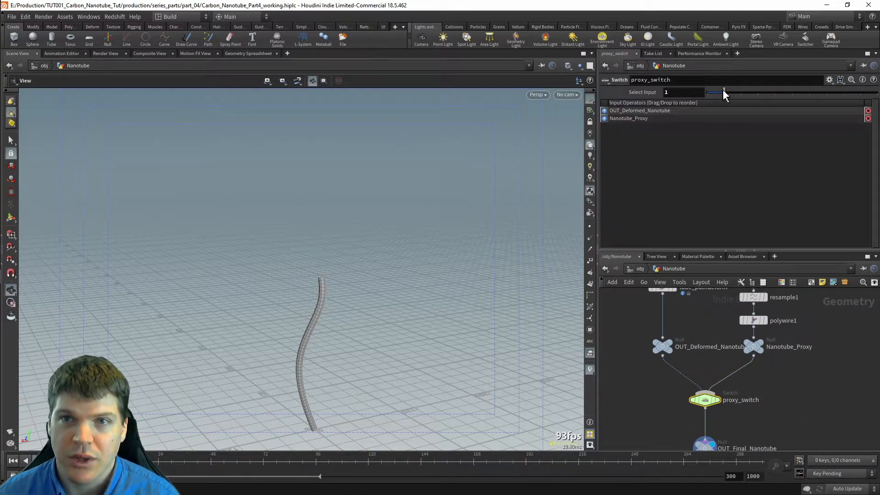
{"action": "left_click_drag", "start_coordinate": [724, 94], "coordinate": [700, 98]}
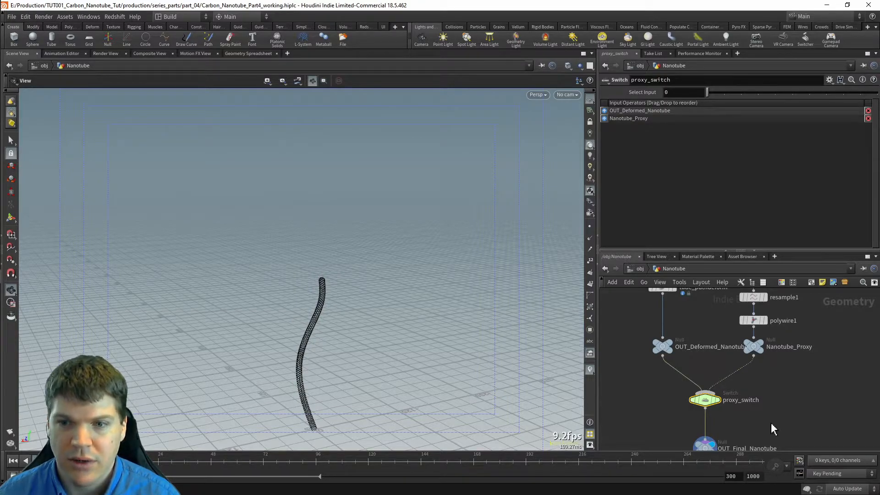
{"action": "middle_click_drag", "start_coordinate": [772, 428], "coordinate": [771, 397]}
{"action": "left_click_drag", "start_coordinate": [733, 397], "coordinate": [676, 456]}
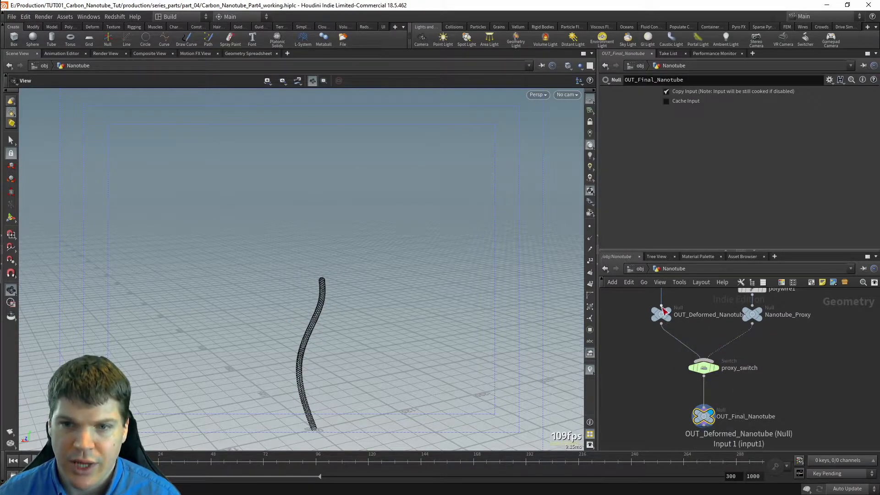
{"action": "mouse_move", "coordinate": [664, 315]}
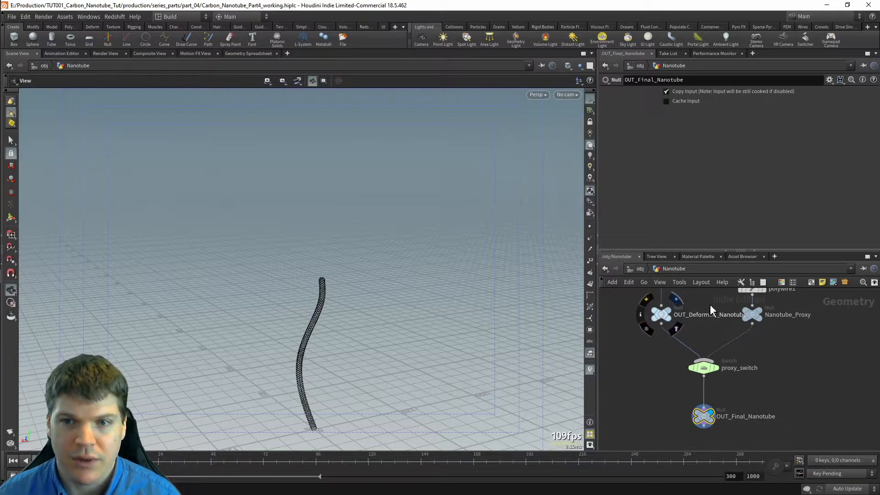
- Vary carve1's Second U, including a value of about 0.536, to preview growth on the full nanotube geometry
{"action": "middle_click_drag", "start_coordinate": [717, 320], "coordinate": [702, 442]}
{"action": "middle_click_drag", "start_coordinate": [775, 327], "coordinate": [757, 348]}
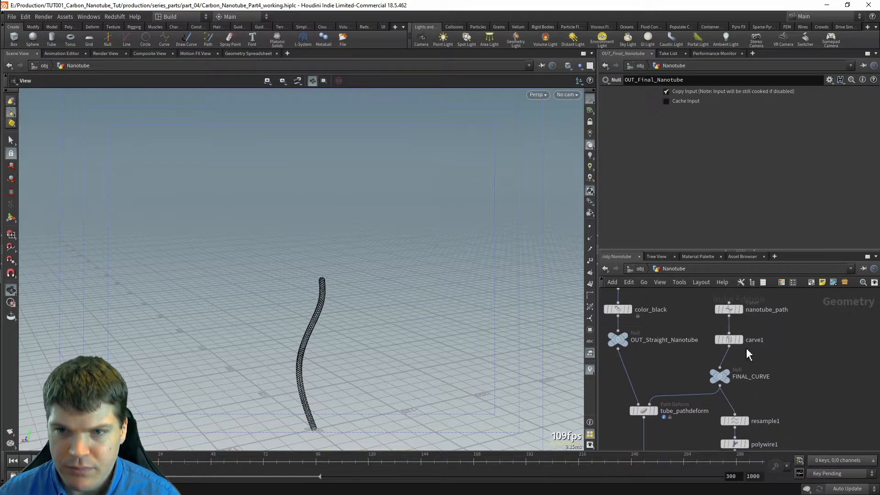
{"action": "left_click", "coordinate": [729, 340]}
{"action": "left_click_drag", "start_coordinate": [338, 337], "coordinate": [408, 263]}
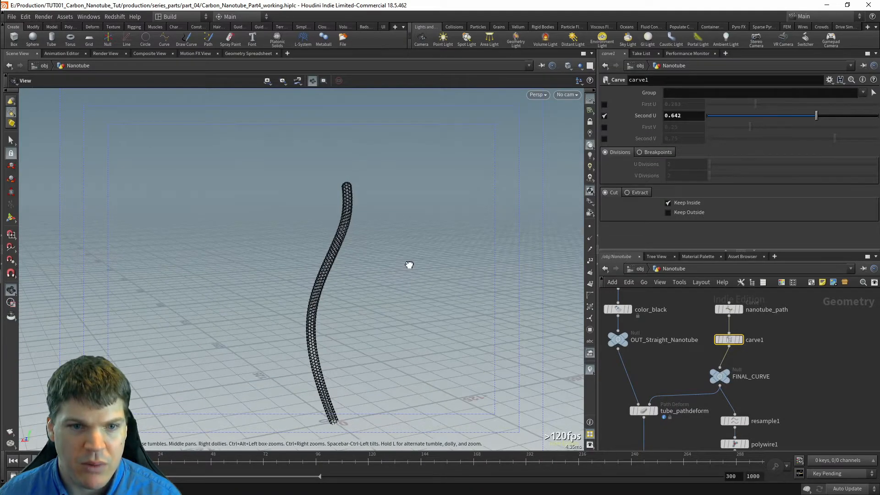
{"action": "left_click_drag", "start_coordinate": [814, 117], "coordinate": [795, 118]}
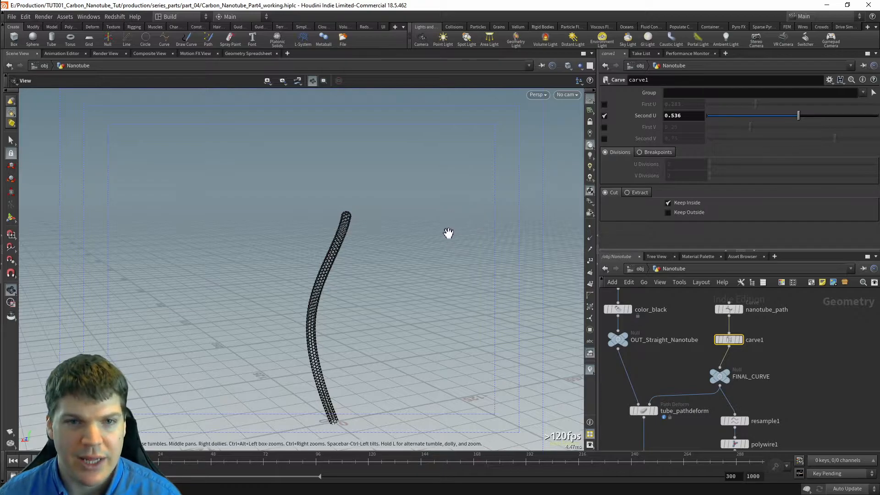
{"action": "left_click_drag", "start_coordinate": [801, 117], "coordinate": [820, 119]}
- Examine the nanotube's base up close while lowering carve1's Second U to about 0.167
{"action": "middle_click_drag", "start_coordinate": [316, 340], "coordinate": [318, 238]}
{"action": "right_click_drag", "start_coordinate": [318, 238], "coordinate": [330, 317]}
{"action": "middle_click_drag", "start_coordinate": [472, 321], "coordinate": [432, 232]}
{"action": "right_click_drag", "start_coordinate": [432, 232], "coordinate": [389, 297]}
{"action": "left_click_drag", "start_coordinate": [389, 297], "coordinate": [362, 278]}
{"action": "middle_click_drag", "start_coordinate": [695, 116], "coordinate": [878, 149]}
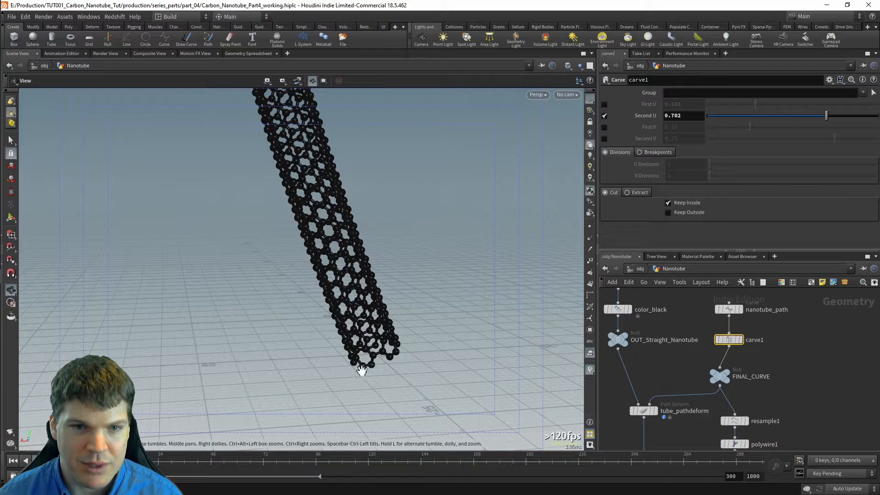
{"action": "left_click_drag", "start_coordinate": [808, 120], "coordinate": [735, 118]}
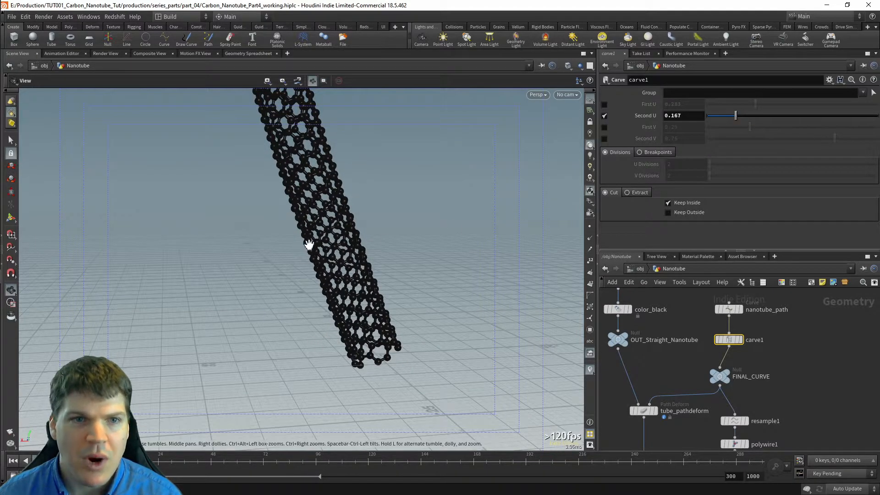
{"action": "right_click_drag", "start_coordinate": [305, 250], "coordinate": [117, 177]}
{"action": "left_click_drag", "start_coordinate": [118, 177], "coordinate": [321, 215]}
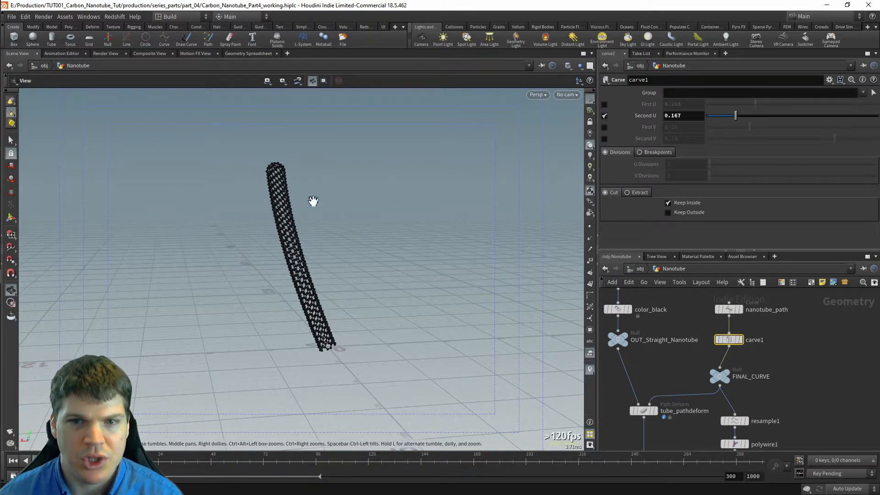
- Review tube_pathdeform's Reverse Curve option and its start and end behavior settings
{"action": "middle_click_drag", "start_coordinate": [680, 381], "coordinate": [708, 346]}
{"action": "left_click", "coordinate": [682, 374]}
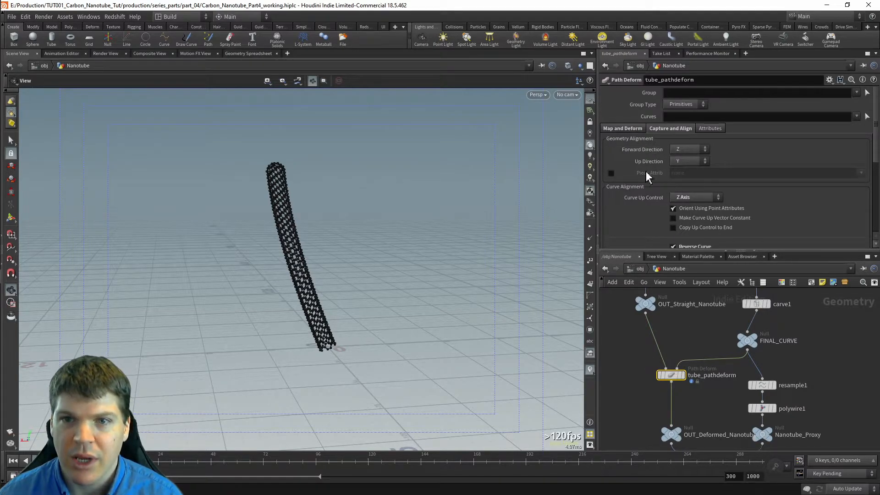
{"action": "scroll", "coordinate": [647, 188], "scroll_direction": "down", "scroll_amount": 1}
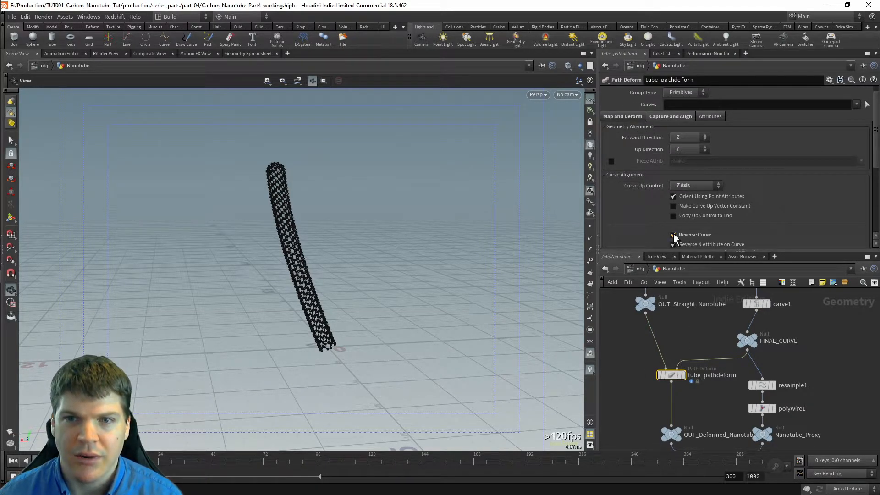
{"action": "left_click", "coordinate": [673, 235]}
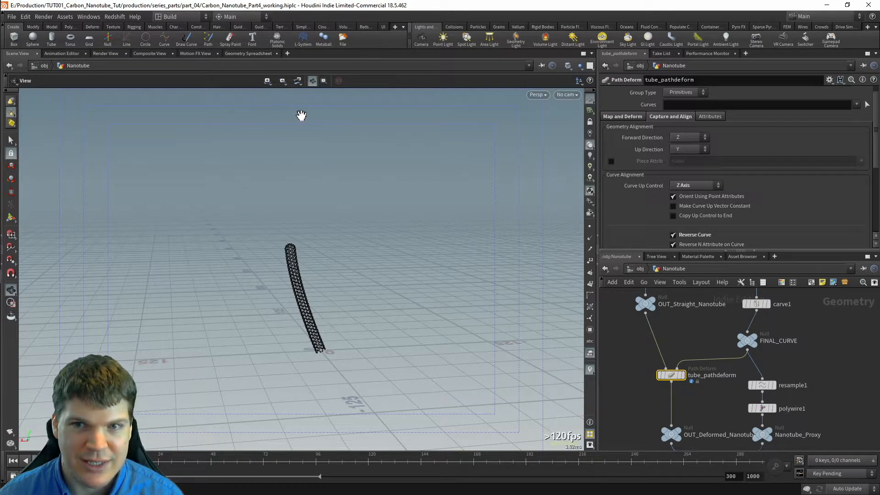
{"action": "left_click", "coordinate": [634, 118]}
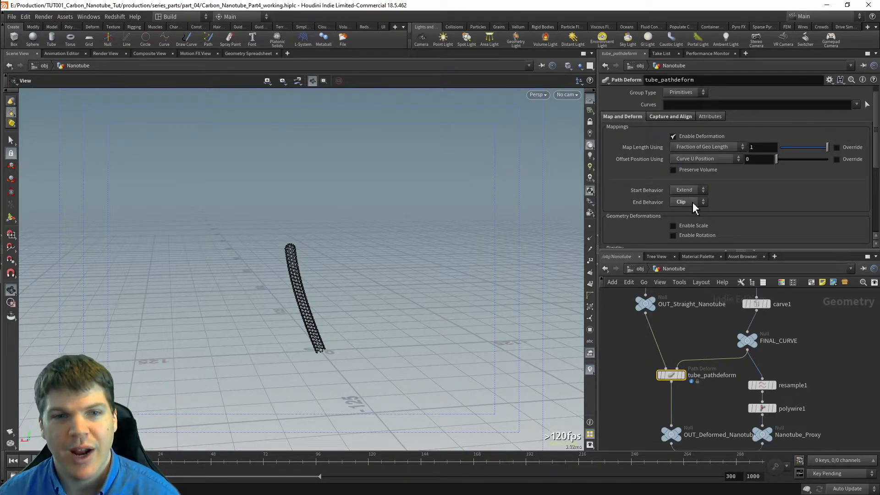
- Raise carve1's Second U to about 0.283 and compare with tube_pathdeform's mapping settings
{"action": "left_click", "coordinate": [758, 305]}
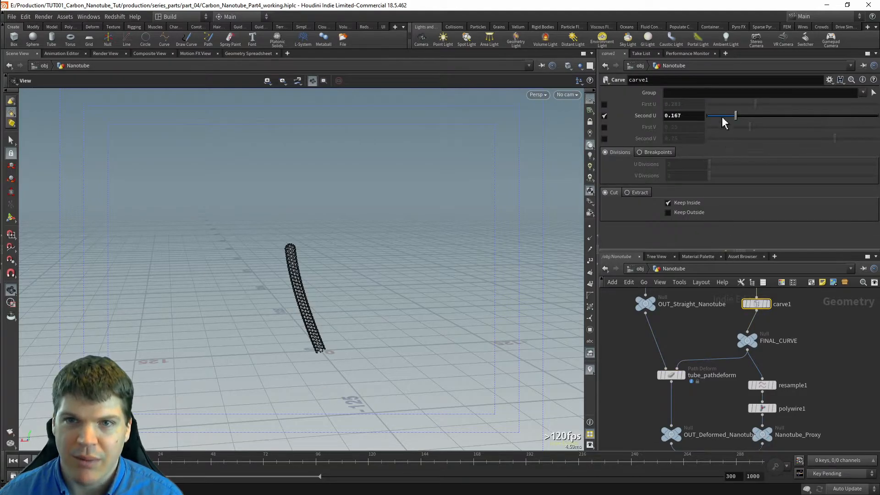
{"action": "left_click_drag", "start_coordinate": [736, 118], "coordinate": [756, 119]}
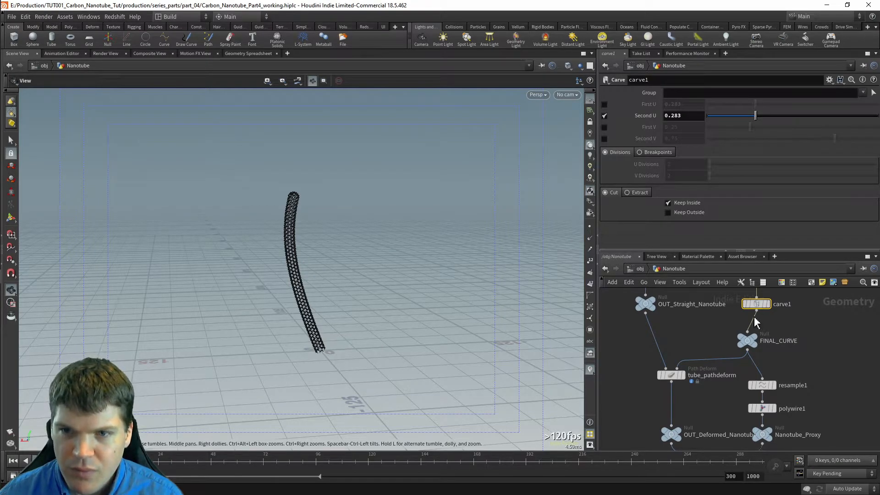
{"action": "left_click", "coordinate": [671, 375]}
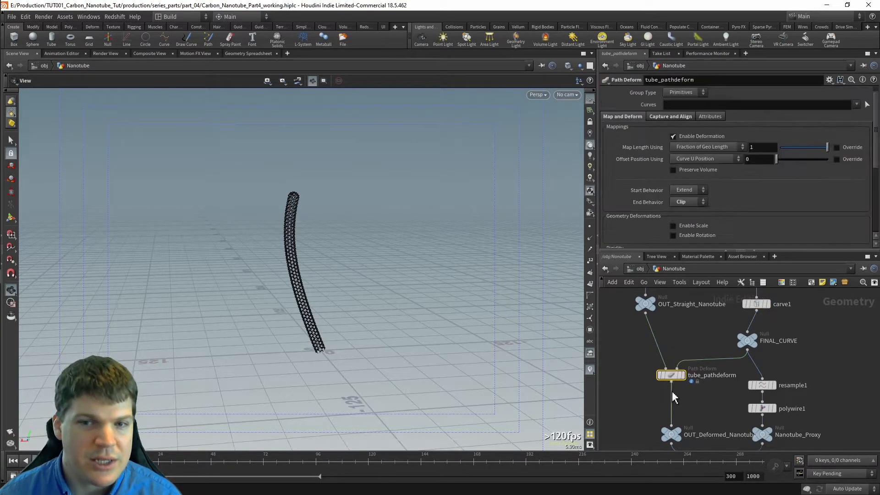
- Display FINAL_CURVE and set carve1's Second U to about 0.183 to check the trimmed path alone
{"action": "left_click", "coordinate": [756, 304]}
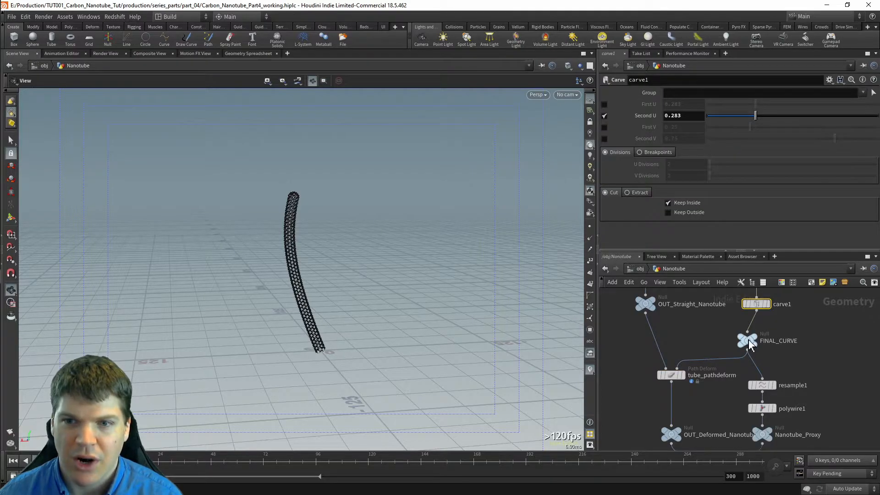
{"action": "left_click", "coordinate": [749, 346]}
{"action": "left_click", "coordinate": [748, 344]}
{"action": "left_click", "coordinate": [757, 304]}
{"action": "left_click_drag", "start_coordinate": [759, 117], "coordinate": [739, 133]}
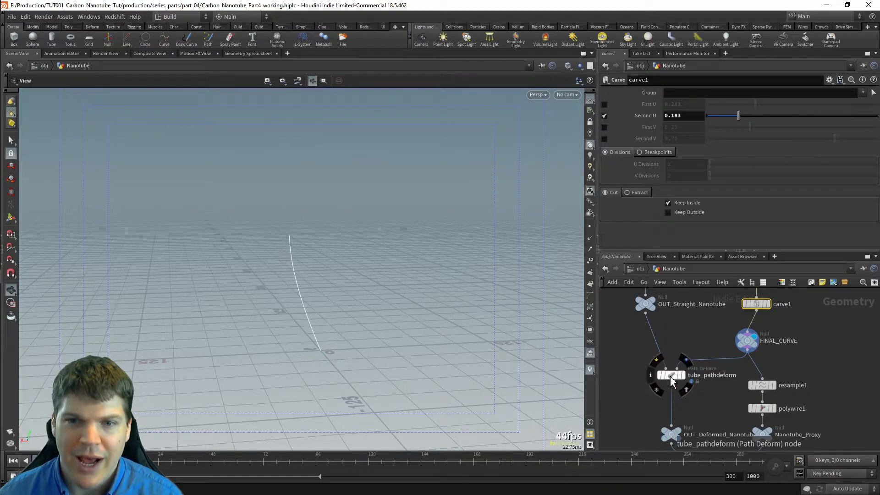
- Display tube_pathdeform's output and set carve1's Second U to about 0.237
{"action": "left_click", "coordinate": [672, 377]}
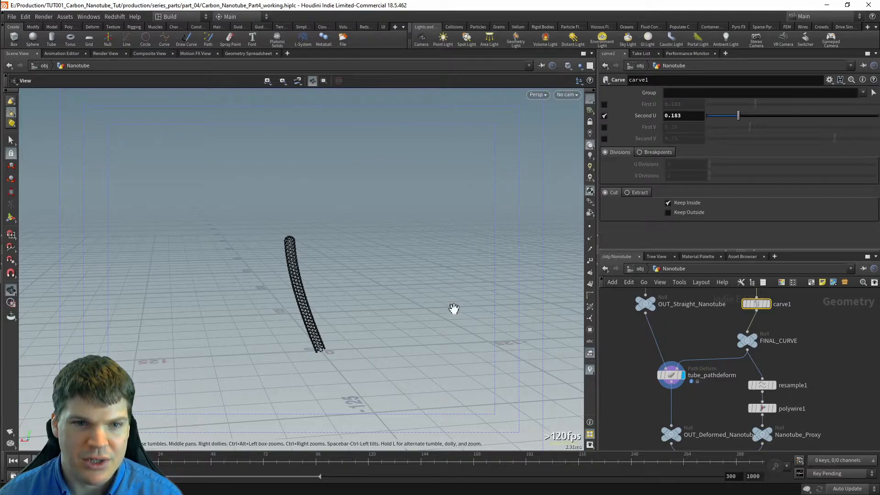
{"action": "middle_click_drag", "start_coordinate": [725, 411], "coordinate": [692, 413]}
{"action": "left_click", "coordinate": [692, 397]}
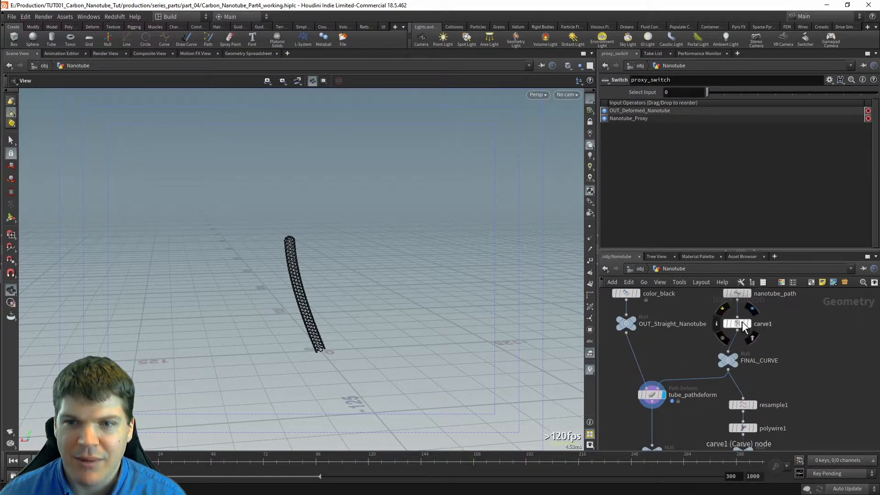
{"action": "left_click", "coordinate": [737, 323]}
{"action": "left_click_drag", "start_coordinate": [725, 122], "coordinate": [748, 123]}
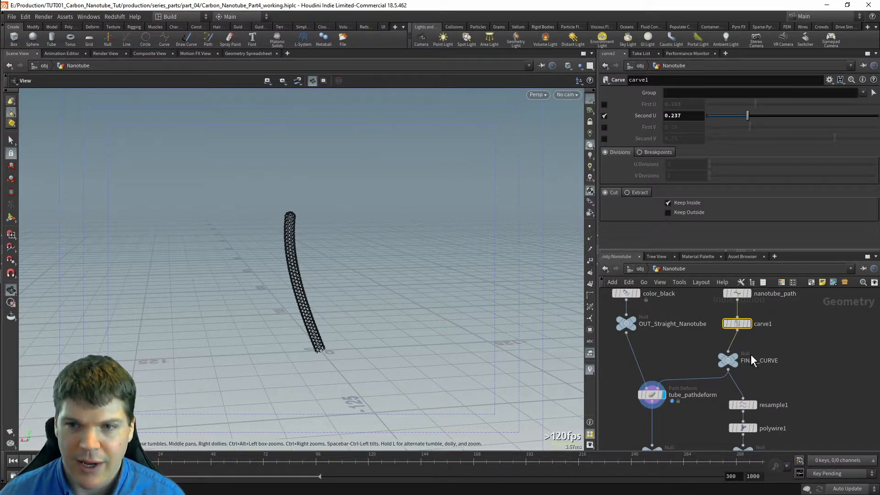
- Set proxy_switch's Select Input to 1 and display the OUT_Final_Nanotube output
{"action": "middle_click_drag", "start_coordinate": [799, 389], "coordinate": [804, 330]}
{"action": "middle_click_drag", "start_coordinate": [722, 406], "coordinate": [727, 351]}
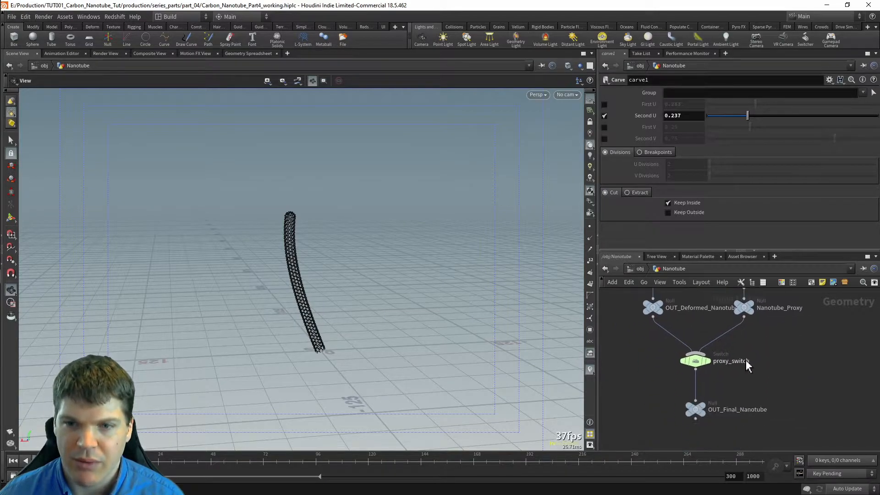
{"action": "left_click", "coordinate": [695, 362]}
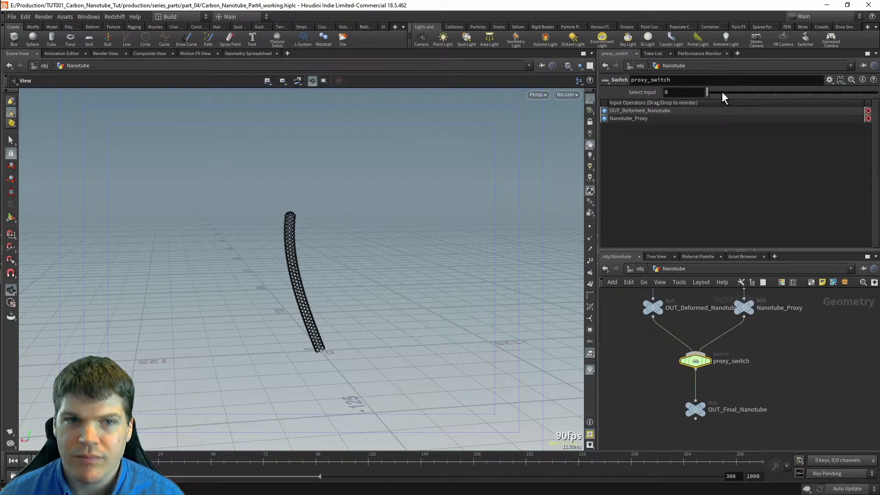
{"action": "middle_click_drag", "start_coordinate": [806, 350], "coordinate": [794, 489]}
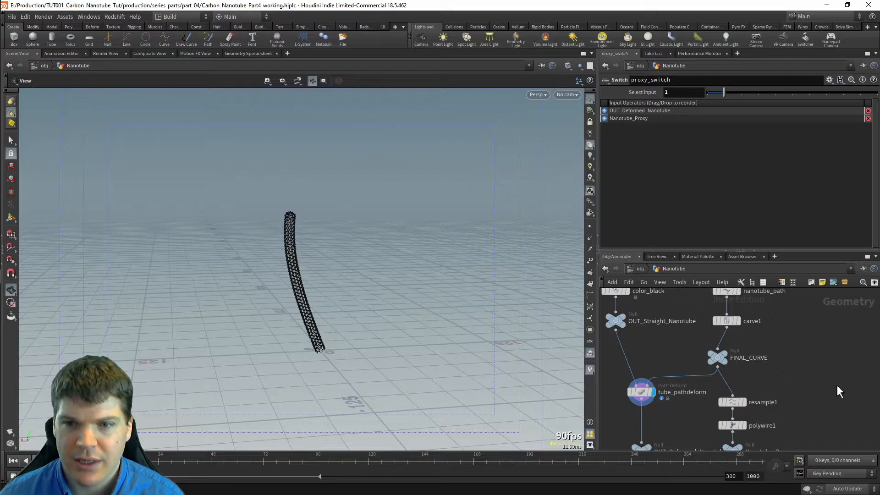
{"action": "middle_click_drag", "start_coordinate": [835, 401], "coordinate": [838, 294]}
{"action": "left_click", "coordinate": [692, 439]}
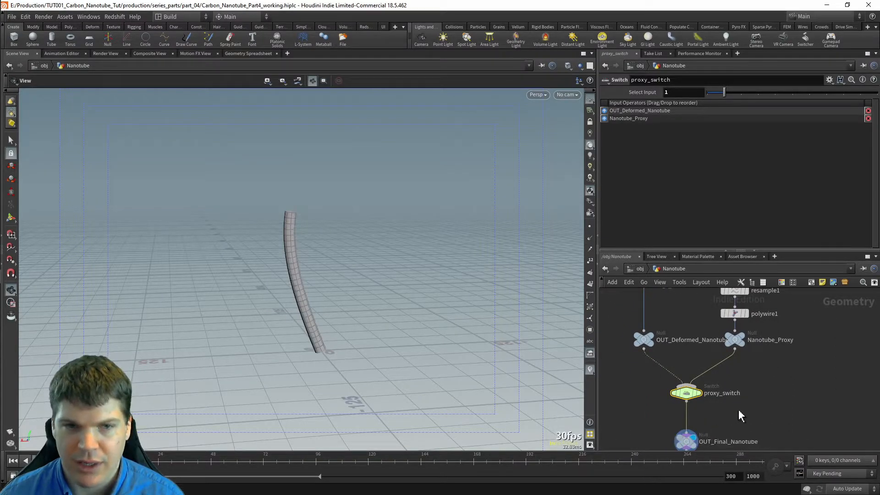
- Lower carve1's Second U to about 0.059 to shorten the proxy tube
{"action": "middle_click_drag", "start_coordinate": [787, 374], "coordinate": [788, 465]}
{"action": "middle_click_drag", "start_coordinate": [775, 336], "coordinate": [773, 370]}
{"action": "left_click", "coordinate": [729, 337]}
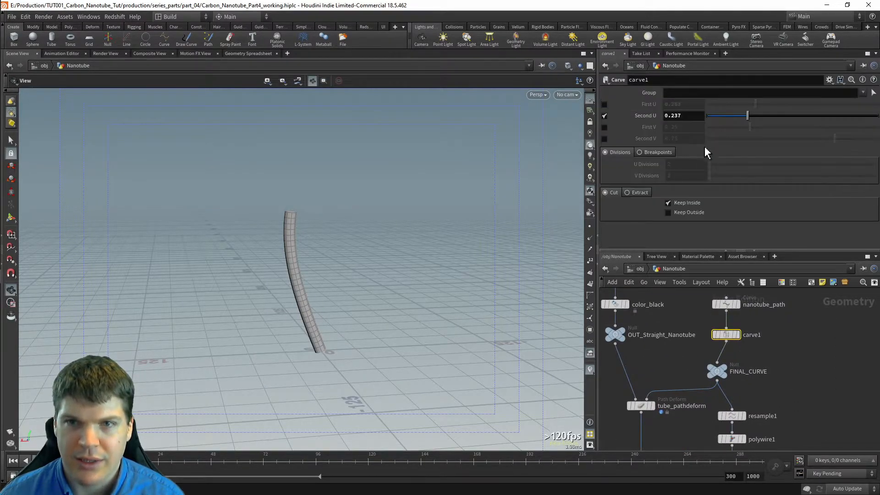
{"action": "mouse_move", "coordinate": [754, 118]}
{"action": "left_mouse_down"}
{"action": "mouse_move", "coordinate": [784, 123]}
{"action": "mouse_move", "coordinate": [733, 119]}
{"action": "mouse_move", "coordinate": [816, 124]}
{"action": "mouse_move", "coordinate": [727, 120]}
{"action": "mouse_move", "coordinate": [809, 130]}
{"action": "mouse_move", "coordinate": [779, 123]}
{"action": "mouse_move", "coordinate": [807, 125]}
{"action": "mouse_move", "coordinate": [757, 132]}
{"action": "mouse_move", "coordinate": [776, 126]}
{"action": "mouse_move", "coordinate": [727, 124]}
{"action": "mouse_move", "coordinate": [811, 126]}
{"action": "mouse_move", "coordinate": [746, 124]}
{"action": "left_mouse_up"}
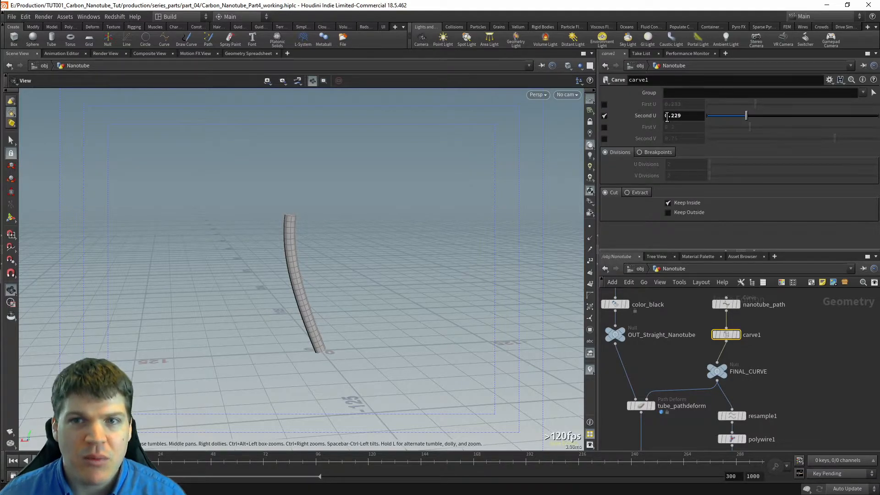
{"action": "left_click_drag", "start_coordinate": [746, 117], "coordinate": [718, 116]}
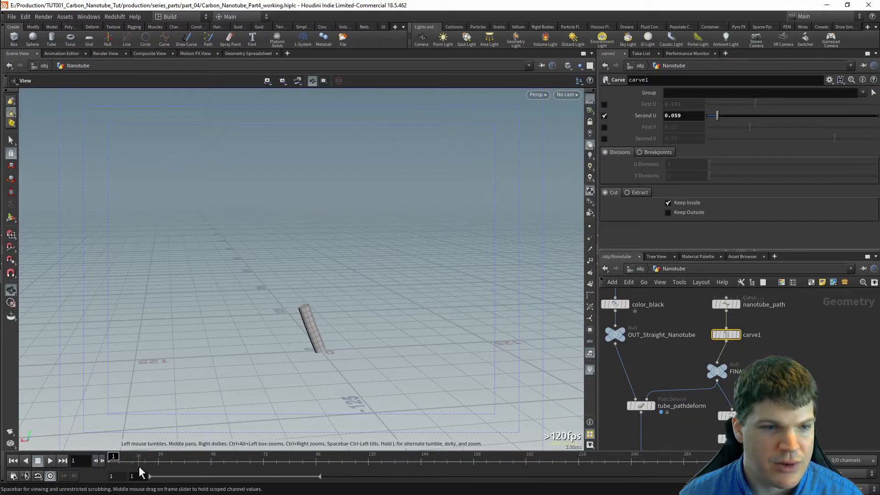
- Scrub through the timeline and set the playback range's end frame to 240
{"action": "left_click_drag", "start_coordinate": [118, 459], "coordinate": [699, 458]}
{"action": "mouse_move", "coordinate": [766, 460]}
{"action": "left_mouse_down"}
{"action": "mouse_move", "coordinate": [668, 463]}
{"action": "mouse_move", "coordinate": [682, 465]}
{"action": "left_mouse_up"}
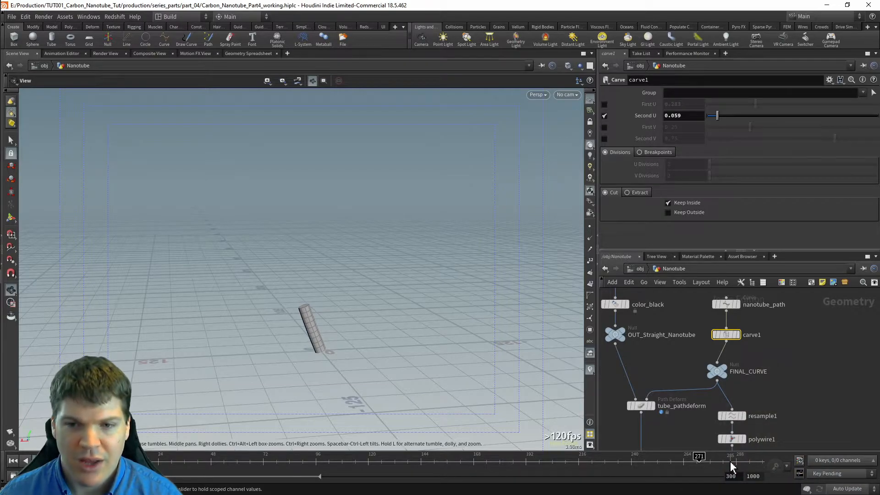
{"action": "left_click_drag", "start_coordinate": [702, 466], "coordinate": [710, 464]}
{"action": "double_click", "coordinate": [730, 477]}
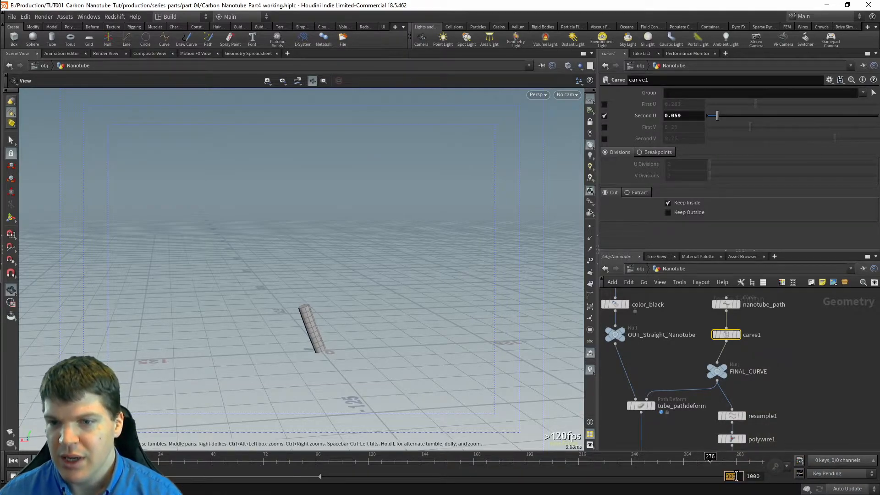
{"action": "type", "text": "240"}
{"action": "key", "text": "Return"}
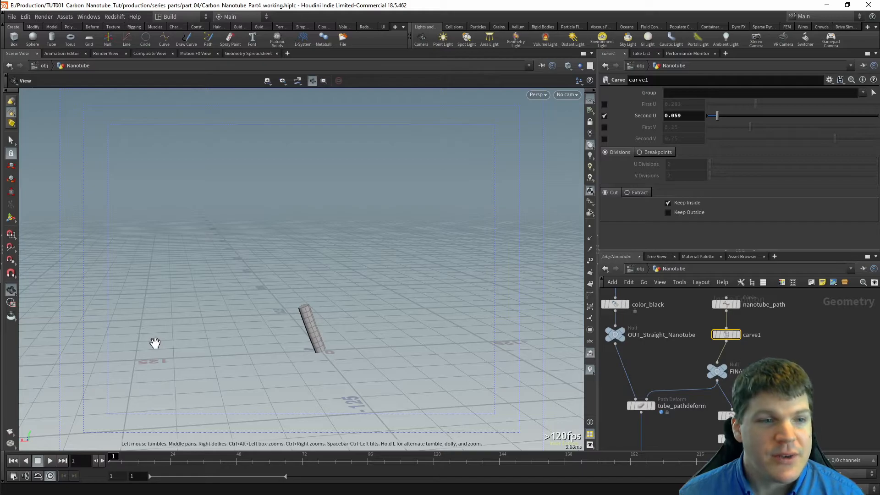
- Play and stop the timeline several times, returning to the first frame, to try out the playback controls
{"action": "left_click", "coordinate": [50, 462]}
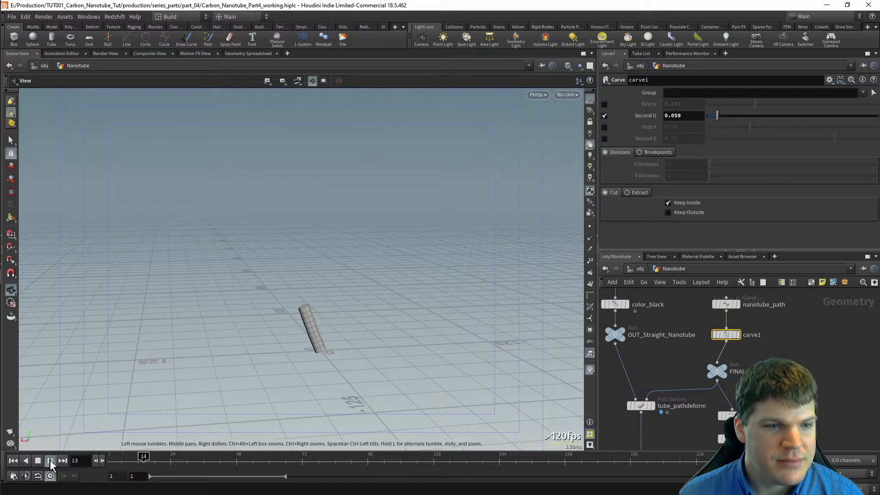
{"action": "left_click", "coordinate": [50, 462]}
{"action": "left_click", "coordinate": [13, 462]}
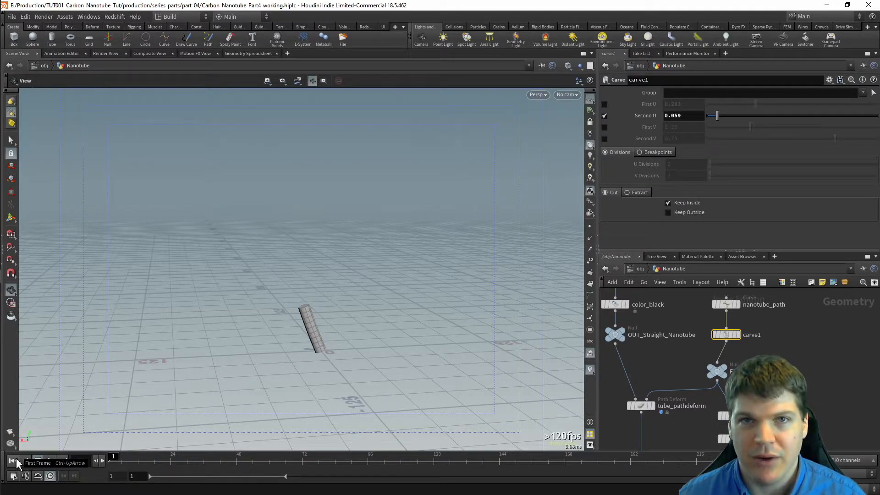
{"action": "key", "text": "Up"}
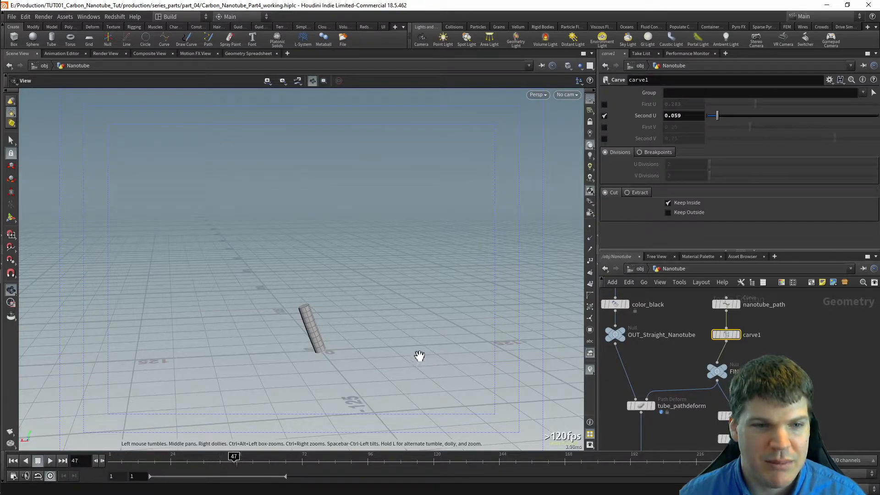
{"action": "key", "text": "Up"}
{"action": "key", "text": "ctrl+Up"}
{"action": "key", "text": "Up"}
{"action": "key", "text": "ctrl+Up"}
{"action": "key", "text": "Up"}
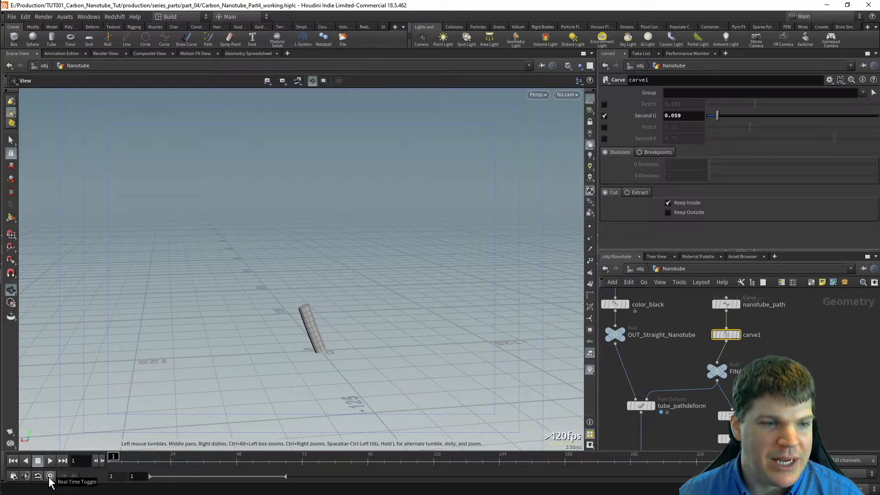
{"action": "left_click", "coordinate": [50, 460]}
{"action": "key", "text": "Up"}
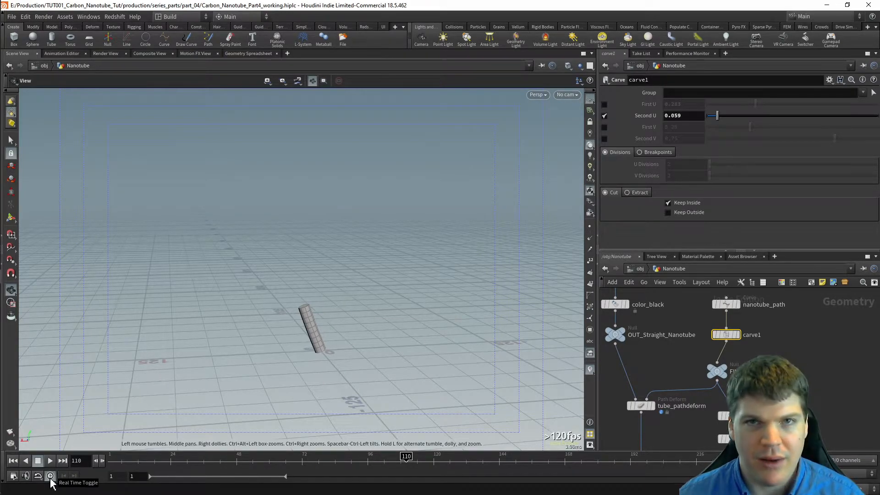
{"action": "key", "text": "ctrl+Left"}
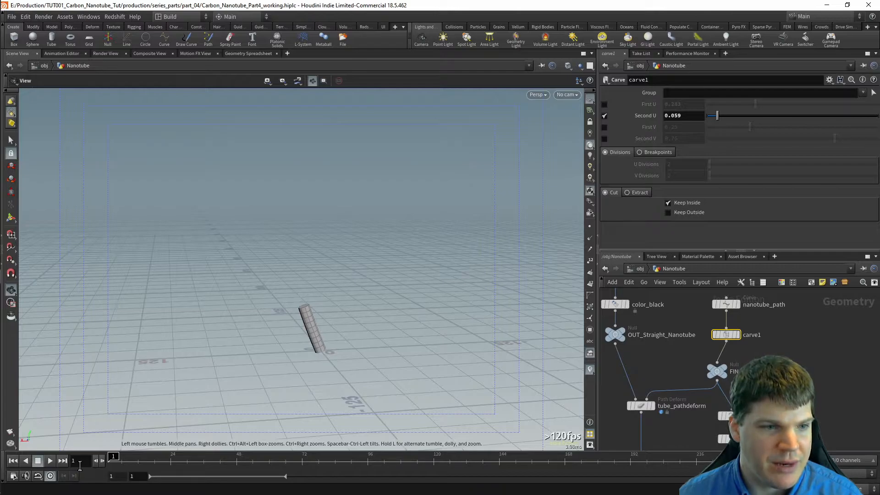
- Review the FPS and real-time playback settings in the Global Animation Options
{"action": "left_click", "coordinate": [13, 477]}
{"action": "left_click_drag", "start_coordinate": [96, 302], "coordinate": [200, 143]}
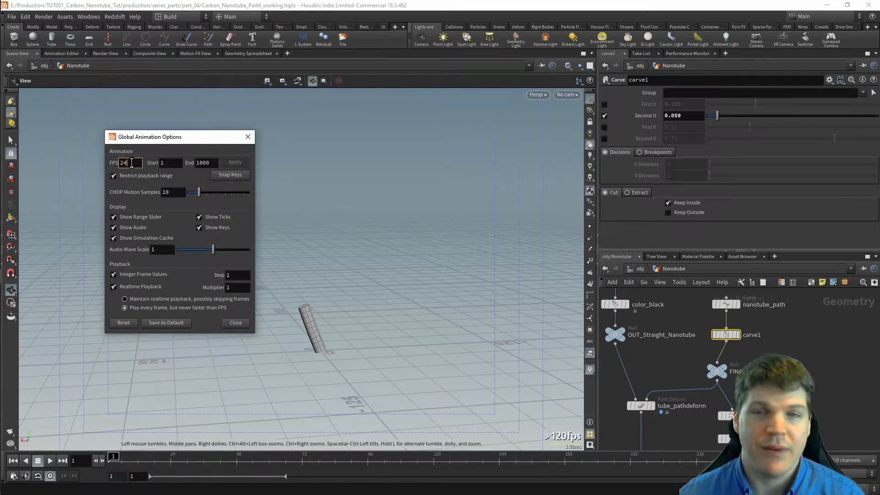
{"action": "left_click", "coordinate": [248, 136]}
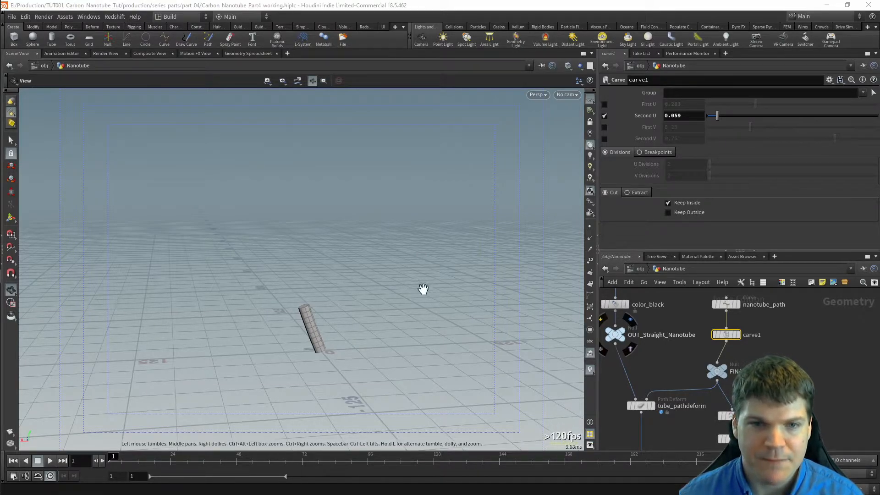
- Review the Draw Time (FPS) option among the viewport's guide display options
{"action": "key", "text": "d"}
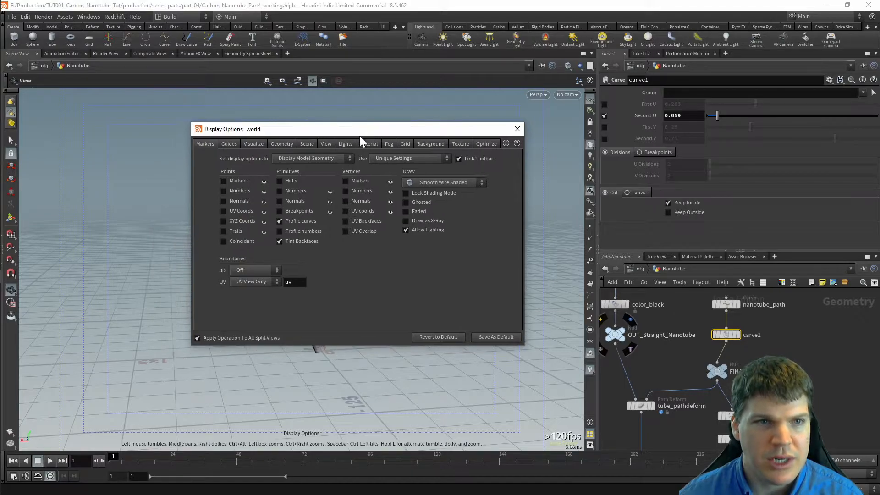
{"action": "left_click", "coordinate": [229, 145]}
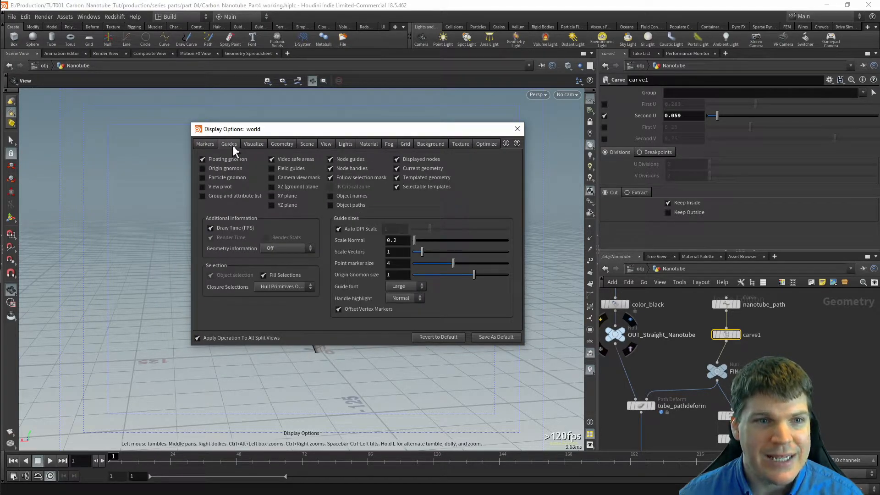
{"action": "left_click", "coordinate": [211, 228]}
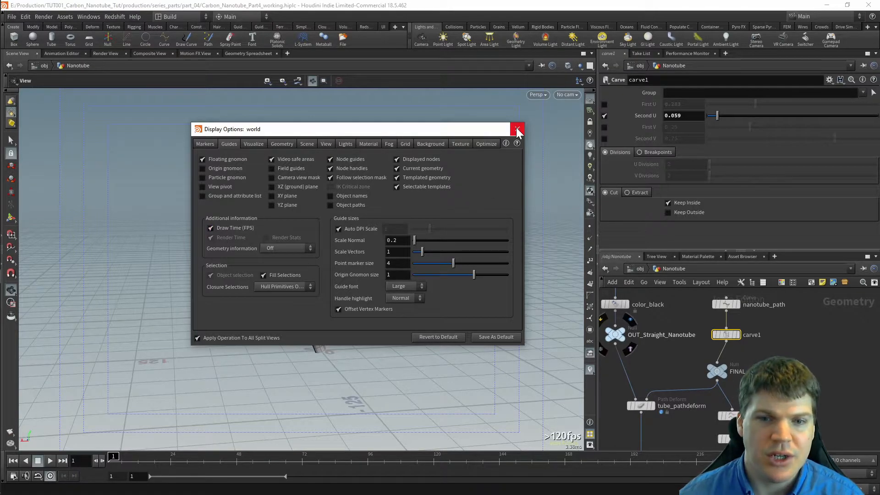
{"action": "left_click", "coordinate": [517, 131]}
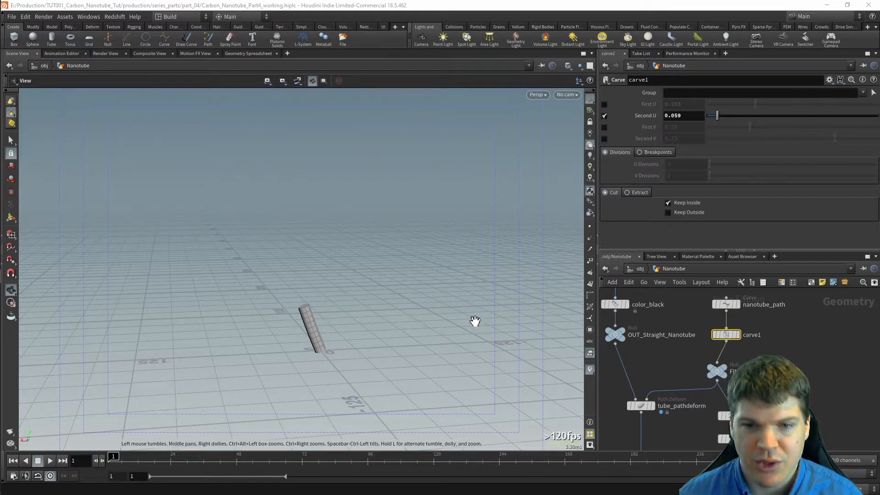
- Play the timeline with the proxy tube displayed to check the viewport frame rate, and return to the first frame
{"action": "key", "text": "Up"}
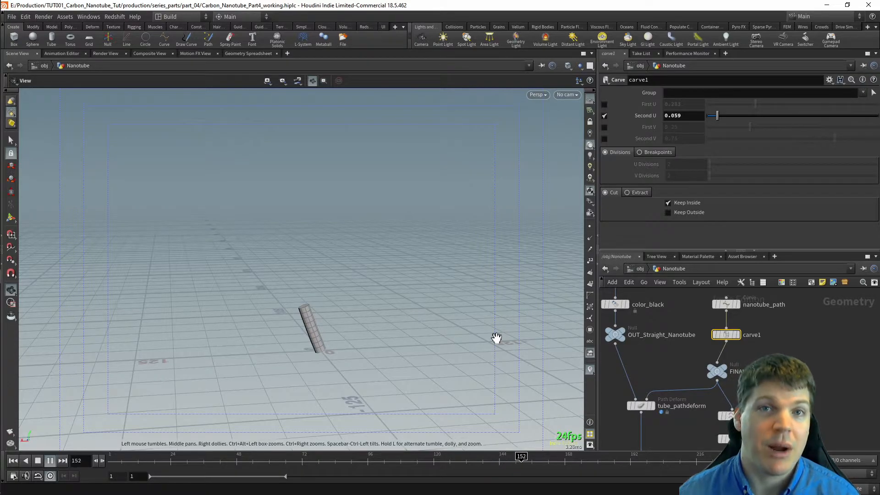
{"action": "key", "text": "Up"}
{"action": "key", "text": "ctrl+Up"}
- Set proxy_switch's Select Input to 0 and play the timeline to check the frame rate with the detailed nanotube
{"action": "middle_click_drag", "start_coordinate": [815, 414], "coordinate": [817, 311]}
{"action": "middle_click_drag", "start_coordinate": [779, 436], "coordinate": [795, 387]}
{"action": "left_click", "coordinate": [701, 369]}
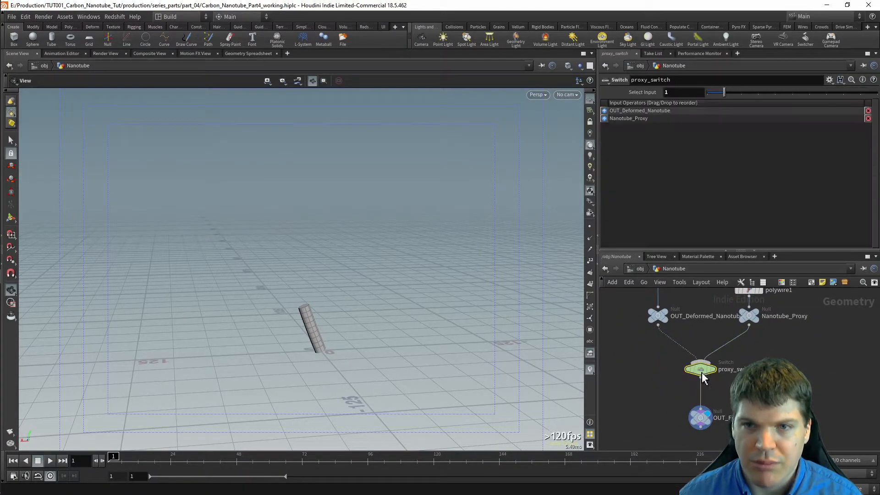
{"action": "left_click_drag", "start_coordinate": [725, 93], "coordinate": [709, 97]}
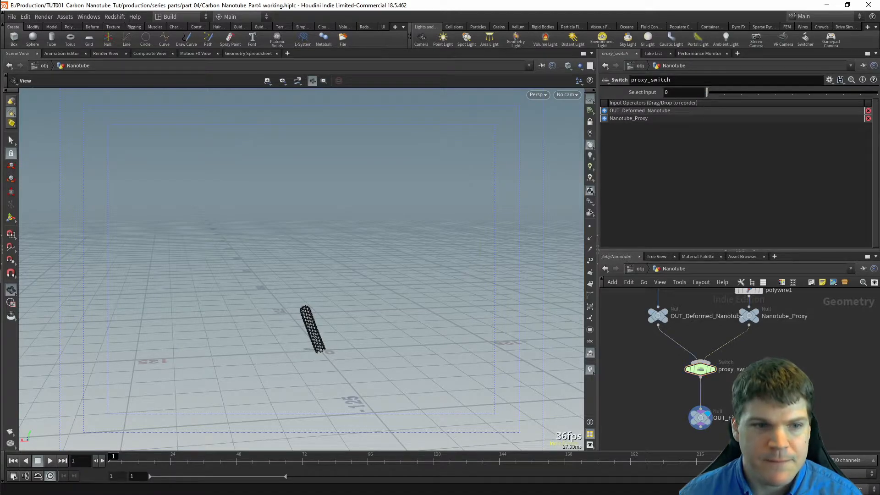
{"action": "key", "text": "Up"}
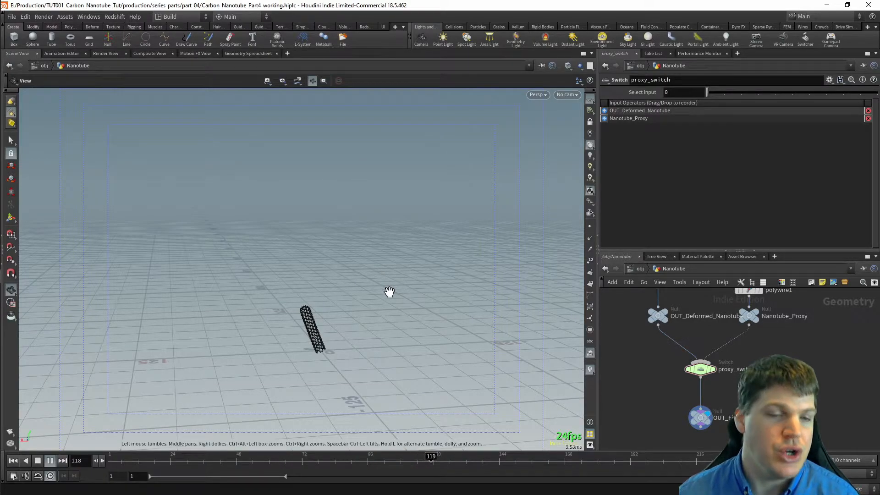
{"action": "key", "text": "Up"}
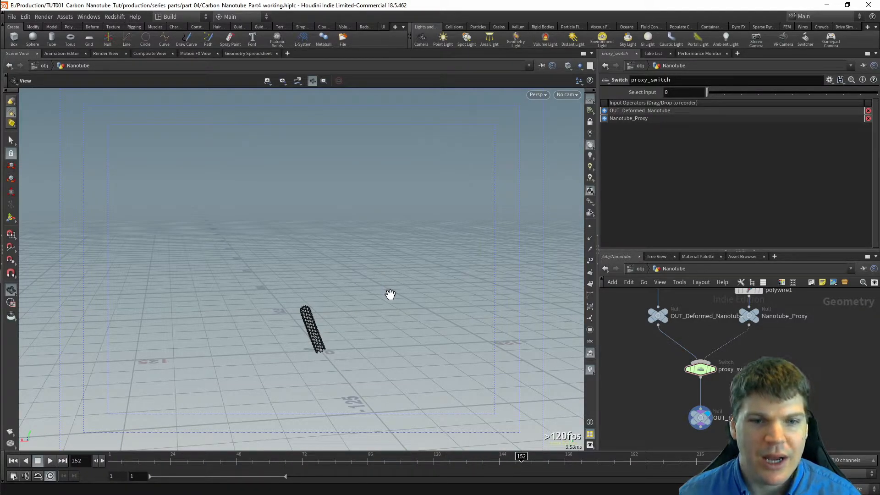
{"action": "key", "text": "ctrl+Up"}
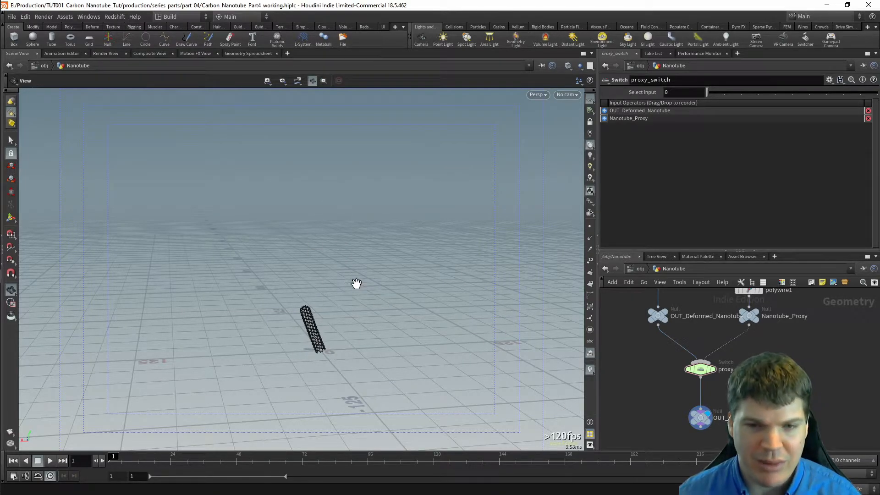
- Set proxy_switch's Select Input back to 1 and lower carve1's Second U to 0.04
{"action": "middle_click_drag", "start_coordinate": [677, 342], "coordinate": [672, 383]}
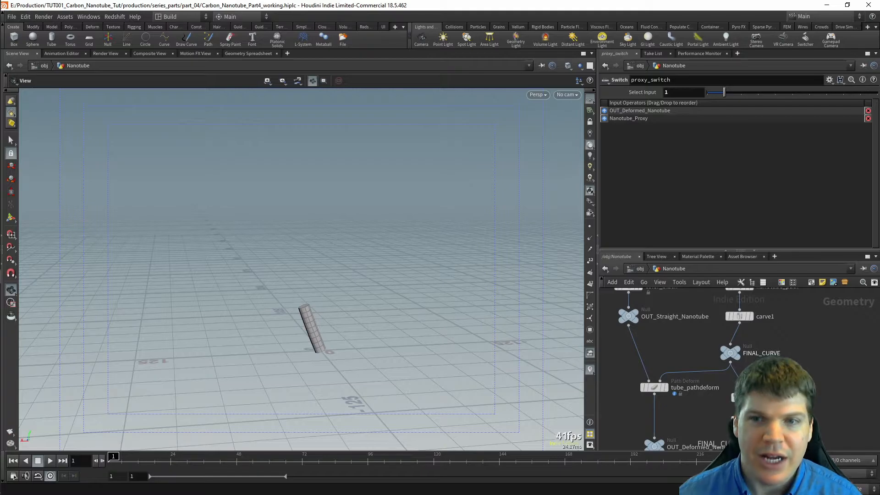
{"action": "middle_click_drag", "start_coordinate": [795, 351], "coordinate": [796, 369]}
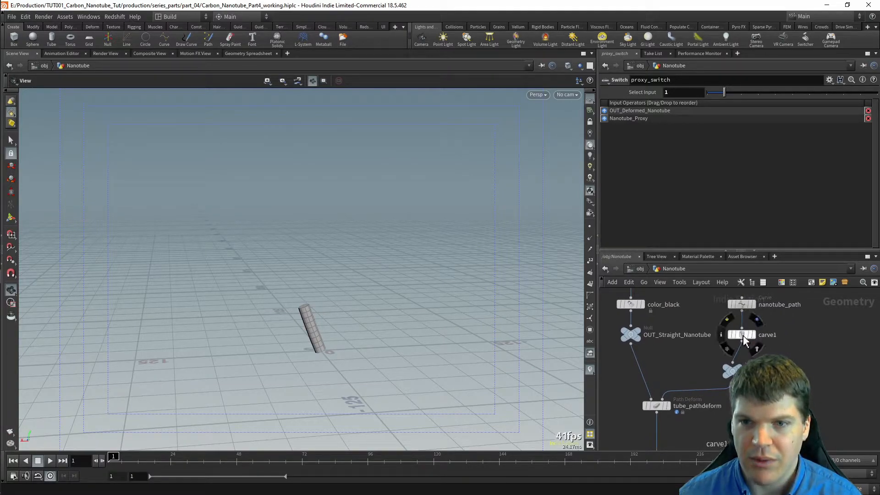
{"action": "left_click", "coordinate": [742, 335]}
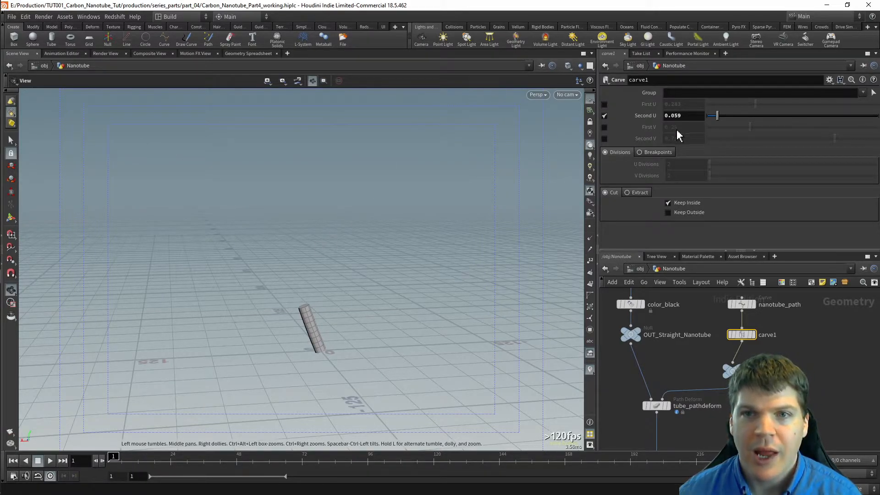
{"action": "left_click_drag", "start_coordinate": [717, 115], "coordinate": [716, 116]}
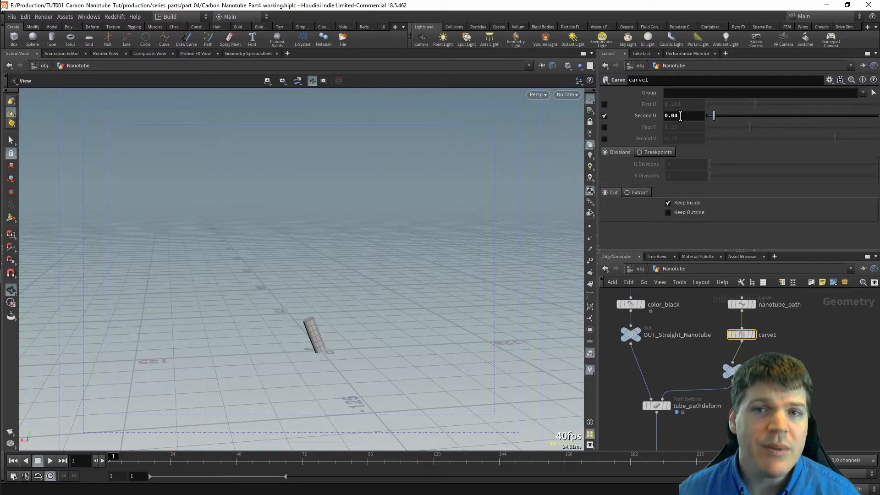
- Set a keyframe on carve1's Second U at frame 1
{"action": "right_click", "coordinate": [680, 116]}
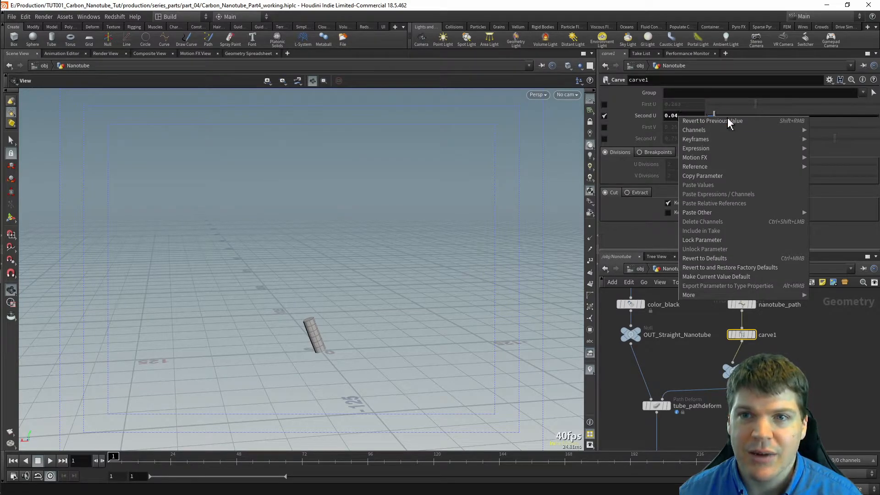
{"action": "mouse_move", "coordinate": [716, 139]}
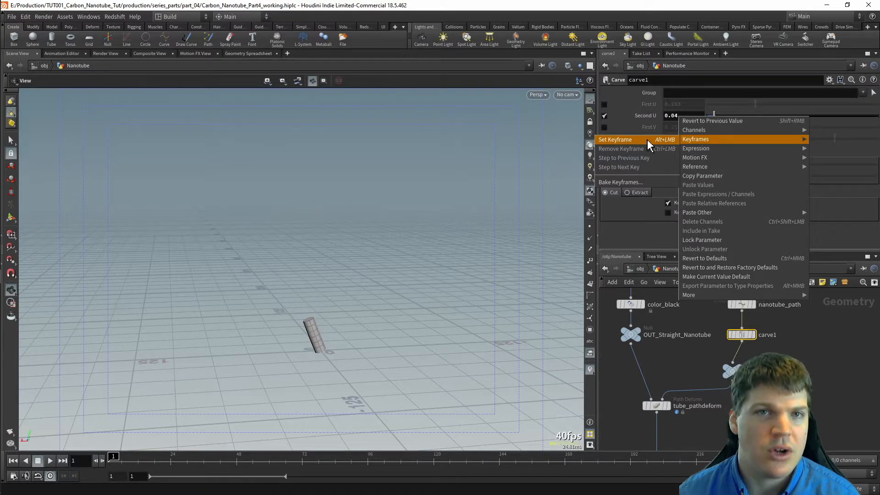
{"action": "left_click", "coordinate": [671, 116]}
{"action": "left_click", "coordinate": [675, 116], "text": "alt"}
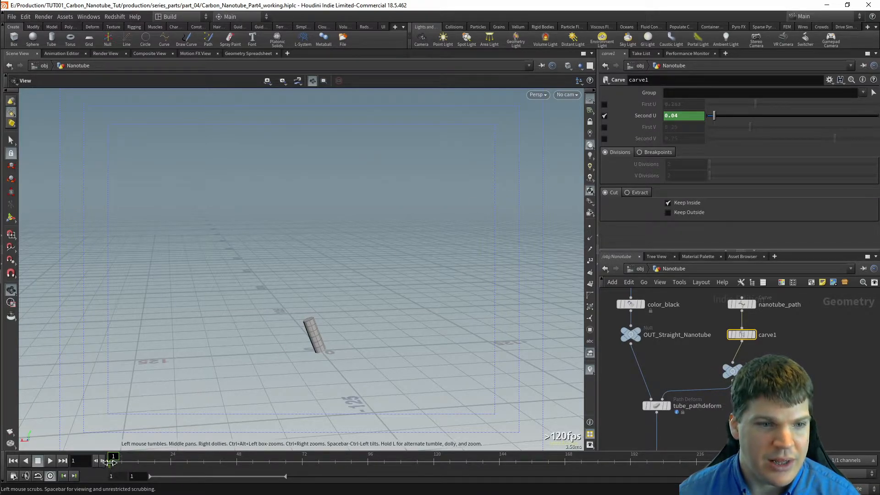
- Deselect carve1 and select it again to check how its keyframe marker shows on the timeline
{"action": "left_click", "coordinate": [816, 349]}
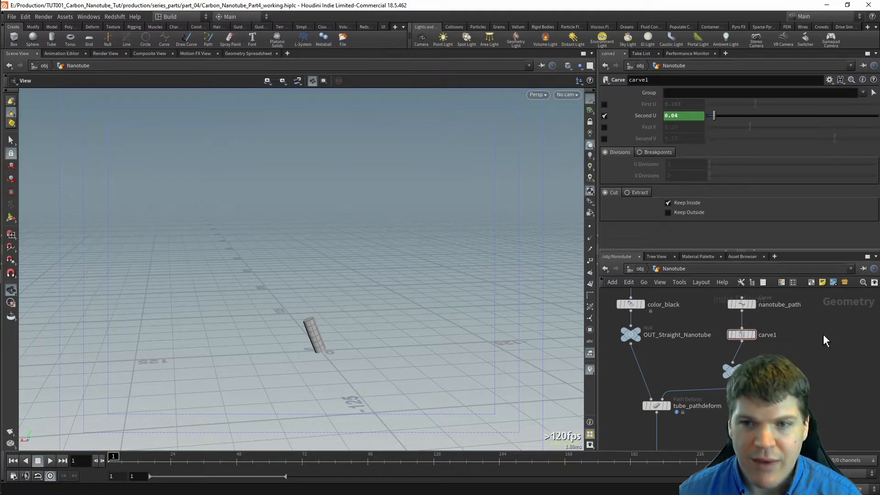
{"action": "mouse_move", "coordinate": [745, 341]}
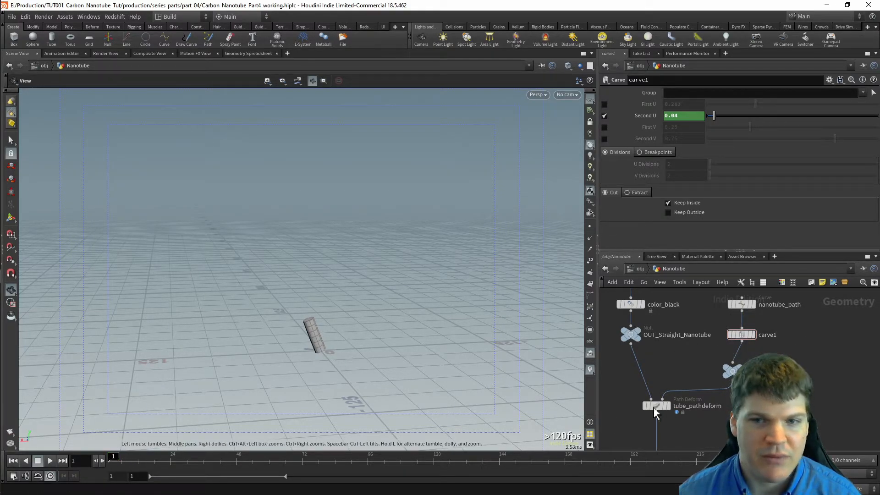
{"action": "left_click", "coordinate": [742, 335]}
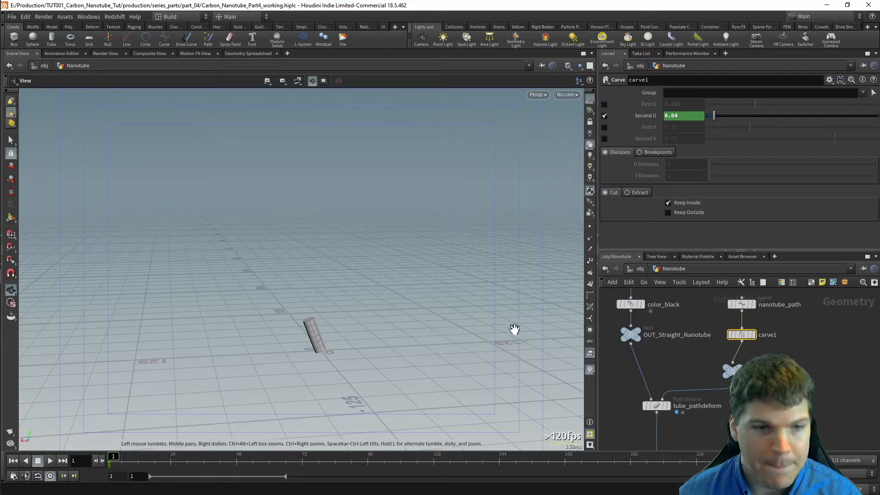
- Raise carve1's Second U to 0.623 at frame 72 without keying it, and scrub the timeline to test whether it holds
{"action": "left_click_drag", "start_coordinate": [117, 457], "coordinate": [477, 456]}
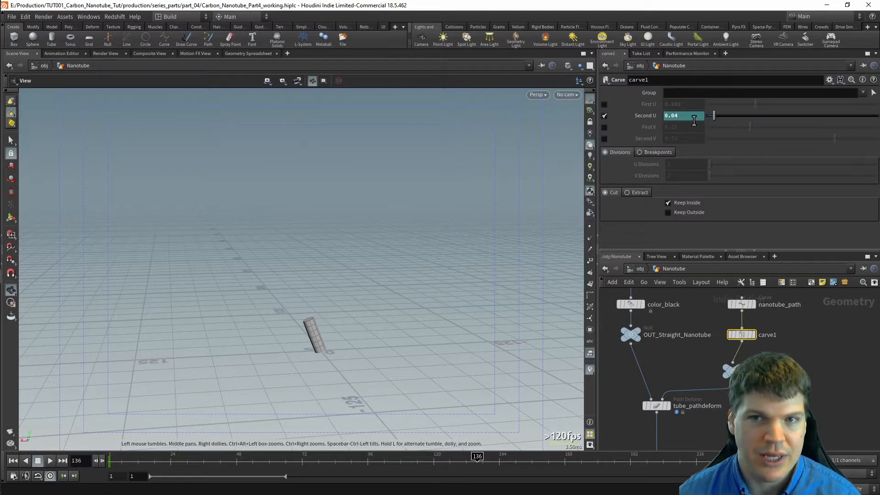
{"action": "left_click_drag", "start_coordinate": [320, 463], "coordinate": [296, 466]}
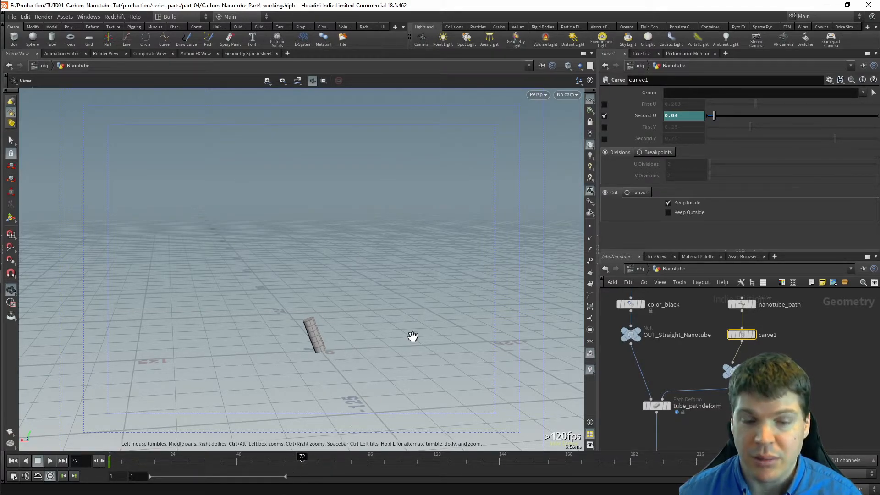
{"action": "left_click_drag", "start_coordinate": [714, 116], "coordinate": [813, 114]}
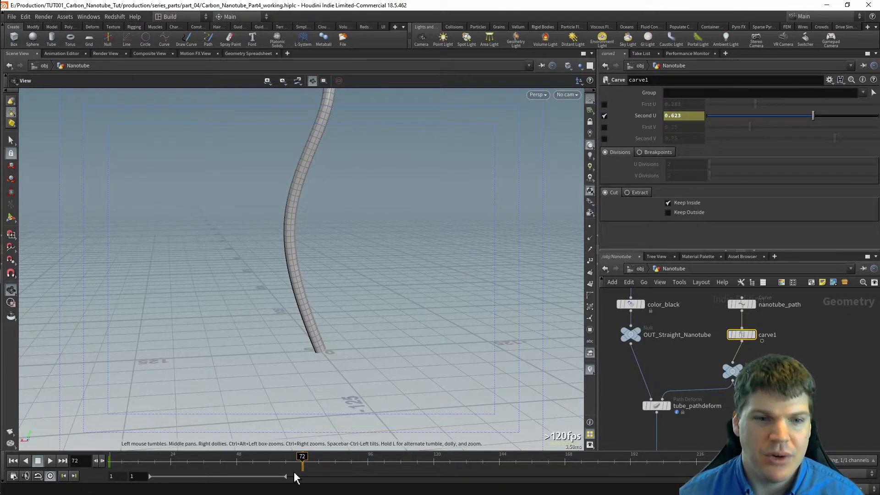
{"action": "mouse_move", "coordinate": [295, 467]}
{"action": "left_mouse_down"}
{"action": "mouse_move", "coordinate": [320, 465]}
{"action": "mouse_move", "coordinate": [303, 466]}
{"action": "left_mouse_up"}
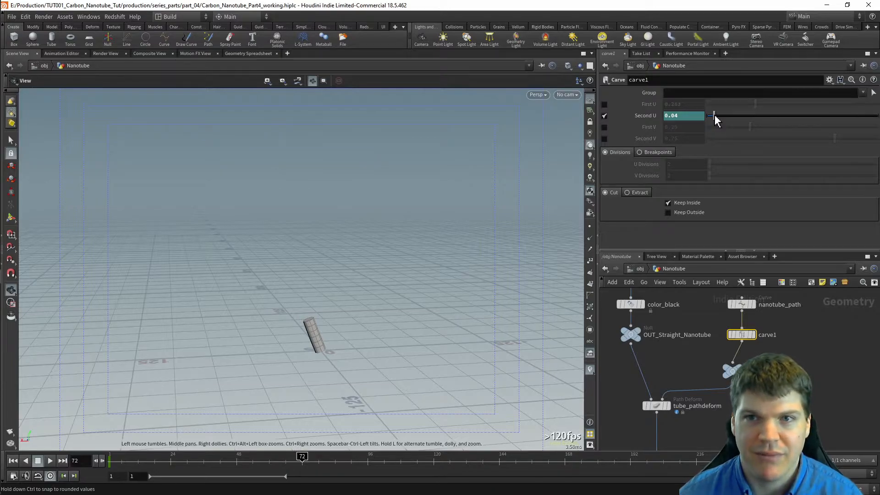
- Set carve1's Second U to 0.542 with a keyframe at frame 72, and play the timeline to check the growth
{"action": "left_click_drag", "start_coordinate": [715, 116], "coordinate": [800, 117]}
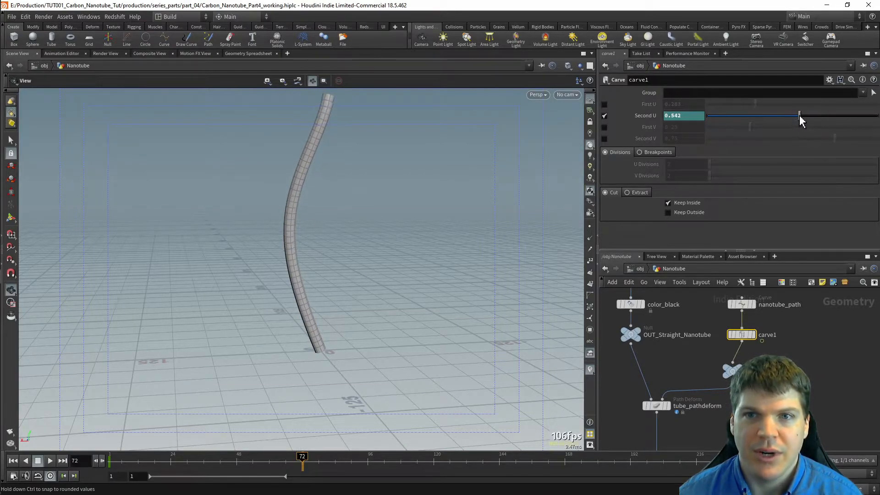
{"action": "left_click", "coordinate": [696, 116], "text": "alt"}
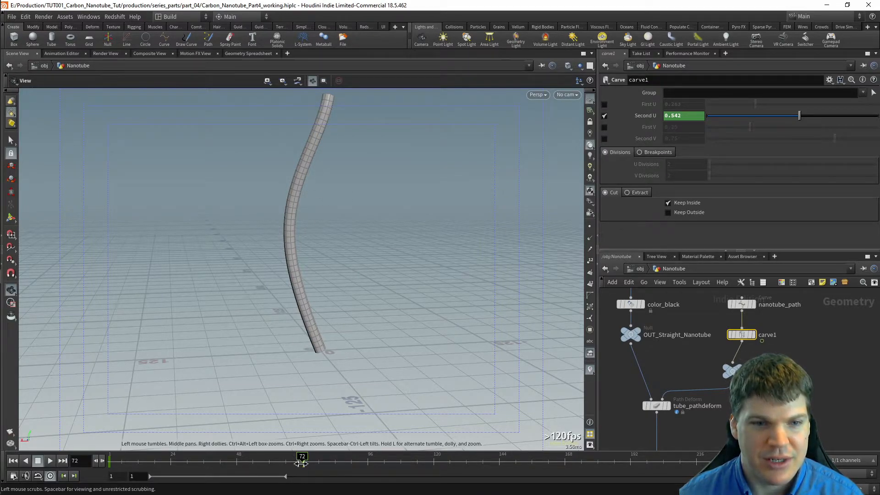
{"action": "left_click_drag", "start_coordinate": [298, 457], "coordinate": [266, 468]}
{"action": "key", "text": "ctrl+Up"}
{"action": "key", "text": "Up"}
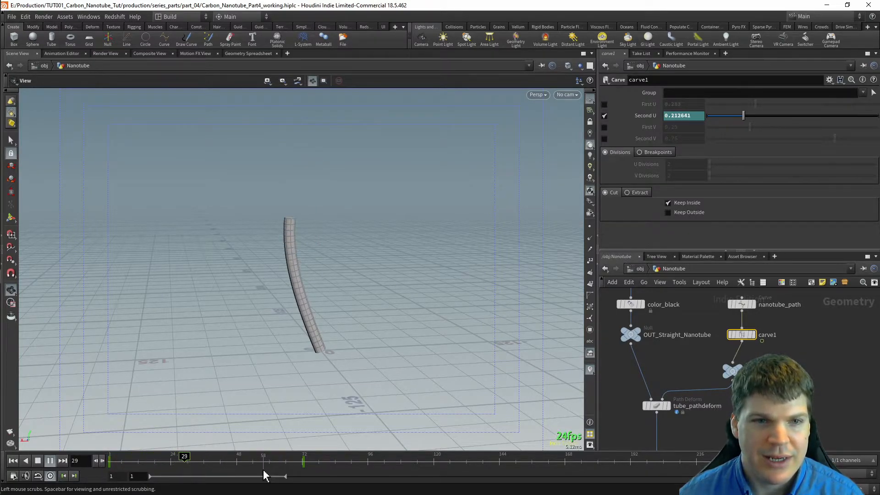
{"action": "key", "text": "Up"}
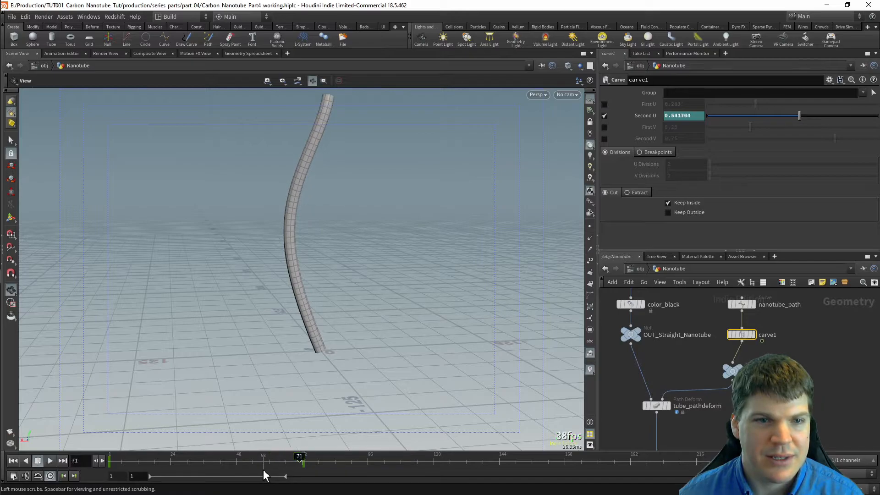
{"action": "key", "text": "ctrl+Up"}
{"action": "key", "text": "Up"}
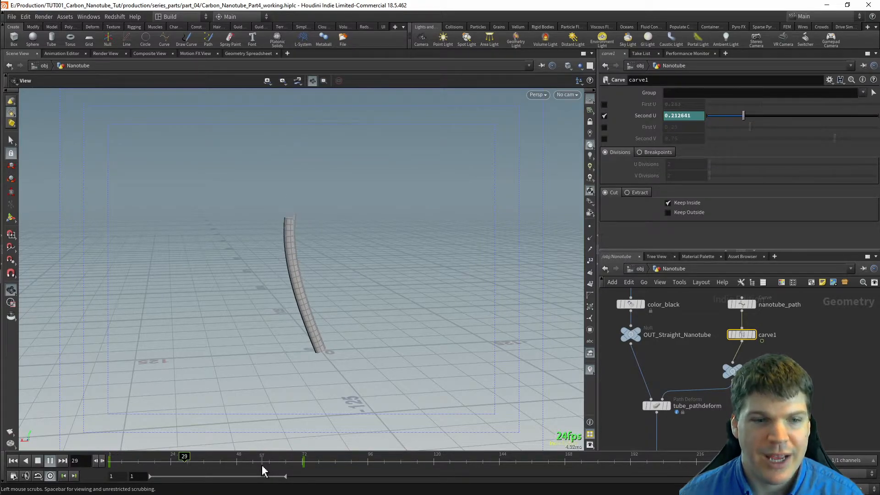
{"action": "key", "text": "Up"}
- Try changing carve1's Second U to 0.466 at frame 24 as a pending value, and scrub off the frame and back
{"action": "left_click_drag", "start_coordinate": [220, 462], "coordinate": [170, 463]}
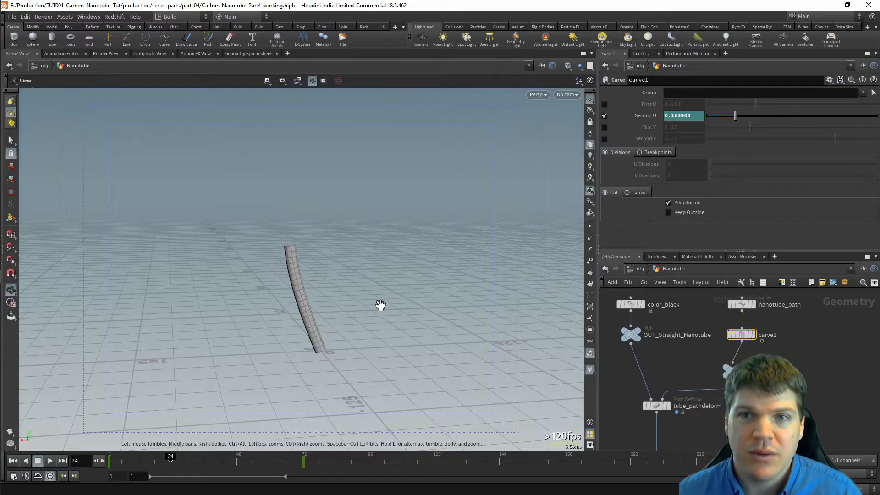
{"action": "left_click_drag", "start_coordinate": [735, 116], "coordinate": [786, 120]}
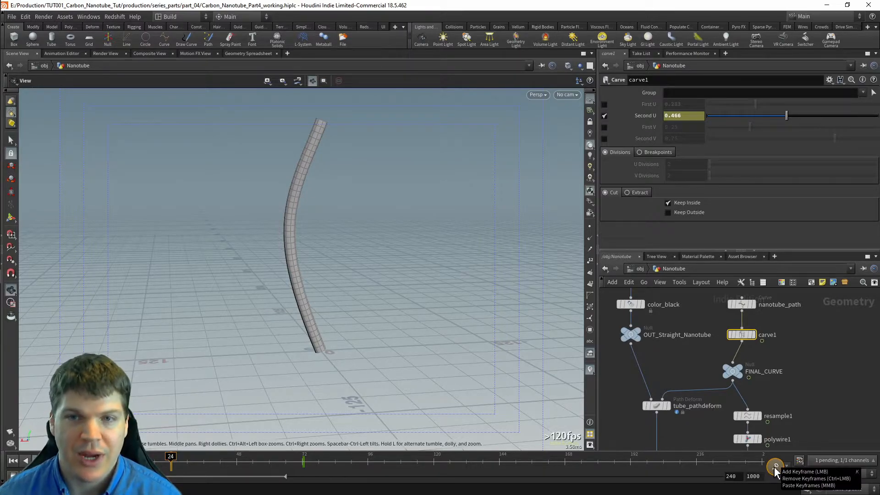
{"action": "left_click", "coordinate": [776, 468]}
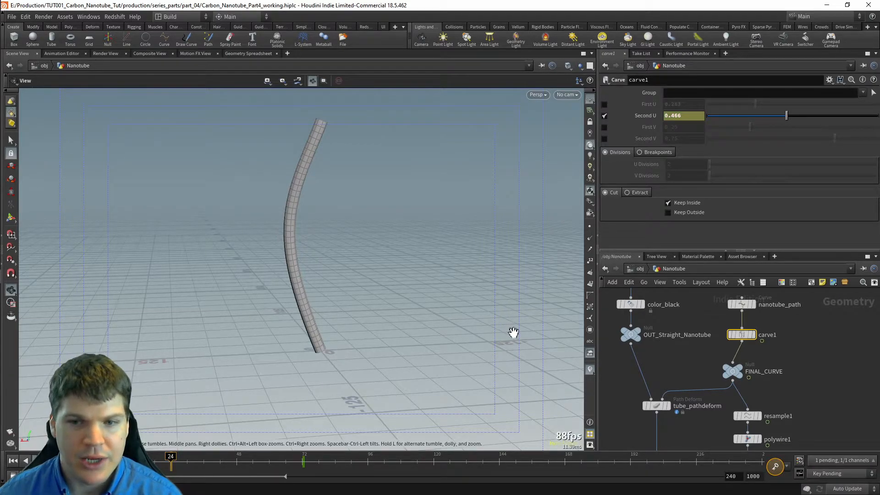
{"action": "left_click", "coordinate": [168, 458]}
{"action": "left_click_drag", "start_coordinate": [149, 460], "coordinate": [169, 457]}
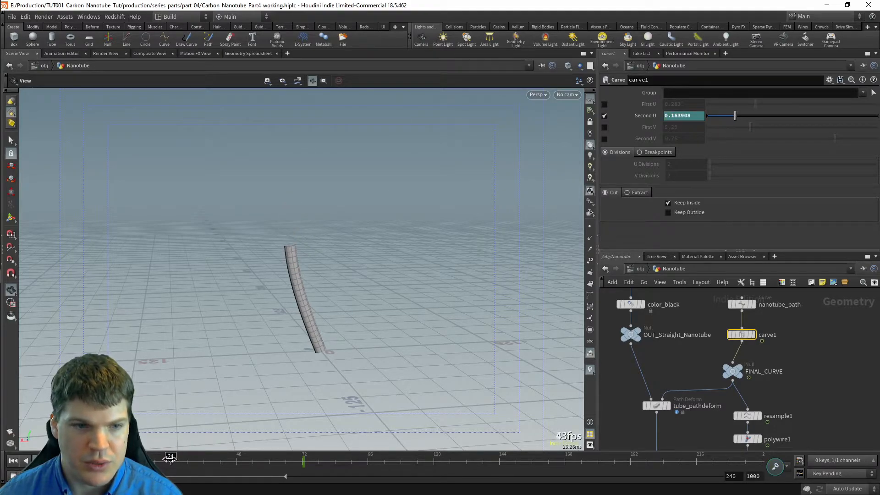
- Enable Auto-key changes and set carve1's Second U to 0.323 at frame 24, checking the motion in playback
{"action": "left_click", "coordinate": [786, 467]}
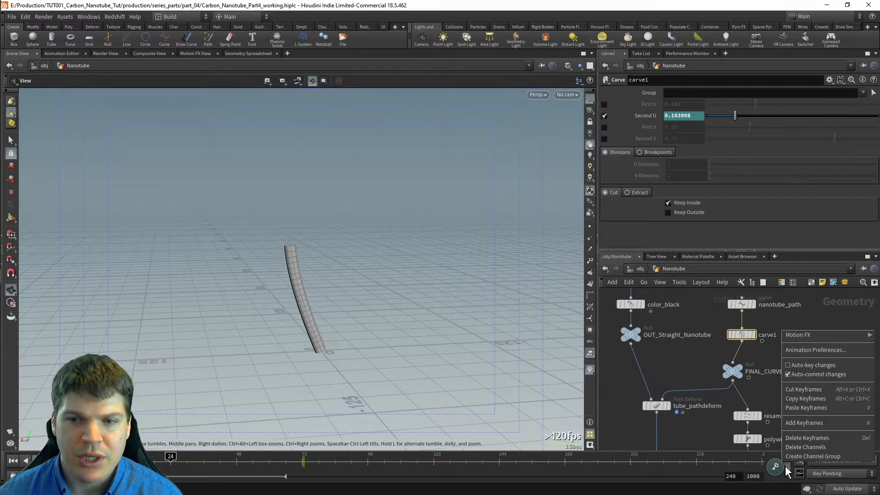
{"action": "left_click", "coordinate": [810, 365]}
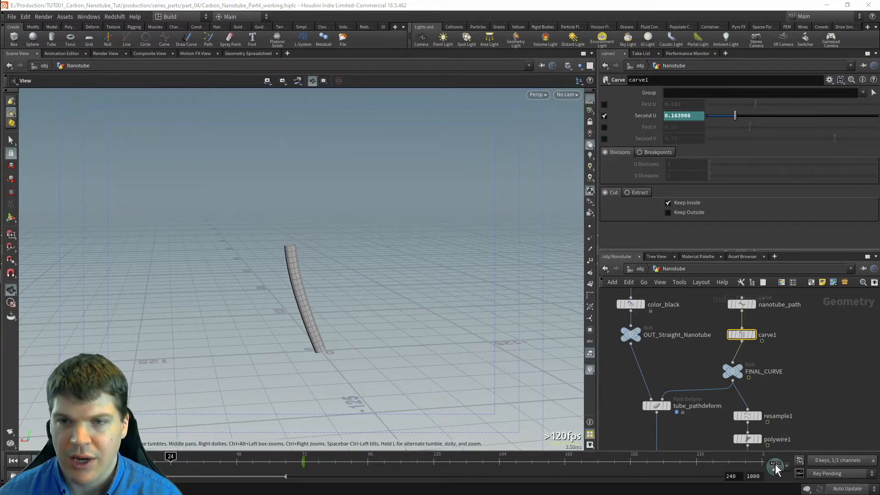
{"action": "left_click_drag", "start_coordinate": [736, 117], "coordinate": [762, 115]}
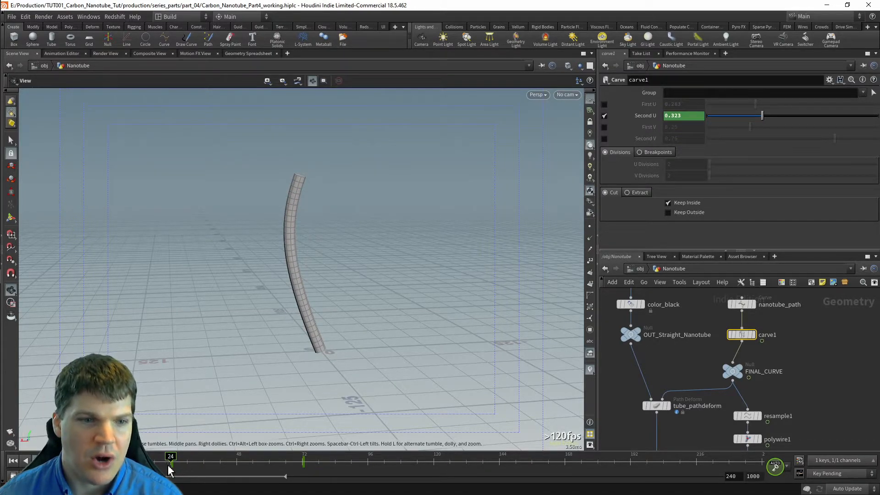
{"action": "key", "text": "ctrl+Up"}
{"action": "key", "text": "Up"}
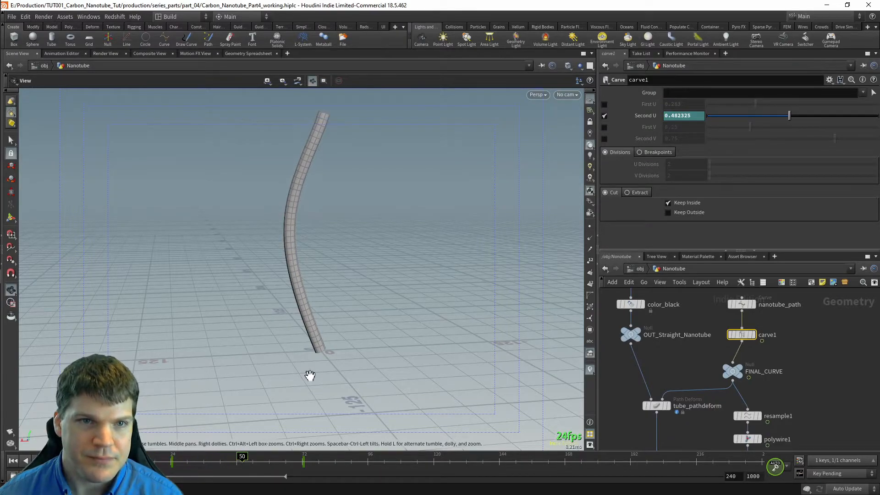
{"action": "key", "text": "Up"}
- Set carve1's Second U to 0.089 at frame 45 with auto-keying on, and play the timeline
{"action": "left_click_drag", "start_coordinate": [193, 461], "coordinate": [228, 460]}
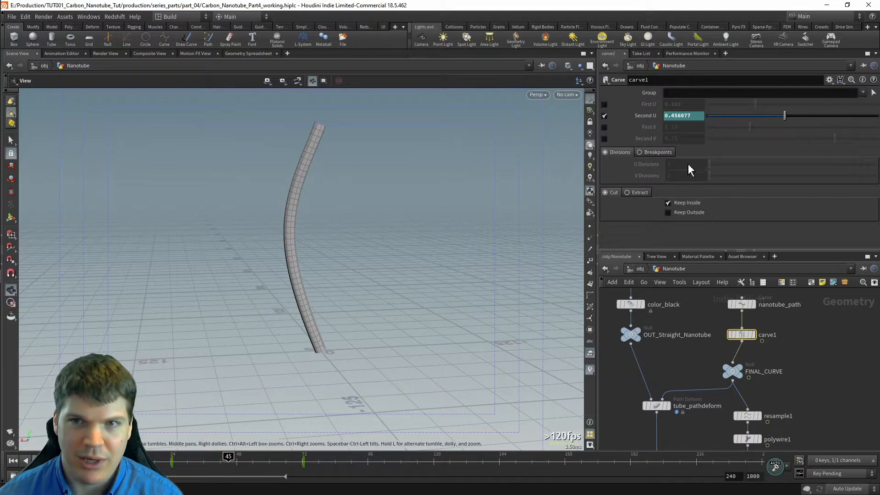
{"action": "left_click_drag", "start_coordinate": [763, 119], "coordinate": [713, 116]}
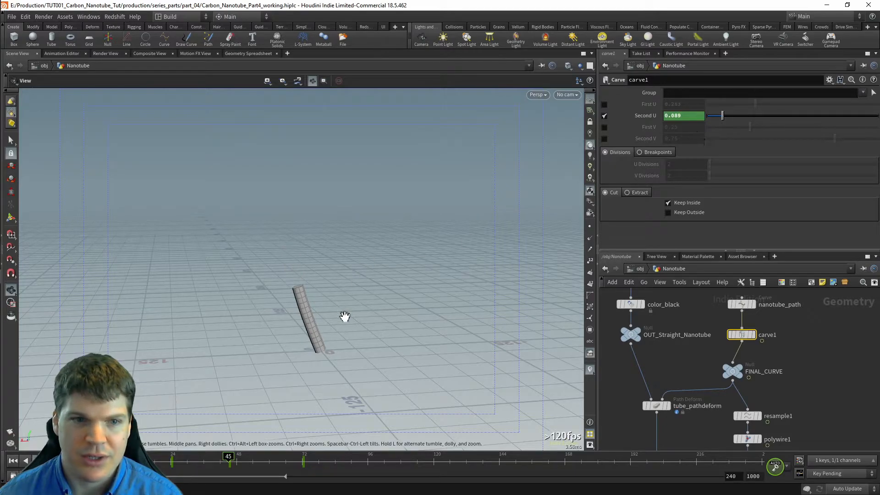
{"action": "key", "text": "Up"}
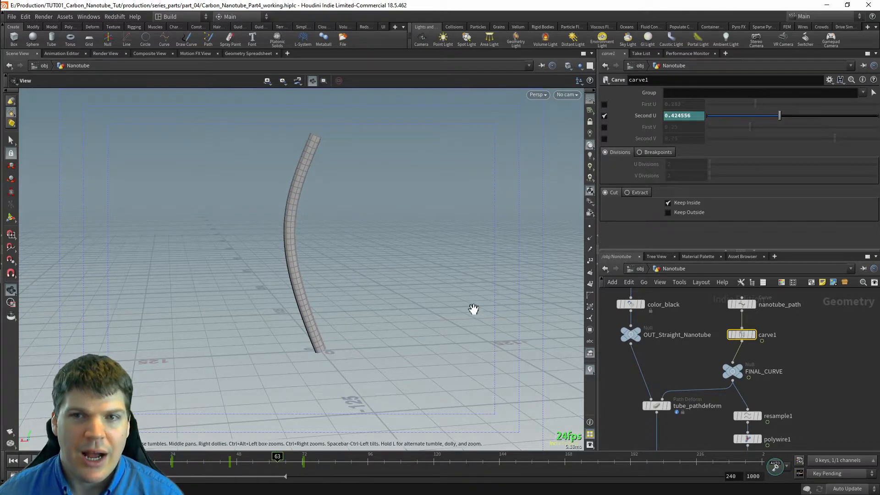
- Turn off Auto-key changes and test an unkeyed increase of carve1's Second U at frame 34 by scrubbing the timeline
{"action": "left_click", "coordinate": [786, 467]}
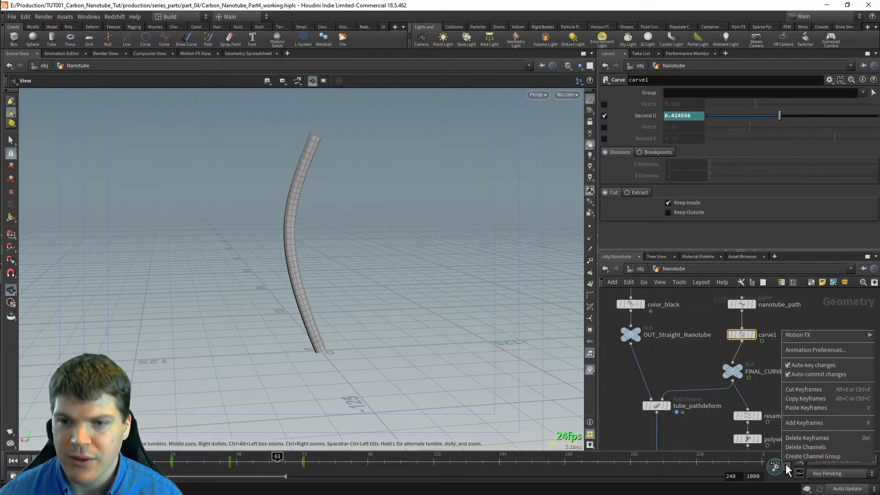
{"action": "left_click", "coordinate": [806, 368]}
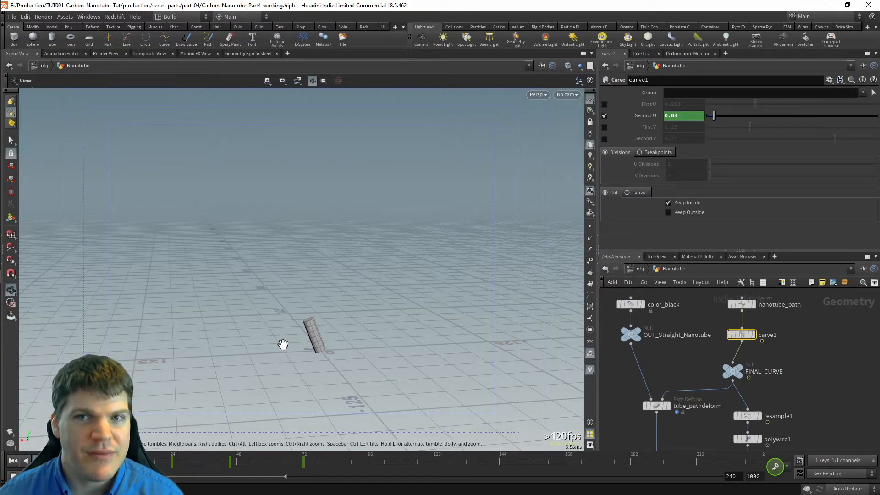
{"action": "left_click_drag", "start_coordinate": [139, 461], "coordinate": [198, 463]}
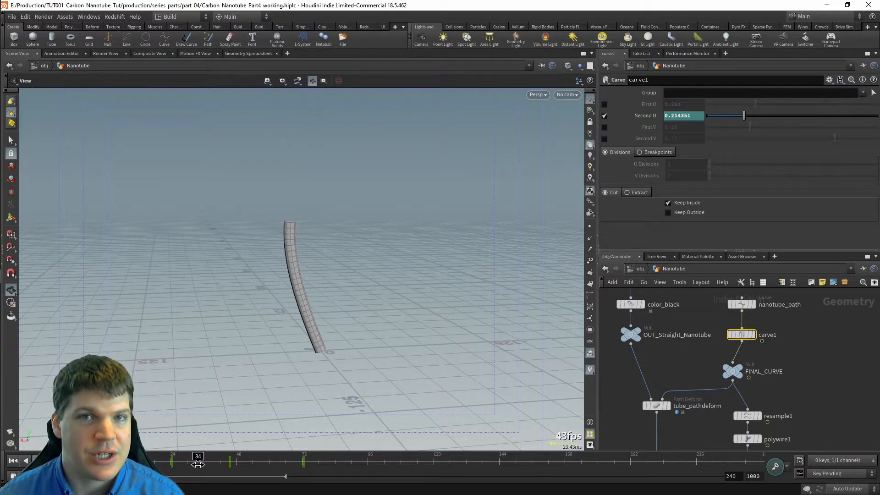
{"action": "left_click_drag", "start_coordinate": [746, 115], "coordinate": [798, 118]}
{"action": "left_click_drag", "start_coordinate": [197, 464], "coordinate": [191, 466]}
- Lower carve1's Second U to 0.043 on the existing keyframe at frame 24
{"action": "left_click", "coordinate": [171, 463]}
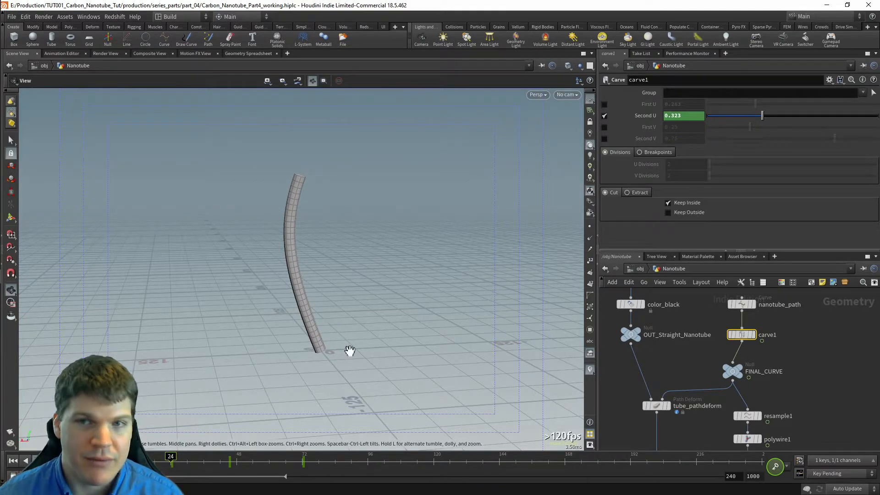
{"action": "left_click_drag", "start_coordinate": [763, 115], "coordinate": [717, 115]}
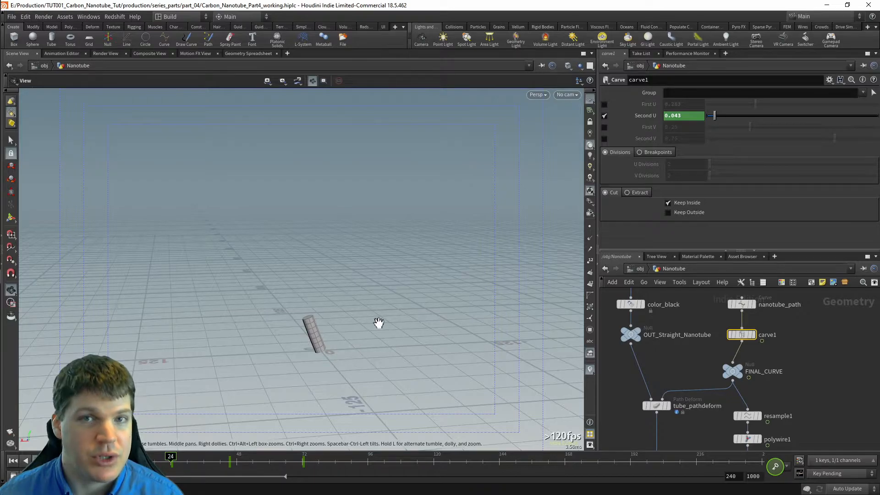
{"action": "left_click", "coordinate": [683, 115]}
{"action": "key", "text": "Return"}
- Check the Auto-commit changes option and set carve1's Second U to 0.404 on the existing keyframe at frame 72
{"action": "left_click", "coordinate": [786, 466]}
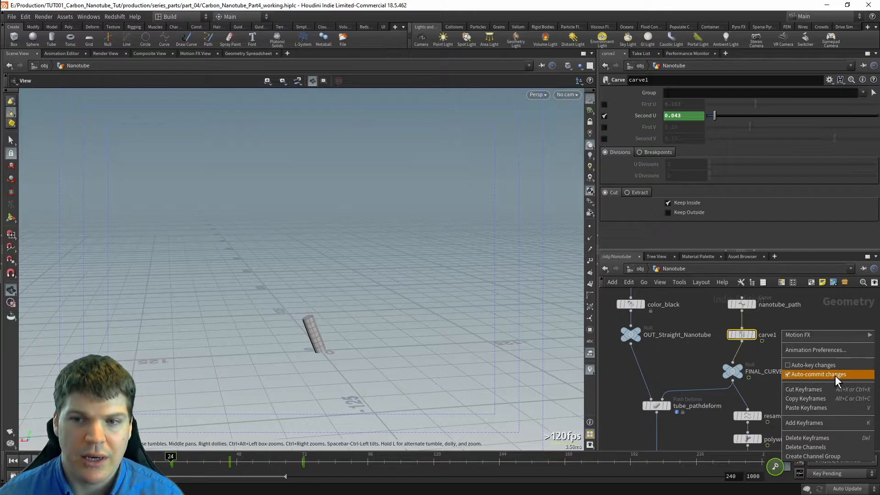
{"action": "left_click", "coordinate": [288, 463]}
{"action": "left_click_drag", "start_coordinate": [293, 462], "coordinate": [303, 461]}
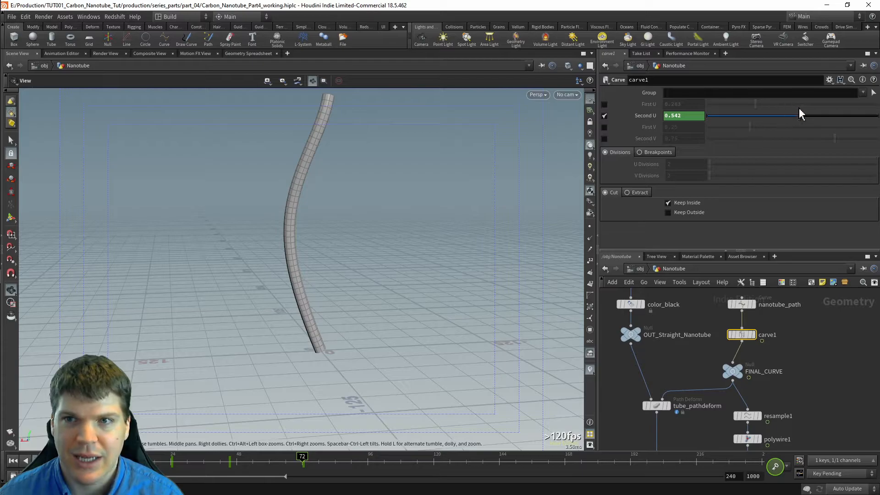
{"action": "left_click_drag", "start_coordinate": [798, 120], "coordinate": [776, 119]}
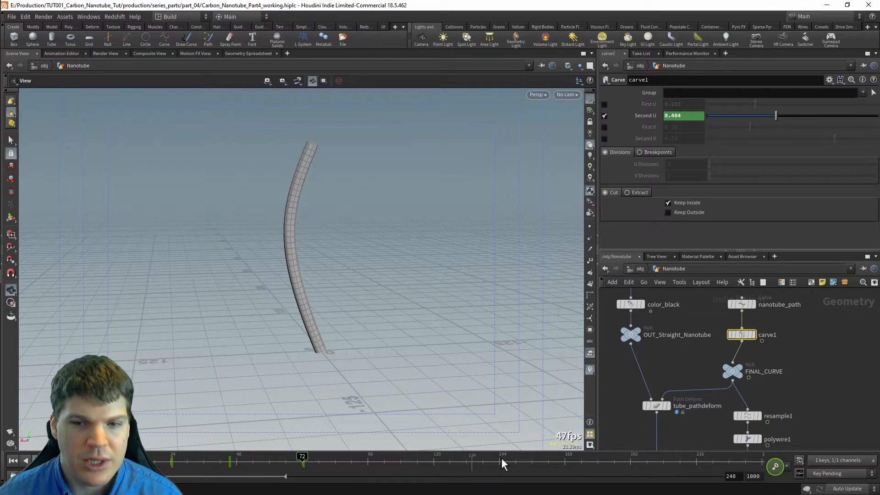
- Turn off Auto-commit changes and raise carve1's Second U to 0.717 on the existing keyframe at frame 45
{"action": "left_click", "coordinate": [787, 466]}
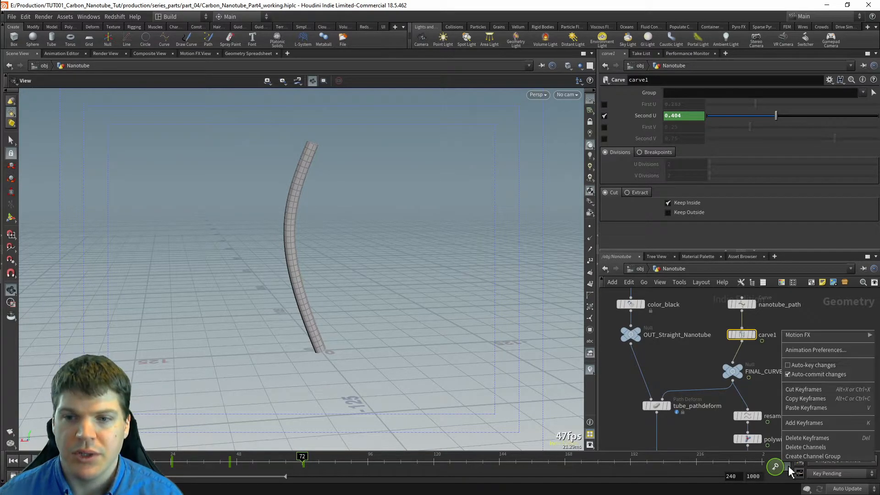
{"action": "left_click", "coordinate": [826, 374]}
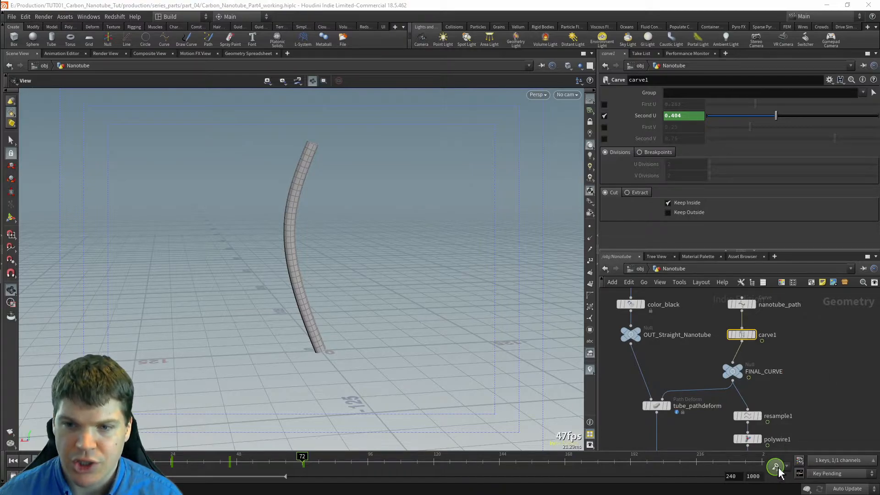
{"action": "left_click", "coordinate": [229, 460]}
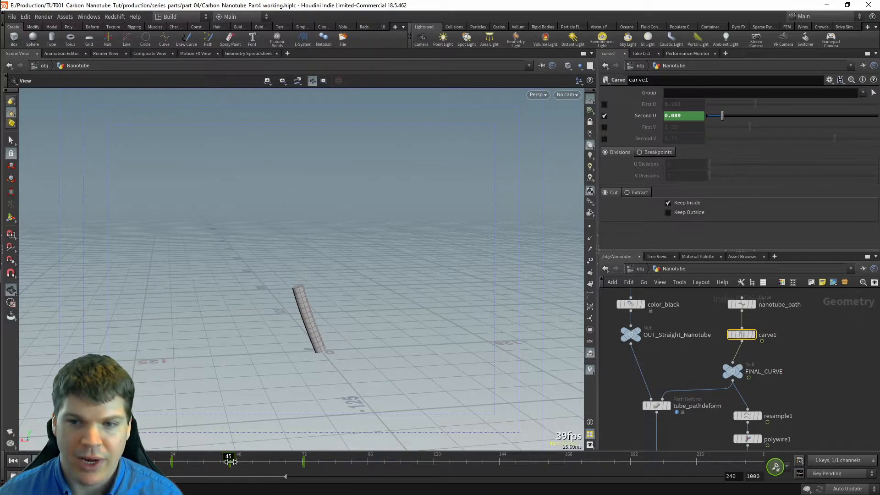
{"action": "left_click_drag", "start_coordinate": [723, 116], "coordinate": [828, 116]}
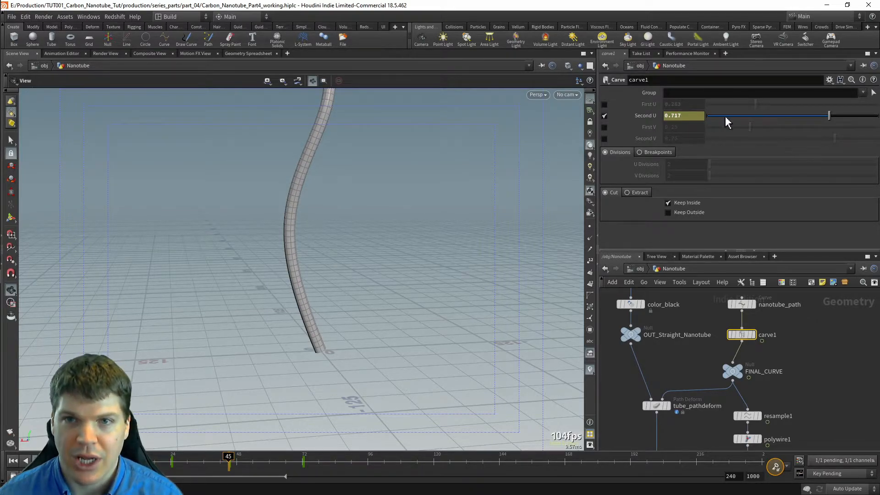
- Commit the pending Second U value of 0.717 to carve1's keyframe at frame 45, then revisit that frame to check it
{"action": "left_click", "coordinate": [693, 115], "text": "alt"}
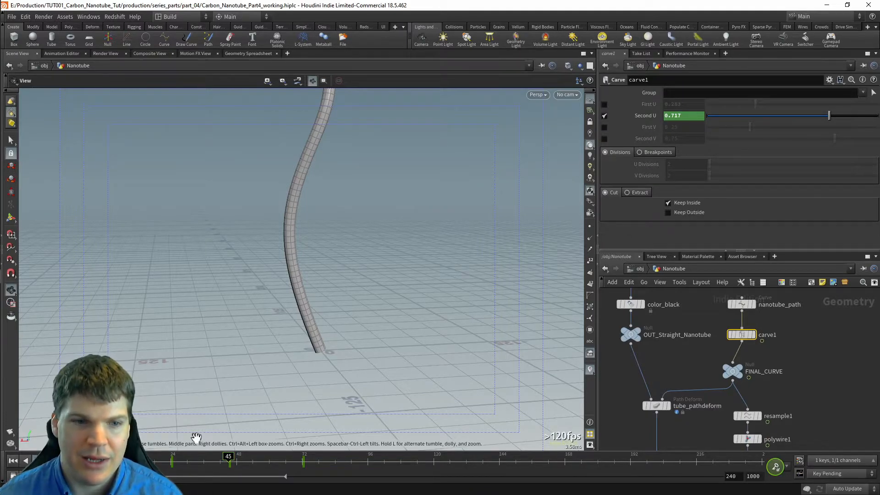
{"action": "left_click", "coordinate": [265, 464]}
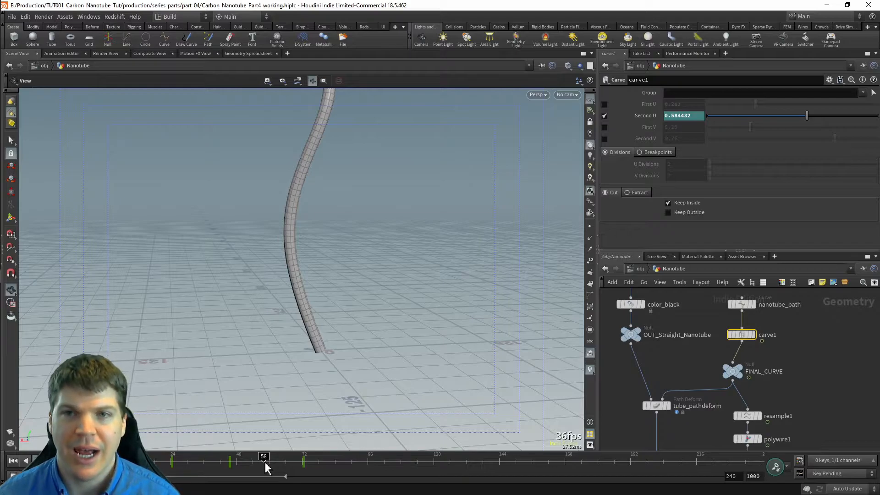
{"action": "left_click", "coordinate": [787, 466]}
{"action": "left_click", "coordinate": [792, 433]}
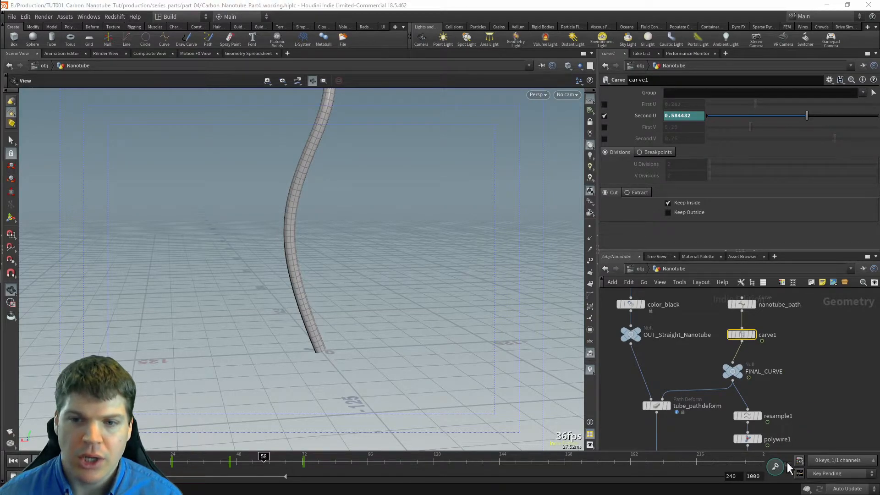
{"action": "left_click", "coordinate": [230, 470]}
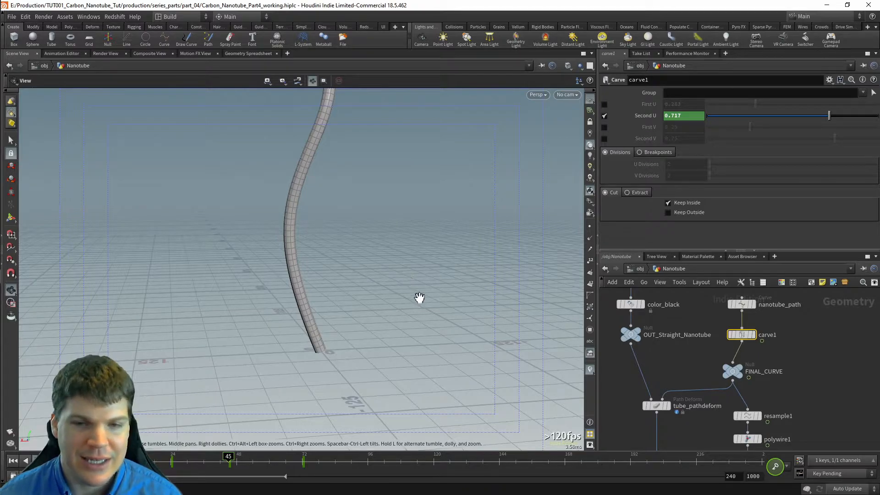
- Scrub the timeline across carve1's keyframes between about frames 24 and 63 to review the animated tube length
{"action": "left_click", "coordinate": [787, 466]}
{"action": "left_click", "coordinate": [260, 458]}
{"action": "left_click_drag", "start_coordinate": [265, 458], "coordinate": [199, 469]}
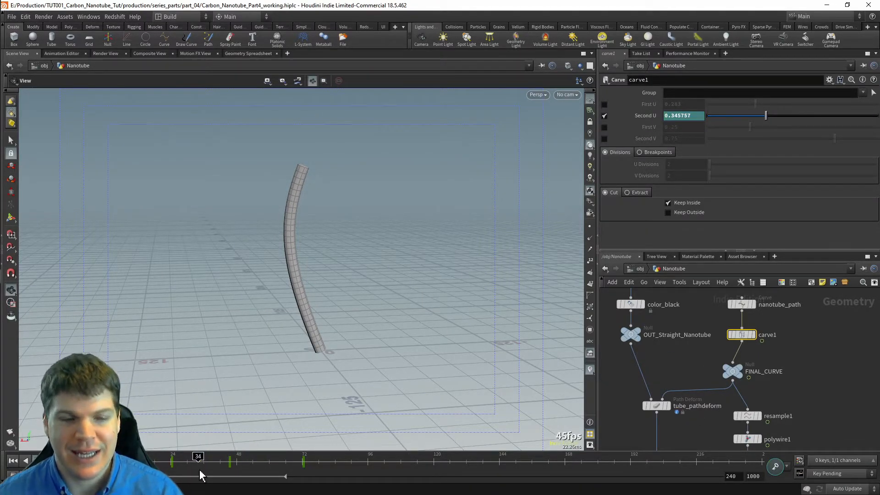
{"action": "left_click", "coordinate": [270, 463]}
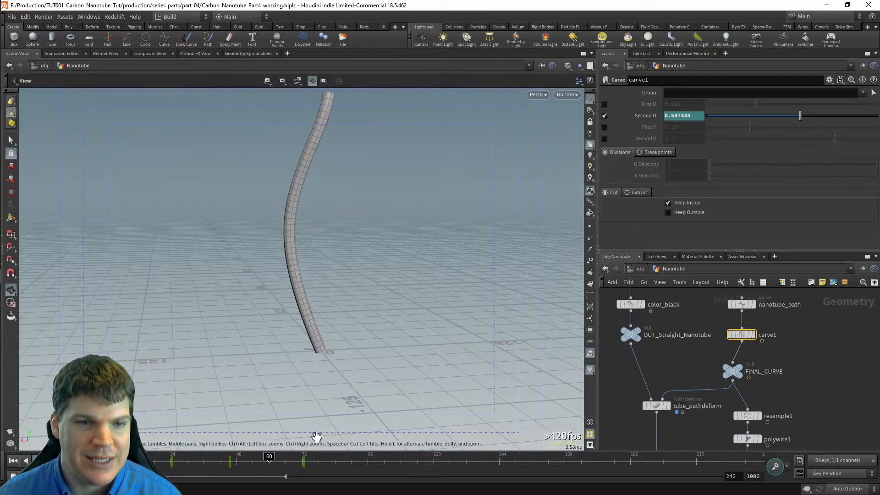
{"action": "left_click_drag", "start_coordinate": [173, 464], "coordinate": [277, 463]}
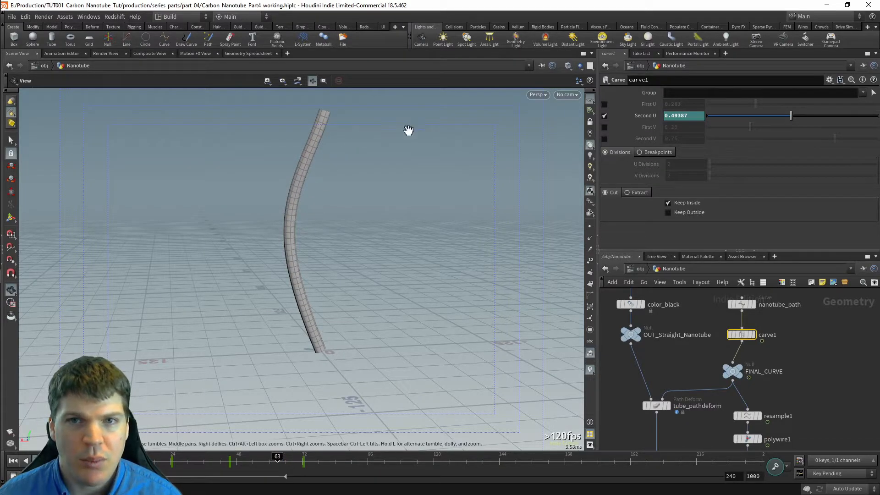
- Split the scene view pane top and bottom and show the Animation Editor in the lower pane with carve1's Second U curve
{"action": "left_click", "coordinate": [592, 54]}
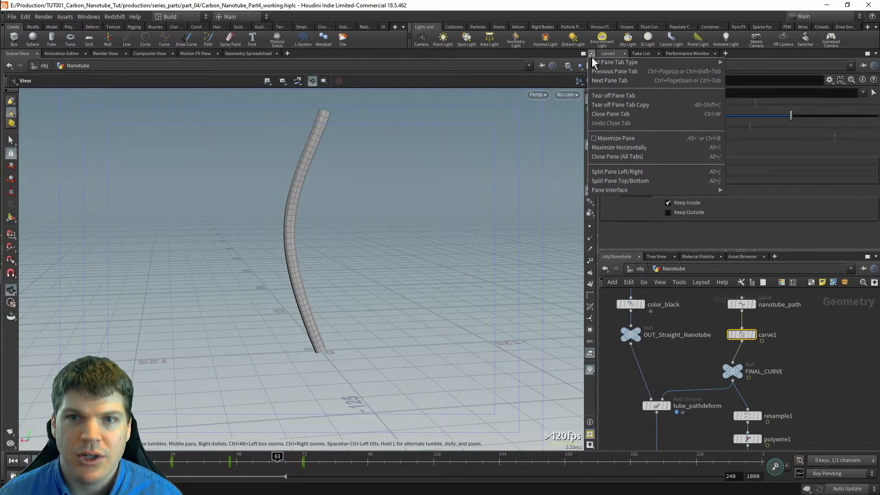
{"action": "left_click", "coordinate": [614, 181]}
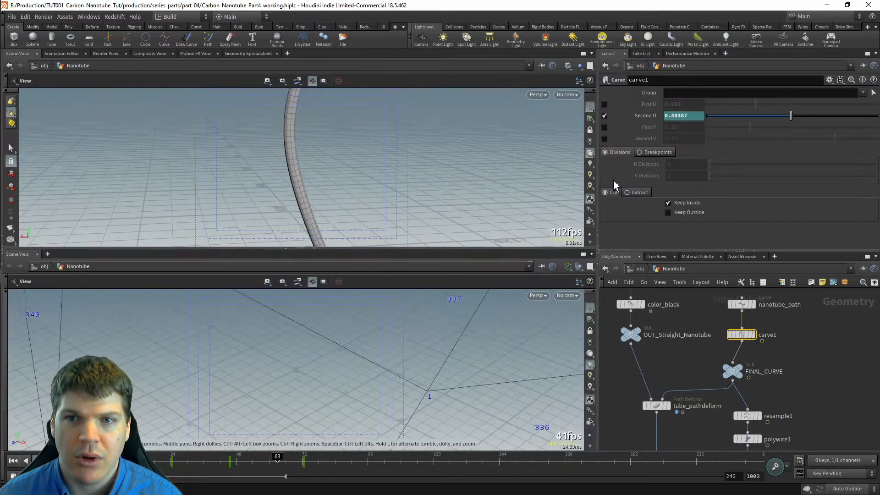
{"action": "right_click", "coordinate": [22, 255]}
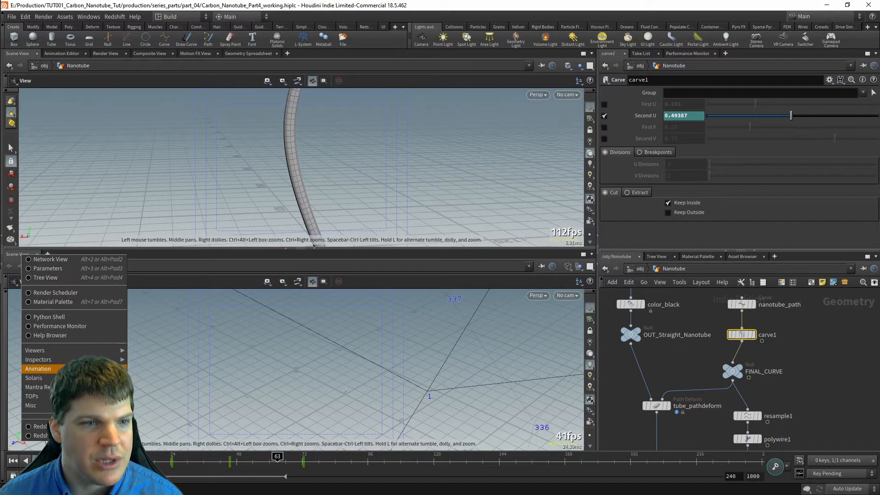
{"action": "mouse_move", "coordinate": [84, 369]}
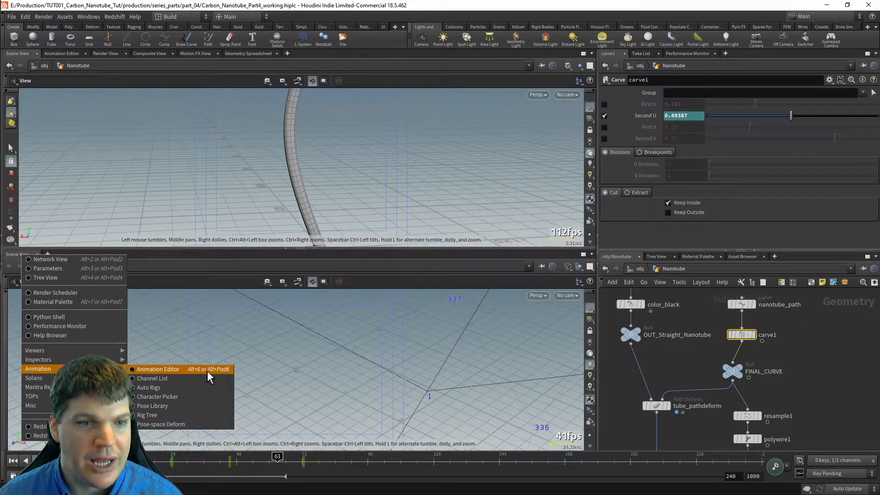
{"action": "left_click", "coordinate": [208, 371]}
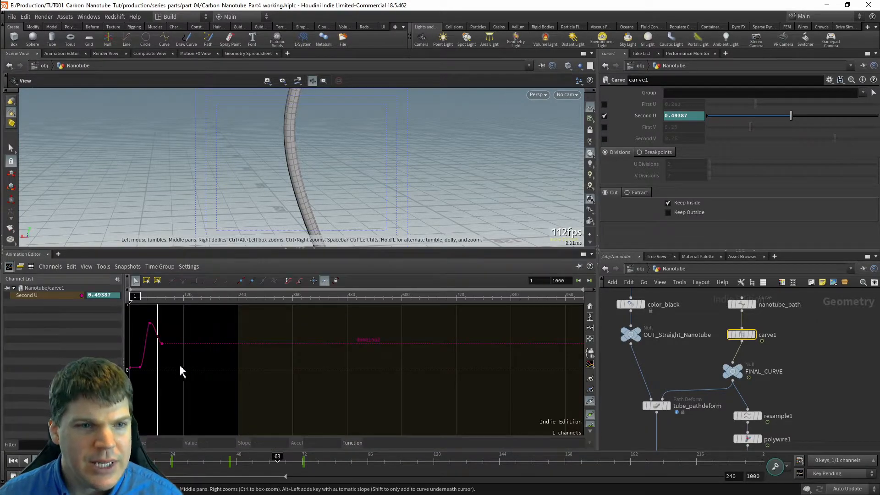
{"action": "middle_click_drag", "start_coordinate": [216, 366], "coordinate": [411, 371]}
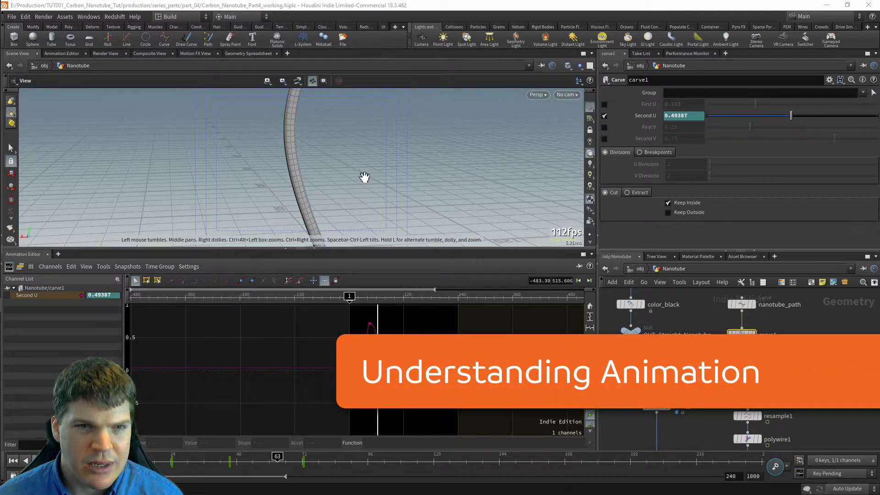
- Add a Torus node in the empty network area beside nanotube_path
{"action": "left_click", "coordinate": [815, 346]}
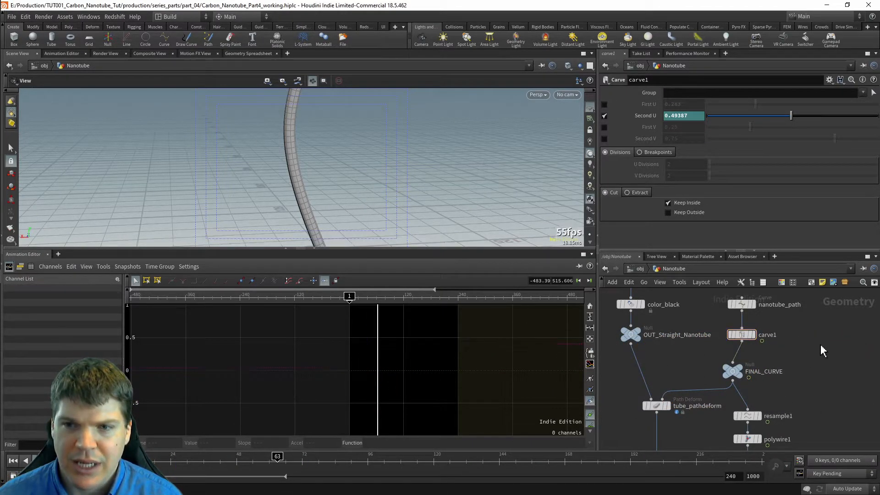
{"action": "middle_click_drag", "start_coordinate": [816, 344], "coordinate": [693, 368]}
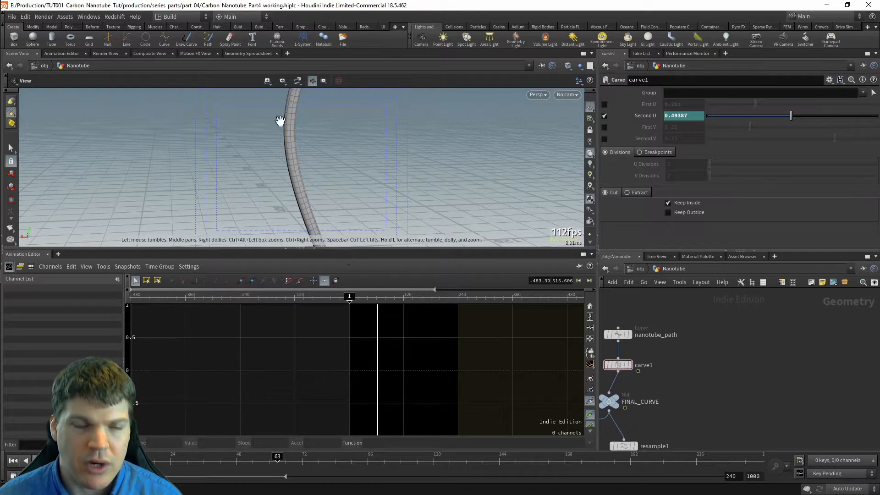
{"action": "key", "text": "Tab"}
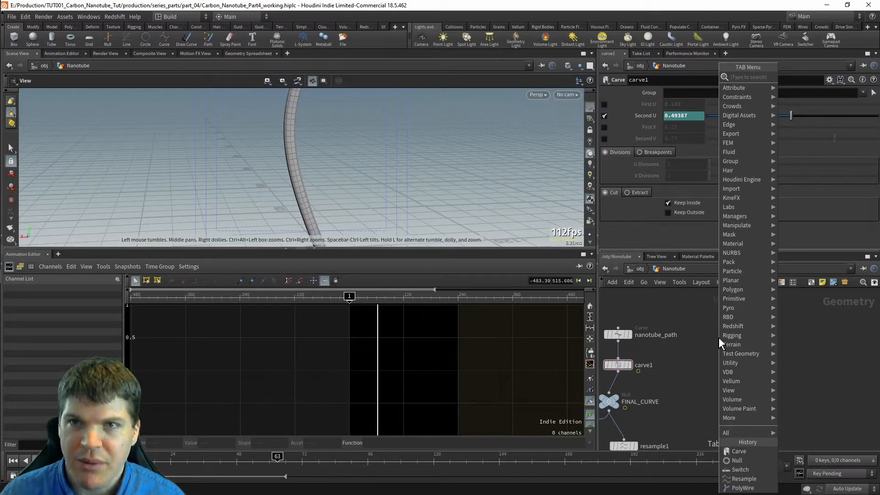
{"action": "type", "text": "torus"}
{"action": "key", "text": "Return"}
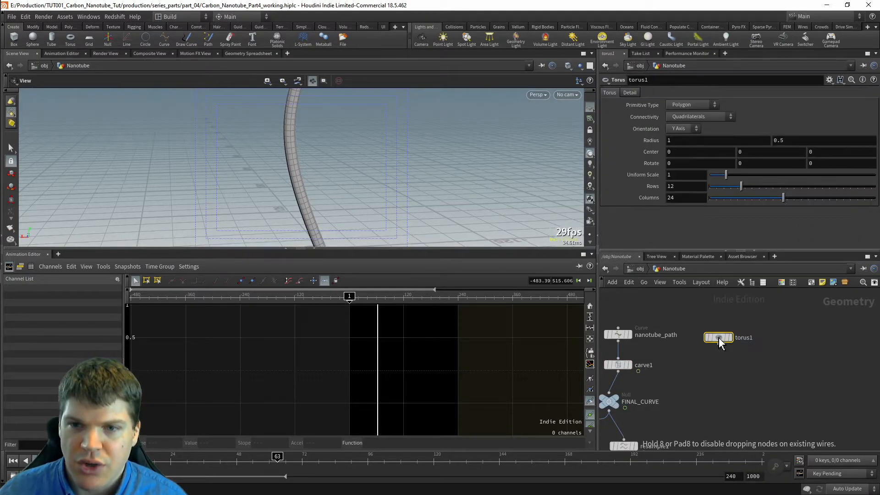
{"action": "left_click", "coordinate": [718, 341]}
- Display torus1 and frame it in the viewport
{"action": "key", "text": "f"}
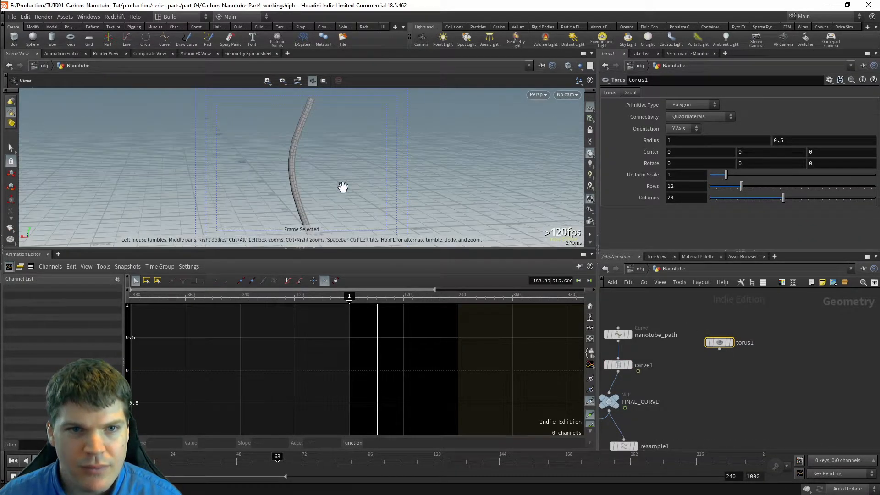
{"action": "key", "text": "r"}
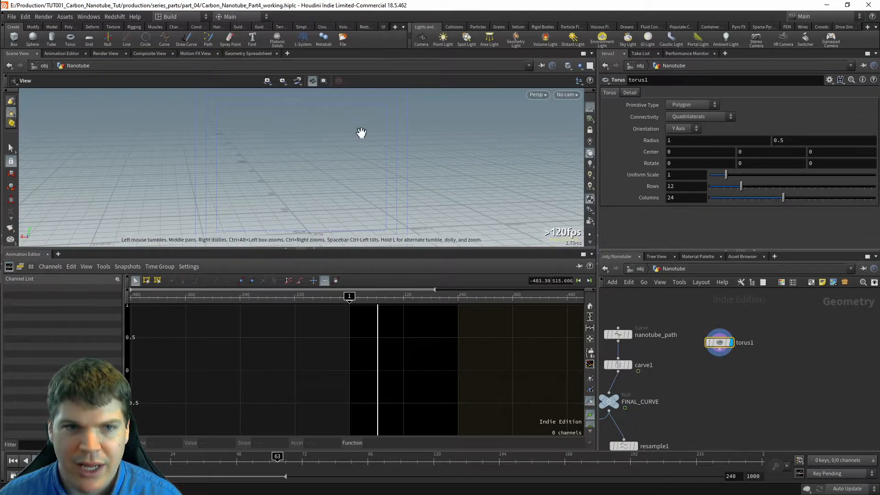
{"action": "key", "text": "f"}
{"action": "left_click_drag", "start_coordinate": [343, 184], "coordinate": [504, 183]}
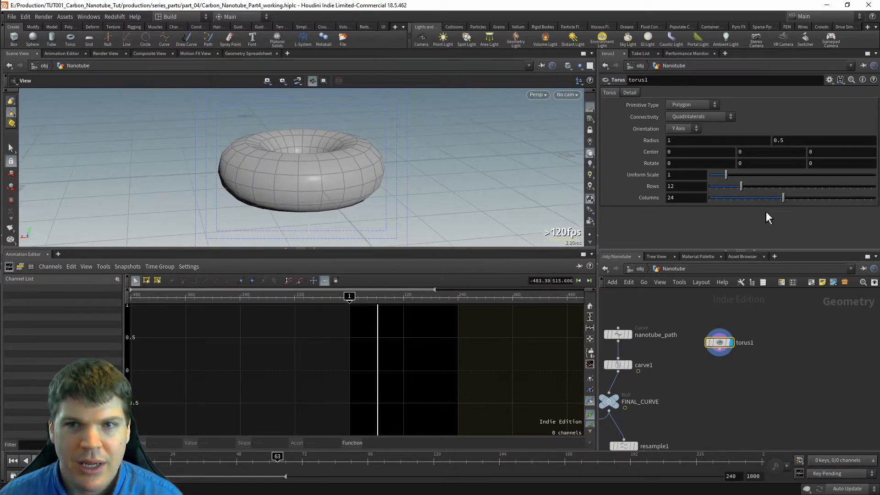
- Set torus1's orientation to Z Axis and enlarge the viewport pane to see the torus from the front
{"action": "left_click", "coordinate": [679, 129]}
{"action": "left_click", "coordinate": [677, 156]}
{"action": "left_click_drag", "start_coordinate": [403, 150], "coordinate": [337, 165]}
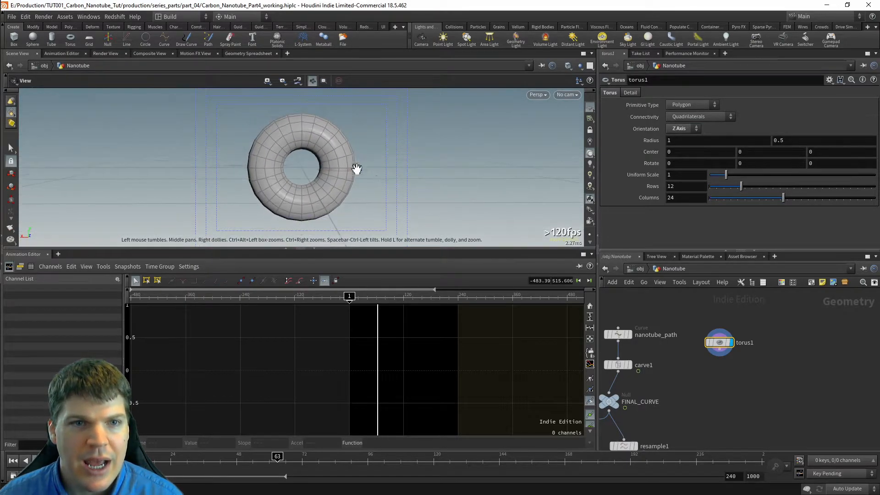
{"action": "left_click_drag", "start_coordinate": [416, 249], "coordinate": [416, 266]}
{"action": "left_click_drag", "start_coordinate": [405, 205], "coordinate": [385, 192]}
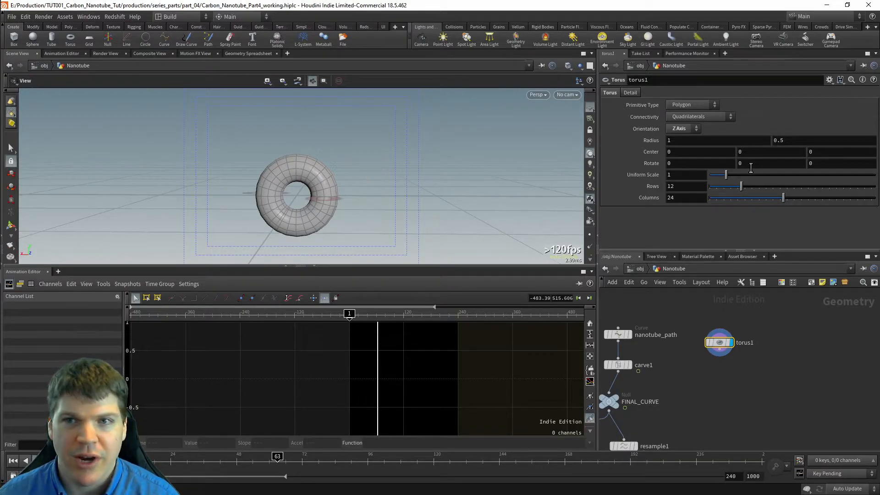
- Link torus1's Center Y to its first radius value by pasting a relative reference, ch("radx")
{"action": "mouse_move", "coordinate": [749, 151]}
{"action": "middle_mouse_down"}
{"action": "mouse_move", "coordinate": [792, 150]}
{"action": "mouse_move", "coordinate": [745, 152]}
{"action": "middle_mouse_up"}
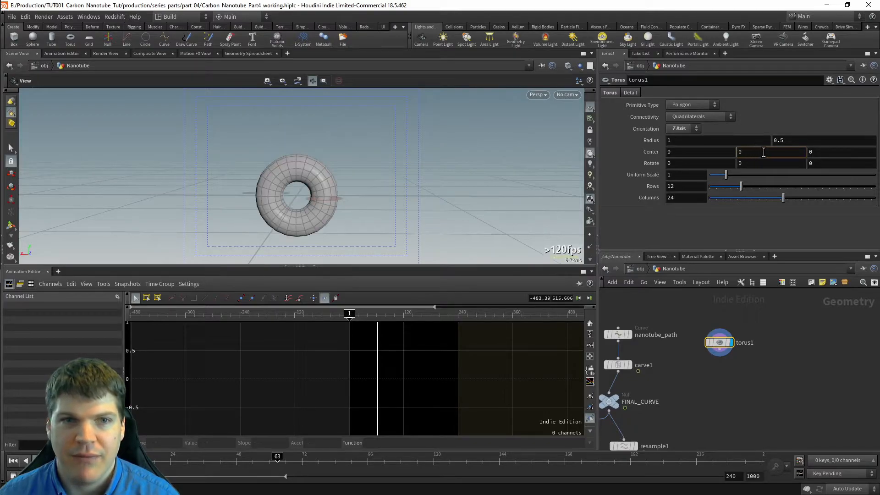
{"action": "right_click", "coordinate": [703, 141]}
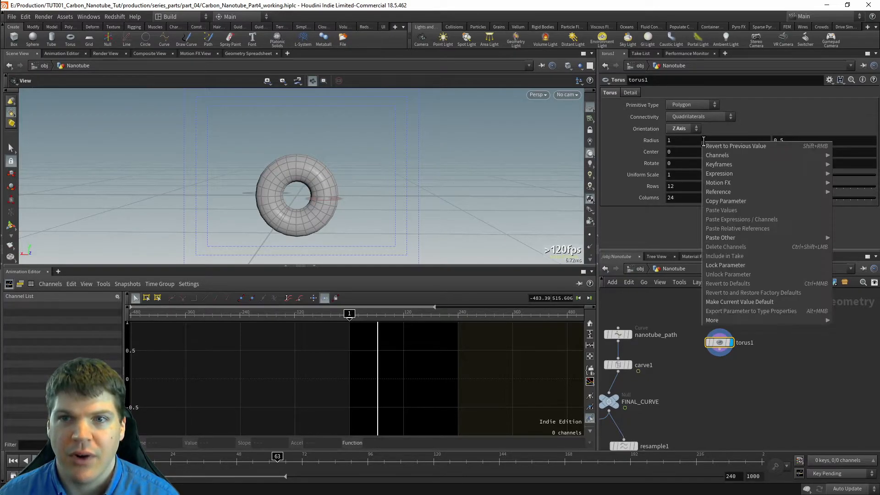
{"action": "left_click", "coordinate": [735, 202]}
{"action": "right_click", "coordinate": [748, 152]}
{"action": "left_click", "coordinate": [769, 231]}
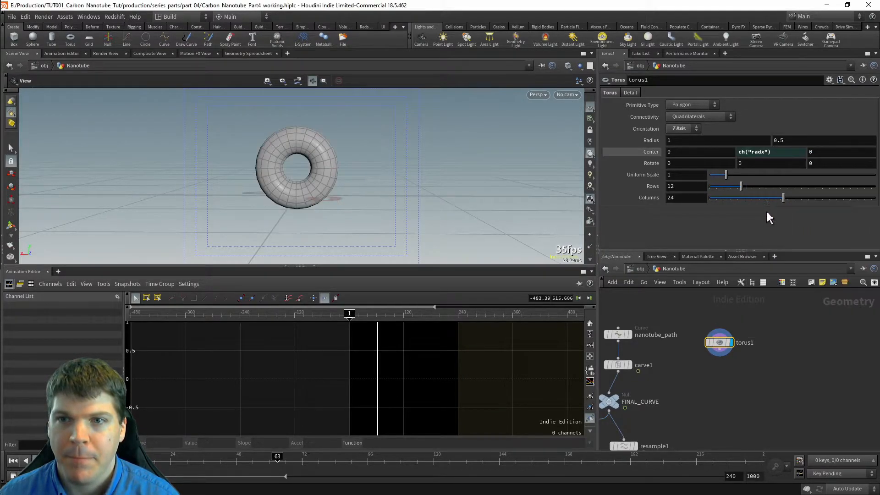
- Extend torus1's Center Y expression to ch("radx")+ch("rady") so the torus rests on the ground plane
{"action": "left_click", "coordinate": [780, 150]}
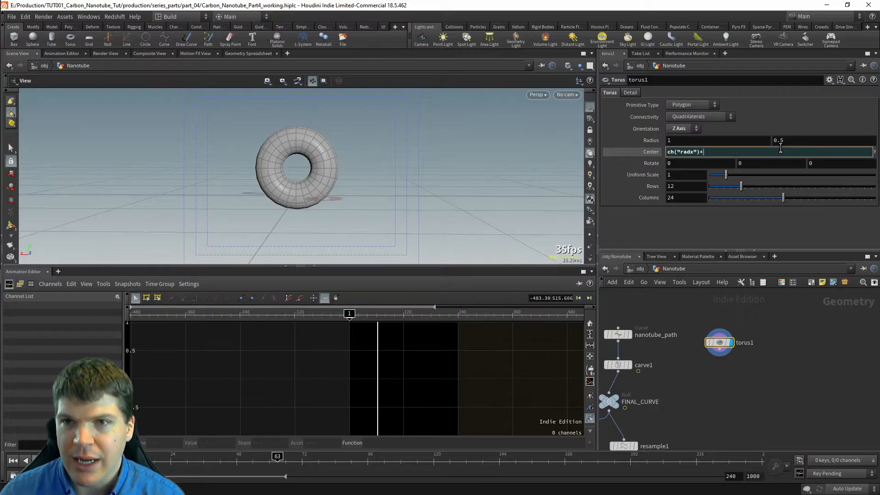
{"action": "key", "text": "Return"}
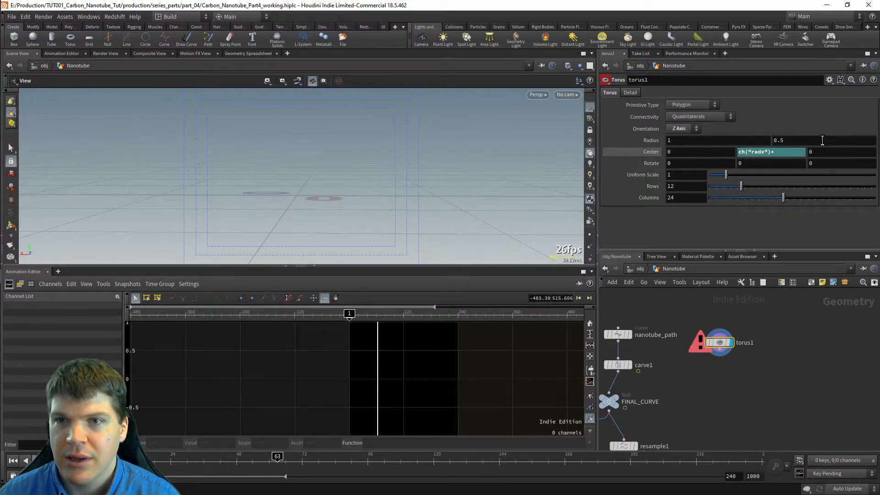
{"action": "right_click", "coordinate": [822, 140]}
{"action": "left_click", "coordinate": [790, 200]}
{"action": "left_click", "coordinate": [783, 152]}
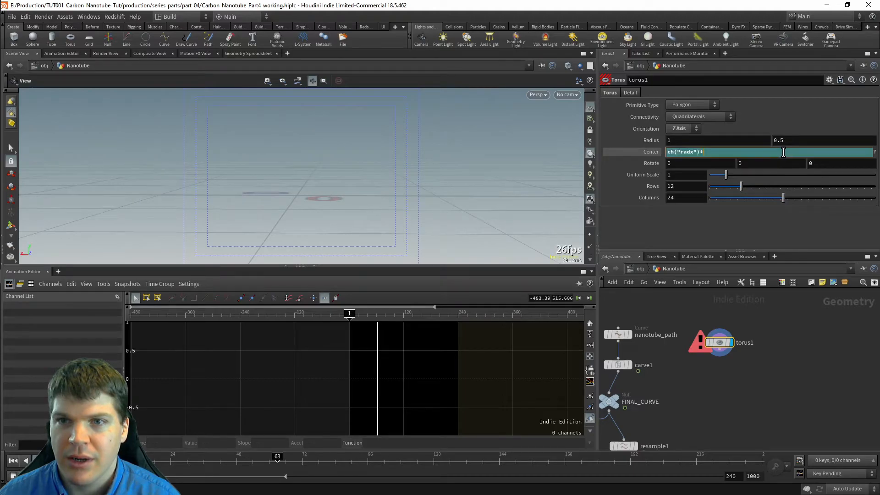
{"action": "right_click", "coordinate": [783, 153]}
{"action": "left_click", "coordinate": [798, 239]}
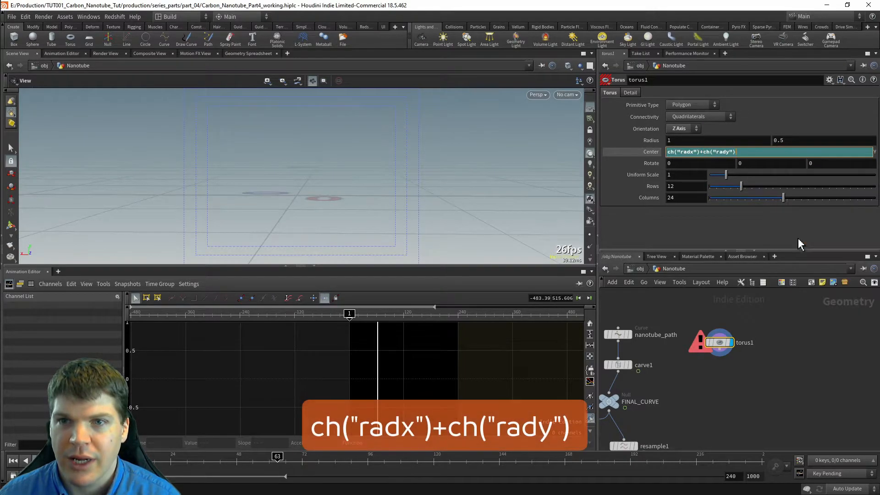
{"action": "key", "text": "Return"}
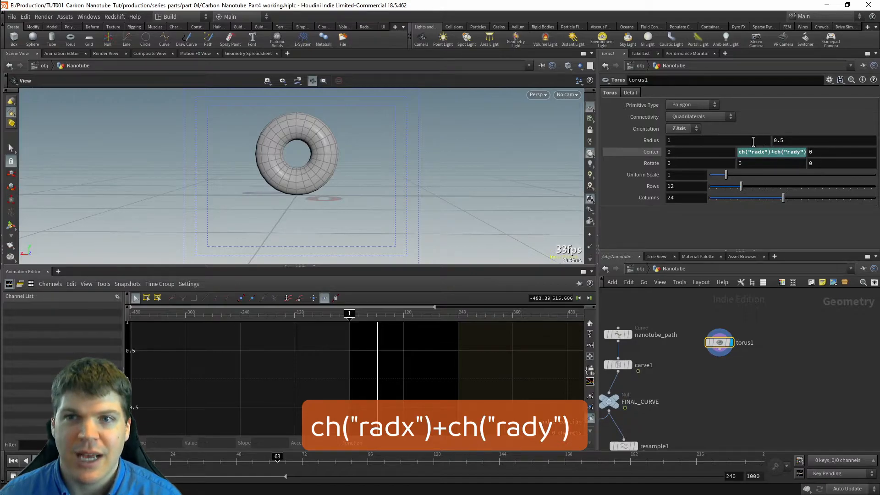
{"action": "mouse_move", "coordinate": [248, 196]}
{"action": "left_mouse_down"}
{"action": "mouse_move", "coordinate": [320, 196]}
{"action": "mouse_move", "coordinate": [263, 193]}
{"action": "left_mouse_up"}
{"action": "mouse_move", "coordinate": [328, 178]}
{"action": "left_mouse_down"}
{"action": "mouse_move", "coordinate": [315, 190]}
{"action": "mouse_move", "coordinate": [346, 189]}
{"action": "mouse_move", "coordinate": [342, 202]}
{"action": "left_mouse_up"}
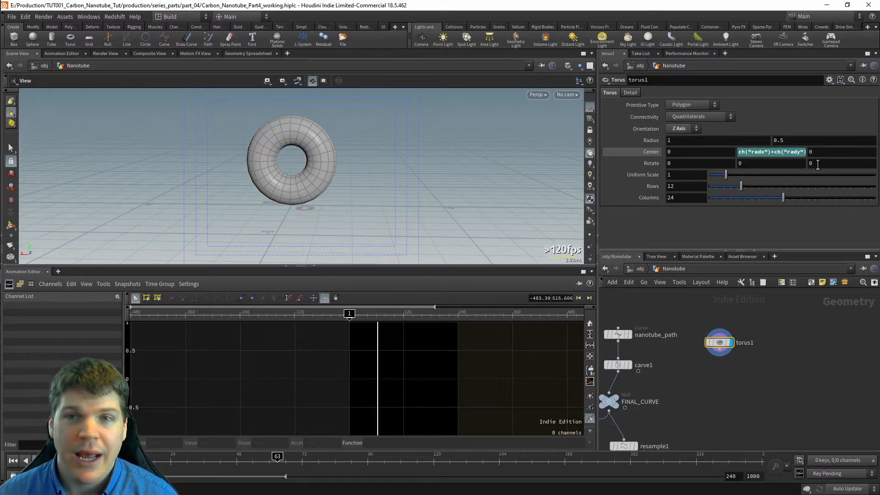
- Drive torus1's Rotate Z with 360*ch("tx")/(2*3.1416*ch("ty")), then test it by shifting Center X and resetting that value
{"action": "mouse_move", "coordinate": [821, 163]}
{"action": "middle_mouse_down"}
{"action": "mouse_move", "coordinate": [750, 127]}
{"action": "mouse_move", "coordinate": [718, 133]}
{"action": "mouse_move", "coordinate": [827, 169]}
{"action": "middle_mouse_up"}
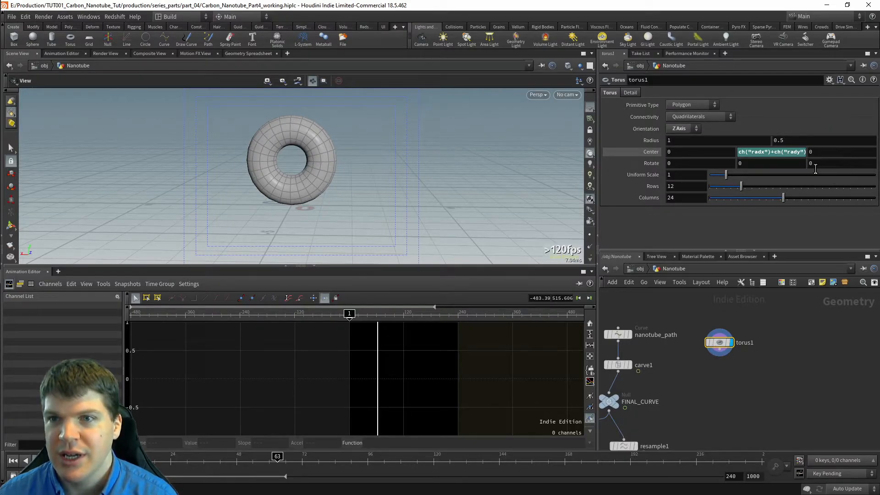
{"action": "left_click", "coordinate": [821, 163]}
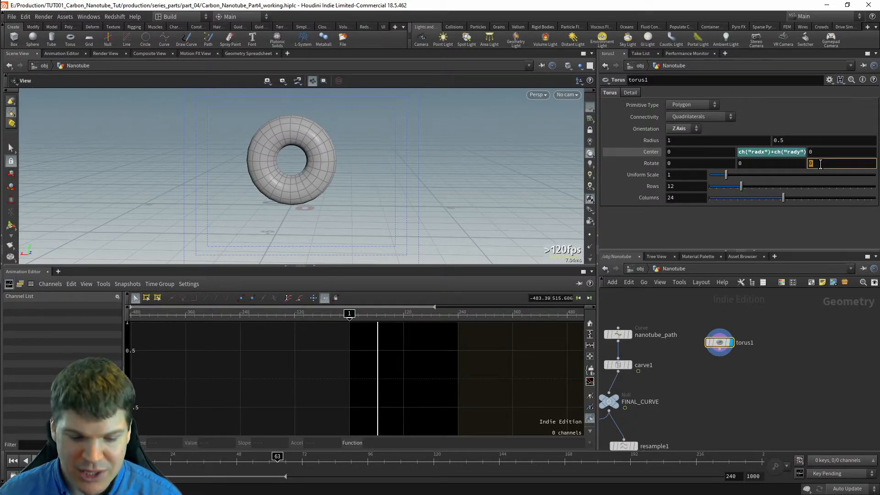
{"action": "type", "text": "360*"}
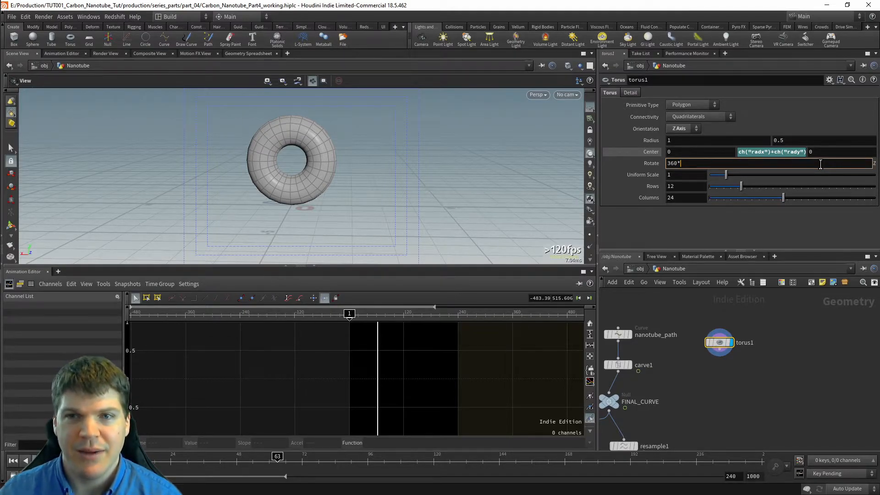
{"action": "type", "text": "ch(\""}
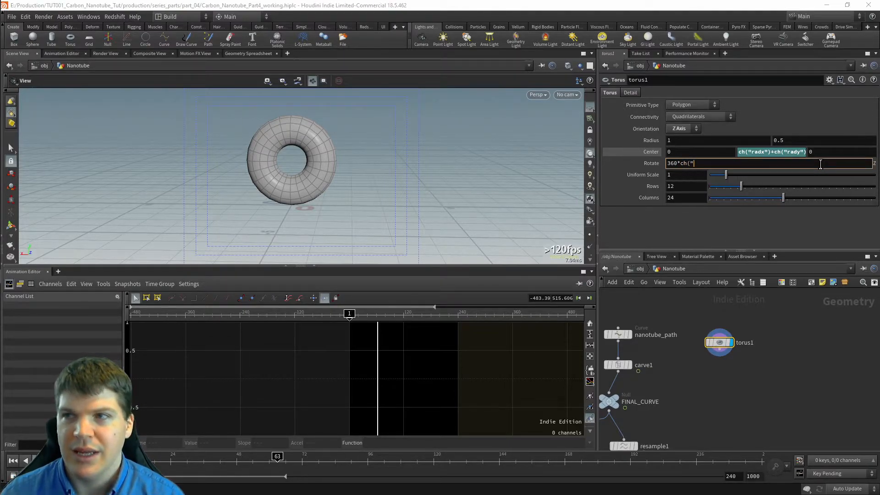
{"action": "type", "text": "tx\")/("}
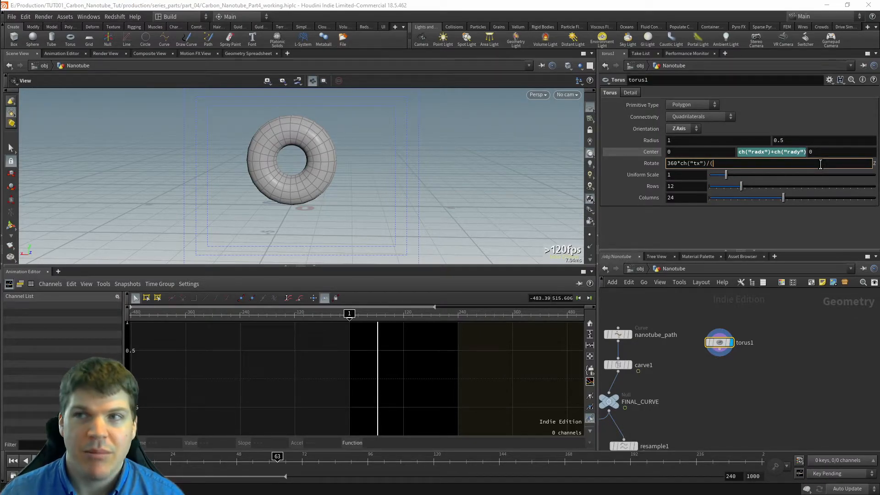
{"action": "type", "text": "2*"}
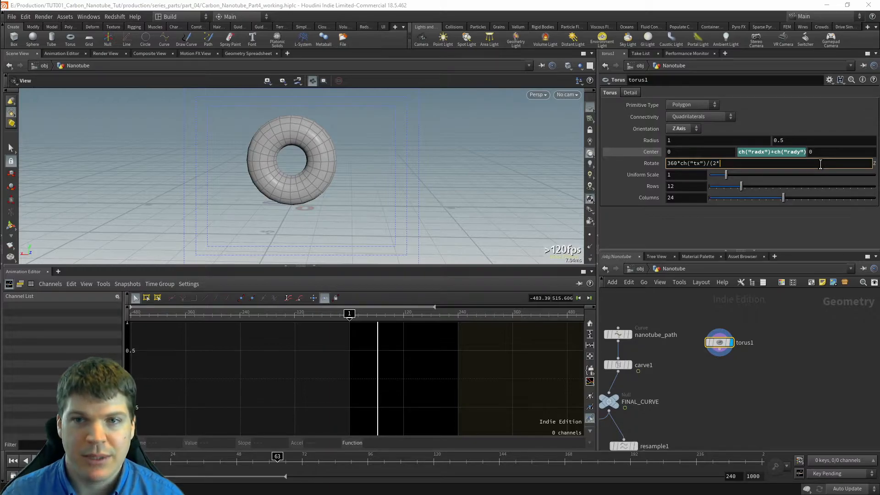
{"action": "type", "text": "3.1416*"}
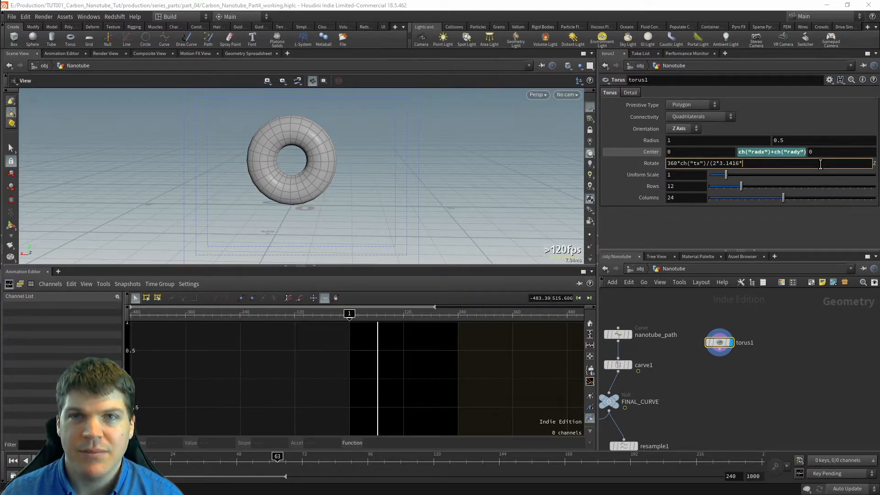
{"action": "type", "text": "ch(\"ty\"))"}
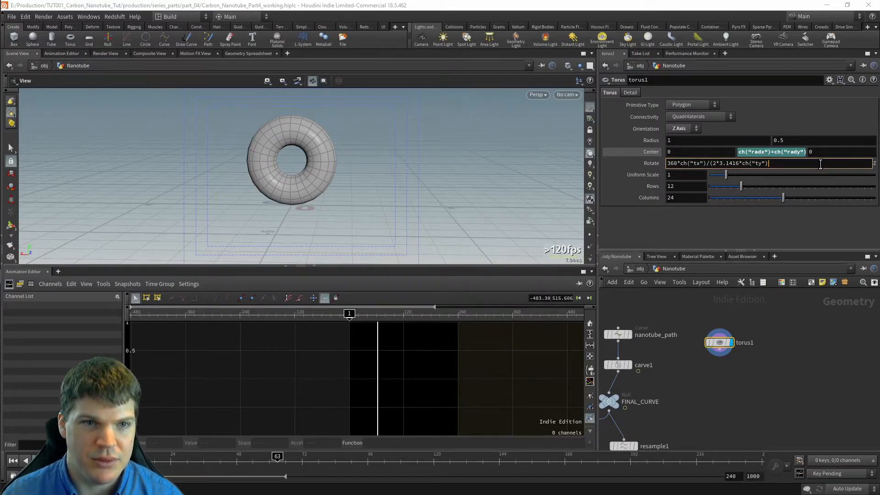
{"action": "key", "text": "Return"}
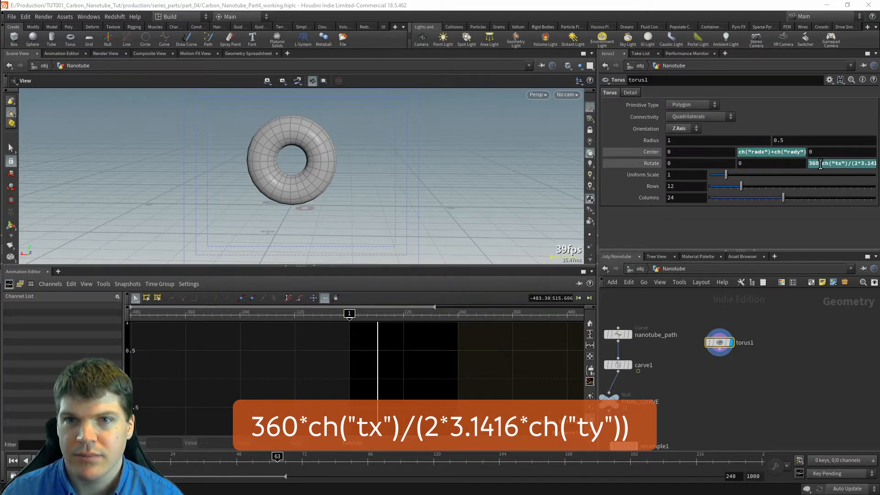
{"action": "mouse_move", "coordinate": [679, 151]}
{"action": "middle_mouse_down"}
{"action": "mouse_move", "coordinate": [672, 124]}
{"action": "mouse_move", "coordinate": [706, 130]}
{"action": "mouse_move", "coordinate": [658, 132]}
{"action": "mouse_move", "coordinate": [680, 132]}
{"action": "mouse_move", "coordinate": [682, 150]}
{"action": "middle_mouse_up"}
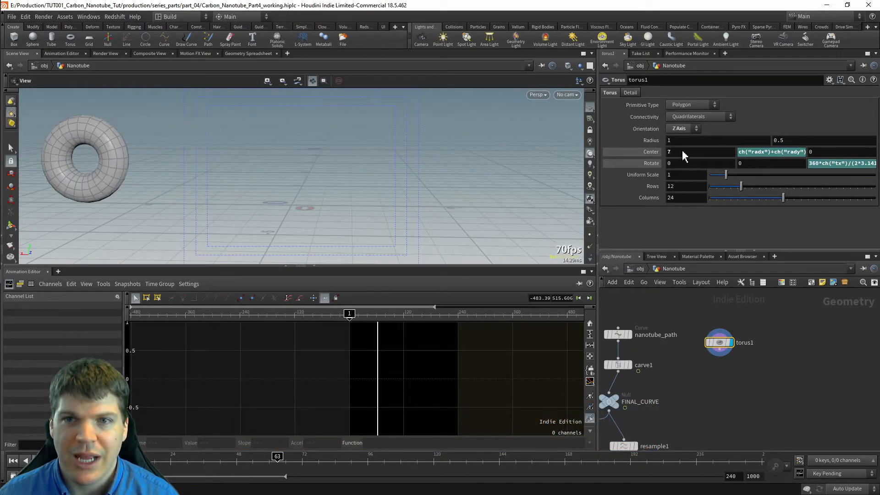
{"action": "middle_click", "coordinate": [682, 150], "text": "ctrl"}
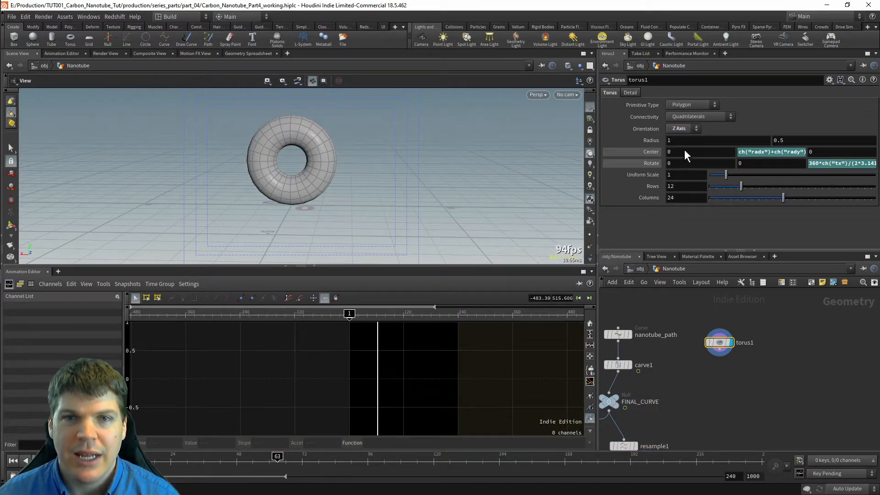
- Turn off torus1's U Wrap and set its end U Angle to 350, using the gap to check rotation while shifting Center X
{"action": "left_click", "coordinate": [631, 94]}
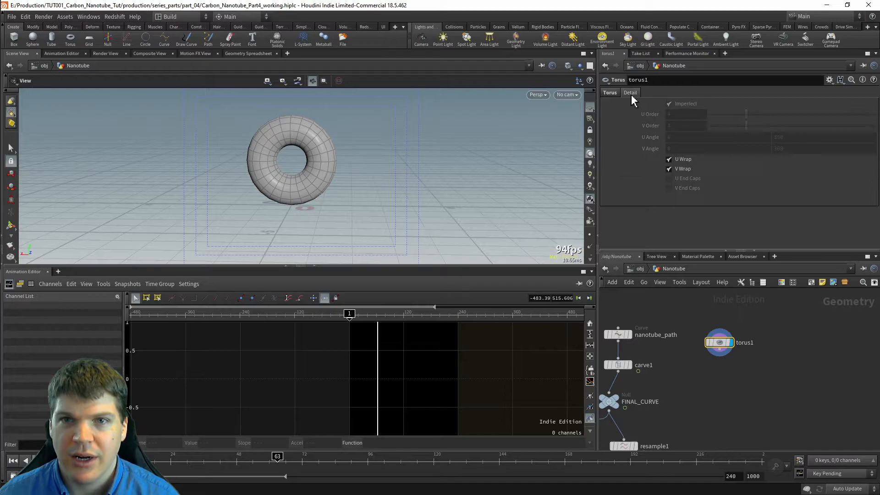
{"action": "left_click", "coordinate": [681, 160]}
{"action": "double_click", "coordinate": [776, 139]}
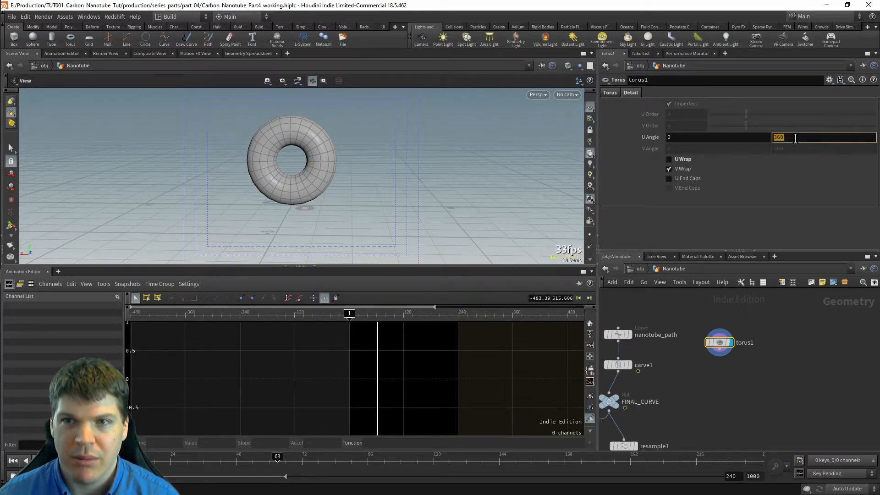
{"action": "type", "text": "350"}
{"action": "key", "text": "Return"}
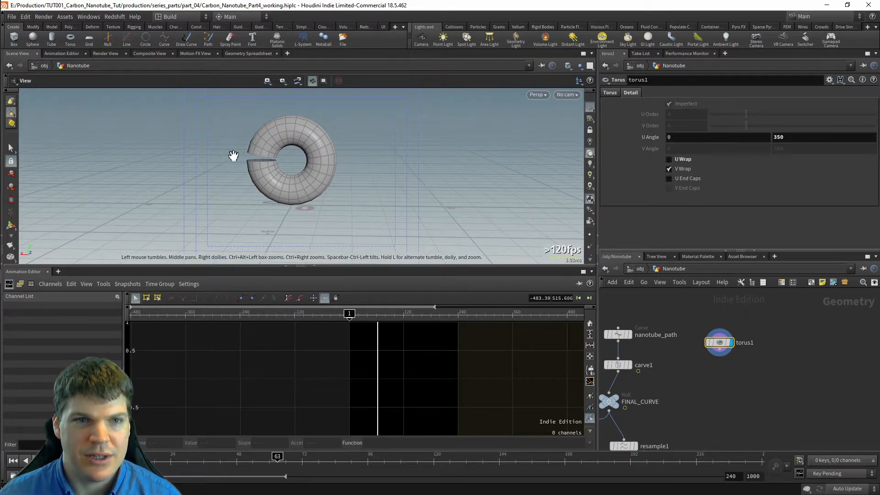
{"action": "left_click", "coordinate": [610, 93]}
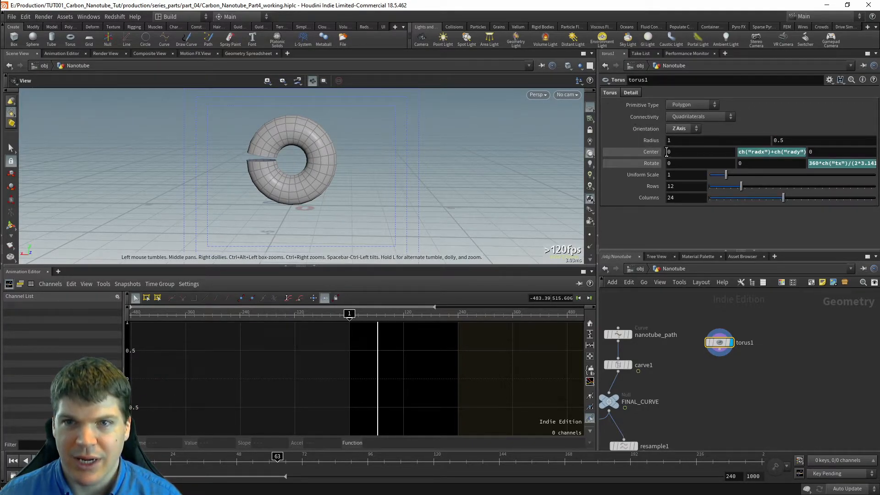
{"action": "middle_click_drag", "start_coordinate": [678, 152], "coordinate": [684, 179]}
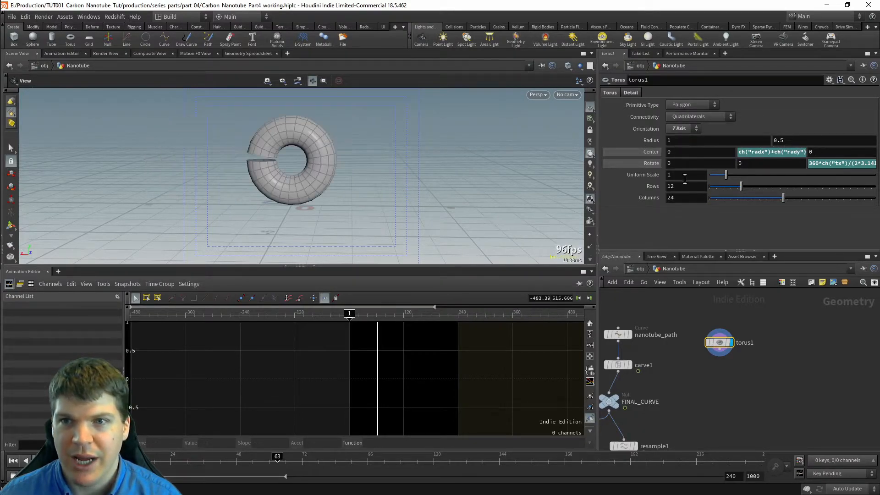
- Negate torus1's Rotate Z expression to -360*ch("tx")/(2*3.1416*ch("ty")), then test it with Center X and reset that value
{"action": "left_click", "coordinate": [809, 163]}
{"action": "type", "text": "-"}
{"action": "key", "text": "Return"}
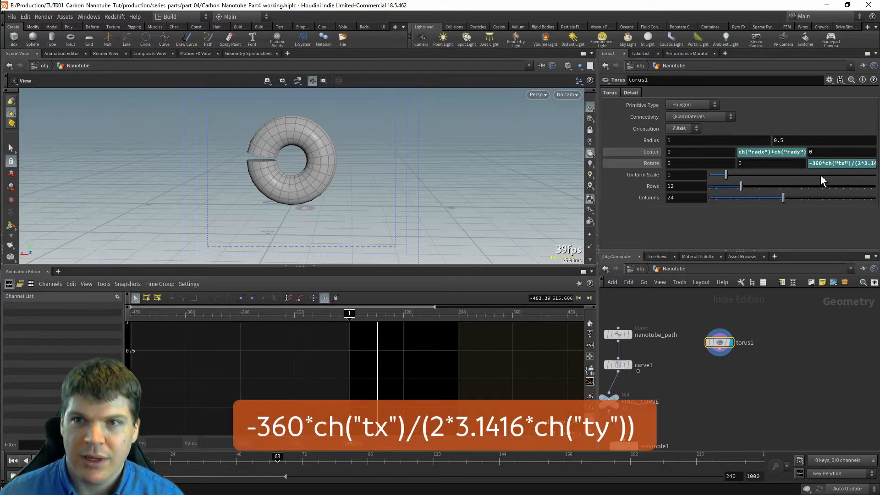
{"action": "mouse_move", "coordinate": [681, 151]}
{"action": "middle_mouse_down"}
{"action": "mouse_move", "coordinate": [687, 138]}
{"action": "mouse_move", "coordinate": [702, 138]}
{"action": "mouse_move", "coordinate": [635, 140]}
{"action": "mouse_move", "coordinate": [728, 138]}
{"action": "mouse_move", "coordinate": [655, 138]}
{"action": "mouse_move", "coordinate": [715, 138]}
{"action": "mouse_move", "coordinate": [684, 139]}
{"action": "middle_mouse_up"}
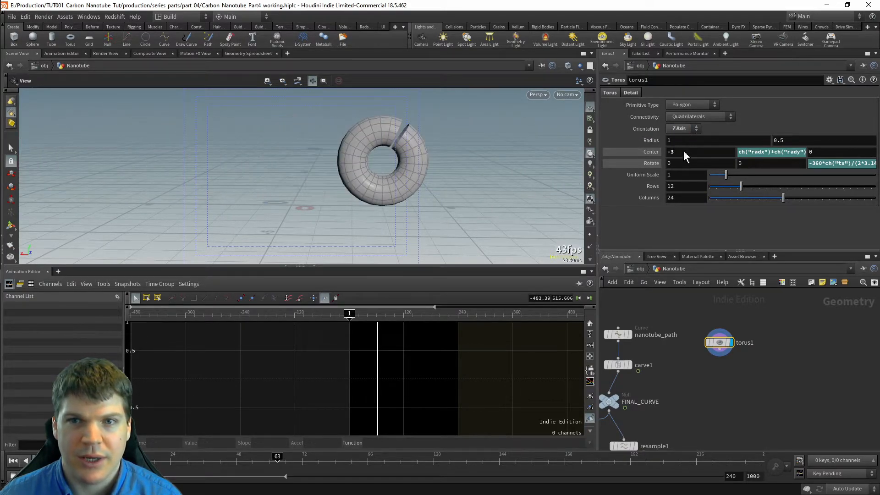
{"action": "middle_click", "coordinate": [683, 155], "text": "ctrl"}
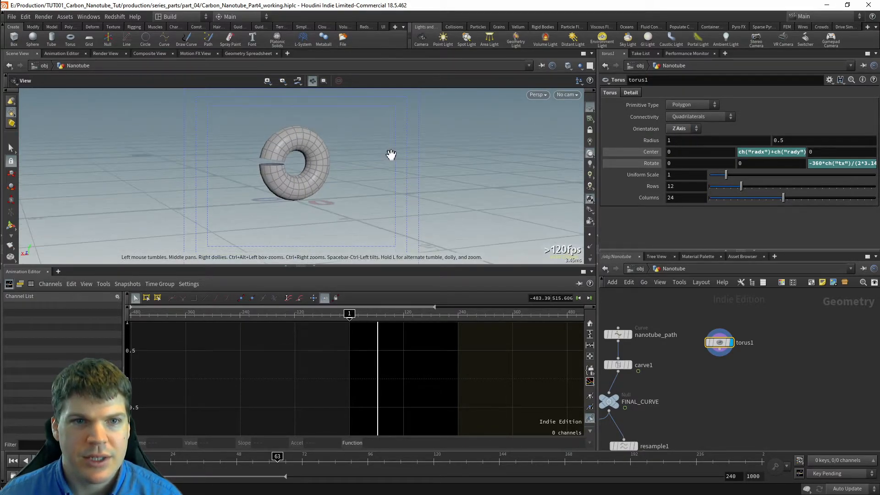
- Switch the viewport to the front view and vary torus1's Center X to check the rolling, restoring it to 0
{"action": "key", "text": "space+3"}
{"action": "right_click_drag", "start_coordinate": [505, 177], "coordinate": [404, 185]}
{"action": "middle_click_drag", "start_coordinate": [405, 185], "coordinate": [301, 187]}
{"action": "scroll", "coordinate": [332, 187], "scroll_direction": "down", "scroll_amount": 1}
{"action": "middle_click_drag", "start_coordinate": [687, 158], "coordinate": [860, 150]}
{"action": "left_click_drag", "start_coordinate": [859, 150], "coordinate": [879, 151]}
{"action": "middle_click_drag", "start_coordinate": [879, 151], "coordinate": [879, 150]}
{"action": "middle_click", "coordinate": [683, 154], "text": "ctrl"}
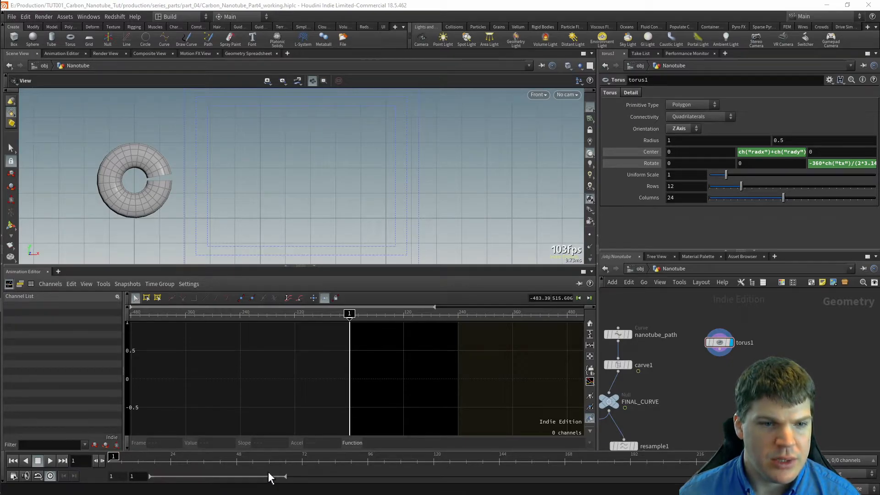
- Shorten the playback range to end at about frame 72 and show torus1's Center and Rotate expressions as evaluated values
{"action": "left_click_drag", "start_coordinate": [286, 474], "coordinate": [247, 476]}
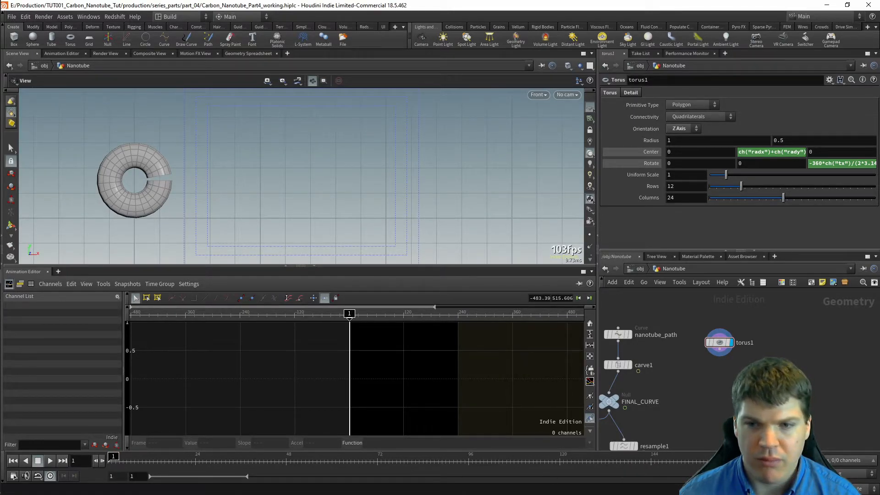
{"action": "left_click_drag", "start_coordinate": [247, 476], "coordinate": [188, 476]}
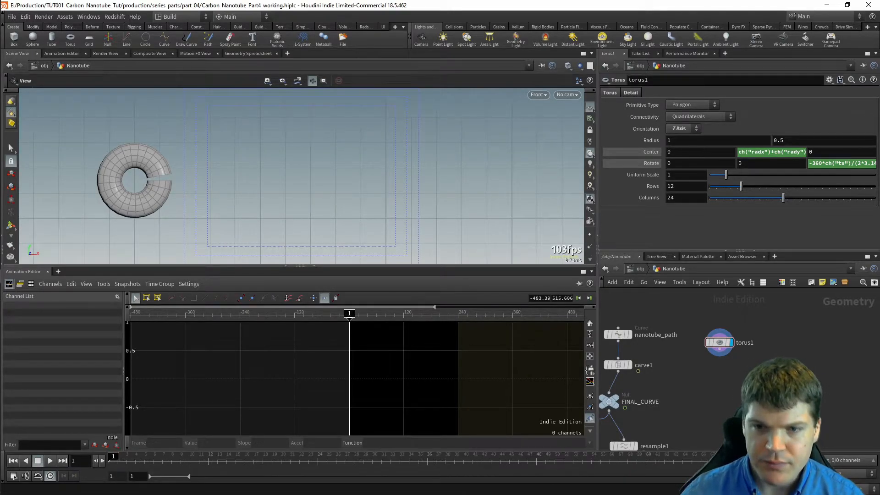
{"action": "left_click", "coordinate": [653, 152]}
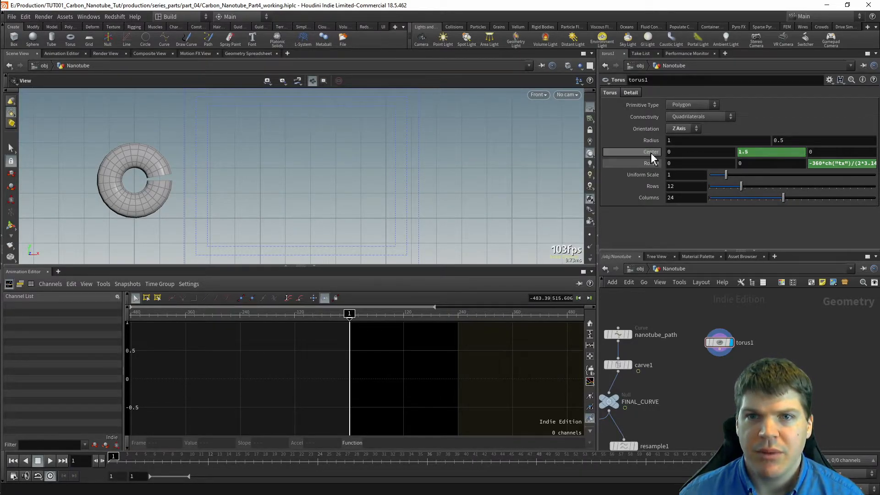
{"action": "left_click", "coordinate": [651, 164]}
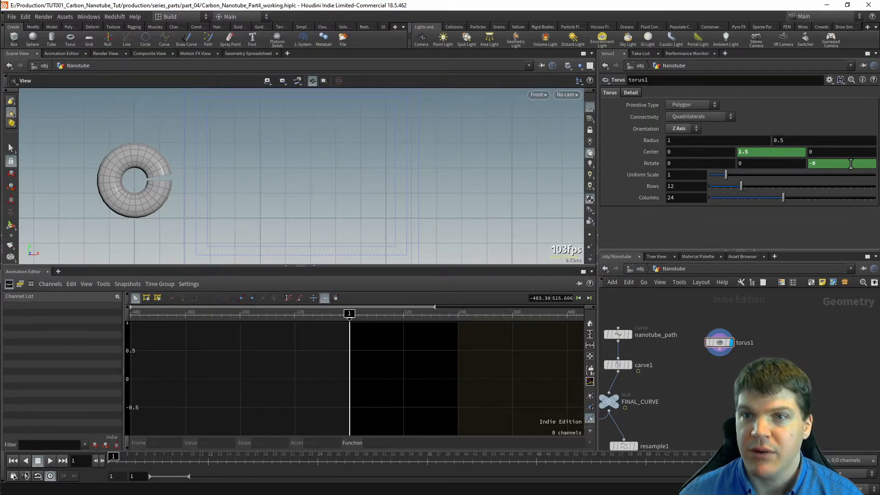
- Keyframe torus1's Center X at 0 on frame 1 and at 10 on frame 48
{"action": "left_click", "coordinate": [691, 152]}
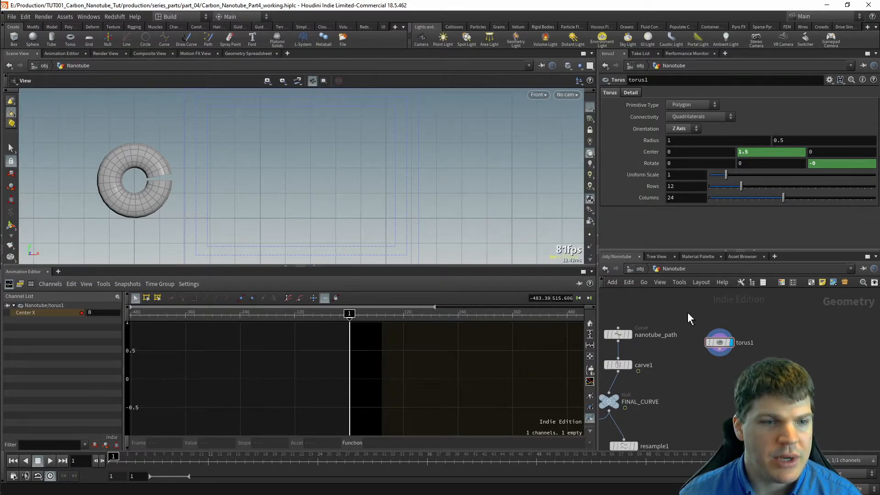
{"action": "left_click", "coordinate": [684, 153], "text": "alt"}
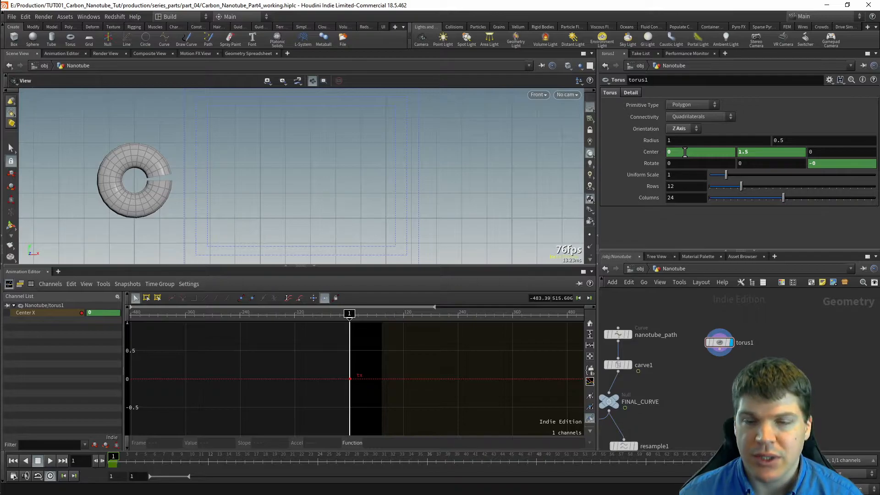
{"action": "left_click_drag", "start_coordinate": [398, 461], "coordinate": [539, 461]}
{"action": "double_click", "coordinate": [689, 153]}
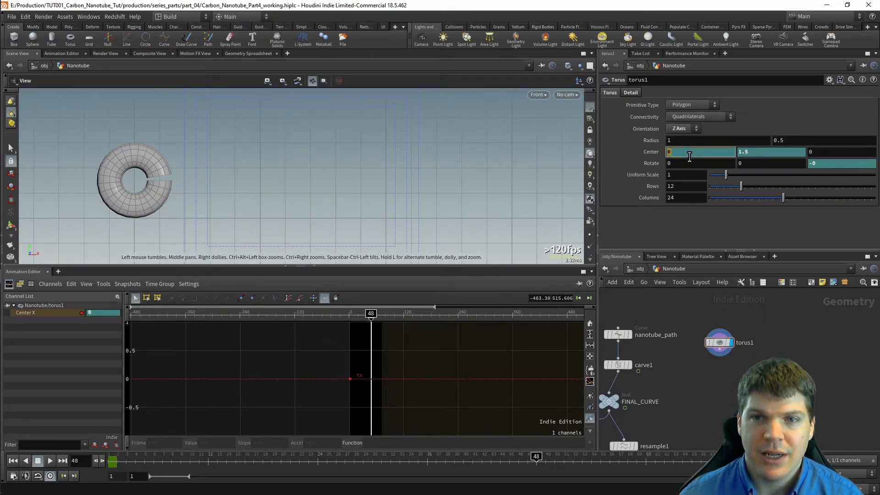
{"action": "type", "text": "10"}
{"action": "key", "text": "Return"}
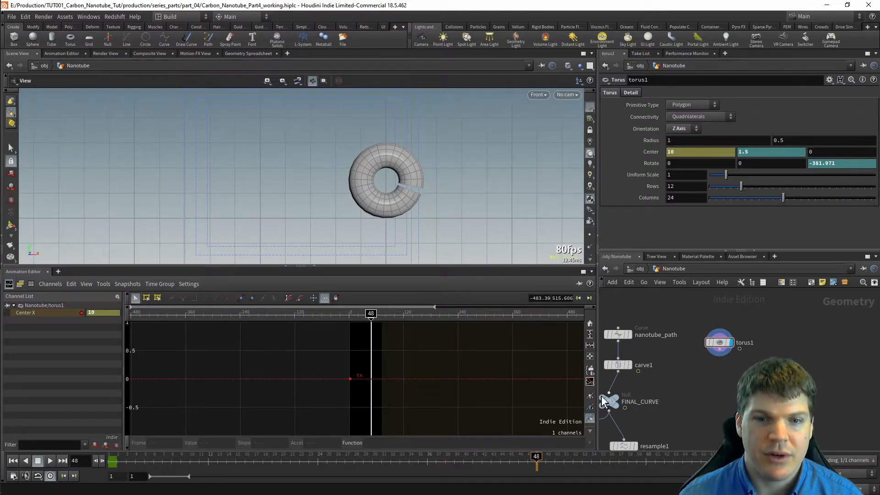
{"action": "left_click", "coordinate": [688, 151], "text": "alt"}
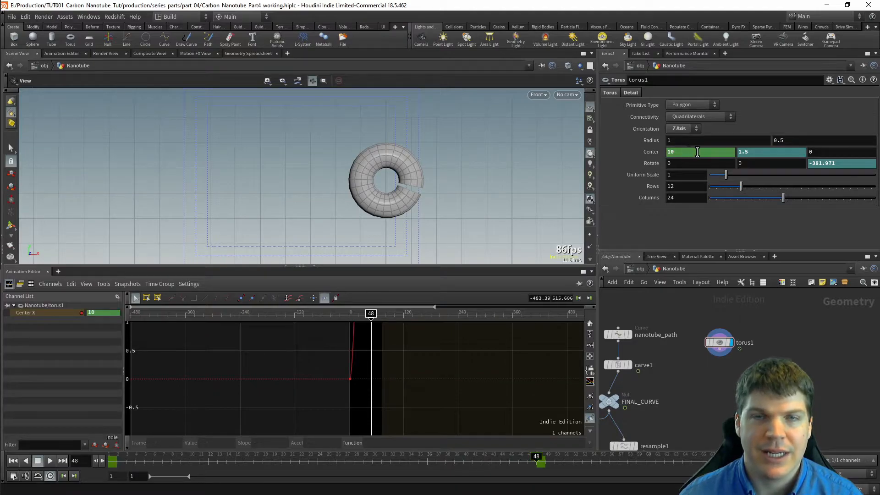
- Play the animation from the first frame to check the torus rolling, then stop playback
{"action": "key", "text": "ctrl+Up"}
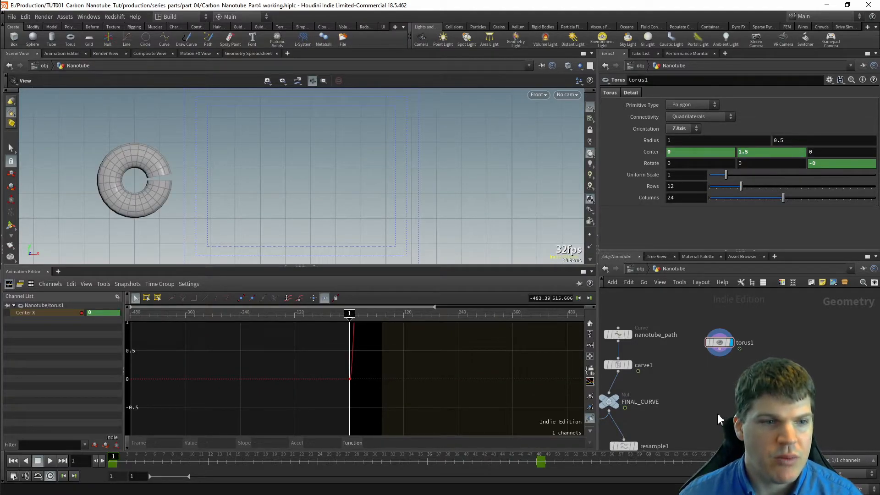
{"action": "key", "text": "Up"}
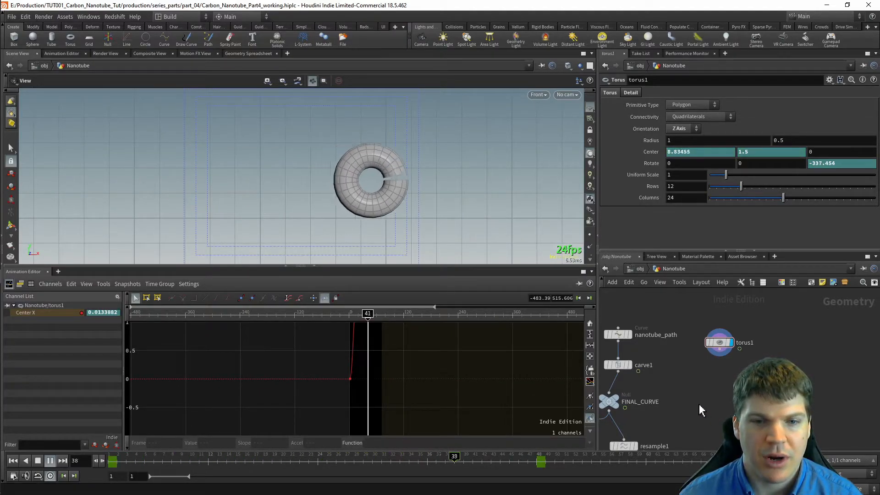
{"action": "key", "text": "Up"}
{"action": "key", "text": "ctrl+Up"}
{"action": "key", "text": "Up"}
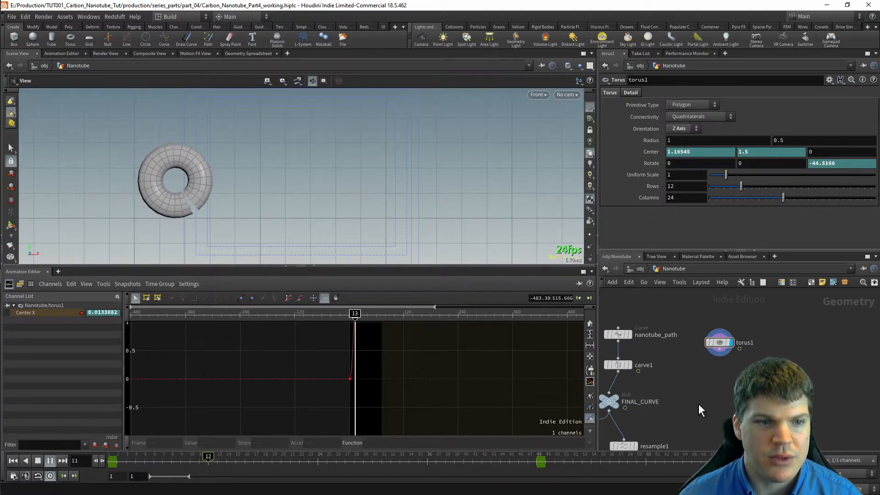
{"action": "key", "text": "Up"}
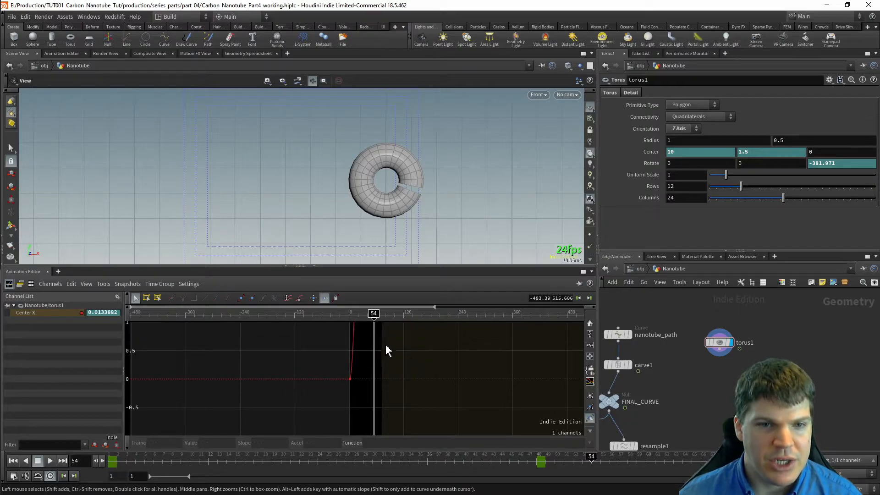
- Examine torus1's Center X curve in the Animation Editor and frame the whole curve between its two keyframes
{"action": "right_click_drag", "start_coordinate": [460, 365], "coordinate": [683, 410]}
{"action": "key", "text": "ctrl+z"}
{"action": "right_click_drag", "start_coordinate": [311, 392], "coordinate": [362, 386]}
{"action": "middle_click_drag", "start_coordinate": [270, 378], "coordinate": [473, 401]}
{"action": "right_click_drag", "start_coordinate": [479, 388], "coordinate": [419, 390]}
{"action": "middle_click_drag", "start_coordinate": [455, 392], "coordinate": [454, 377]}
{"action": "right_click_drag", "start_coordinate": [450, 379], "coordinate": [503, 379]}
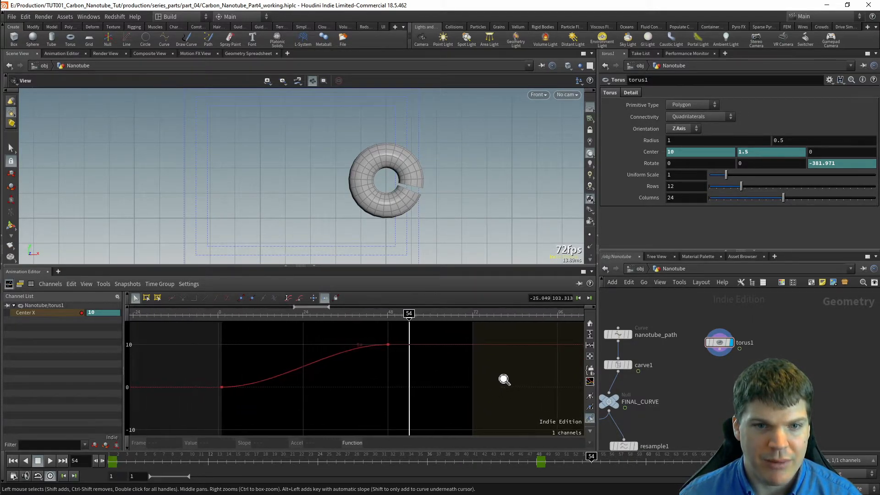
{"action": "middle_click_drag", "start_coordinate": [503, 379], "coordinate": [480, 378]}
{"action": "key", "text": "h"}
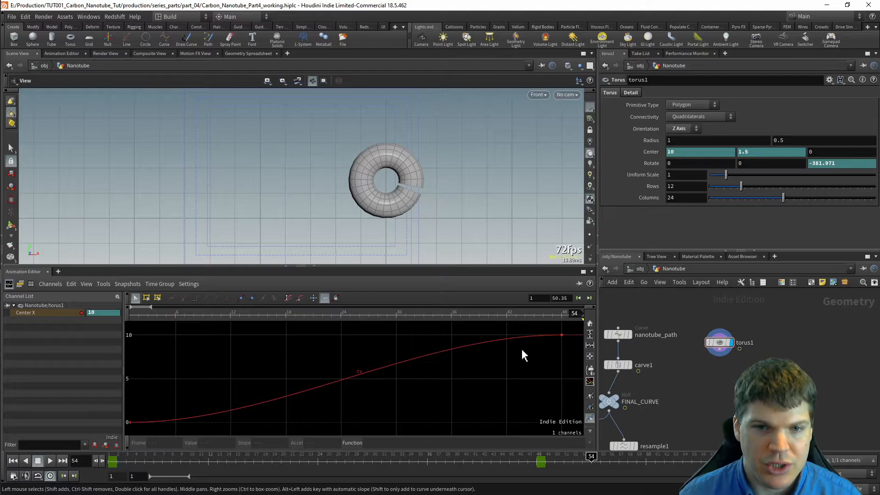
- Keyframe torus1's second Radius value at 0.5 on frame 1 and at 0.1 on frame 48
{"action": "right_click_drag", "start_coordinate": [517, 364], "coordinate": [277, 342]}
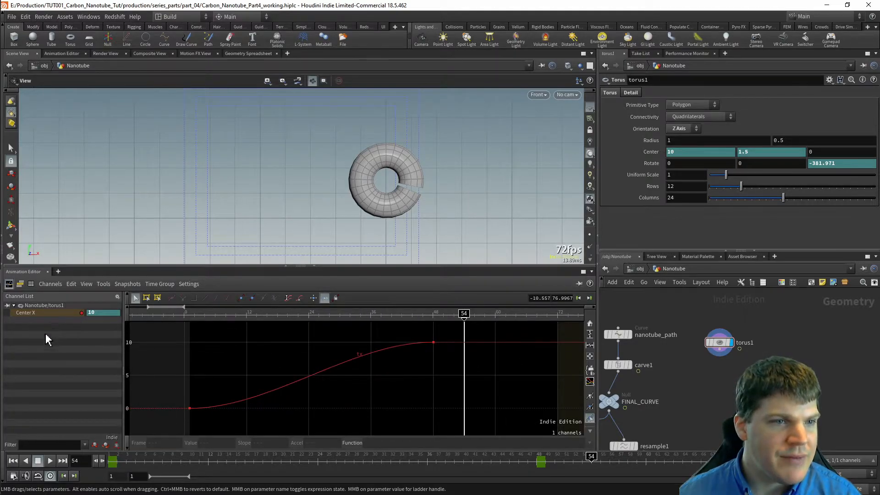
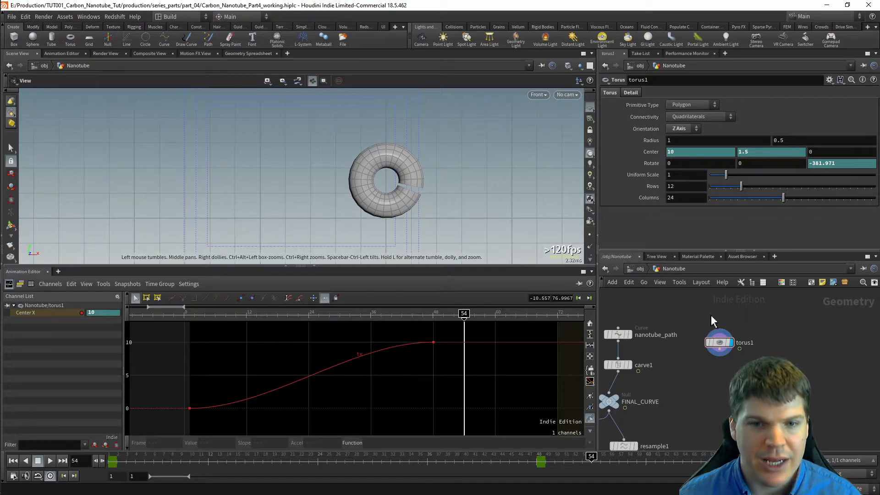
{"action": "key", "text": "ctrl+Up"}
{"action": "left_click", "coordinate": [808, 140], "text": "alt"}
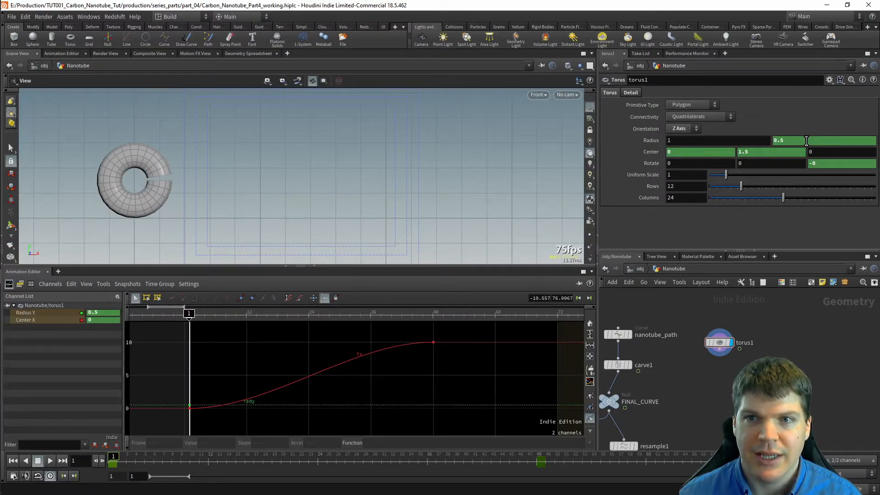
{"action": "left_click", "coordinate": [540, 462]}
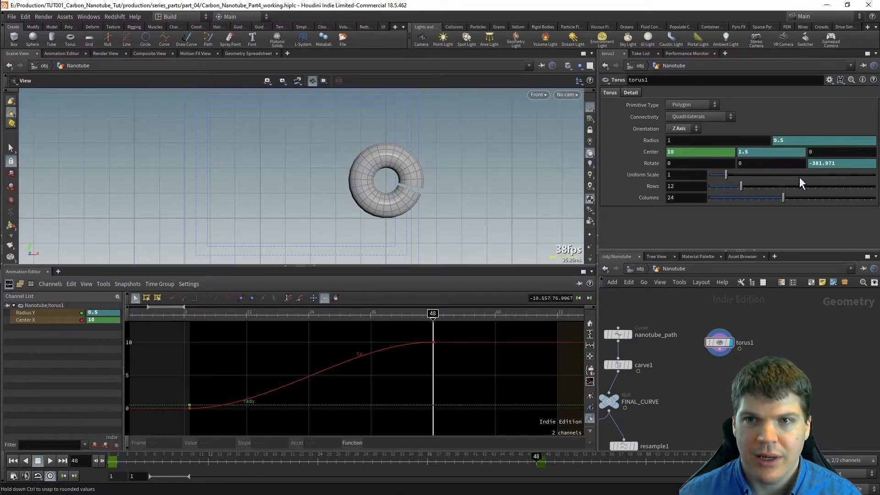
{"action": "middle_click_drag", "start_coordinate": [808, 140], "coordinate": [785, 140]}
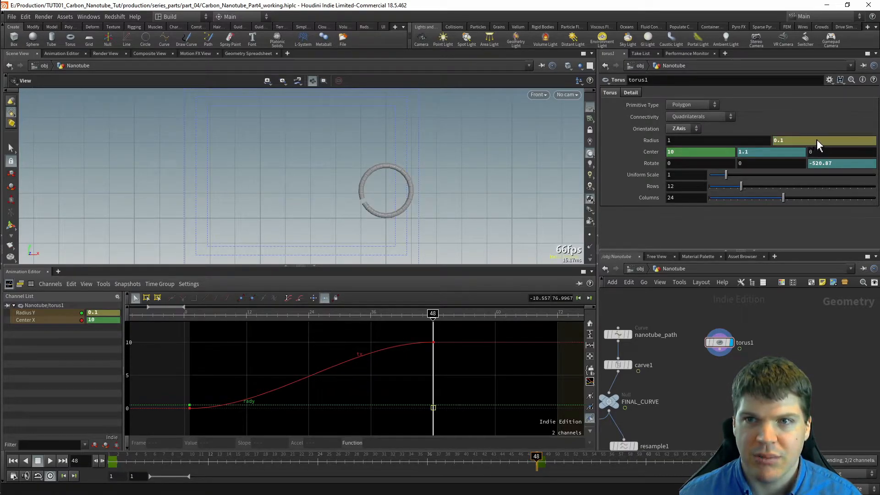
{"action": "left_click", "coordinate": [809, 141], "text": "alt"}
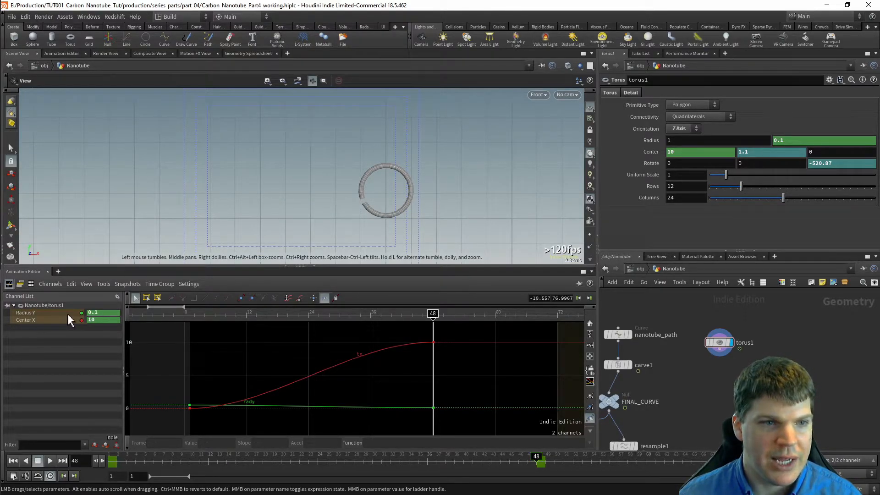
- Play the animation from the first frame to check the torus thinning while it rolls, then return to frame 1
{"action": "key", "text": "ctrl+Up"}
{"action": "key", "text": "Up"}
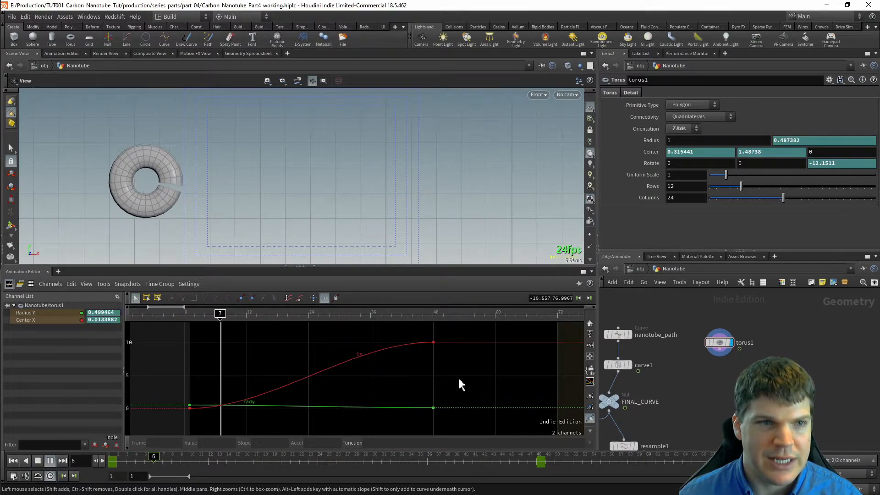
{"action": "key", "text": "ctrl+Up"}
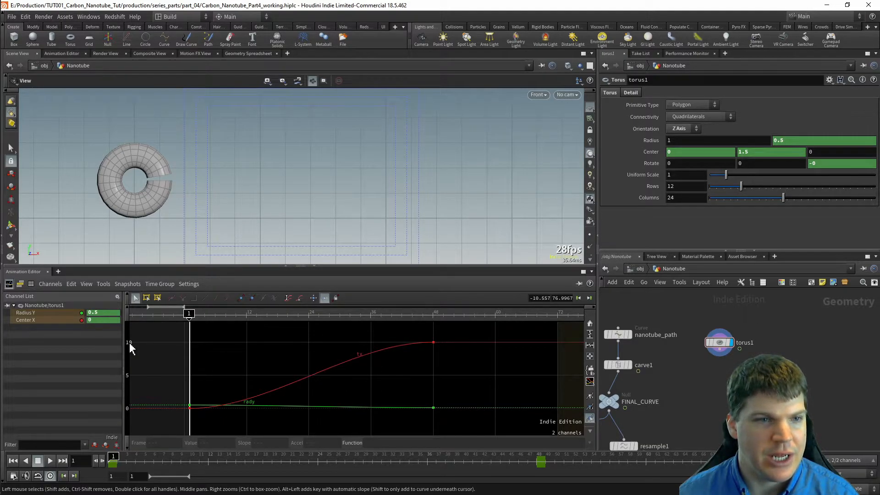
- Select the Radius Y and Center X channels singly and together to examine which curves the graph shows, then clear the selection
{"action": "left_click", "coordinate": [67, 357]}
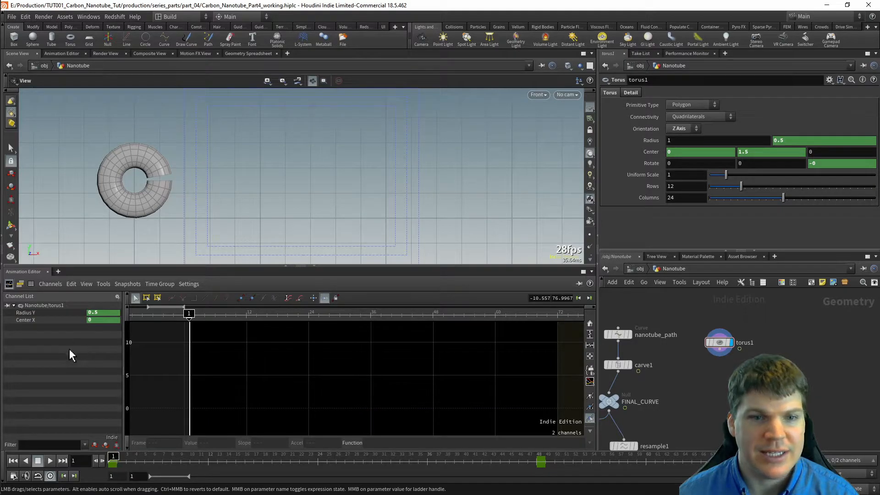
{"action": "left_click", "coordinate": [56, 314]}
{"action": "left_click", "coordinate": [53, 321]}
{"action": "left_click", "coordinate": [53, 313]}
{"action": "left_click", "coordinate": [56, 318], "text": "shift"}
{"action": "left_click", "coordinate": [56, 314]}
{"action": "left_click", "coordinate": [57, 321], "text": "shift"}
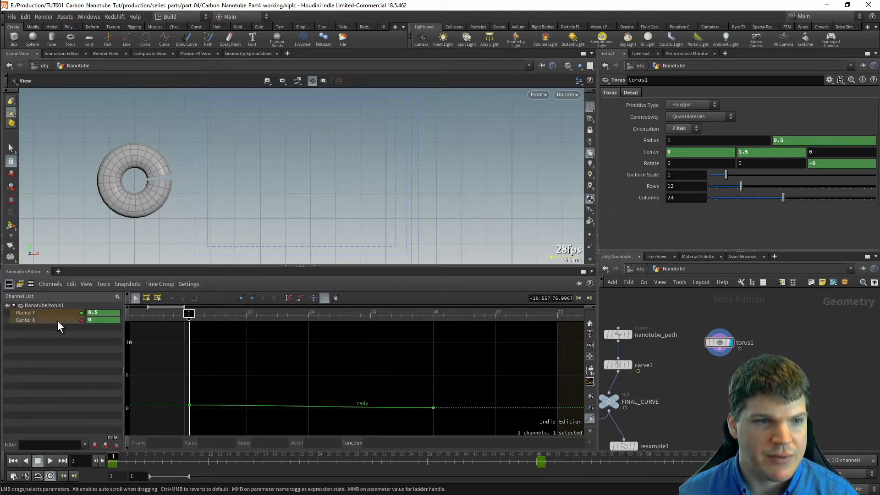
{"action": "left_click", "coordinate": [30, 324]}
{"action": "left_click_drag", "start_coordinate": [24, 315], "coordinate": [31, 331]}
{"action": "left_click", "coordinate": [42, 329]}
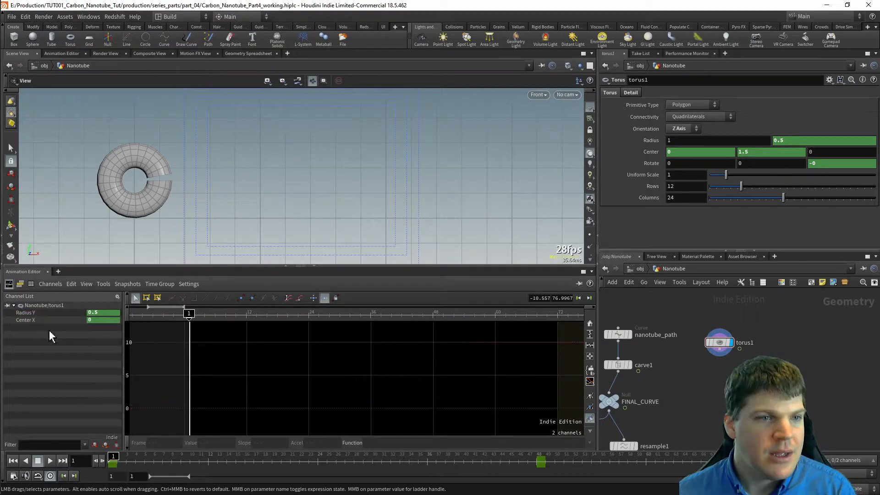
- Frame the Radius Y curve alone, then frame both the Radius Y and Center X curves with some space around them
{"action": "left_click", "coordinate": [26, 312]}
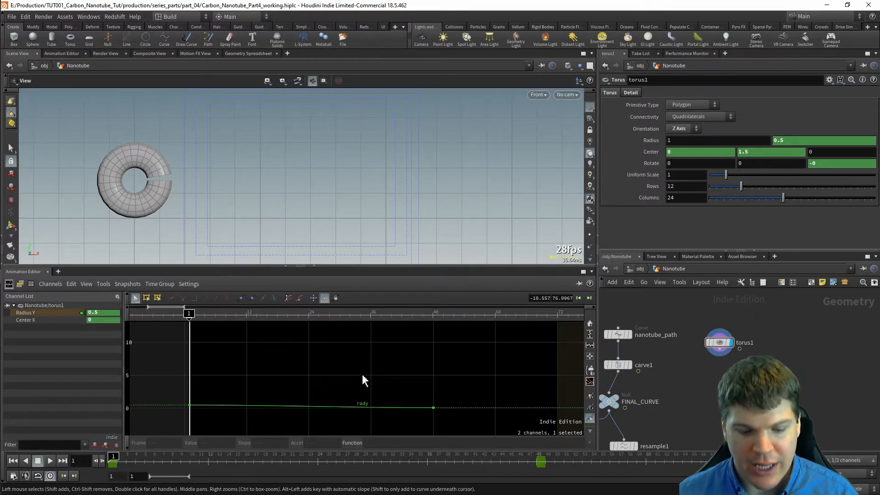
{"action": "key", "text": "h"}
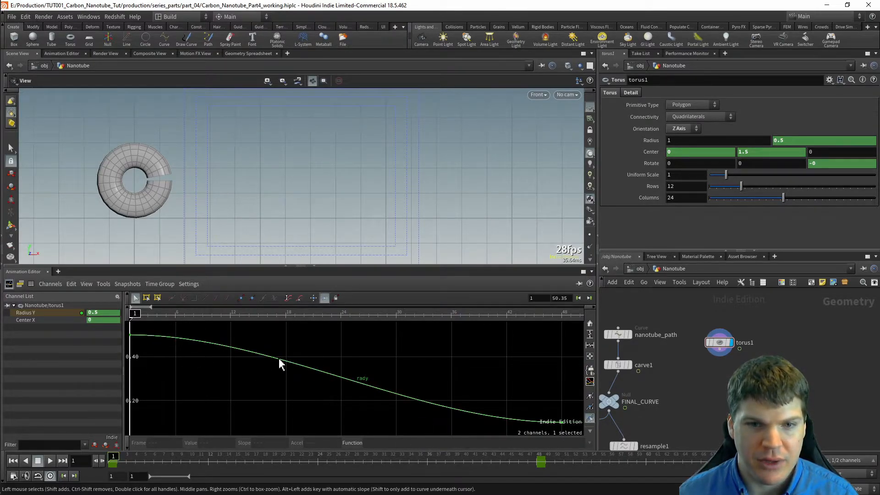
{"action": "left_click", "coordinate": [27, 320]}
{"action": "left_click_drag", "start_coordinate": [33, 319], "coordinate": [28, 312]}
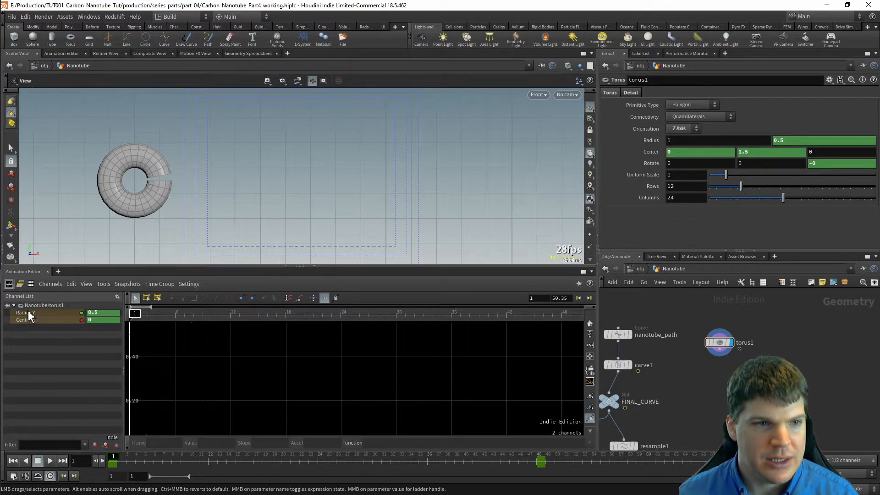
{"action": "key", "text": "h"}
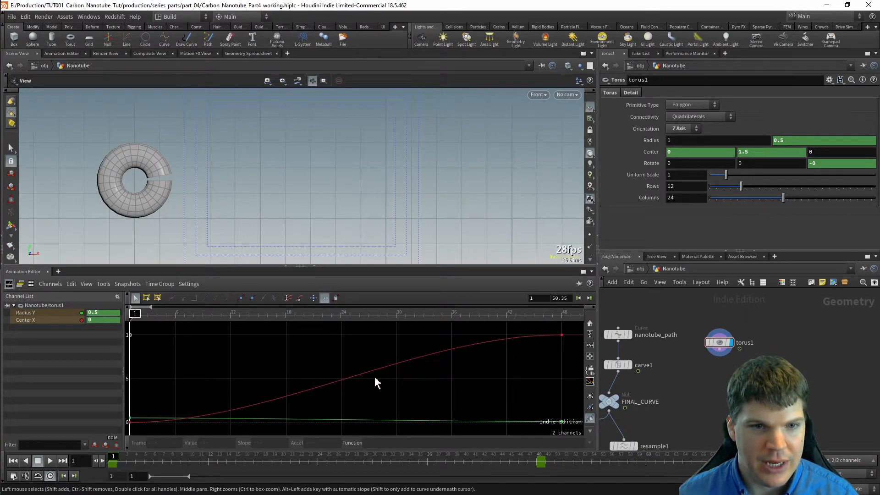
{"action": "right_click_drag", "start_coordinate": [422, 396], "coordinate": [477, 395]}
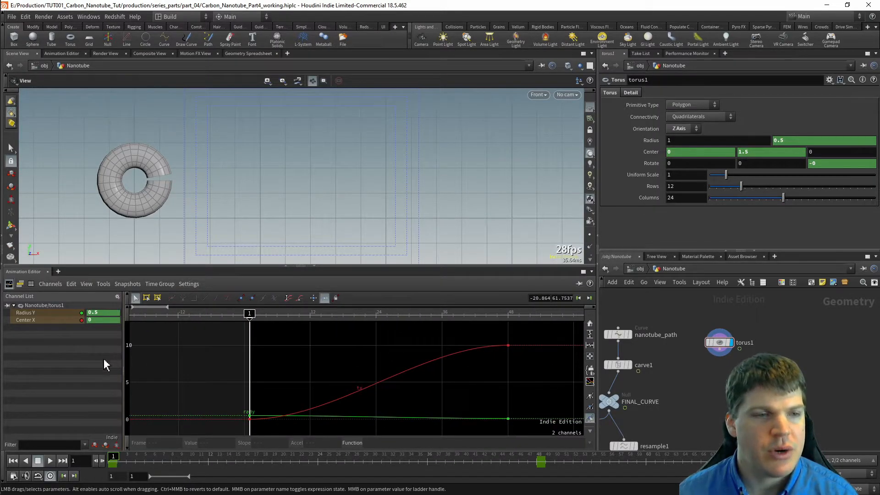
- Compare single and combined selections of the Radius Y and Center X channels, ending with both curves displayed
{"action": "left_click", "coordinate": [64, 313]}
{"action": "left_click", "coordinate": [63, 321]}
{"action": "left_click", "coordinate": [67, 314], "text": "shift"}
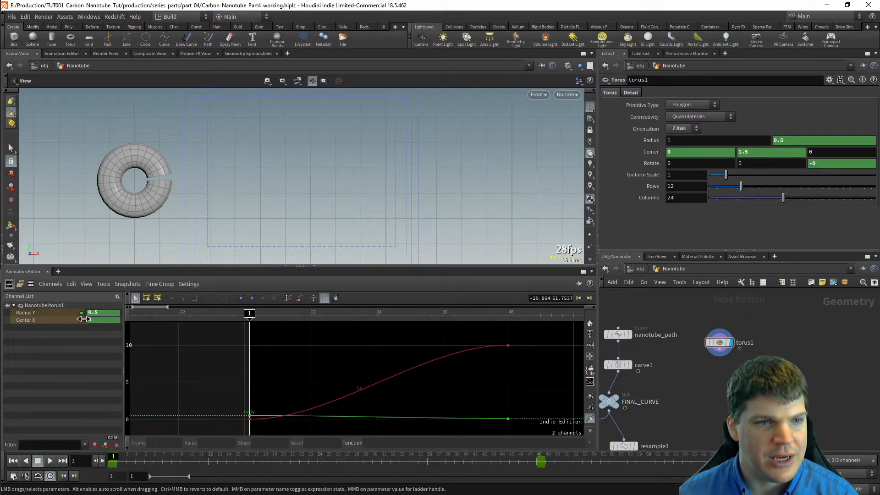
{"action": "left_click", "coordinate": [43, 335]}
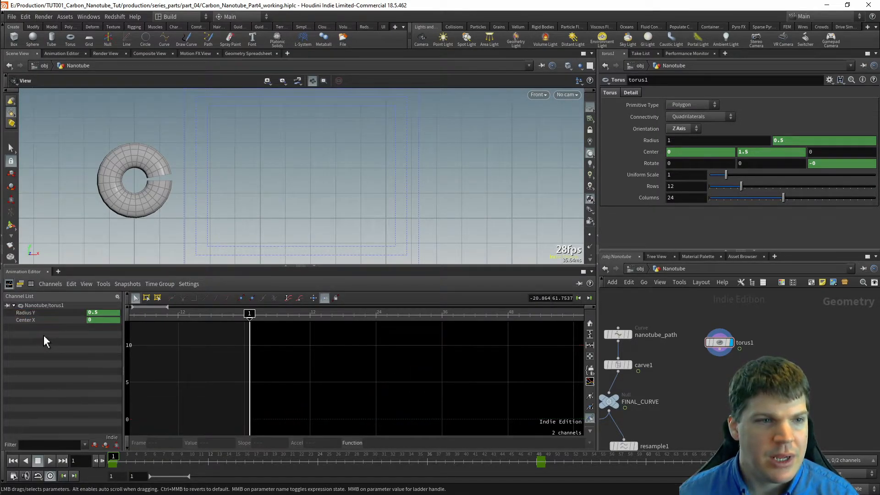
{"action": "left_click", "coordinate": [38, 314]}
{"action": "left_click", "coordinate": [38, 321], "text": "shift"}
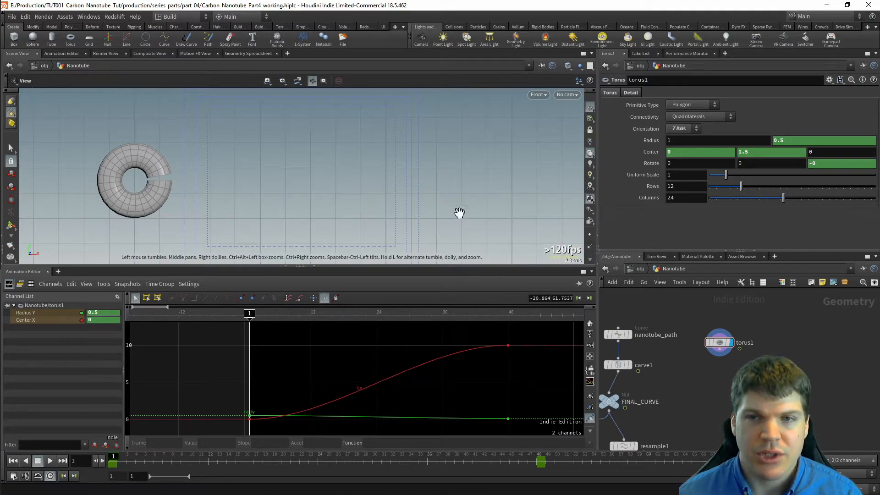
{"action": "left_click", "coordinate": [33, 314]}
{"action": "left_click", "coordinate": [32, 320]}
{"action": "left_click_drag", "start_coordinate": [33, 314], "coordinate": [53, 347]}
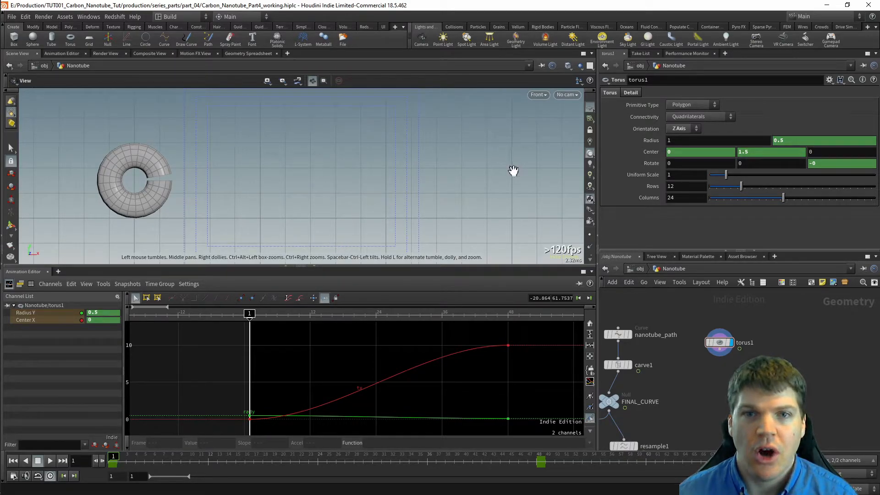
- Add torus1's unkeyed Radius X parameter to the channel list and display only that channel
{"action": "right_click", "coordinate": [697, 141]}
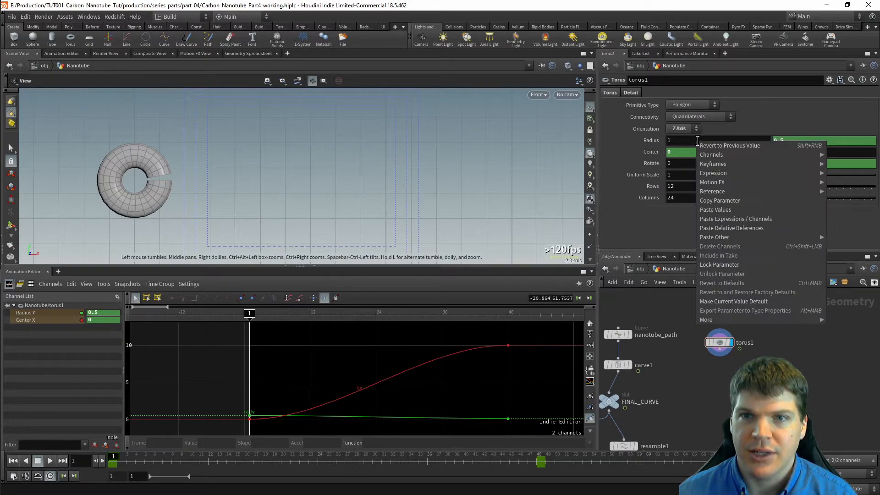
{"action": "mouse_move", "coordinate": [723, 155]}
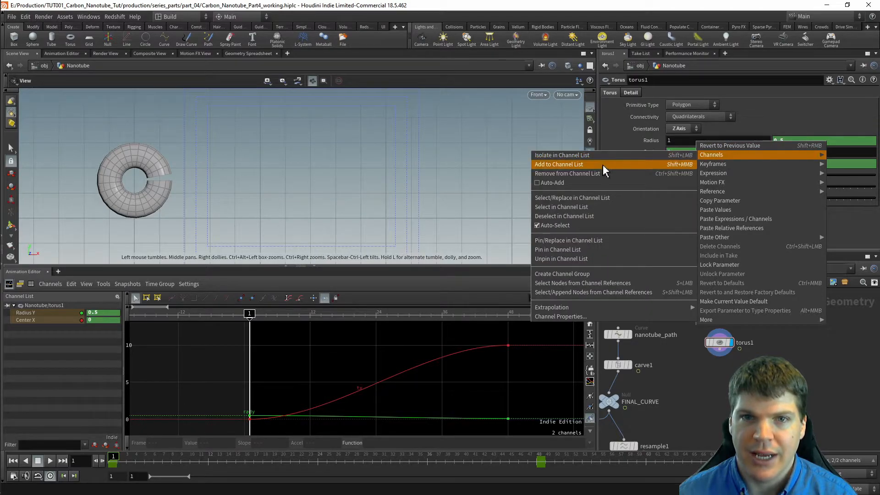
{"action": "left_click", "coordinate": [627, 165]}
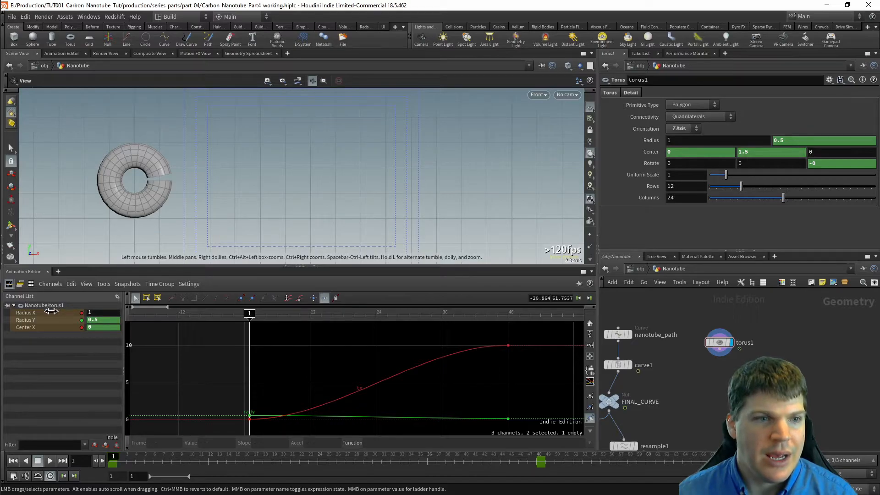
{"action": "left_click", "coordinate": [51, 313]}
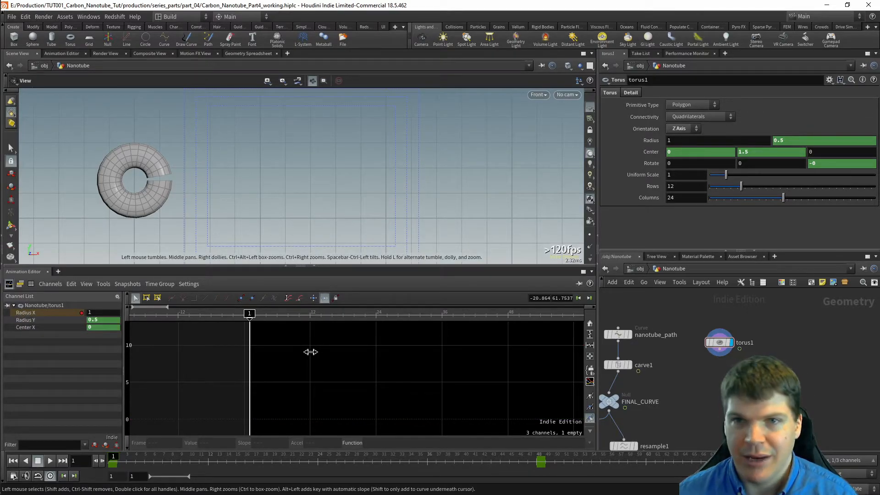
- Remove Radius X from the channel list and display the Radius Y and Center X curves together
{"action": "right_click", "coordinate": [27, 312]}
{"action": "mouse_move", "coordinate": [66, 324]}
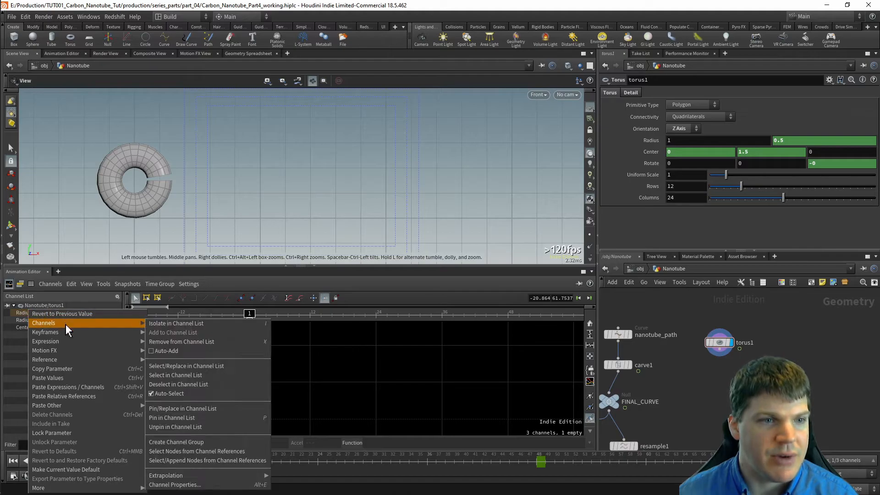
{"action": "left_click", "coordinate": [228, 342]}
{"action": "left_click_drag", "start_coordinate": [25, 320], "coordinate": [52, 316]}
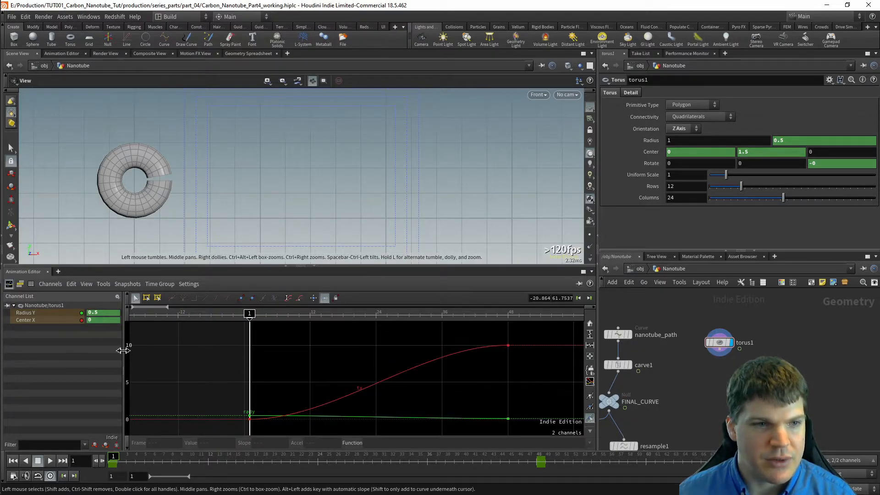
- Display only the Center X curve and inspect its start and end keyframes, leaving the frame 1 keyframe selected
{"action": "left_click", "coordinate": [38, 320]}
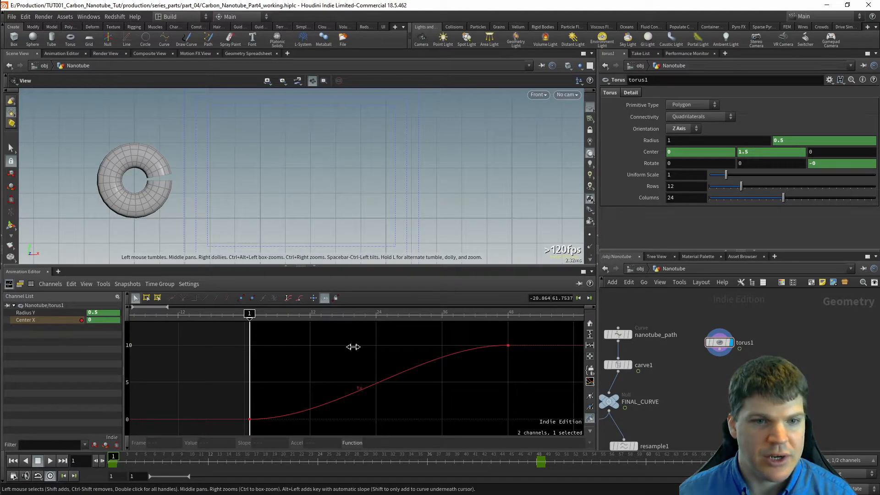
{"action": "left_click", "coordinate": [508, 346]}
{"action": "left_click", "coordinate": [249, 418]}
{"action": "left_click", "coordinate": [506, 345]}
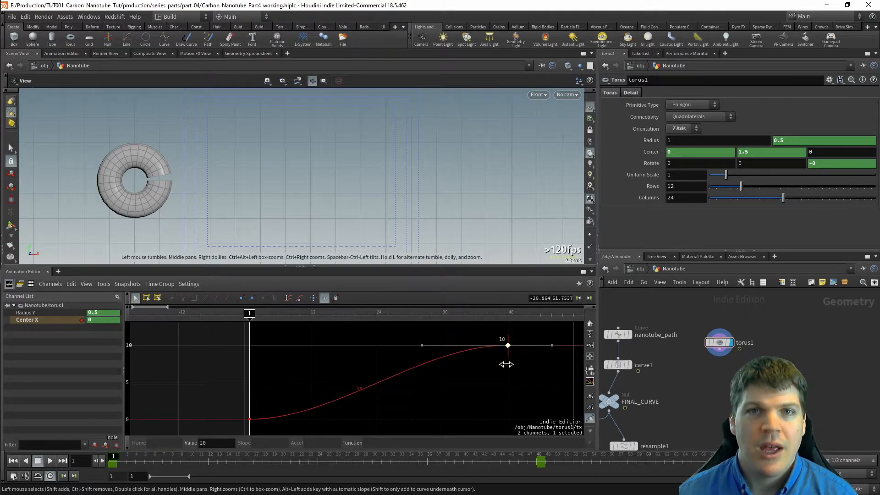
{"action": "left_click", "coordinate": [249, 418]}
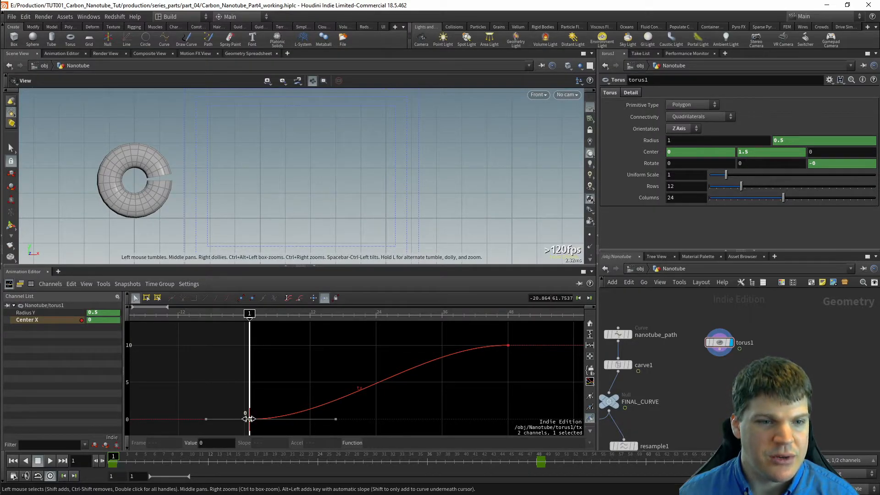
- Raise Center X's frame 1 keyframe in the graph to about 5.06, play the result, and return to frame 1
{"action": "left_click_drag", "start_coordinate": [248, 418], "coordinate": [249, 382]}
{"action": "key", "text": "Up"}
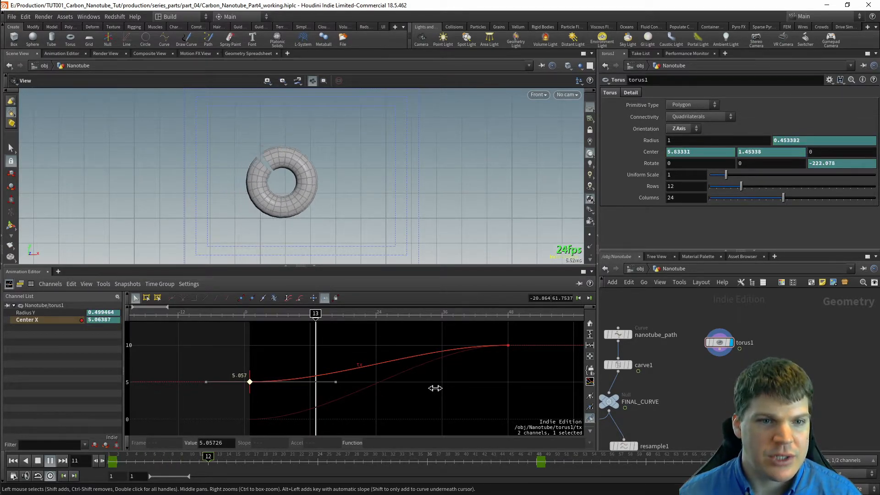
{"action": "key", "text": "Up"}
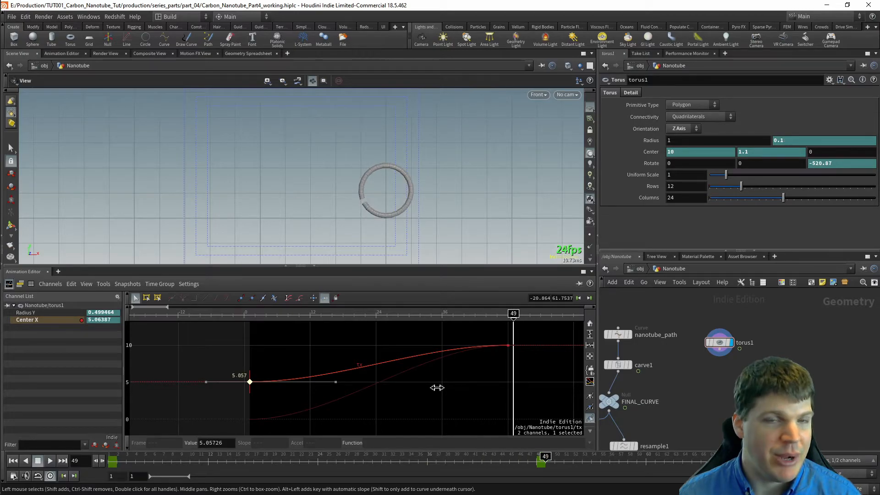
{"action": "key", "text": "ctrl+Up"}
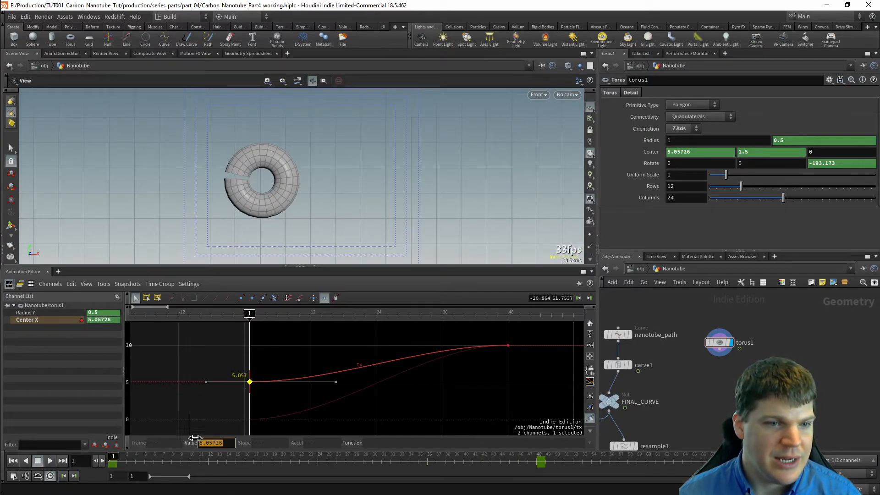
- Set Center X's frame 1 keyframe value to 8, play the result, and return to frame 1
{"action": "type", "text": "8"}
{"action": "key", "text": "Return"}
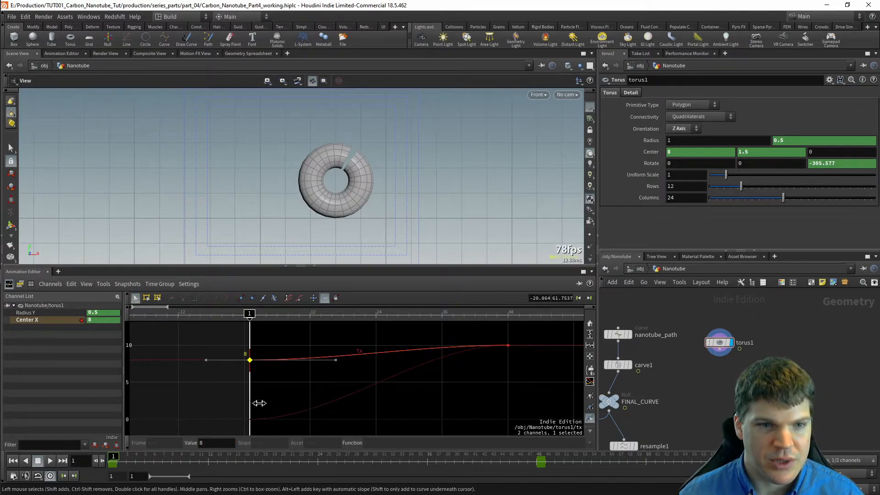
{"action": "key", "text": "Up"}
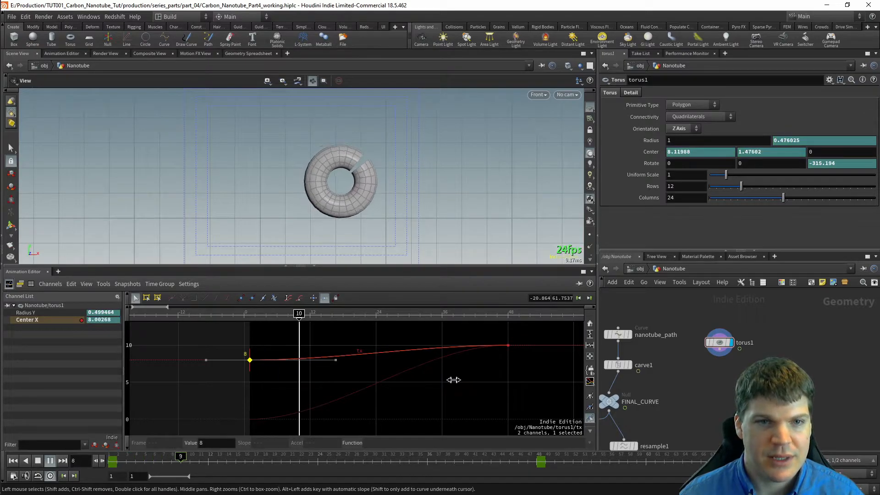
{"action": "key", "text": "ctrl+Up"}
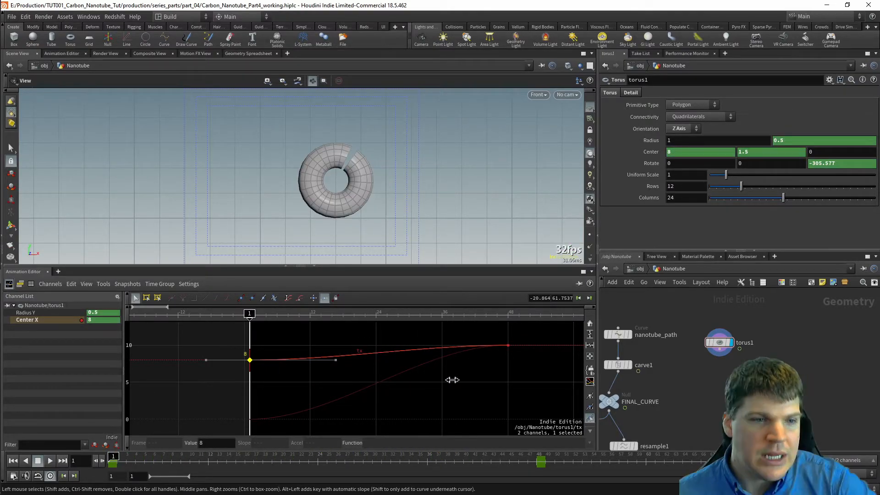
- Set the torus's Center X keyframe at frame 1 to a value of 4
{"action": "double_click", "coordinate": [692, 153]}
{"action": "type", "text": "4"}
{"action": "key", "text": "Return"}
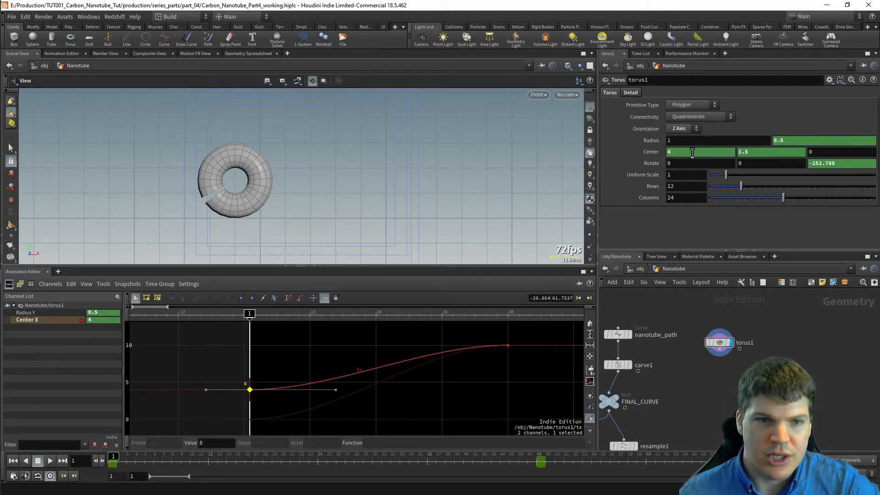
- Set Center X's end keyframe value to 4 in the Animation Editor
{"action": "left_click", "coordinate": [508, 346]}
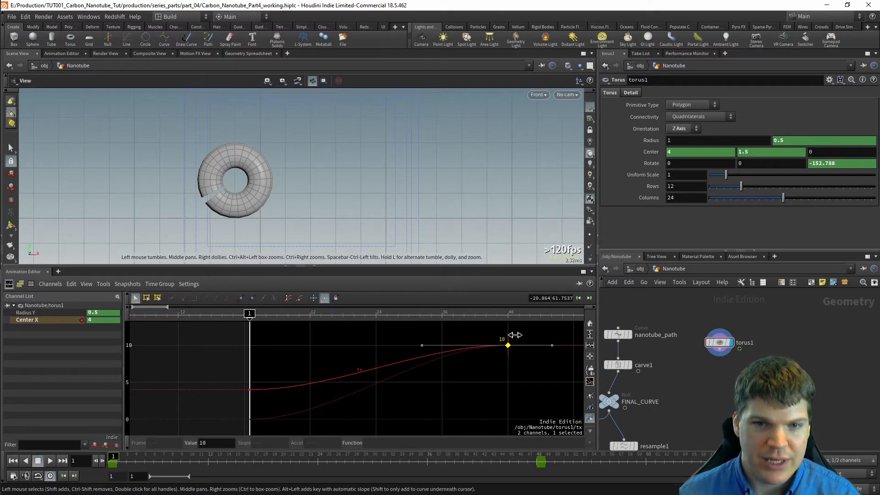
{"action": "left_click", "coordinate": [215, 442]}
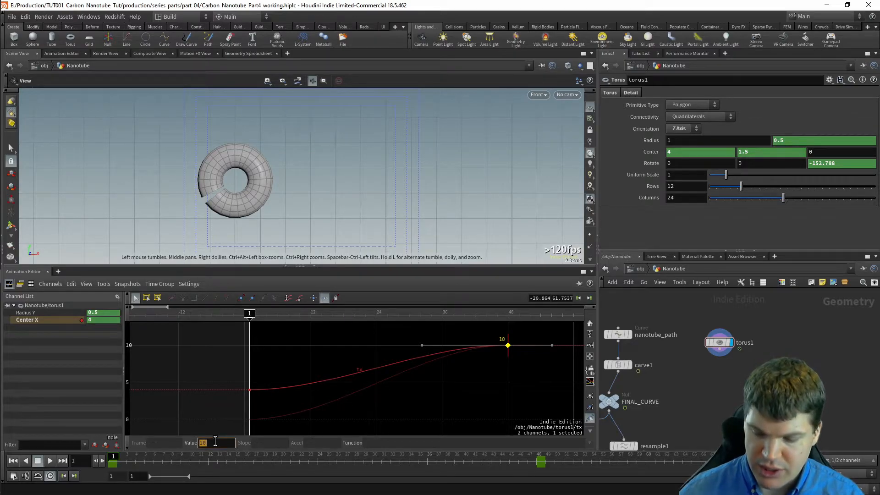
{"action": "type", "text": "4"}
{"action": "key", "text": "Return"}
- Raise Center X's end keyframe in the graph, play the animation, and set that keyframe's value to 10
{"action": "left_click_drag", "start_coordinate": [505, 389], "coordinate": [508, 348]}
{"action": "key", "text": "Up"}
{"action": "key", "text": "Up"}
{"action": "left_click", "coordinate": [226, 442]}
{"action": "type", "text": "10"}
{"action": "key", "text": "Return"}
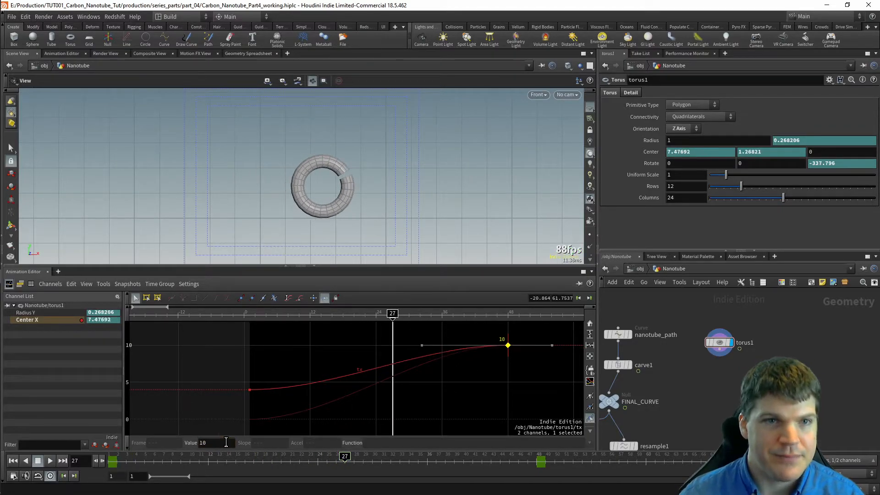
- Display only the Radius Y curve, select both its start and end keyframes, and enter 0.3 as their shared value
{"action": "left_click", "coordinate": [25, 312]}
{"action": "left_click_drag", "start_coordinate": [557, 362], "coordinate": [241, 433]}
{"action": "left_click_drag", "start_coordinate": [214, 362], "coordinate": [516, 427]}
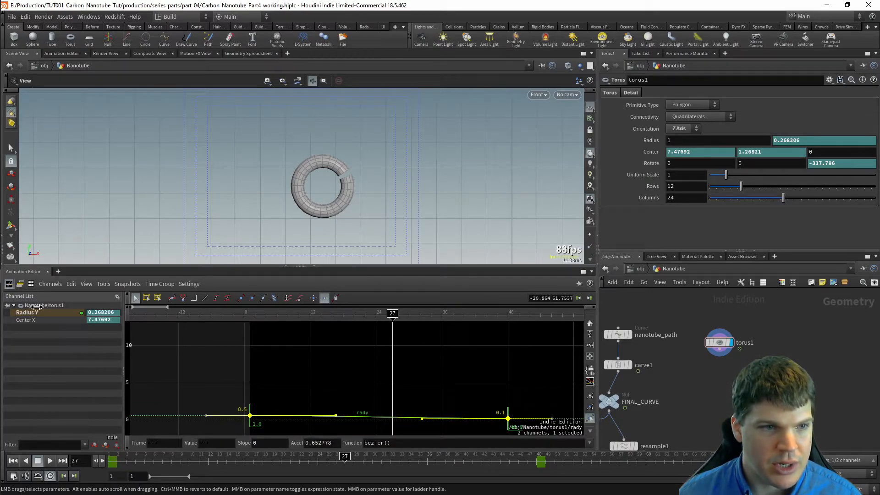
{"action": "left_click", "coordinate": [208, 443]}
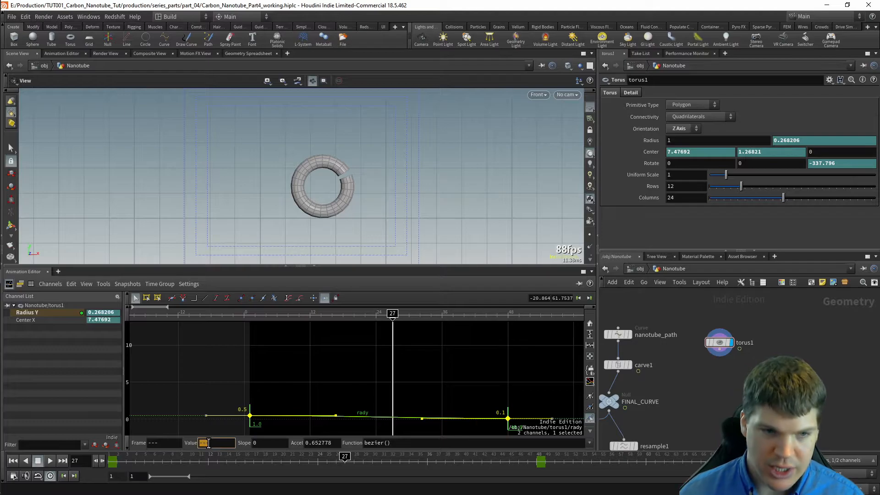
{"action": "type", "text": ".3"}
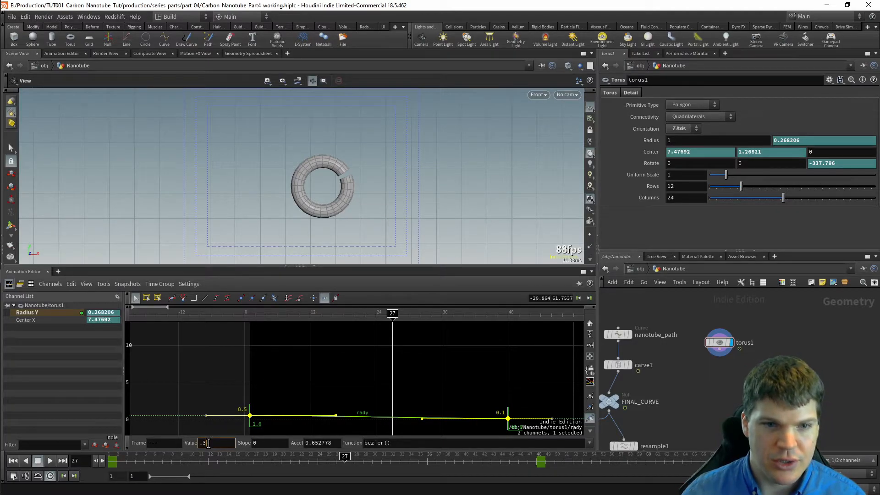
- Set both Radius Y keyframes to 0.3 and move the Center X end keyframe to frame 12
{"action": "key", "text": "Return"}
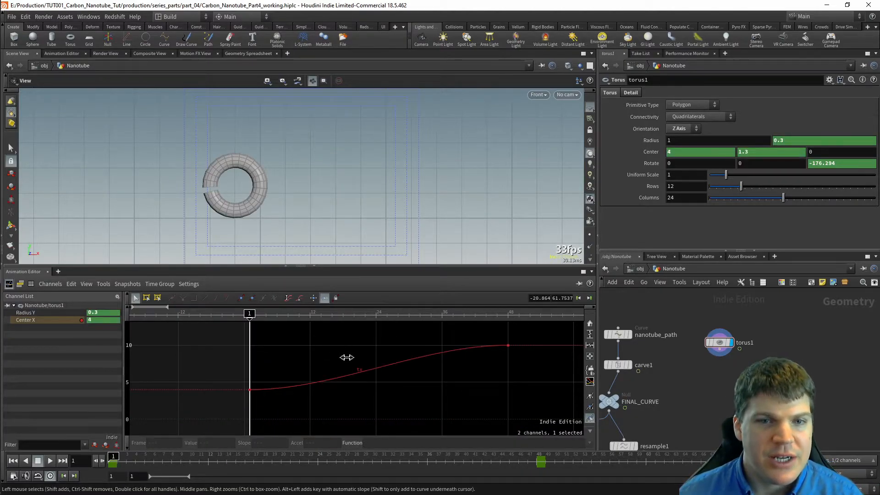
{"action": "left_click", "coordinate": [508, 345]}
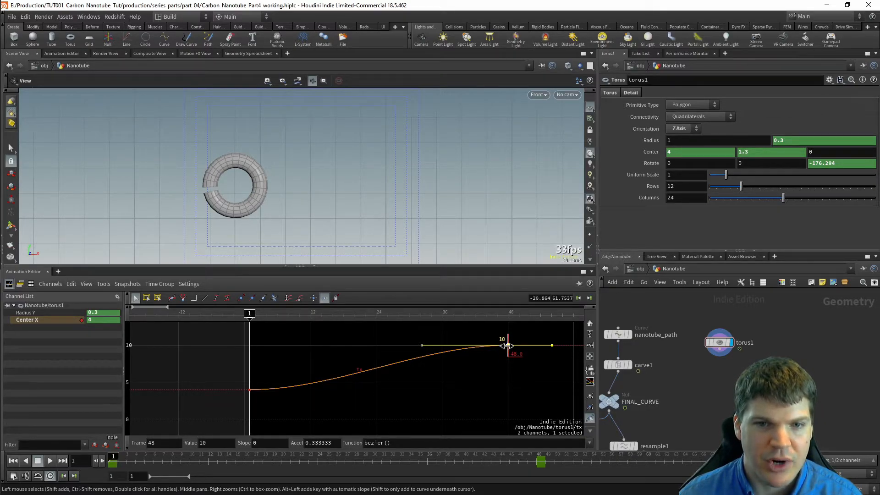
{"action": "left_click_drag", "start_coordinate": [506, 356], "coordinate": [310, 356]}
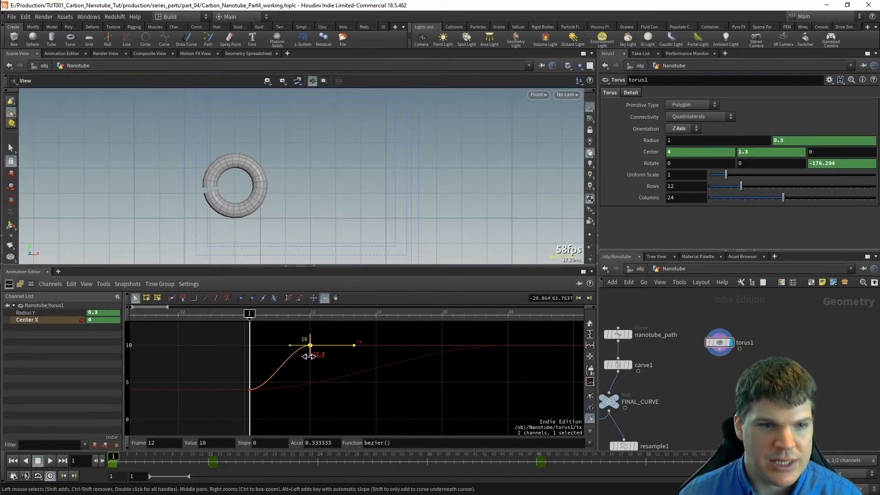
- Set the first Center X keyframe's value to 0 and play back the torus animation
{"action": "left_click", "coordinate": [248, 390]}
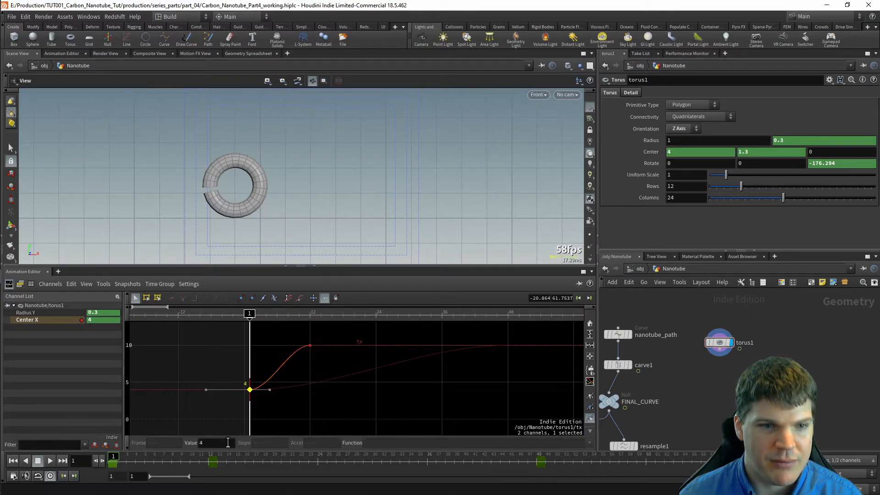
{"action": "key", "text": "Return"}
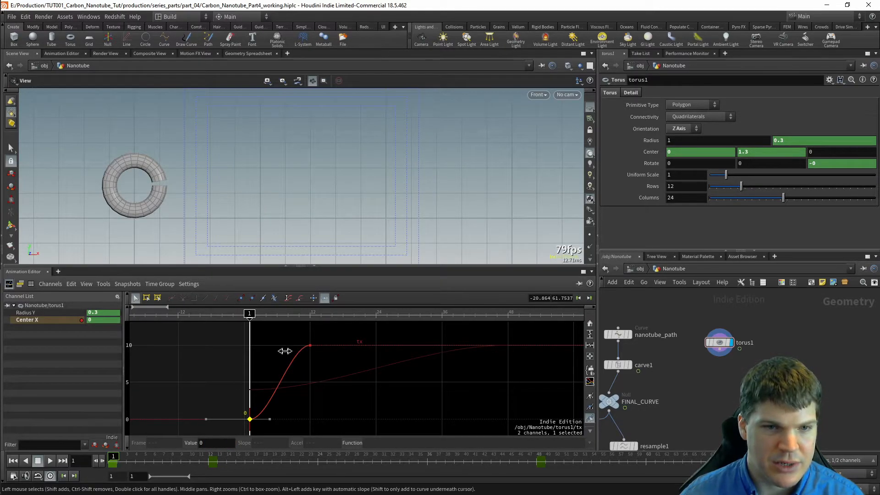
{"action": "key", "text": "Up"}
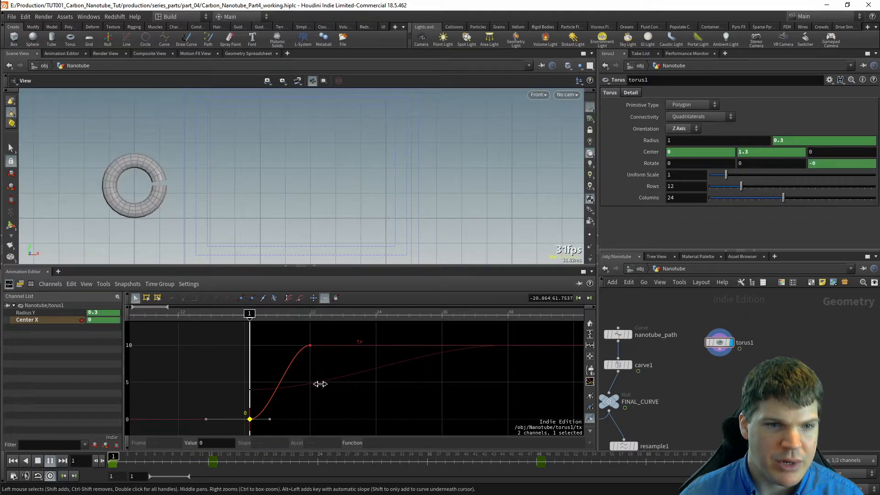
{"action": "key", "text": "Up"}
- Shift both Center X keyframes together to frames 18 and 29, play the animation, and return to the first frame
{"action": "left_click_drag", "start_coordinate": [348, 326], "coordinate": [220, 433]}
{"action": "left_click_drag", "start_coordinate": [310, 339], "coordinate": [403, 344]}
{"action": "key", "text": "Up"}
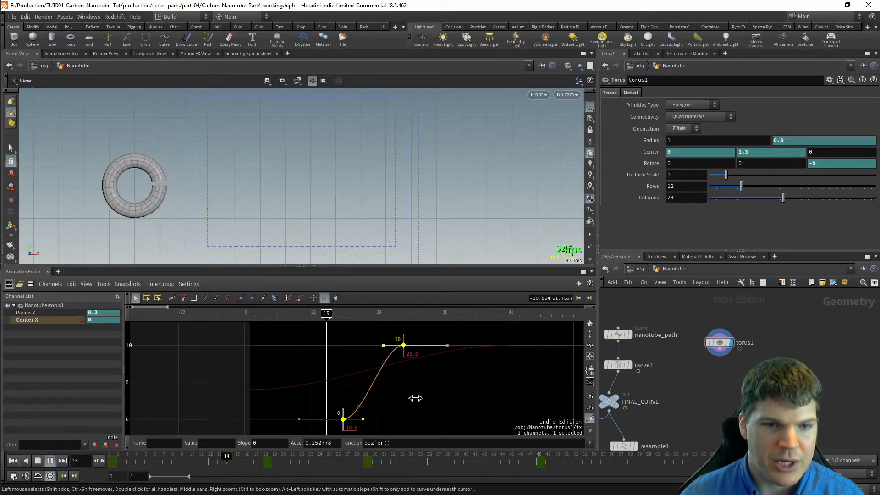
{"action": "key", "text": "ctrl+Up"}
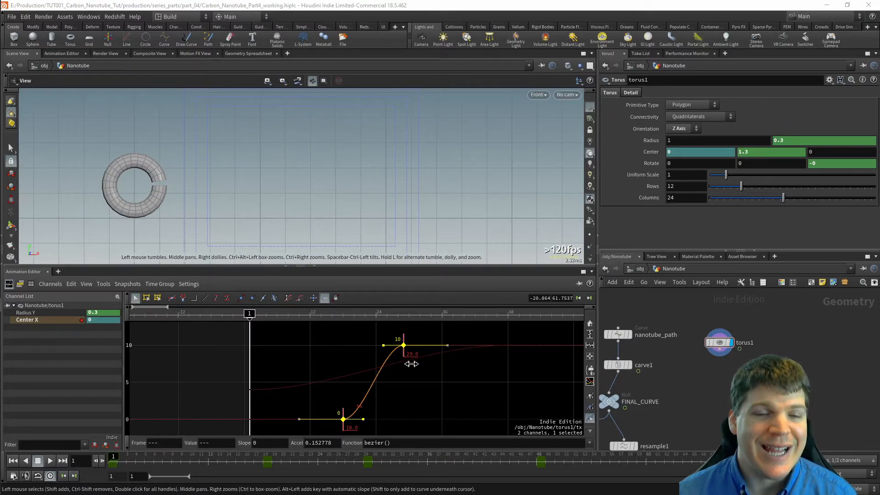
- Try moving the Center X end keyframe to nearby frames such as 27, and undo each move
{"action": "left_click_drag", "start_coordinate": [403, 345], "coordinate": [383, 353]}
{"action": "key", "text": "ctrl+z"}
{"action": "key", "text": "ctrl+z"}
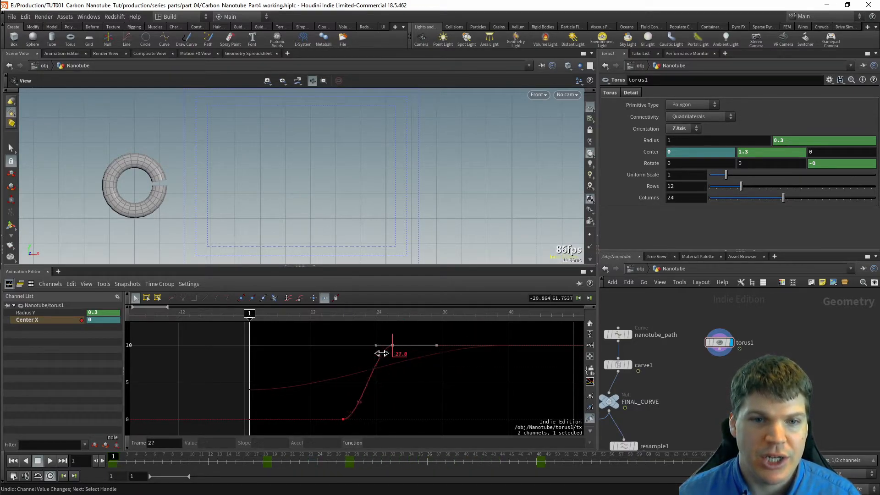
{"action": "key", "text": "ctrl+z"}
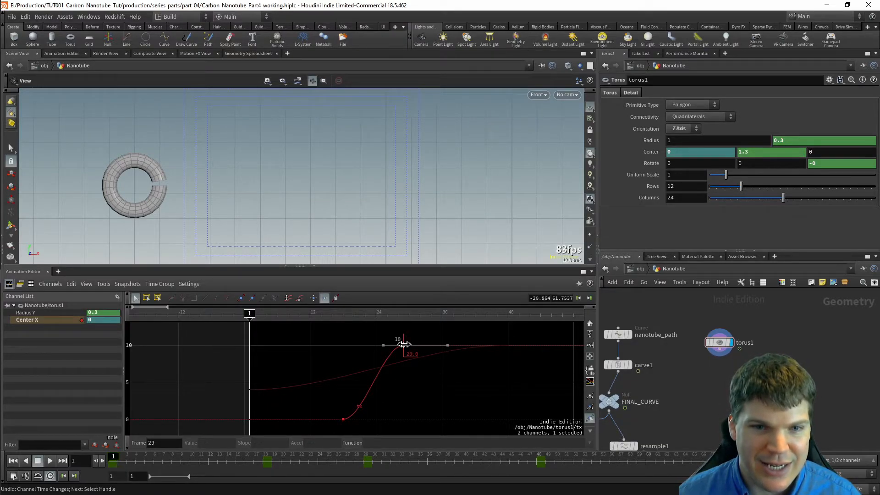
{"action": "mouse_move", "coordinate": [404, 344]}
{"action": "left_mouse_down"}
{"action": "mouse_move", "coordinate": [368, 324]}
{"action": "mouse_move", "coordinate": [407, 353]}
{"action": "mouse_move", "coordinate": [399, 357]}
{"action": "mouse_move", "coordinate": [420, 349]}
{"action": "mouse_move", "coordinate": [402, 339]}
{"action": "mouse_move", "coordinate": [398, 354]}
{"action": "mouse_move", "coordinate": [410, 354]}
{"action": "left_mouse_up"}
{"action": "key", "text": "ctrl+z"}
{"action": "key", "text": "ctrl+z"}
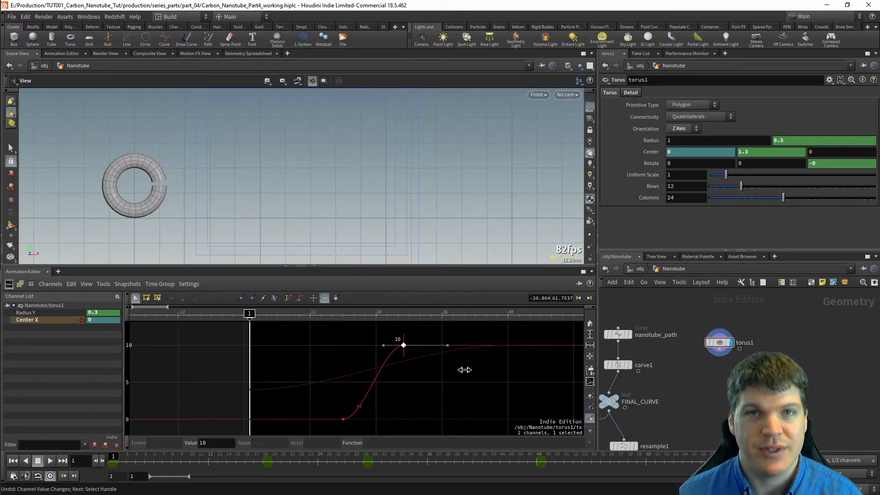
{"action": "left_click", "coordinate": [406, 357]}
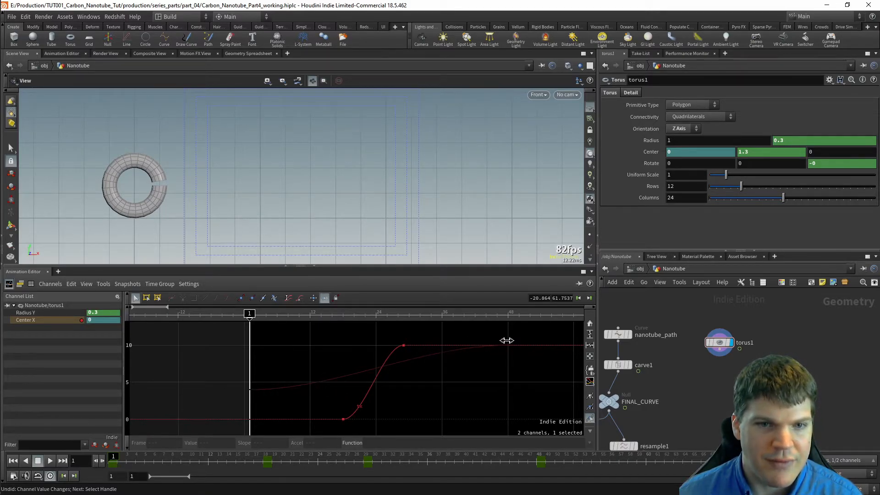
- Refresh the curve snapshot by switching between Radius Y and Center X, and move the Center X end keyframe to frame 42 to compare against it
{"action": "left_click", "coordinate": [26, 314]}
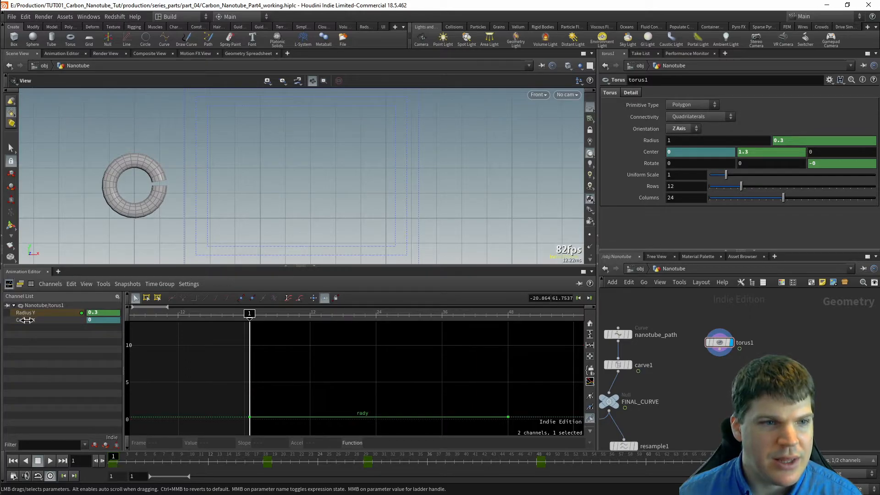
{"action": "left_click", "coordinate": [27, 320]}
{"action": "left_click", "coordinate": [26, 313]}
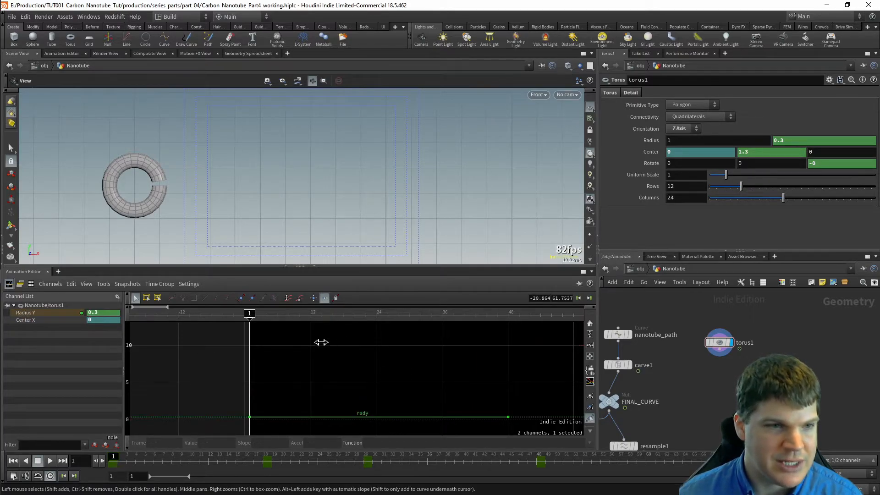
{"action": "left_click", "coordinate": [55, 320]}
{"action": "left_click_drag", "start_coordinate": [403, 345], "coordinate": [493, 353]}
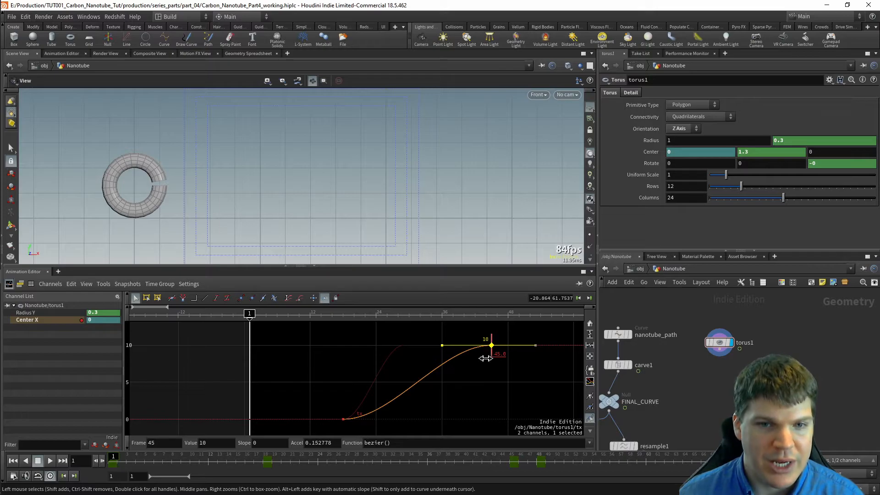
{"action": "mouse_move", "coordinate": [491, 352]}
{"action": "left_mouse_down"}
{"action": "mouse_move", "coordinate": [403, 352]}
{"action": "mouse_move", "coordinate": [475, 352]}
{"action": "left_mouse_up"}
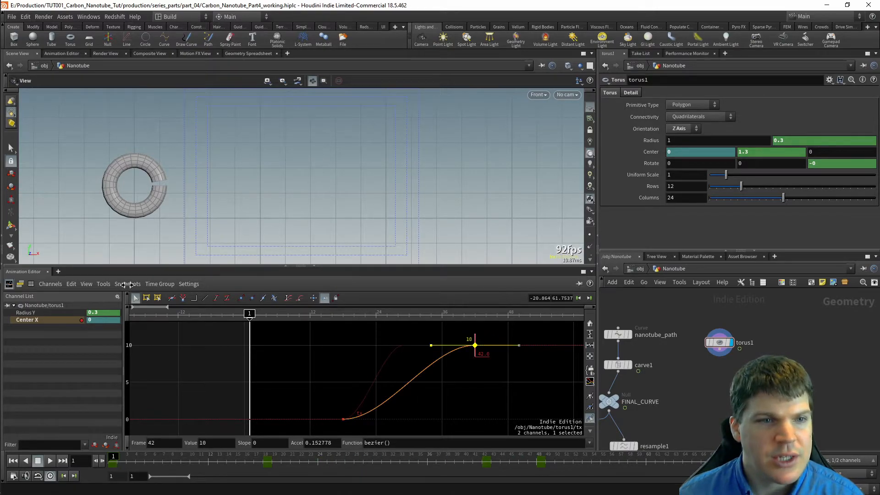
{"action": "left_click", "coordinate": [127, 283]}
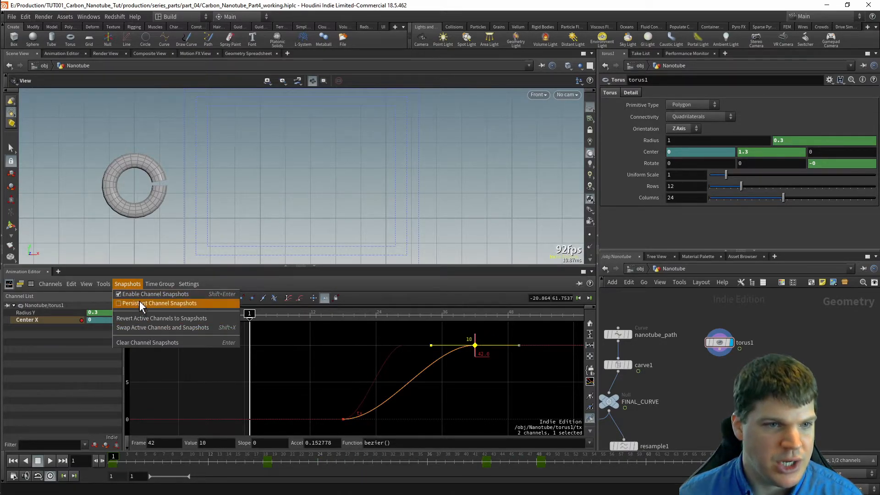
{"action": "left_click", "coordinate": [160, 327]}
- Place the first Center X keyframe at frame 1 and the end keyframe at frame 48
{"action": "left_click_drag", "start_coordinate": [370, 431], "coordinate": [277, 419]}
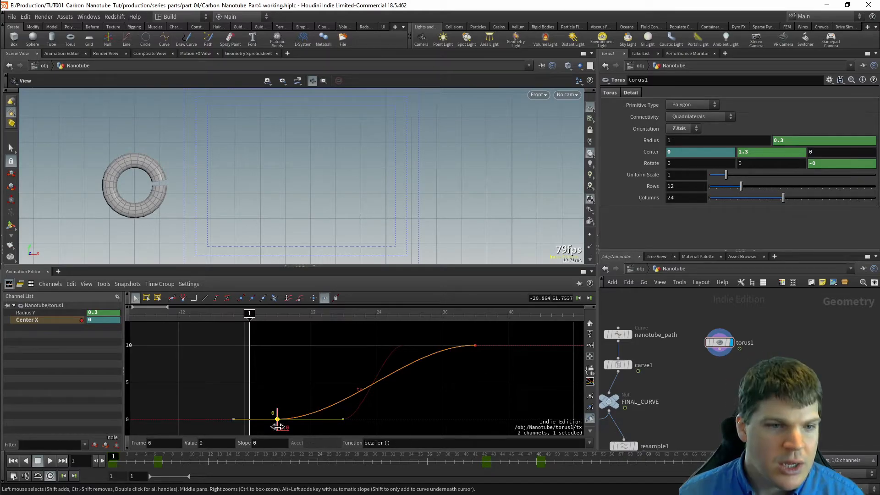
{"action": "type", "text": "1"}
{"action": "key", "text": "Return"}
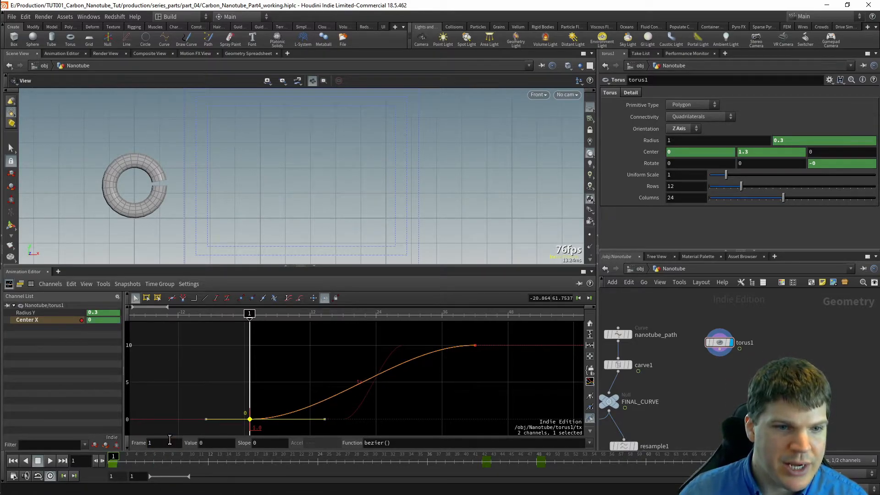
{"action": "left_click", "coordinate": [475, 345]}
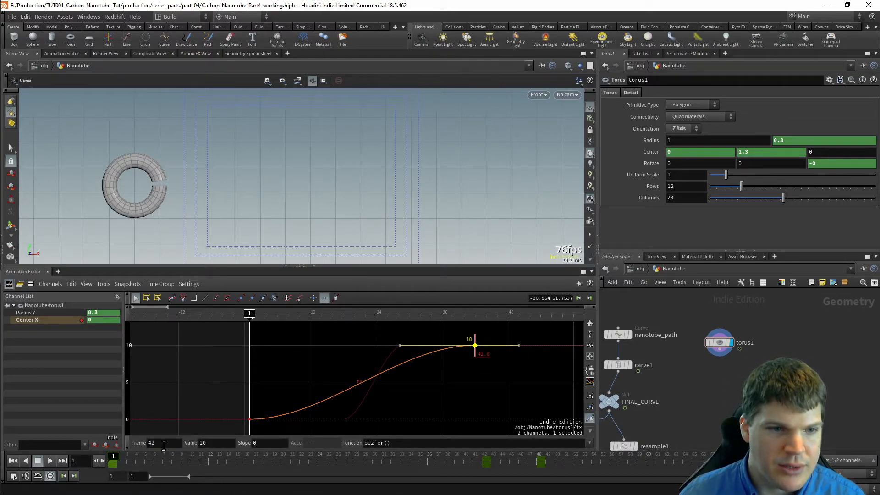
{"action": "left_click", "coordinate": [164, 444]}
{"action": "type", "text": "48"}
{"action": "key", "text": "Return"}
{"action": "left_click", "coordinate": [448, 389]}
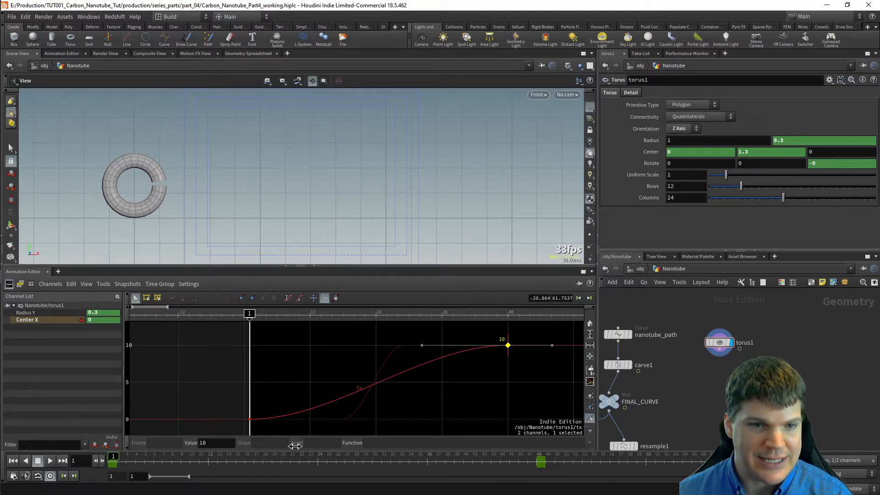
- Lengthen the facing horizontal Bezier handles of both Center X keyframes, the start handle to an accel of about 1.53, and play the animation
{"action": "left_click", "coordinate": [422, 346]}
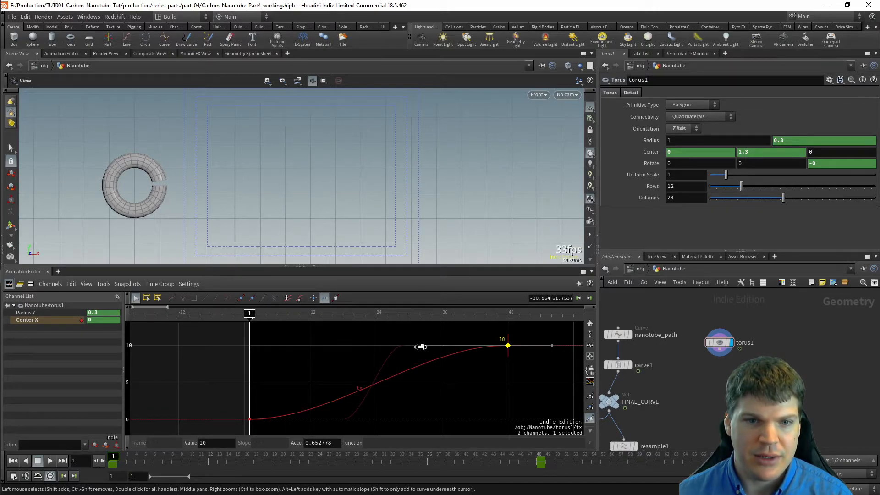
{"action": "left_click_drag", "start_coordinate": [421, 344], "coordinate": [325, 348]}
{"action": "left_click", "coordinate": [247, 419]}
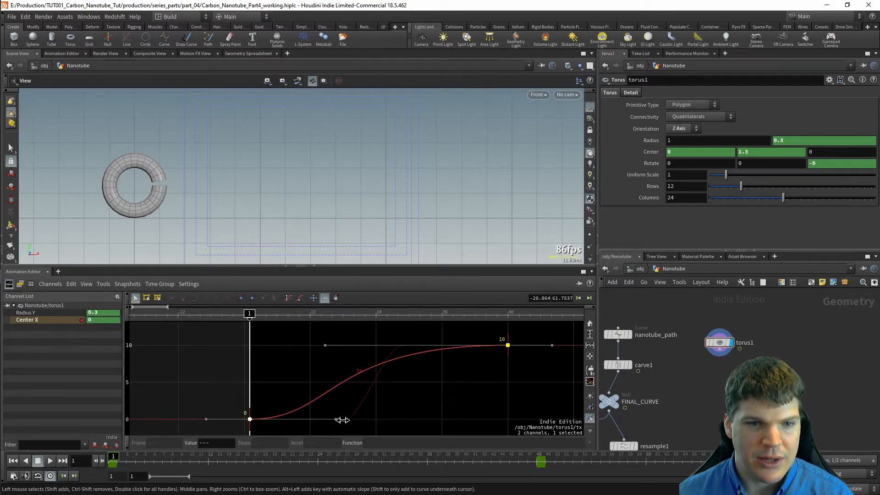
{"action": "left_click_drag", "start_coordinate": [334, 419], "coordinate": [451, 411]}
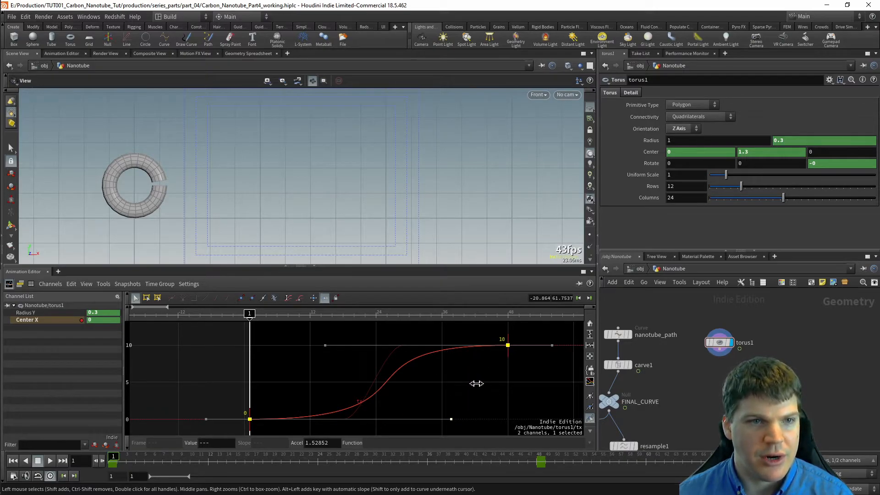
{"action": "key", "text": "Up"}
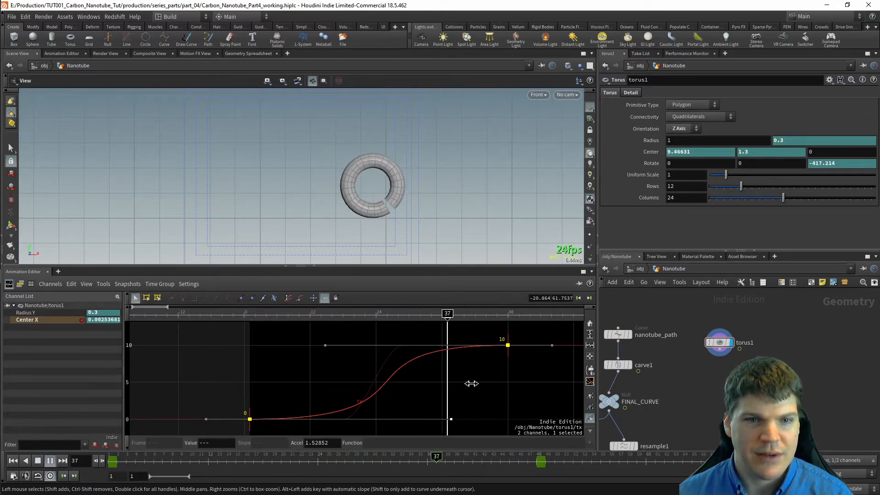
{"action": "key", "text": "Up"}
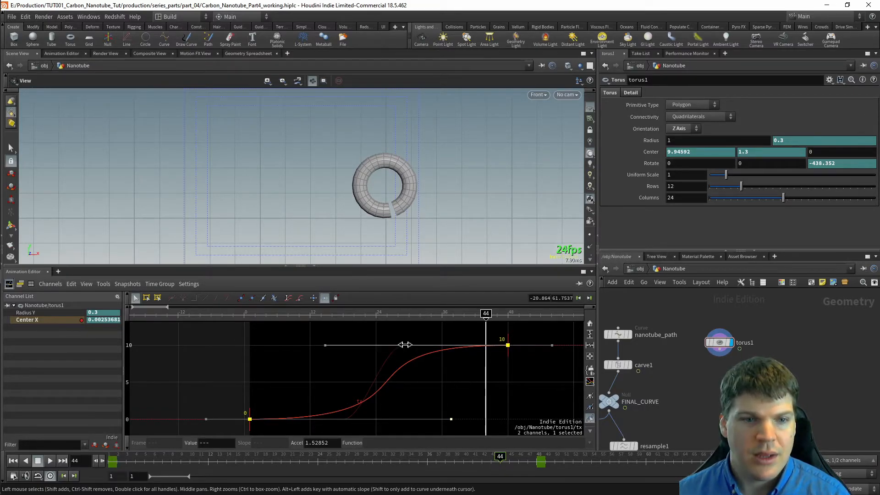
- Tilt the Center X end keyframe's handle steeply to a slope of about 14.3 and replay the animation from the first frame
{"action": "mouse_move", "coordinate": [404, 344]}
{"action": "left_mouse_down"}
{"action": "mouse_move", "coordinate": [404, 334]}
{"action": "mouse_move", "coordinate": [408, 369]}
{"action": "mouse_move", "coordinate": [403, 340]}
{"action": "left_mouse_up"}
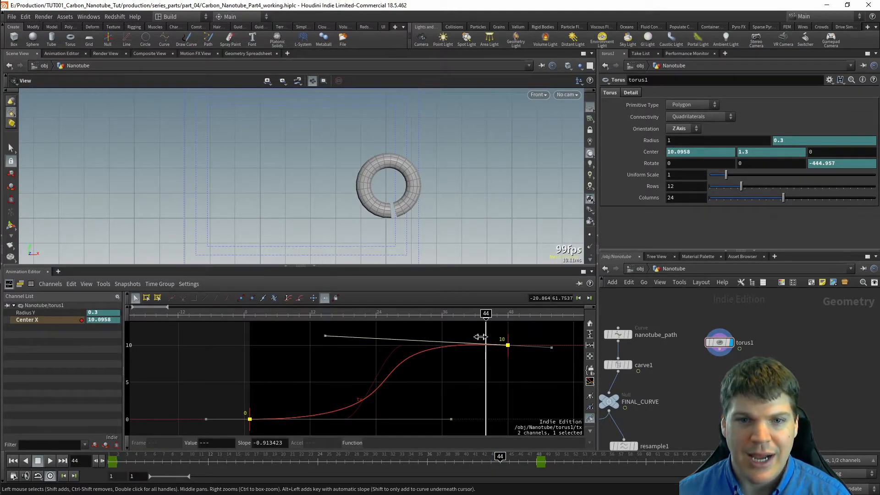
{"action": "left_click_drag", "start_coordinate": [420, 340], "coordinate": [439, 400]}
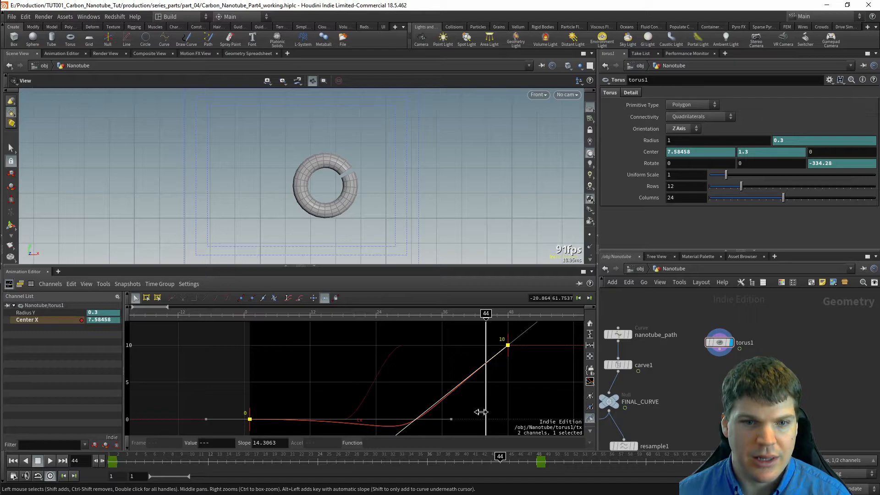
{"action": "key", "text": "ctrl+Up"}
{"action": "key", "text": "Up"}
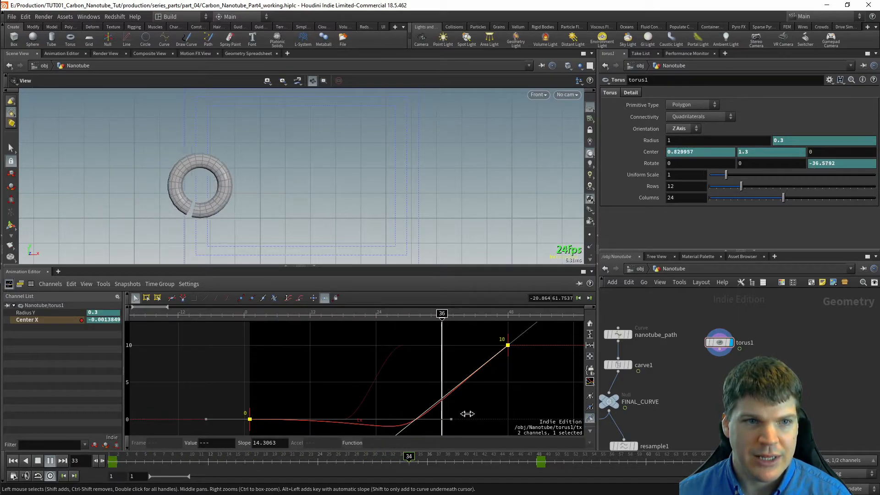
{"action": "key", "text": "Up"}
{"action": "key", "text": "ctrl+Up"}
{"action": "key", "text": "Up"}
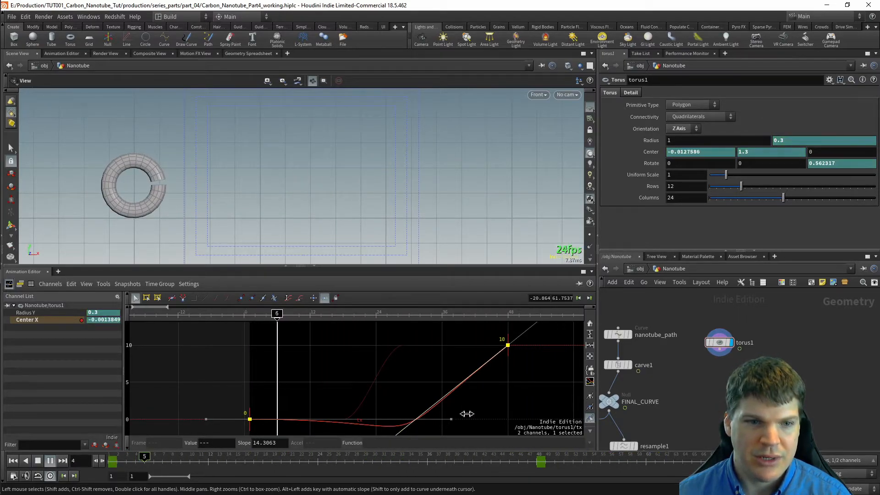
{"action": "key", "text": "Up"}
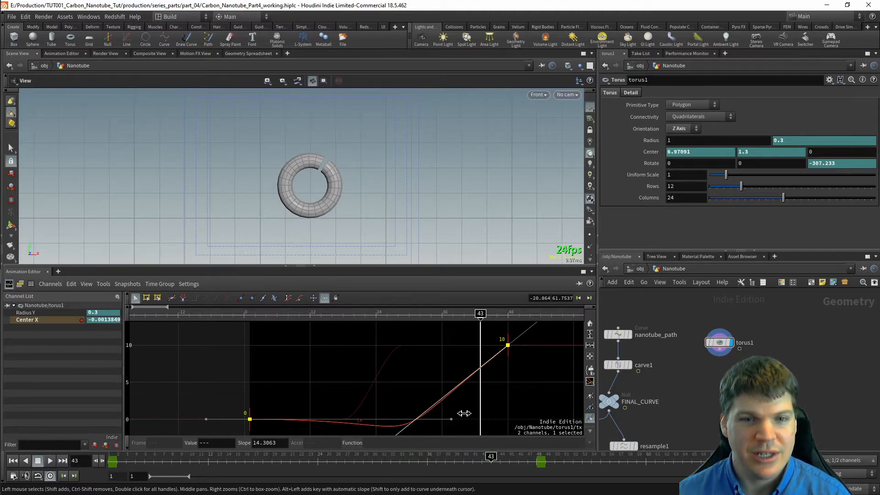
- Shorten the end keyframe's handle, steepen the start keyframe's handle to a slope of about 32.85, and play the Center X animation
{"action": "left_click_drag", "start_coordinate": [462, 381], "coordinate": [486, 390]}
{"action": "left_click_drag", "start_coordinate": [452, 418], "coordinate": [284, 357]}
{"action": "key", "text": "Up"}
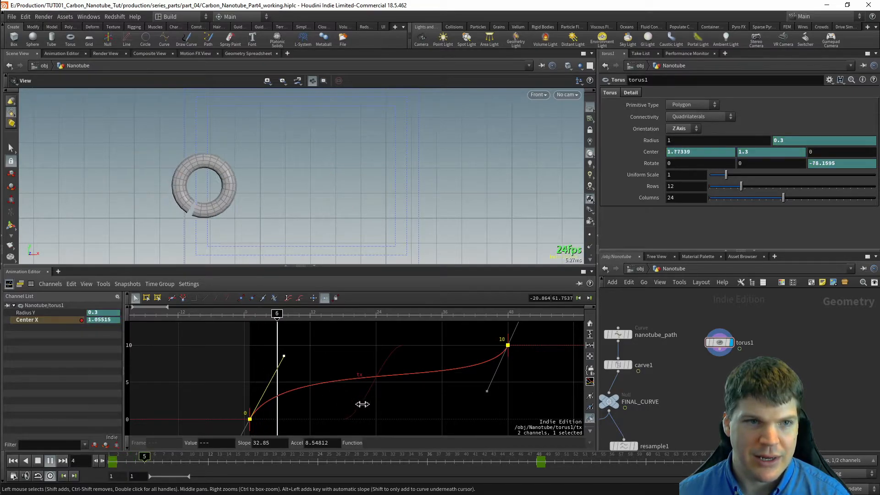
{"action": "key", "text": "Up"}
{"action": "key", "text": "ctrl+Up"}
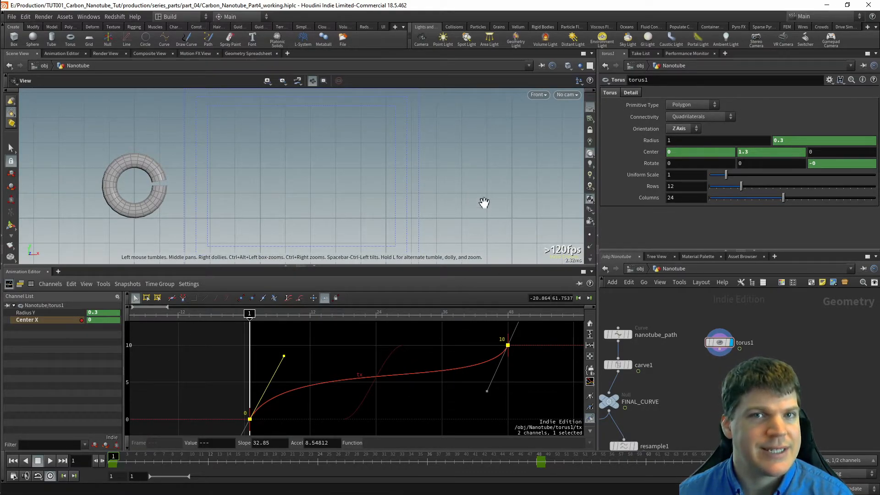
- Align both Center X handles into a nearly straight curve, with a start slope of about 5.76
{"action": "left_click_drag", "start_coordinate": [487, 391], "coordinate": [426, 378]}
{"action": "left_click_drag", "start_coordinate": [286, 353], "coordinate": [350, 388]}
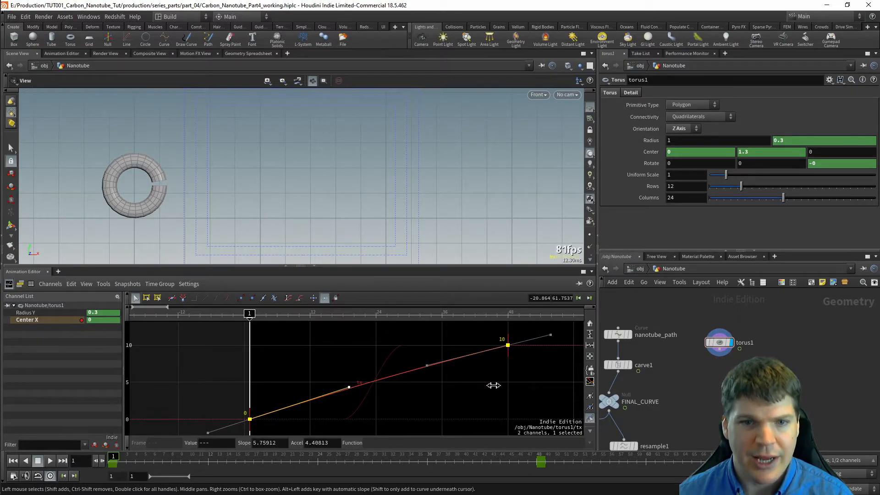
{"action": "left_click", "coordinate": [444, 336]}
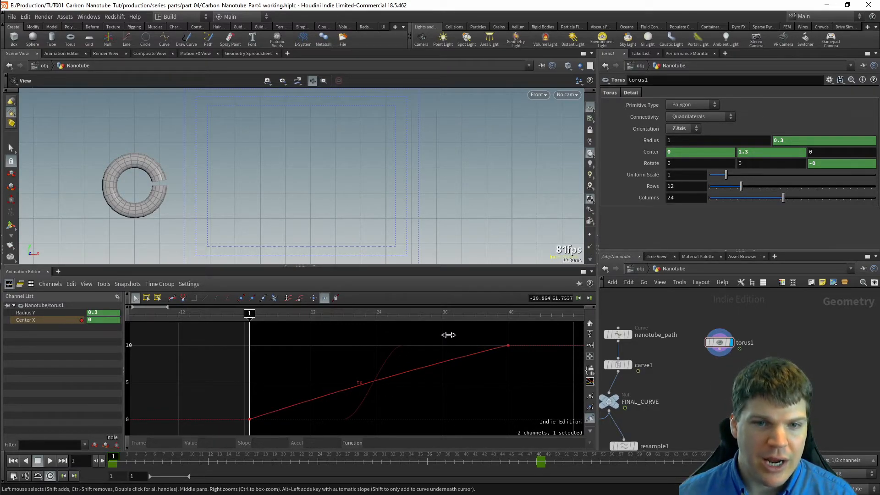
- Straighten the Center X curve between its two selected keyframes and play the animation from the first frame
{"action": "key", "text": "ctrl+a"}
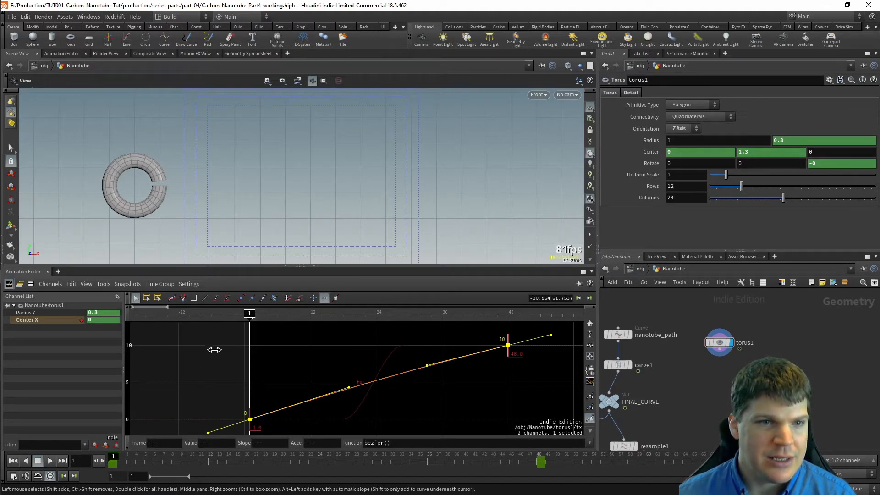
{"action": "left_click", "coordinate": [216, 298]}
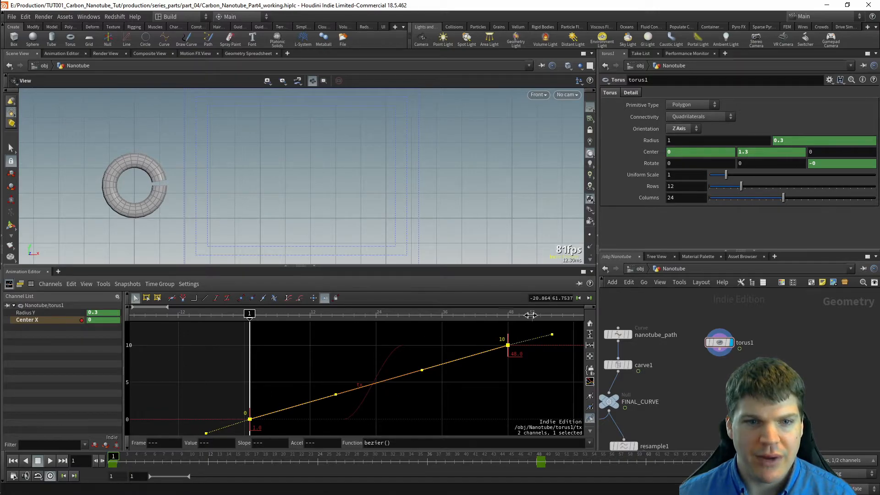
{"action": "key", "text": "Up"}
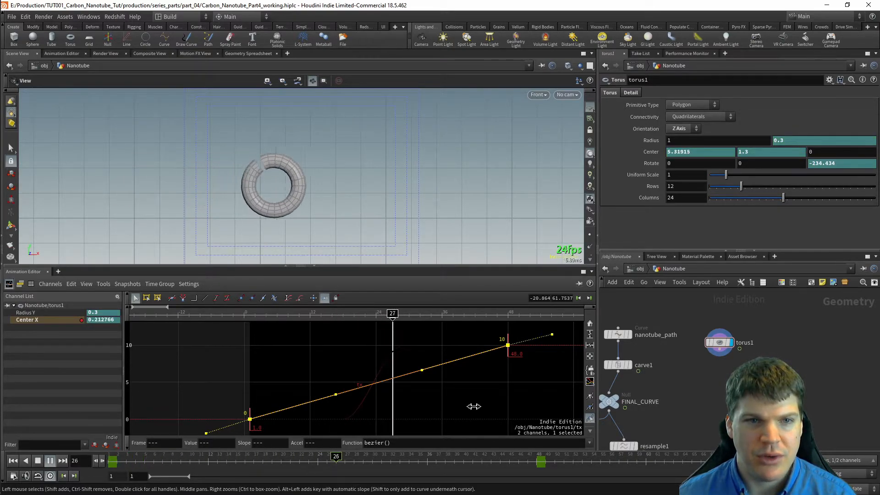
{"action": "key", "text": "Up"}
{"action": "key", "text": "Up"}
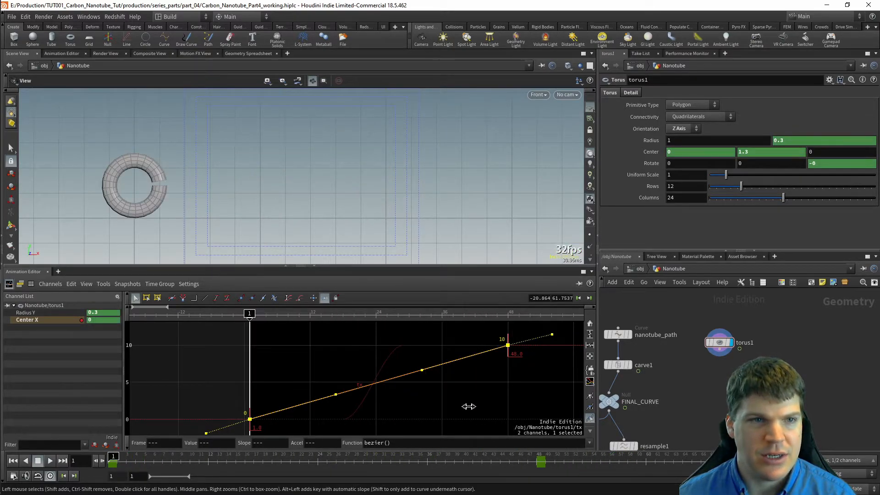
{"action": "key", "text": "Up"}
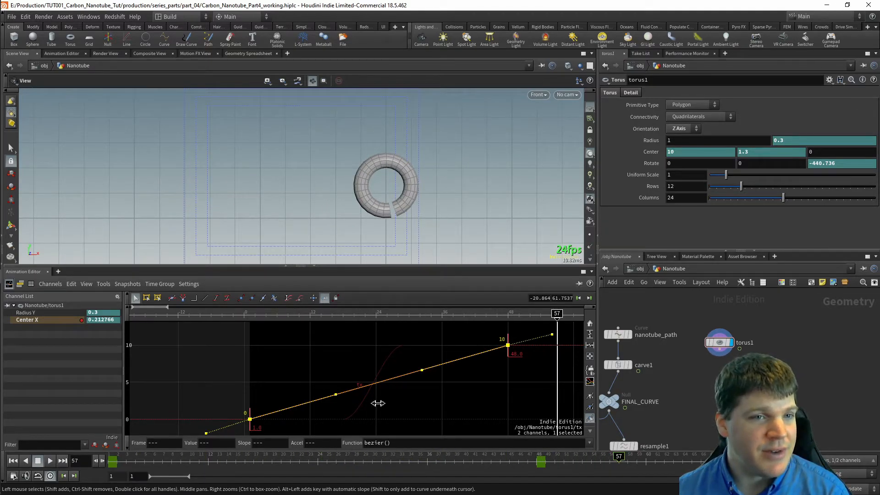
- Collapse the Animation Editor and set the torus's Center X keyframe at frame 48 to 4
{"action": "left_click", "coordinate": [315, 268]}
{"action": "key", "text": "ctrl+Up"}
{"action": "key", "text": "Up"}
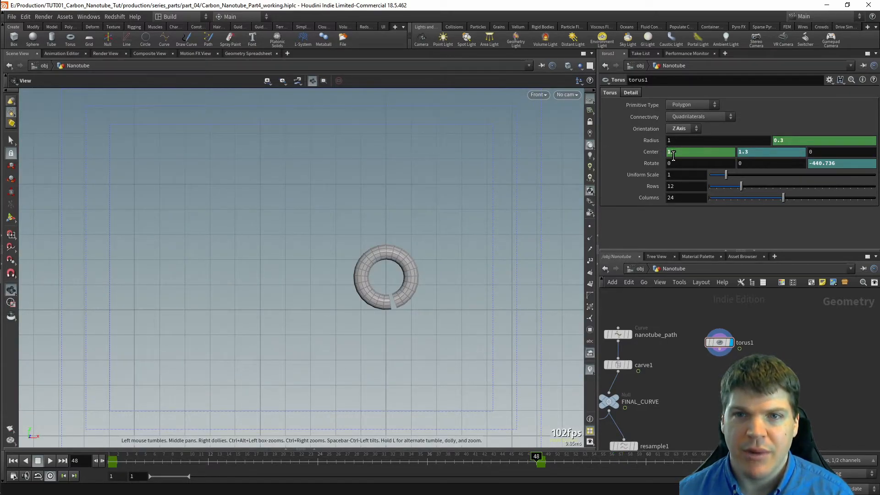
{"action": "left_click", "coordinate": [679, 152]}
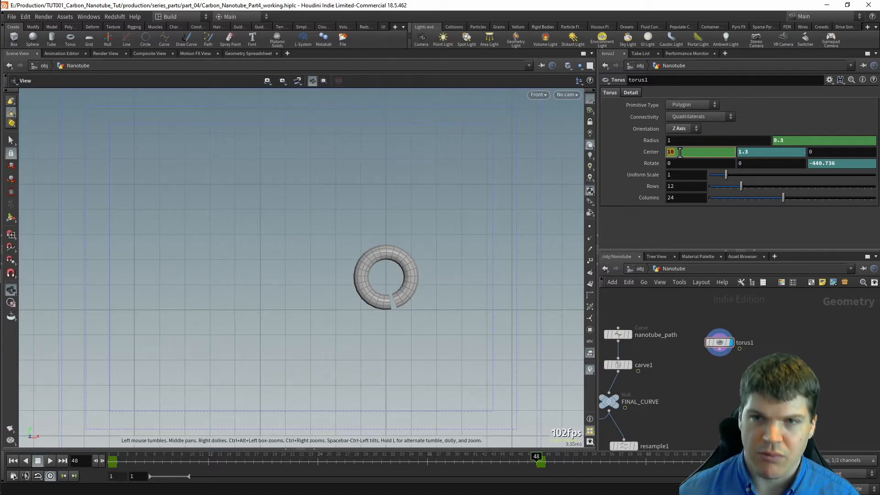
{"action": "type", "text": "4"}
{"action": "key", "text": "Return"}
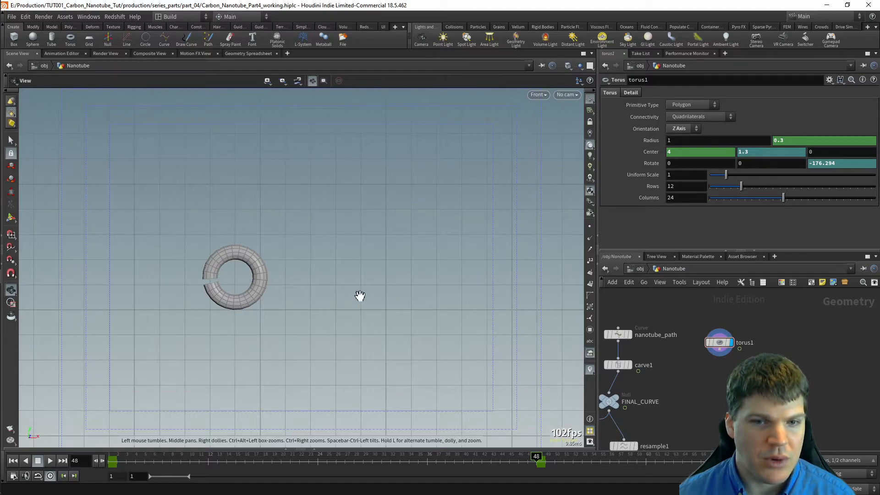
- Play the torus animation twice from the first frame to examine how its speed changes
{"action": "key", "text": "ctrl+Up"}
{"action": "key", "text": "Up"}
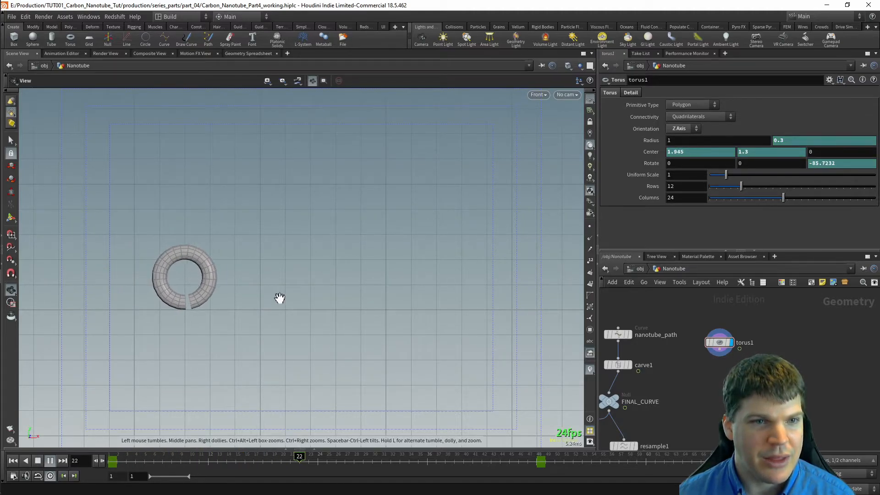
{"action": "key", "text": "Up"}
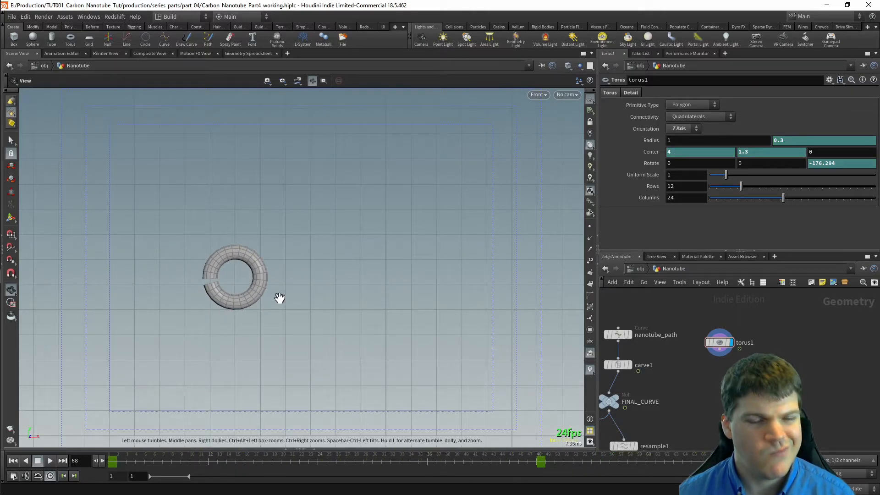
{"action": "key", "text": "ctrl+Up"}
{"action": "key", "text": "Up"}
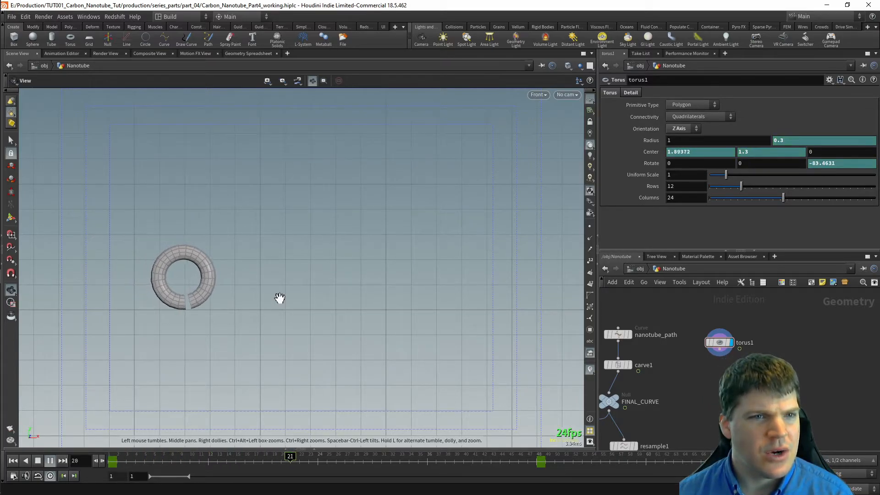
{"action": "key", "text": "Up"}
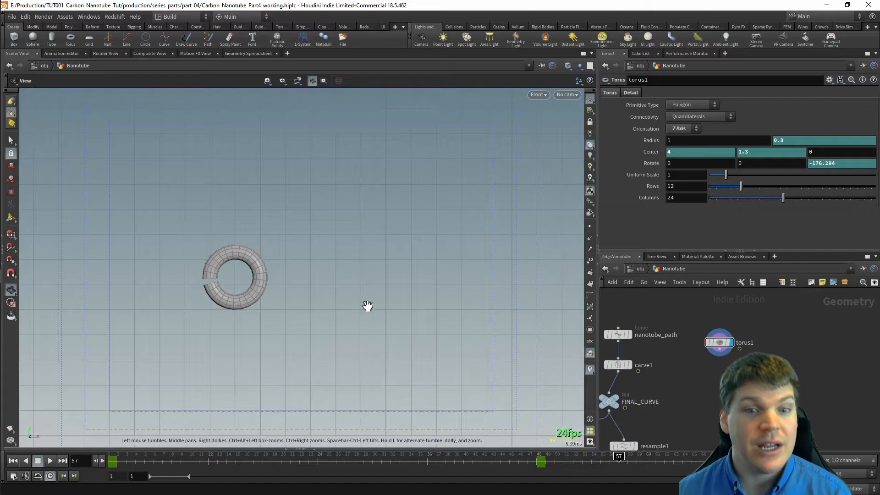
- Reopen the Animation Editor and examine the handle directions of the Center X start and end keyframes
{"action": "left_click", "coordinate": [313, 448]}
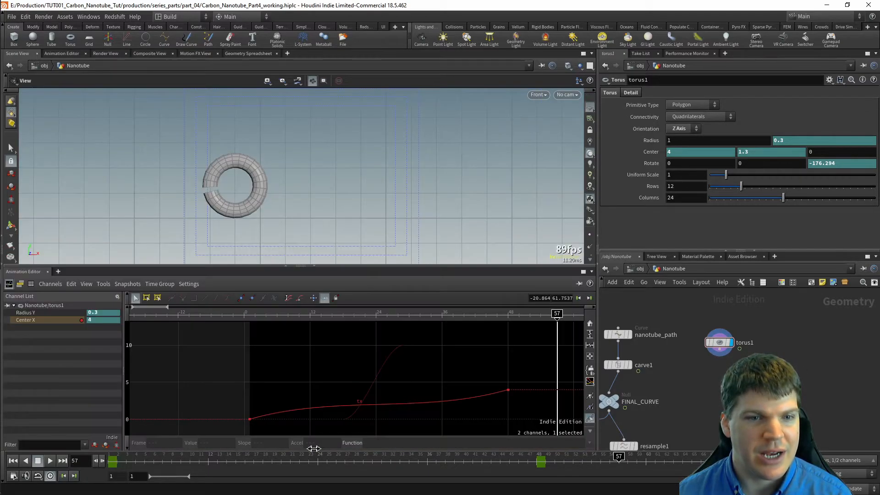
{"action": "middle_click_drag", "start_coordinate": [433, 385], "coordinate": [434, 356]}
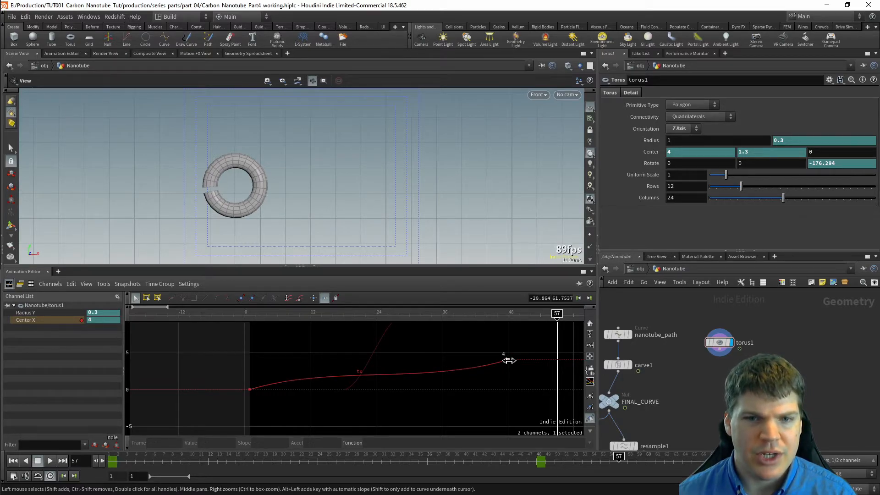
{"action": "left_click", "coordinate": [250, 389]}
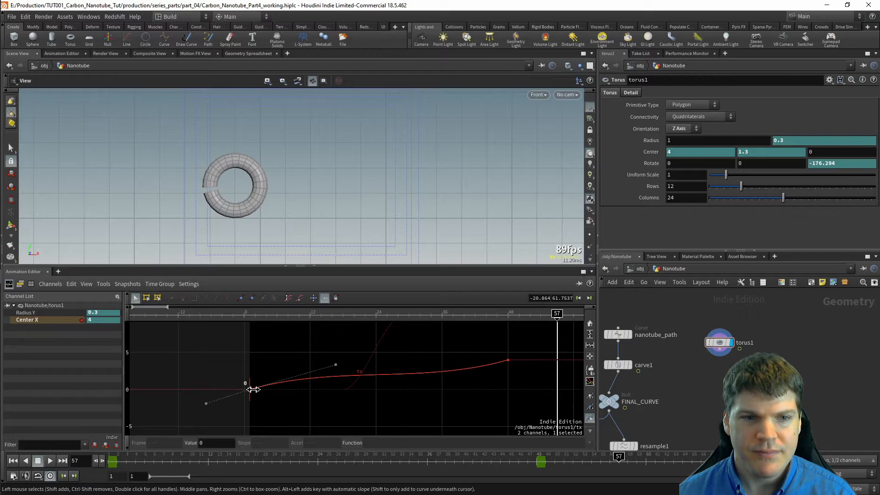
{"action": "left_click", "coordinate": [508, 360]}
{"action": "left_click", "coordinate": [250, 387]}
{"action": "left_click", "coordinate": [506, 360]}
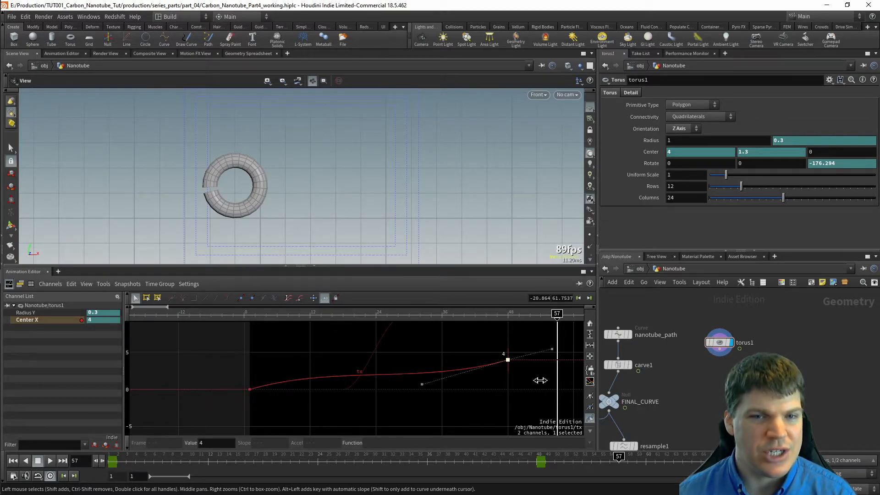
- Raise the Center X end keyframe to a value of about 9.95 and replay the animation from the first frame
{"action": "middle_click_drag", "start_coordinate": [540, 375], "coordinate": [524, 400]}
{"action": "left_click_drag", "start_coordinate": [490, 383], "coordinate": [492, 341]}
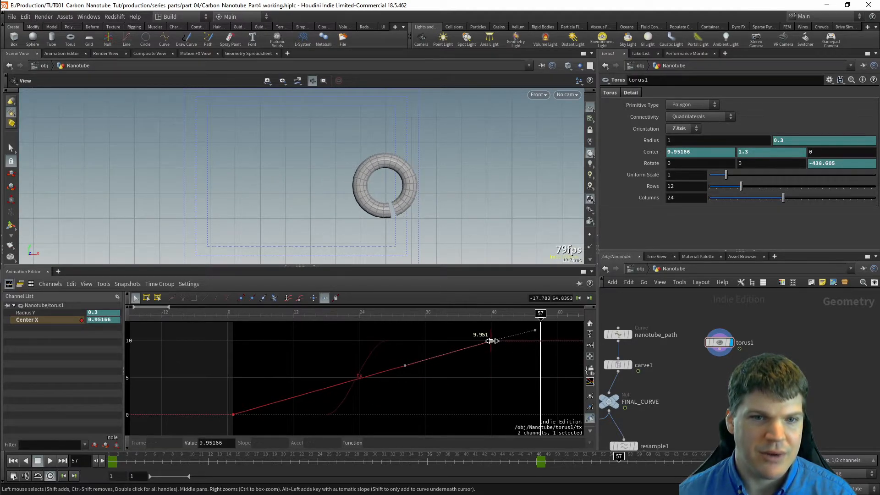
{"action": "key", "text": "ctrl+Up"}
{"action": "key", "text": "Up"}
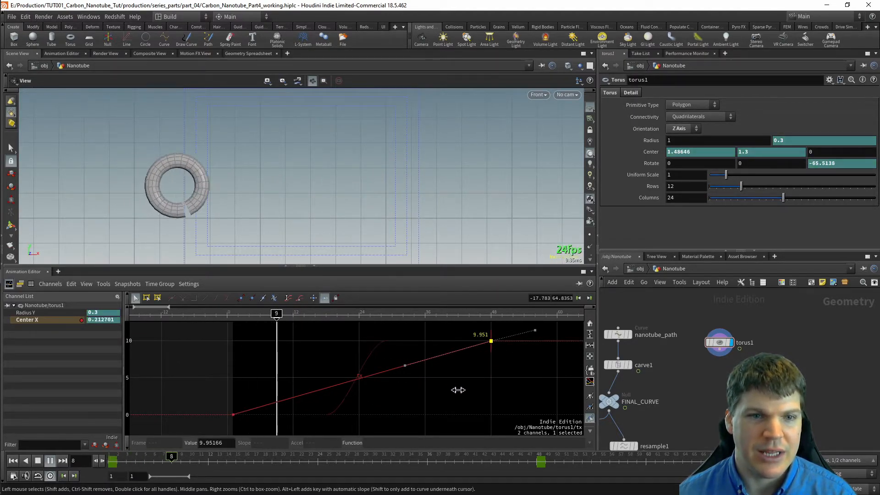
{"action": "key", "text": "Up"}
- Lower the Center X end keyframe to about 3.82 and straighten the curve between both keyframes
{"action": "left_click_drag", "start_coordinate": [489, 340], "coordinate": [490, 386]}
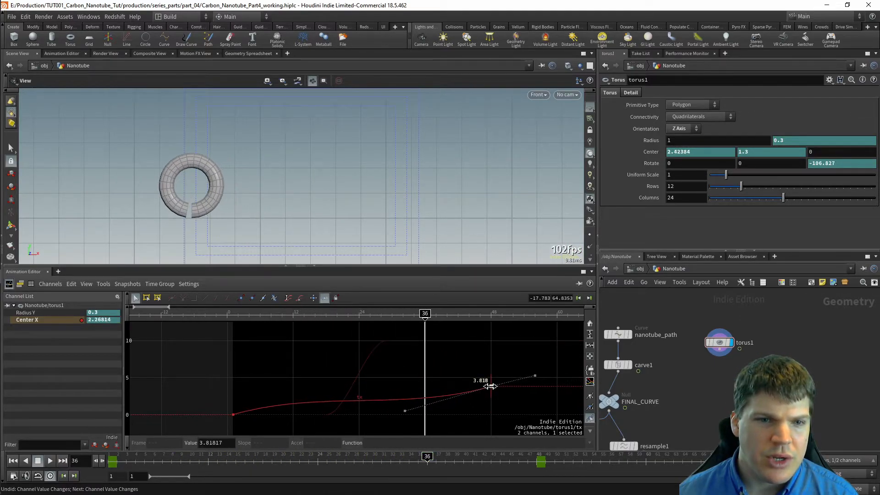
{"action": "left_click_drag", "start_coordinate": [211, 365], "coordinate": [513, 433]}
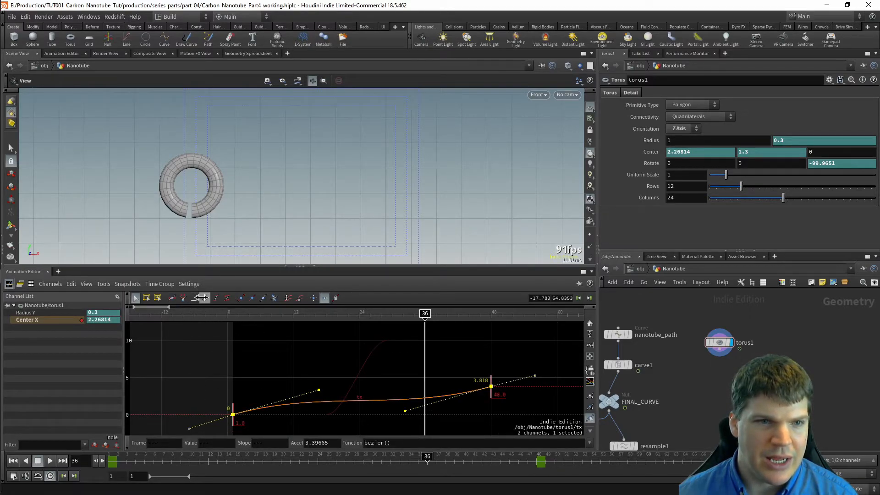
{"action": "left_click", "coordinate": [202, 298]}
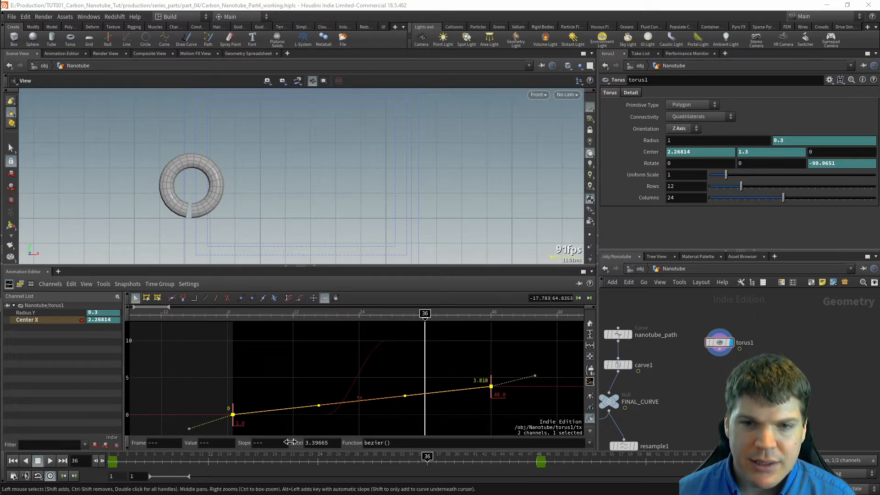
- Add a third Center X keyframe with a value of 5 at frame 72
{"action": "left_click_drag", "start_coordinate": [573, 313], "coordinate": [583, 316]}
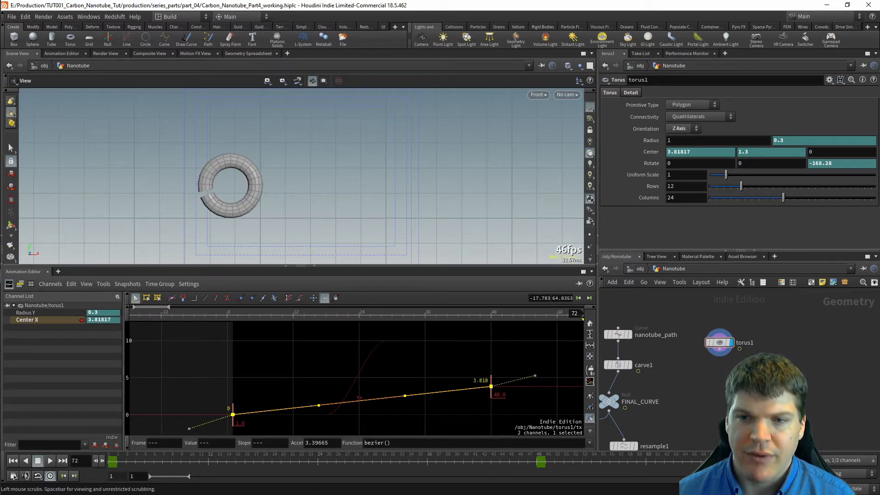
{"action": "left_click", "coordinate": [700, 151]}
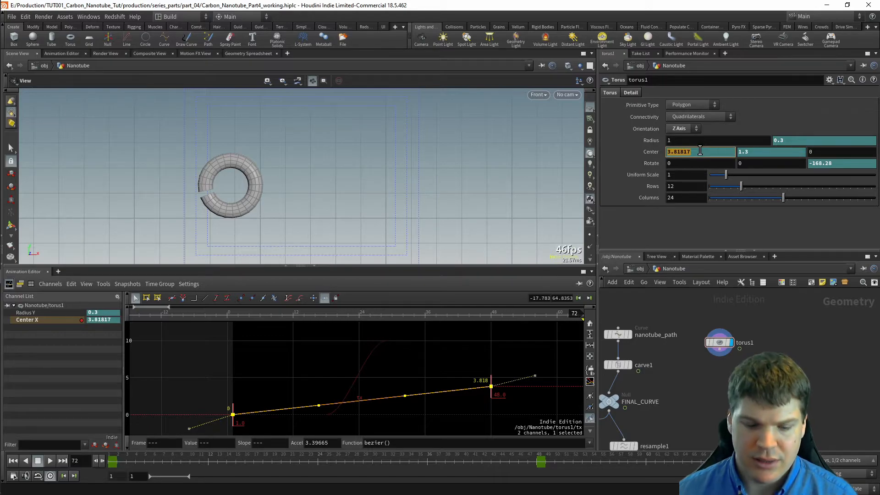
{"action": "type", "text": "5"}
{"action": "key", "text": "Return"}
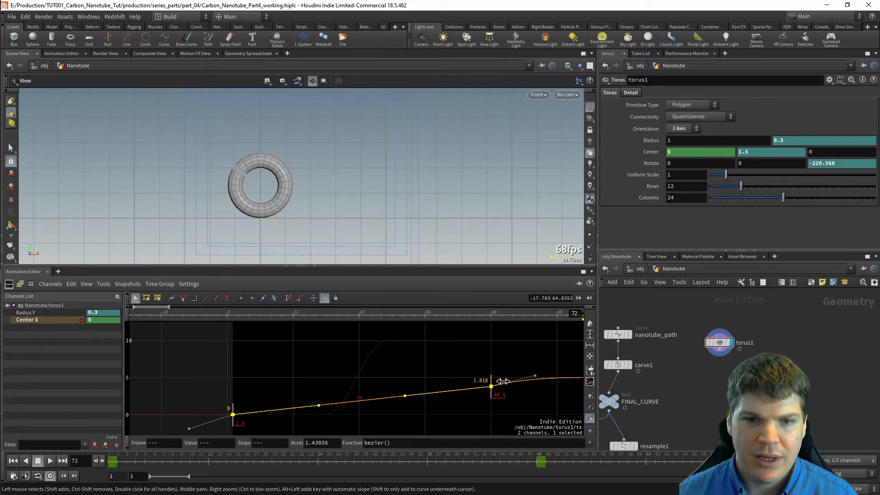
- Try to change the selected frame 48 keyframe to 10 through the torus's Center X parameter
{"action": "left_click", "coordinate": [491, 387]}
{"action": "left_click", "coordinate": [678, 155]}
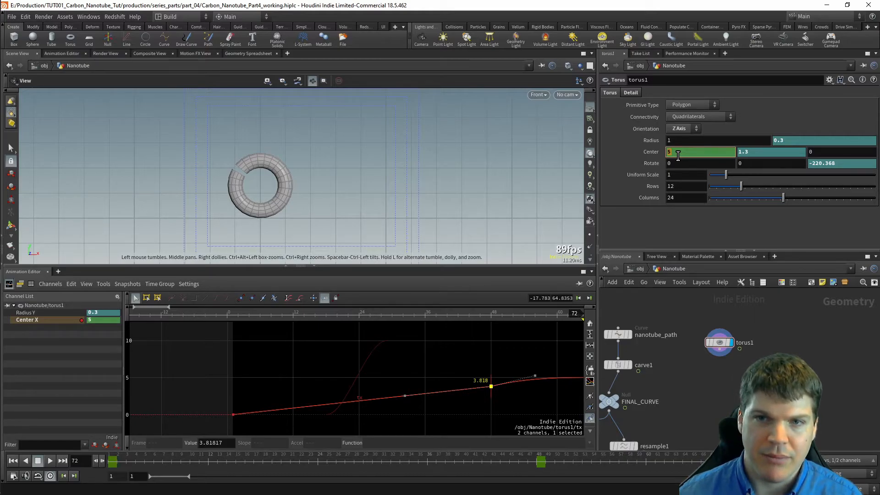
{"action": "type", "text": "10"}
{"action": "key", "text": "Return"}
{"action": "key", "text": "ctrl+z"}
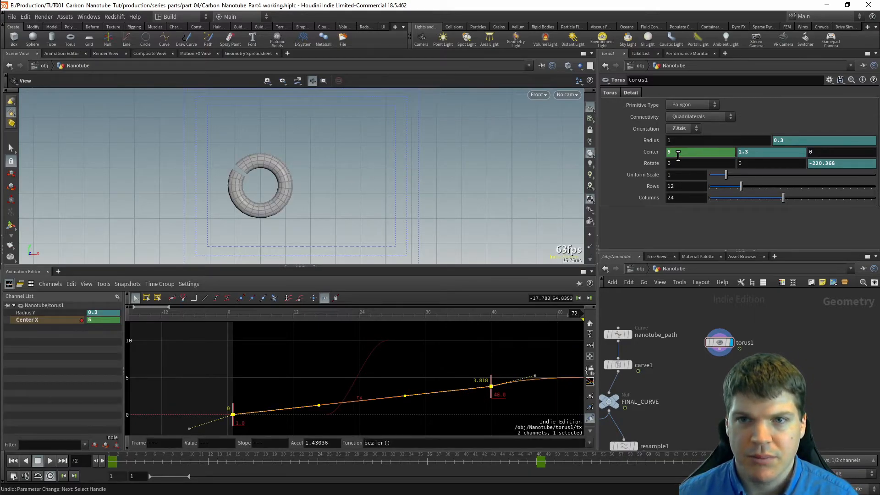
- Go to frame 48 and set the value of the Center X keyframe there to 10 in the Animation Editor
{"action": "left_click_drag", "start_coordinate": [539, 464], "coordinate": [759, 464]}
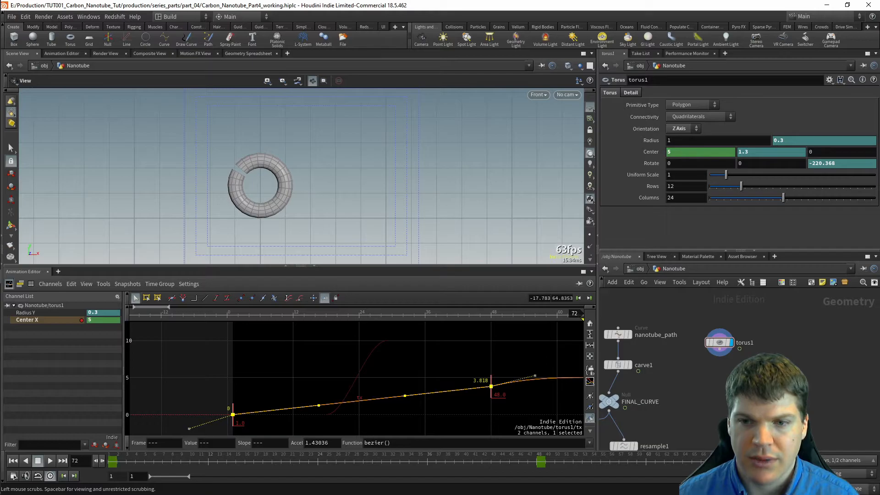
{"action": "left_click", "coordinate": [539, 462]}
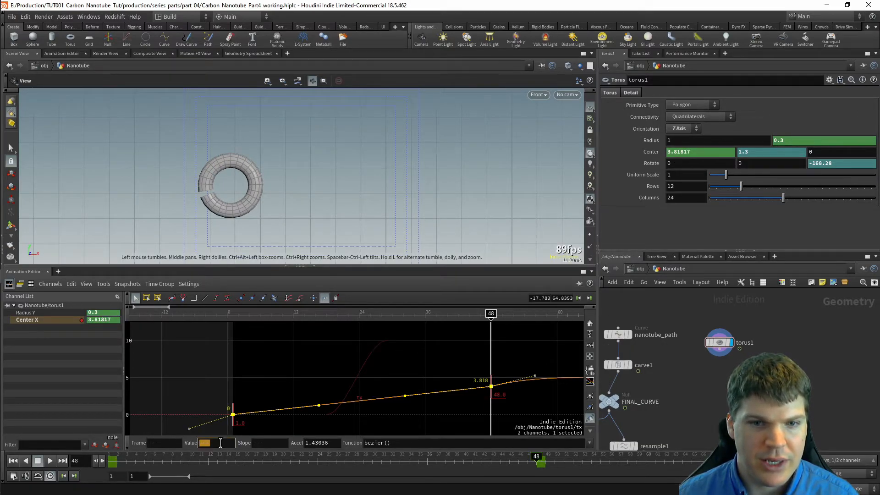
{"action": "left_click", "coordinate": [491, 387]}
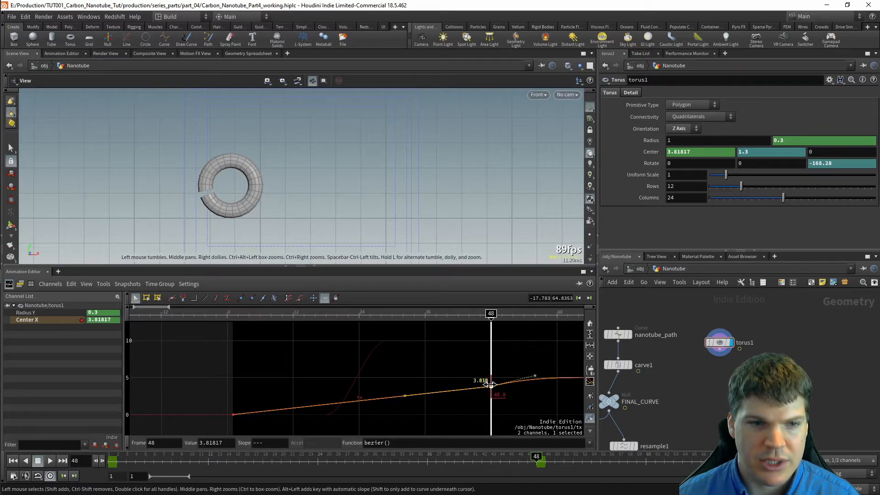
{"action": "left_click", "coordinate": [226, 442]}
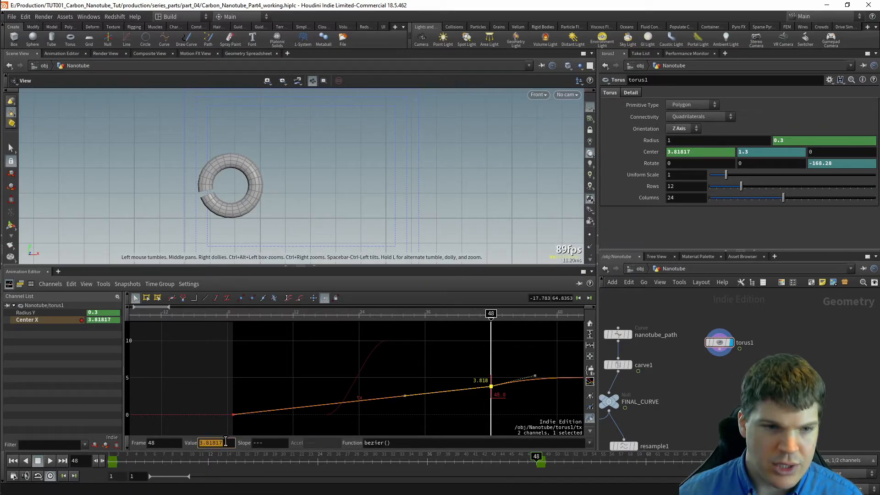
{"action": "type", "text": "10"}
{"action": "key", "text": "Return"}
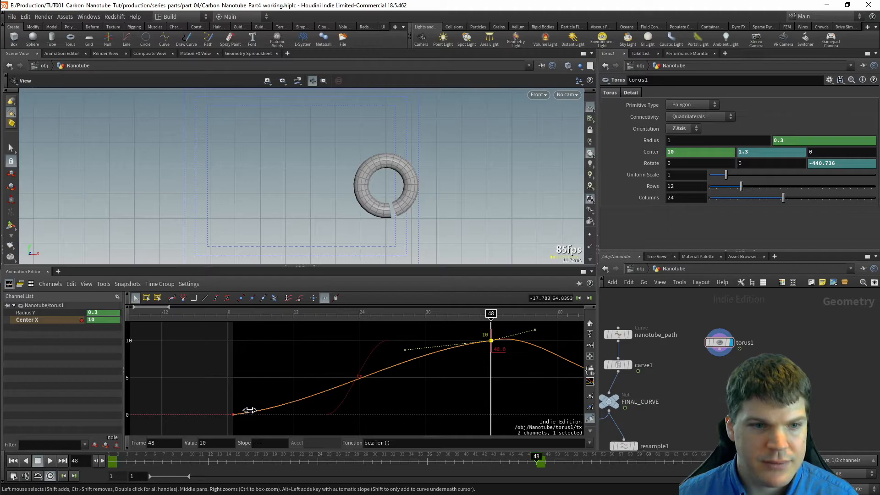
- Frame the whole Center X curve and show the handles of all keyframes before hiding them again
{"action": "left_click", "coordinate": [232, 416]}
{"action": "middle_click_drag", "start_coordinate": [464, 400], "coordinate": [364, 398]}
{"action": "key", "text": "space+h"}
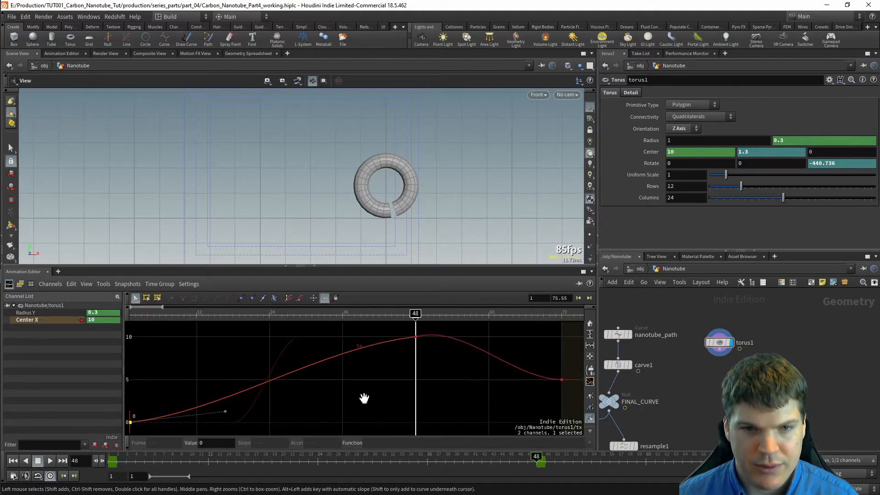
{"action": "scroll", "coordinate": [379, 399], "scroll_direction": "down", "scroll_amount": 1}
{"action": "left_click", "coordinate": [378, 399]}
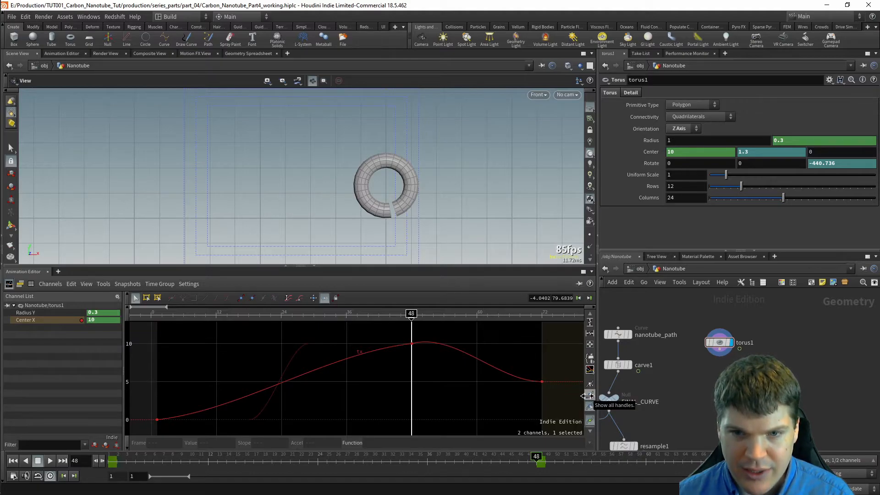
{"action": "left_click", "coordinate": [589, 395]}
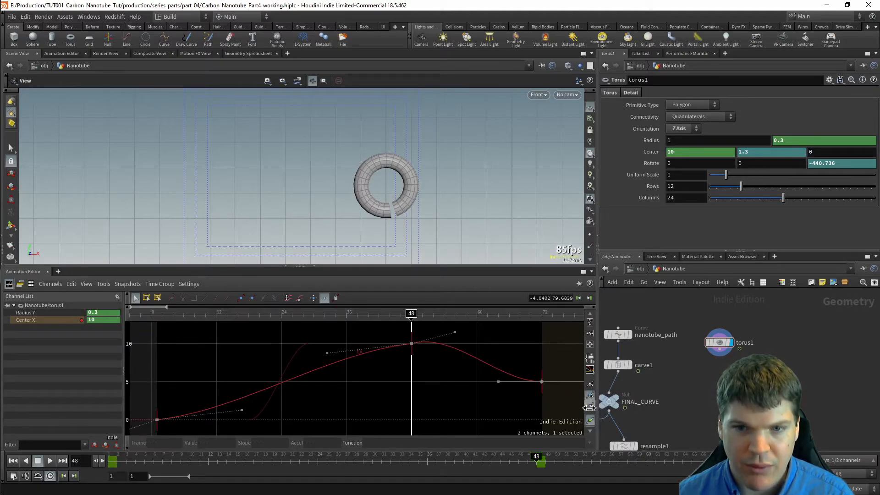
{"action": "left_click", "coordinate": [589, 407]}
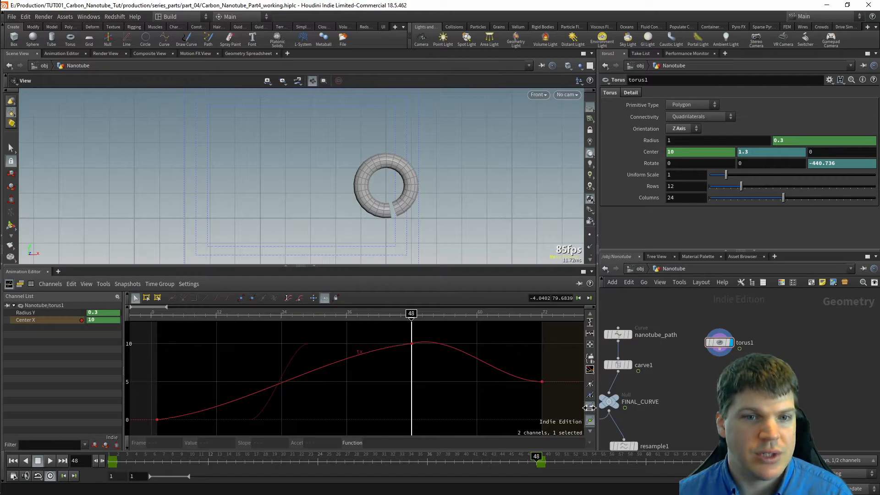
- Show the curve handles and inspect the frame, value, slope and acceleration of the Center X keyframe at frame 48
{"action": "left_click", "coordinate": [411, 343]}
{"action": "left_click", "coordinate": [589, 395]}
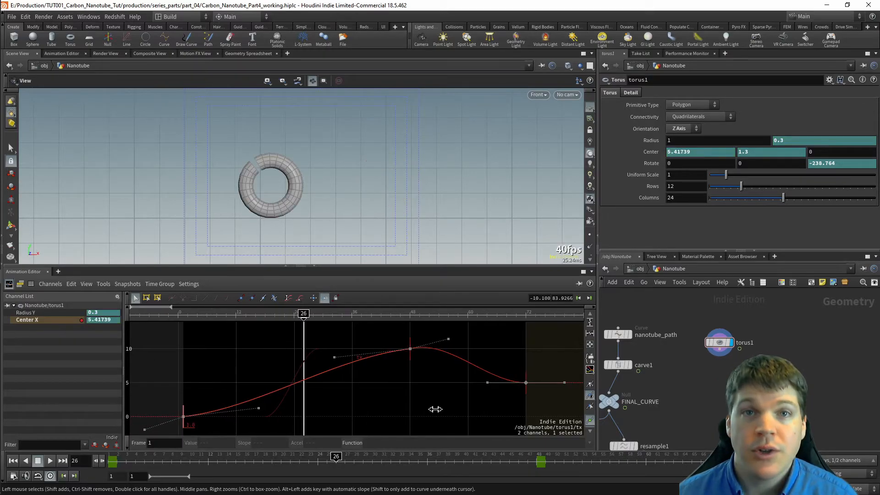
{"action": "left_click", "coordinate": [409, 357]}
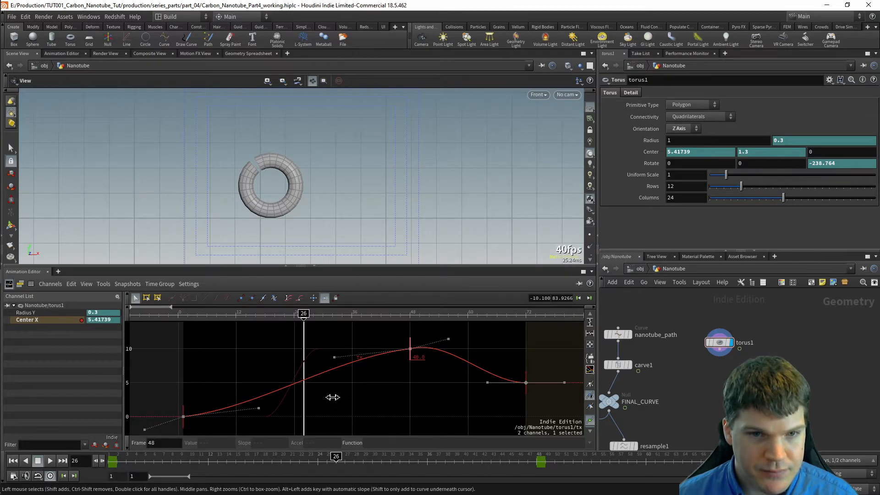
{"action": "left_click", "coordinate": [411, 349]}
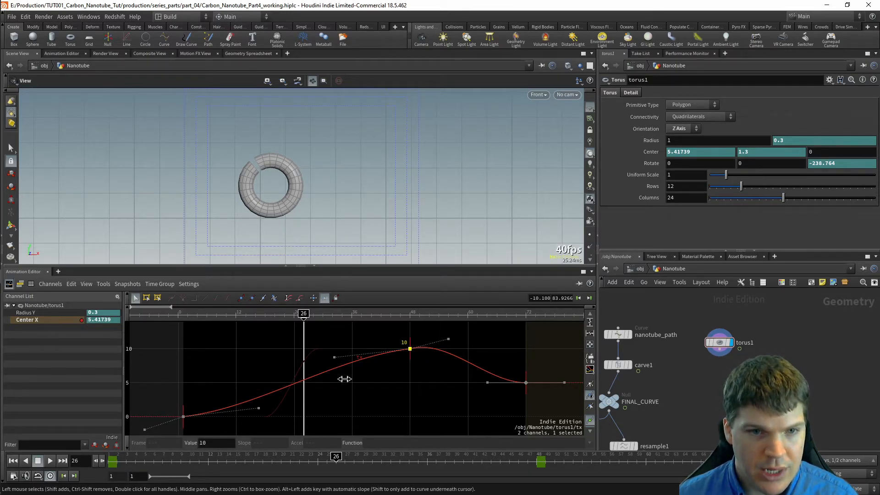
{"action": "left_click", "coordinate": [360, 353]}
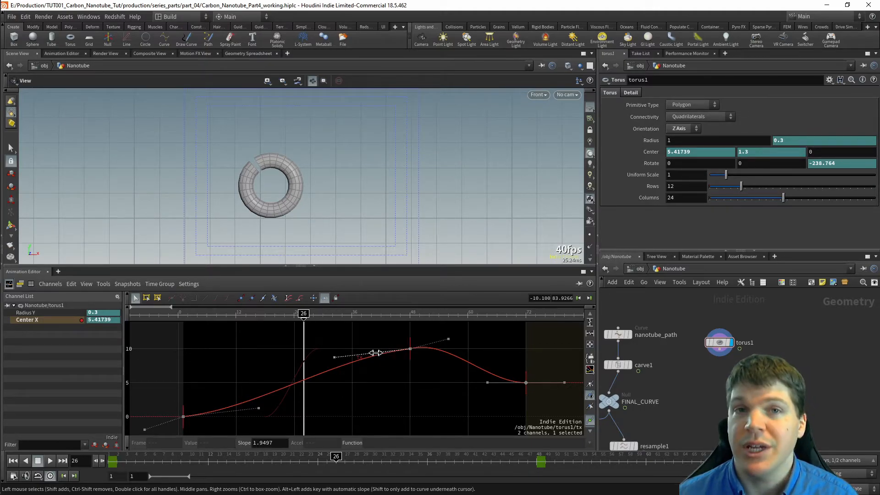
{"action": "left_click", "coordinate": [333, 356]}
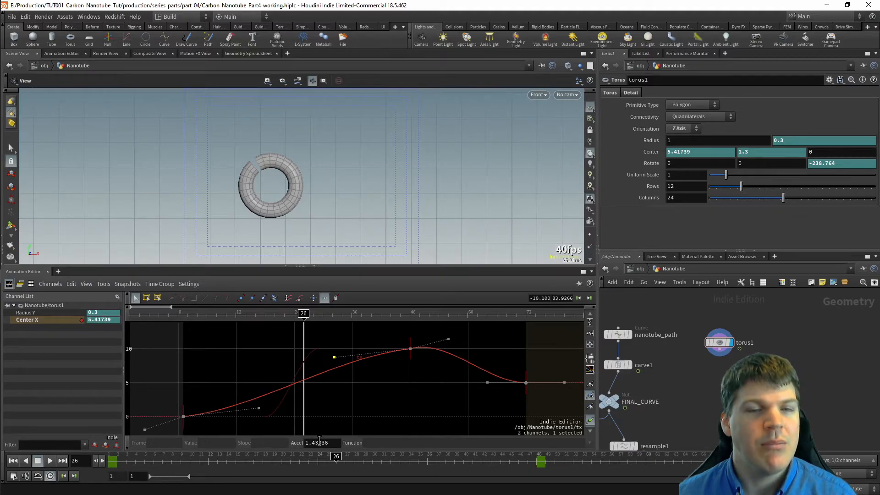
- Set the function of the Center X segment between frames 1 and 48 to constant()
{"action": "left_click", "coordinate": [326, 370]}
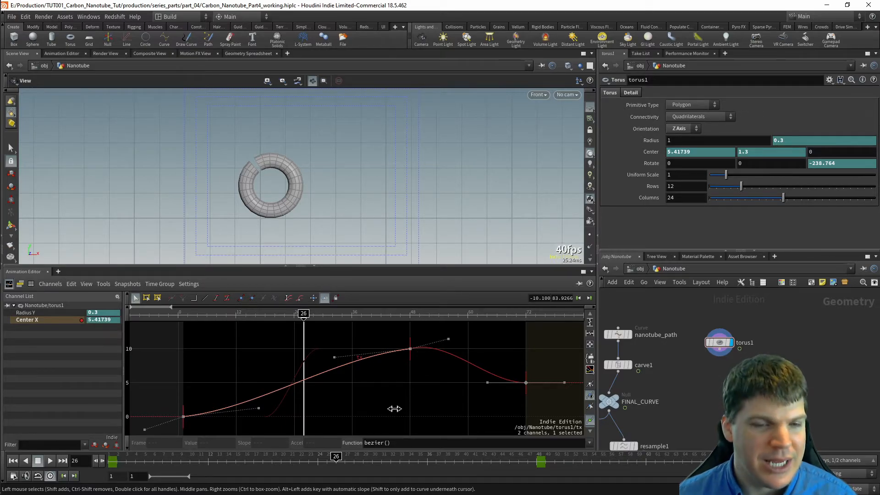
{"action": "left_click", "coordinate": [589, 443]}
{"action": "left_click", "coordinate": [431, 257]}
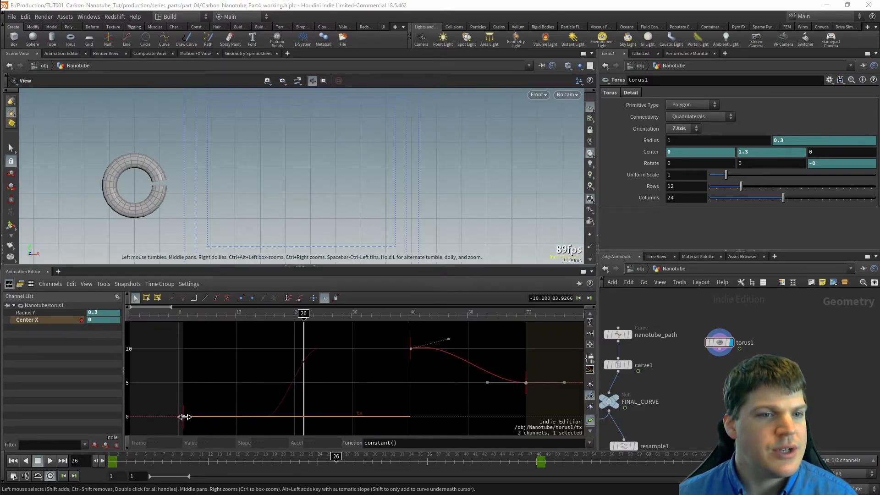
- Play the animation, compare the functions of the two Center X segments, and return to the first frame
{"action": "key", "text": "Up"}
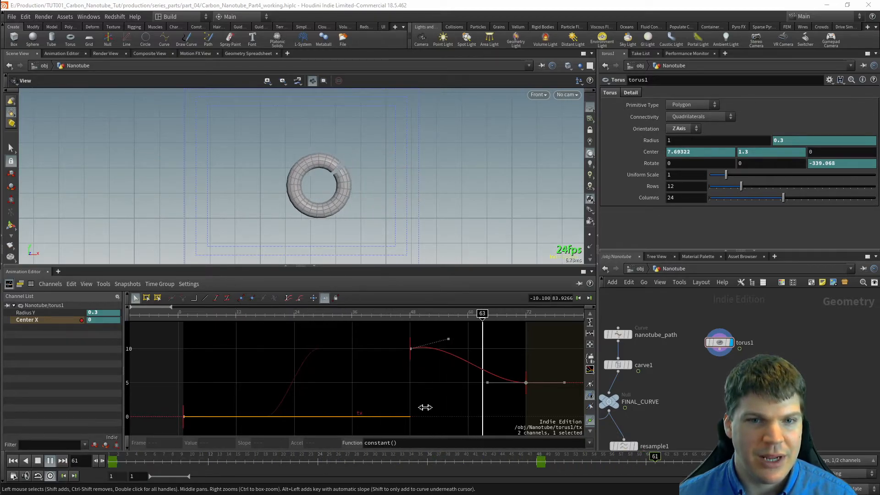
{"action": "key", "text": "Up"}
{"action": "left_click", "coordinate": [468, 360]}
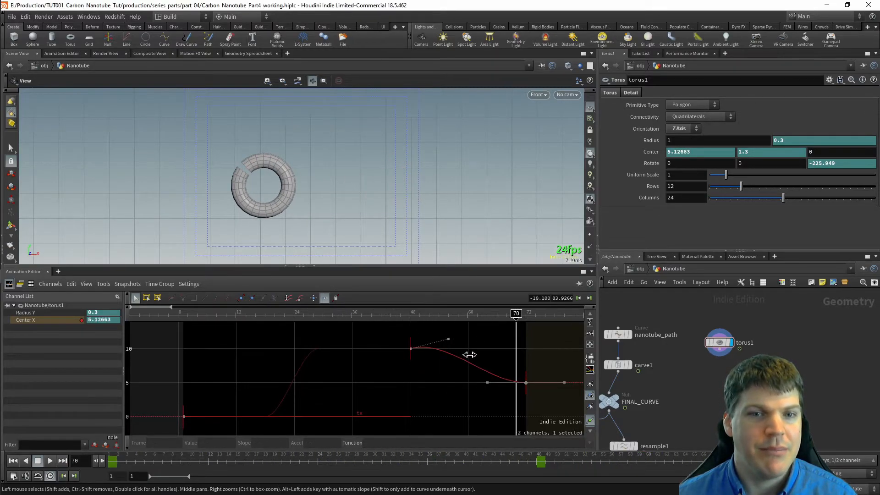
{"action": "left_click", "coordinate": [339, 416]}
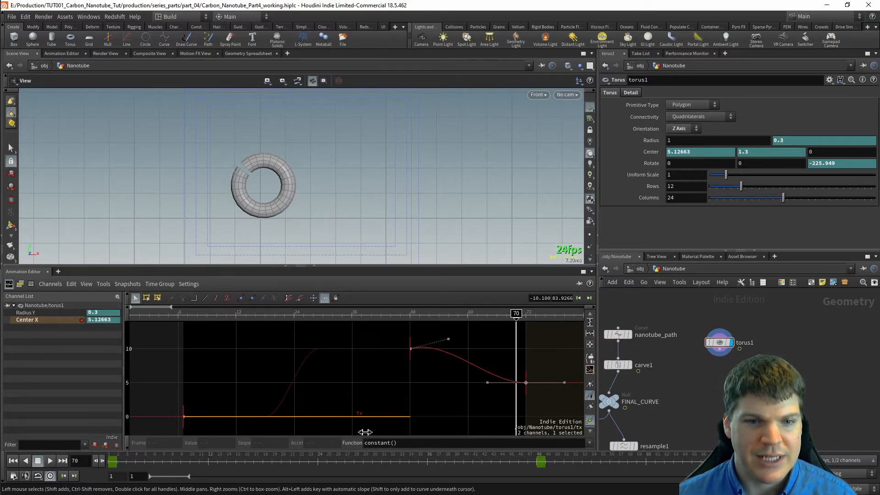
{"action": "left_click", "coordinate": [465, 358]}
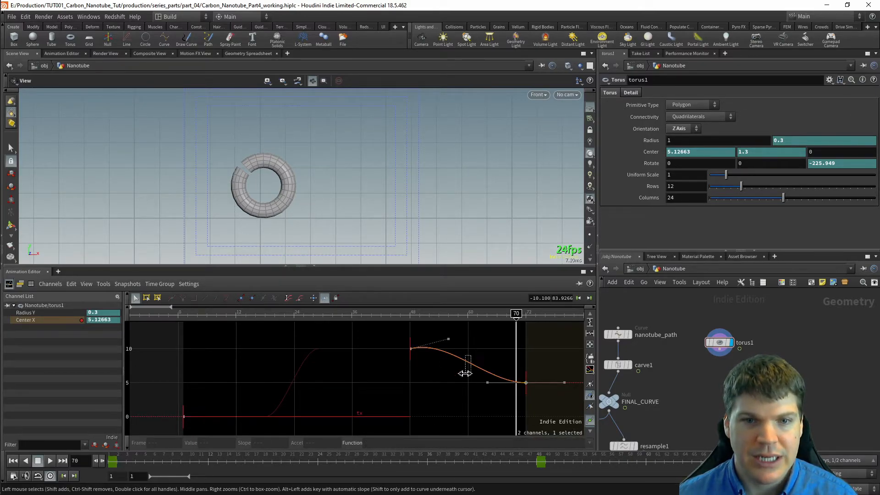
{"action": "key", "text": "ctrl+Up"}
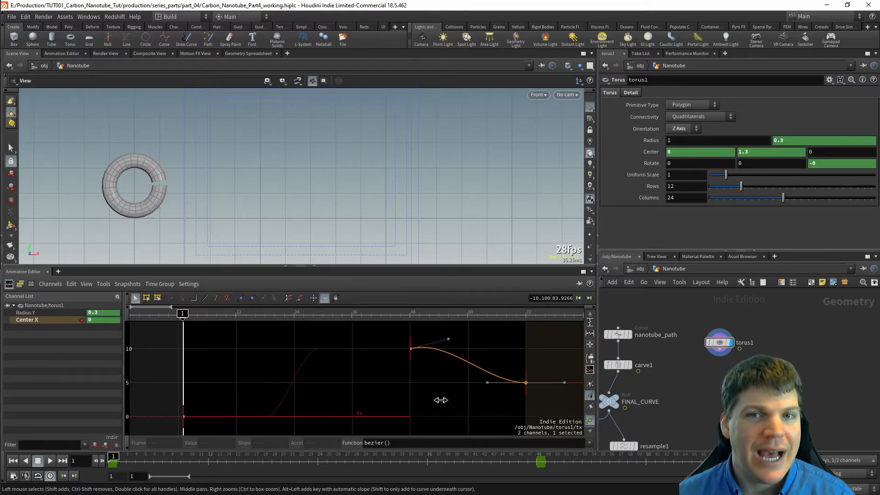
- Show the expressions behind the torus's Rotate and Center parameters and scrub across frame 48 to compare the Center X function of each segment
{"action": "left_click", "coordinate": [653, 167]}
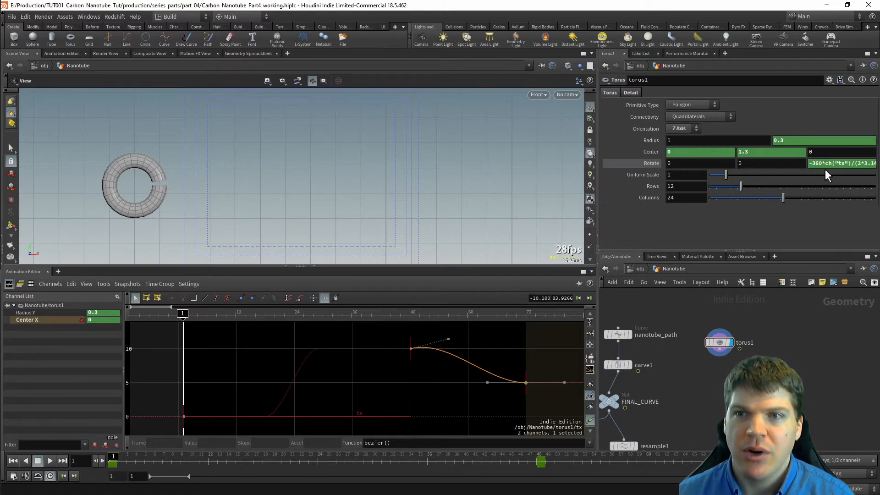
{"action": "left_click", "coordinate": [652, 165]}
{"action": "left_click", "coordinate": [652, 165]}
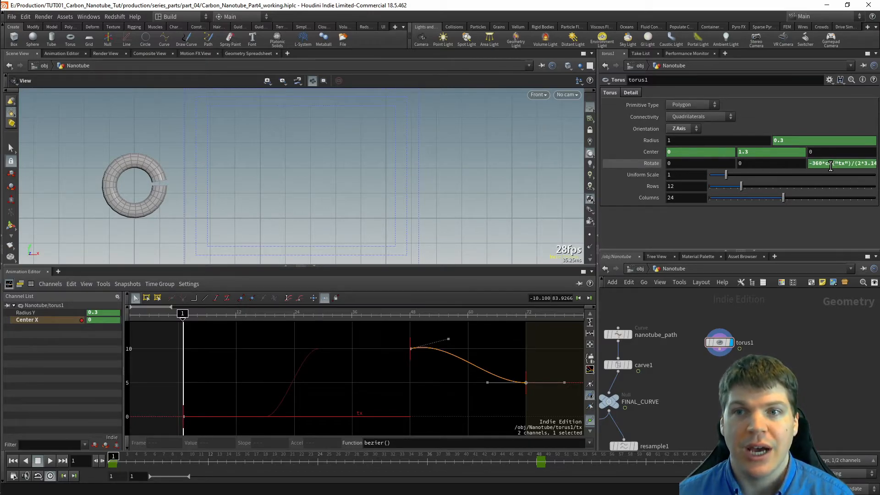
{"action": "left_click", "coordinate": [651, 153]}
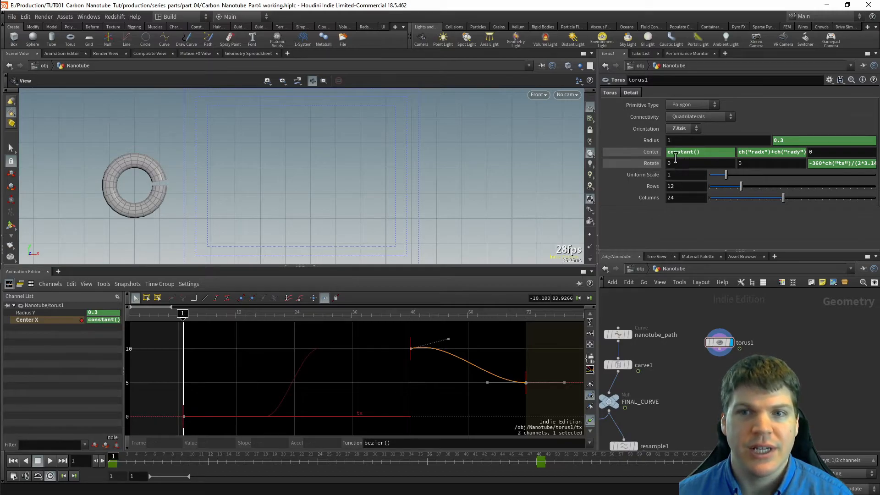
{"action": "left_click", "coordinate": [151, 462]}
{"action": "left_click_drag", "start_coordinate": [152, 462], "coordinate": [573, 464]}
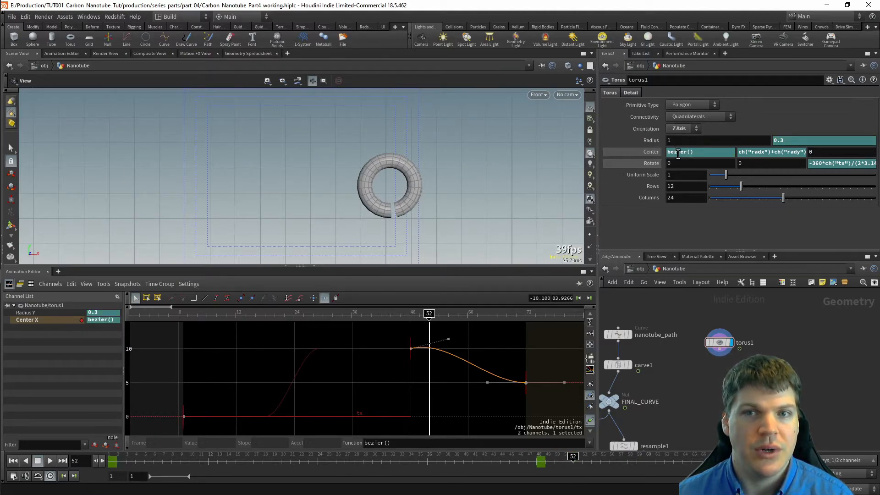
{"action": "left_click_drag", "start_coordinate": [573, 462], "coordinate": [429, 470]}
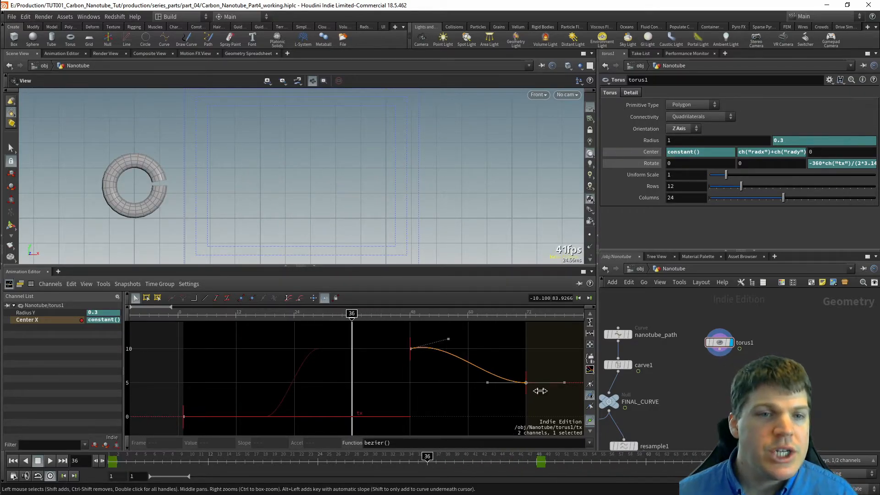
{"action": "left_click_drag", "start_coordinate": [351, 316], "coordinate": [448, 318]}
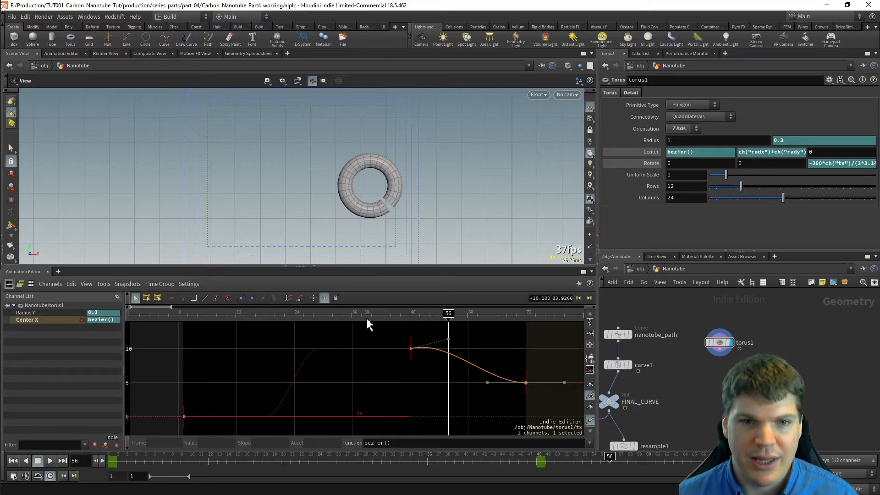
- Review the default keyframe functions in the Animation preferences and close the preferences
{"action": "key", "text": "ctrl+comma"}
{"action": "left_click", "coordinate": [269, 77]}
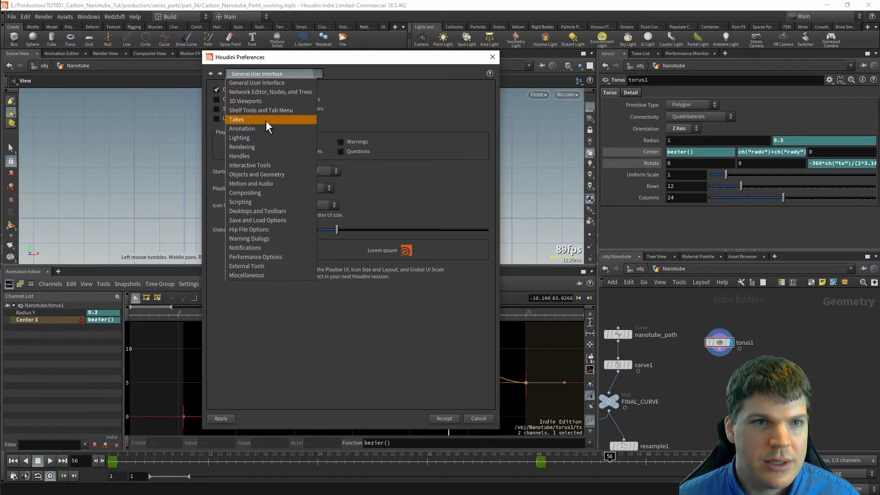
{"action": "left_click", "coordinate": [267, 129]}
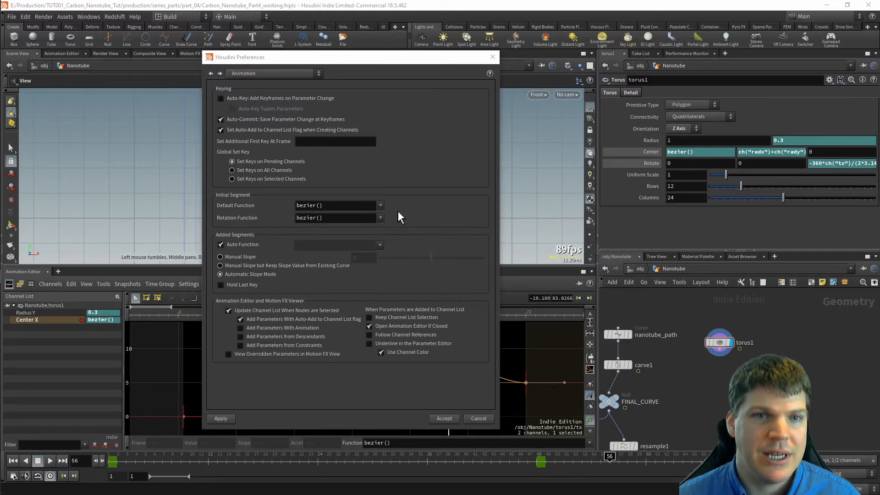
{"action": "left_click", "coordinate": [444, 419]}
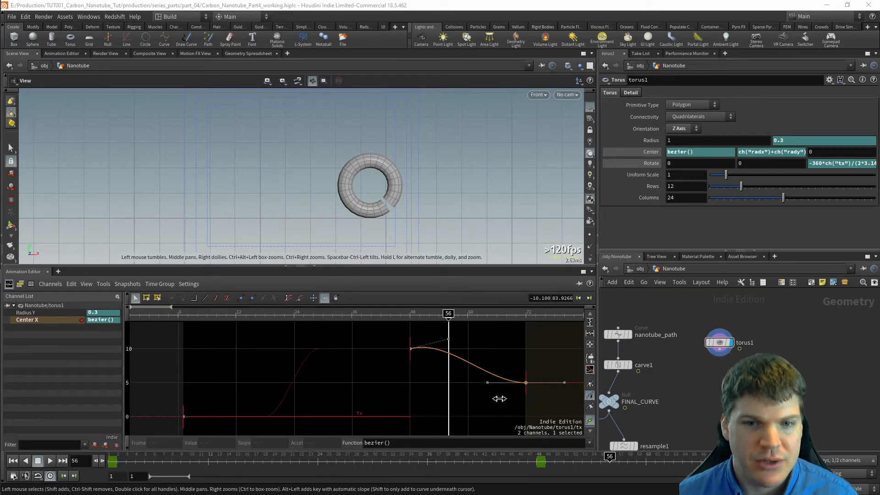
- Steepen the frame 72 keyframe's handle to a slope of about 8.04 and lengthen the frame 48 keyframe's outgoing handle
{"action": "left_click", "coordinate": [528, 383]}
{"action": "left_click", "coordinate": [411, 349]}
{"action": "left_click_drag", "start_coordinate": [483, 383], "coordinate": [419, 433]}
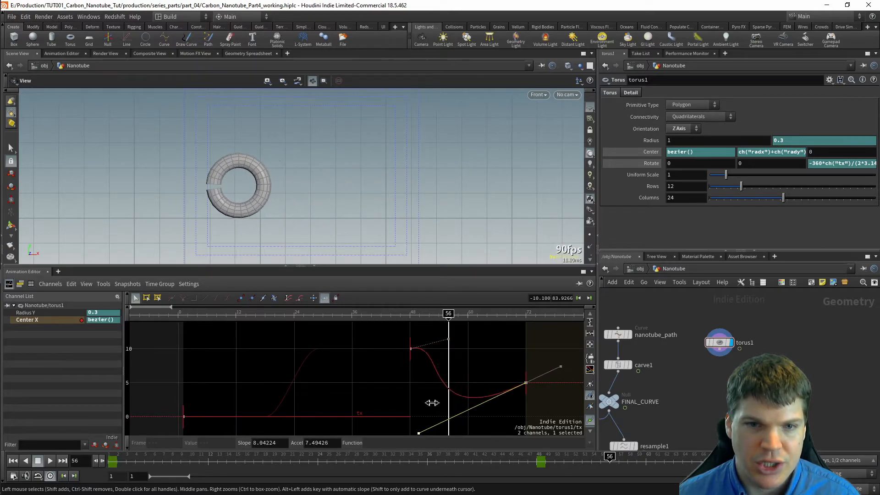
{"action": "left_click_drag", "start_coordinate": [448, 339], "coordinate": [479, 343]}
- Set the function of the Center X segment between frames 1 and 48 to linear() and play the animation
{"action": "left_click", "coordinate": [184, 415]}
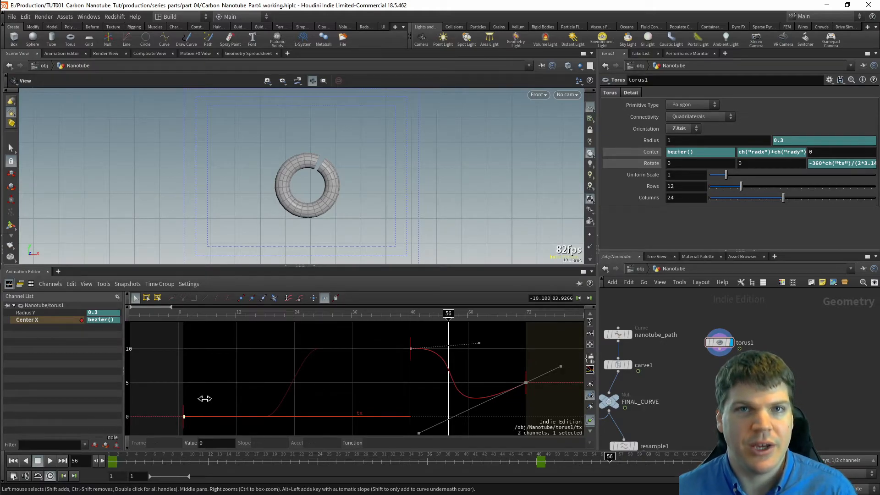
{"action": "left_click", "coordinate": [312, 417]}
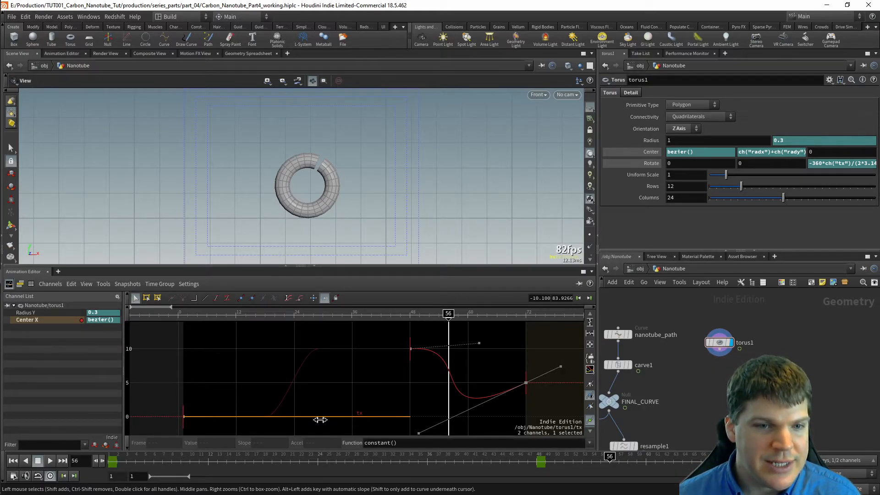
{"action": "left_click", "coordinate": [380, 443]}
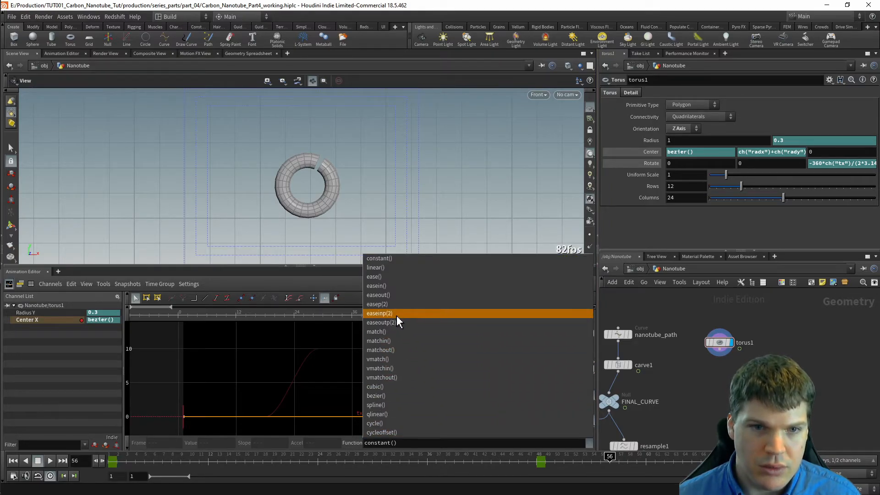
{"action": "left_click", "coordinate": [392, 269]}
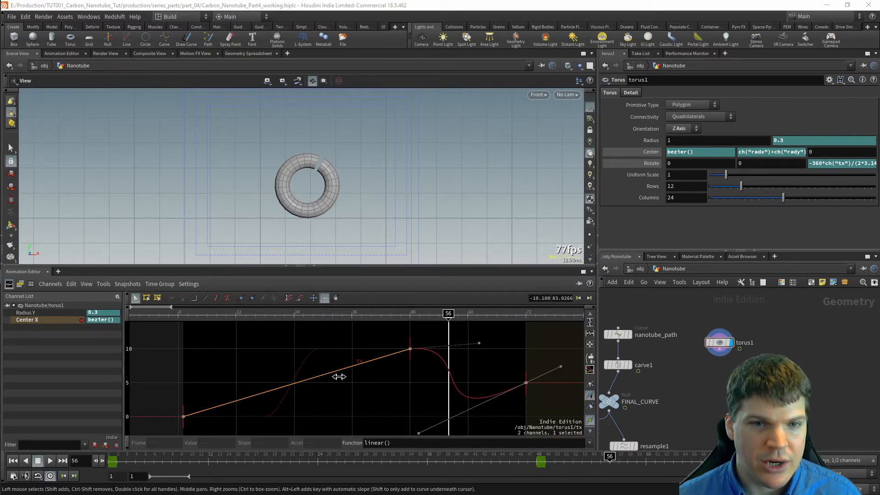
{"action": "key", "text": "Up"}
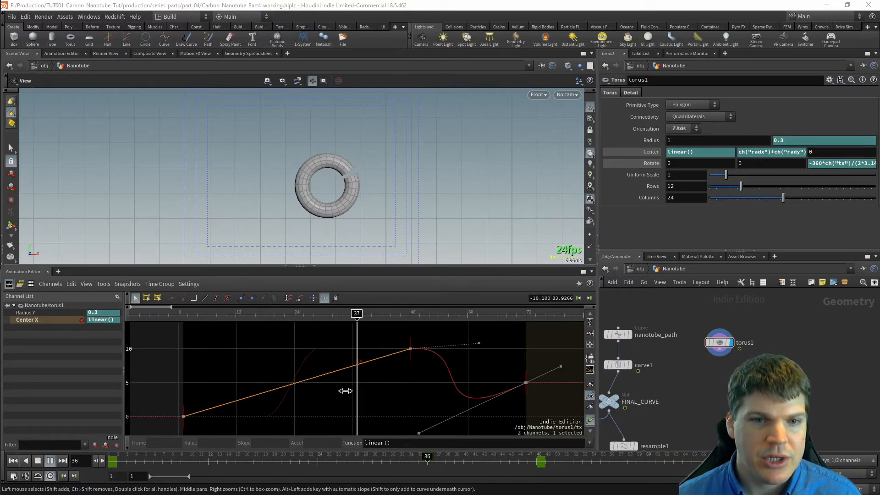
{"action": "key", "text": "Up"}
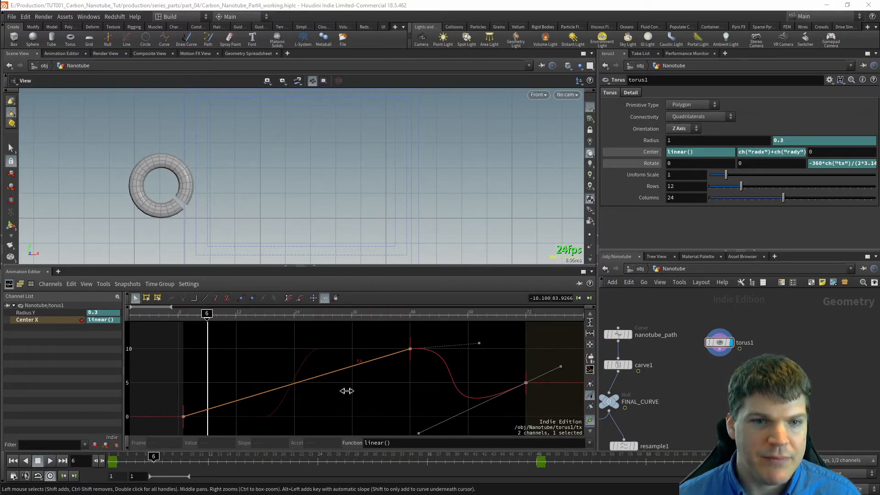
- Adjust the outgoing handle of the frame 48 keyframe to a nearly flat slope of about 0.33 with an acceleration of about 0.65
{"action": "left_click", "coordinate": [410, 348]}
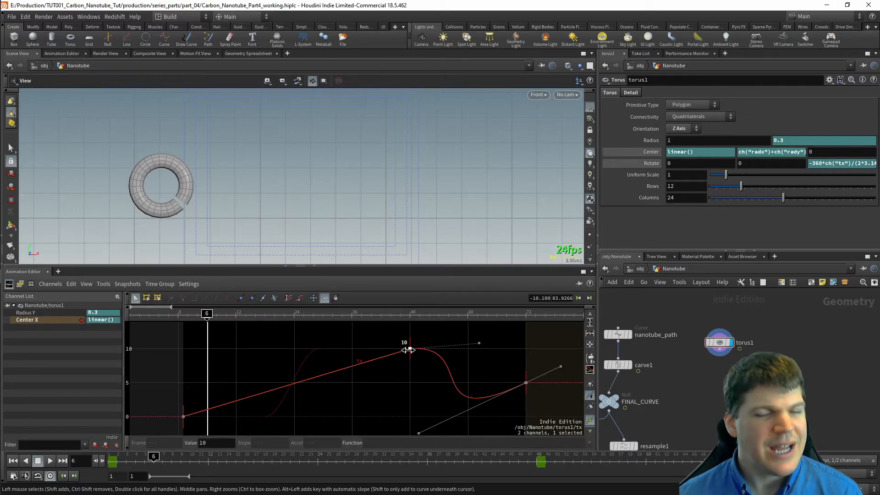
{"action": "left_click_drag", "start_coordinate": [479, 343], "coordinate": [440, 360]}
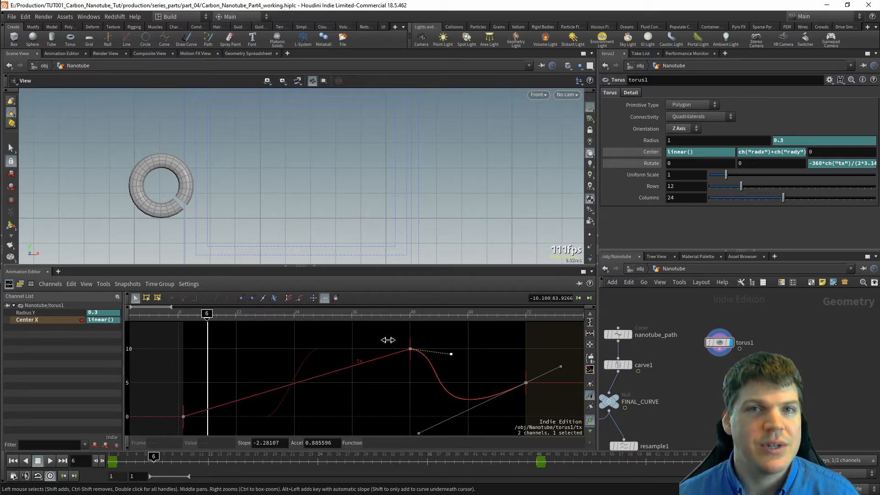
{"action": "left_click_drag", "start_coordinate": [453, 353], "coordinate": [482, 350]}
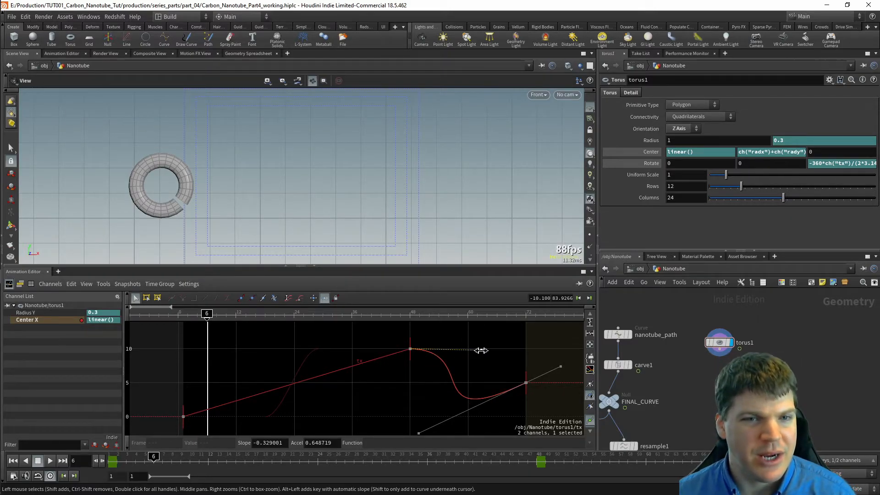
{"action": "mouse_move", "coordinate": [481, 350]}
{"action": "left_mouse_down"}
{"action": "mouse_move", "coordinate": [468, 328]}
{"action": "mouse_move", "coordinate": [476, 348]}
{"action": "left_mouse_up"}
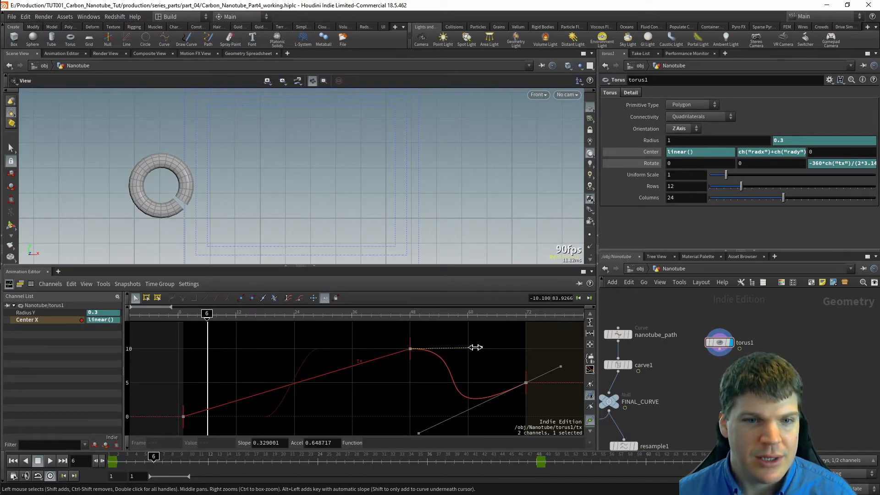
- Scrub to frame 48, lower its Center X keyframe to about 3.38, and raise the frame 1 keyframe to about 12
{"action": "left_click", "coordinate": [315, 374]}
{"action": "left_click_drag", "start_coordinate": [227, 314], "coordinate": [463, 316]}
{"action": "left_click_drag", "start_coordinate": [453, 356], "coordinate": [432, 384]}
{"action": "left_click_drag", "start_coordinate": [463, 315], "coordinate": [396, 389]}
{"action": "left_click", "coordinate": [409, 350]}
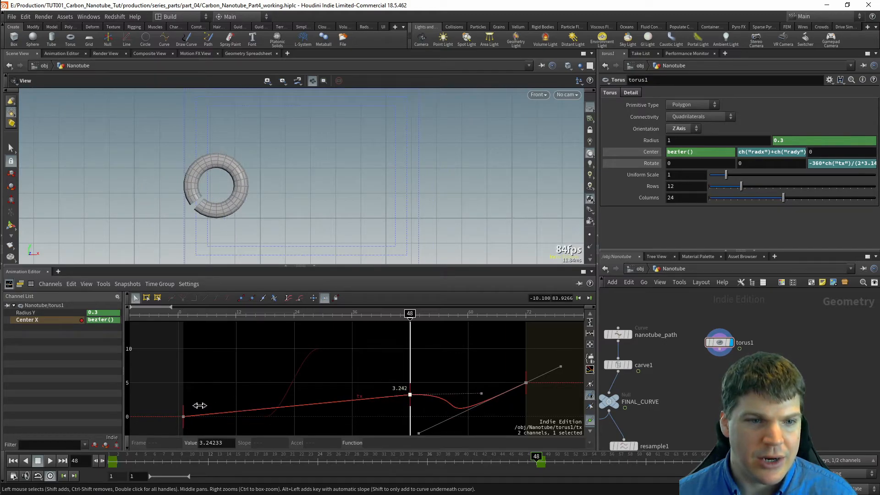
{"action": "left_click_drag", "start_coordinate": [184, 416], "coordinate": [195, 334]}
{"action": "mouse_move", "coordinate": [409, 395]}
{"action": "left_mouse_down"}
{"action": "mouse_move", "coordinate": [414, 311]}
{"action": "mouse_move", "coordinate": [415, 393]}
{"action": "left_mouse_up"}
- Play the animation from the first frame and inspect the function of the segment between frames 1 and 48
{"action": "key", "text": "ctrl+Up"}
{"action": "key", "text": "Up"}
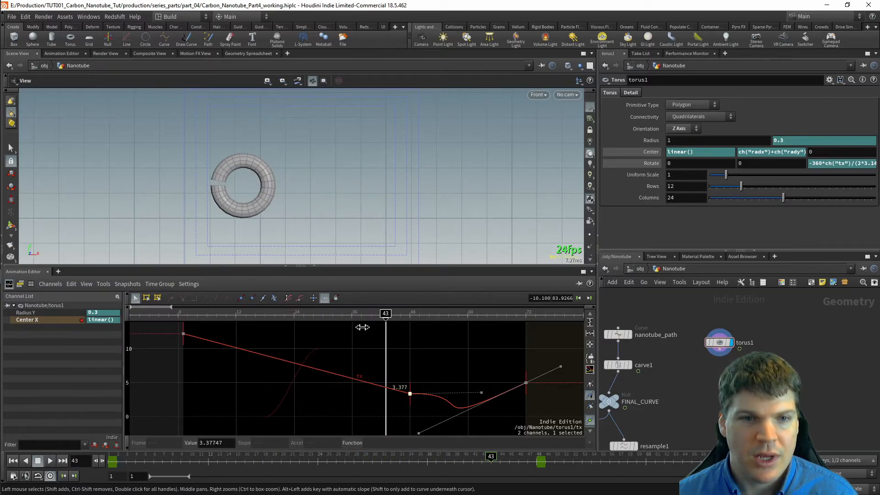
{"action": "key", "text": "Up"}
{"action": "left_click", "coordinate": [252, 351]}
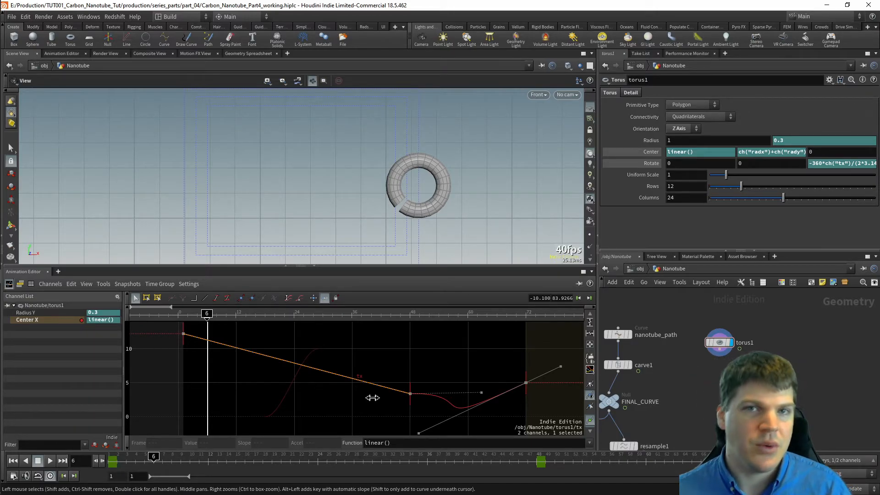
- Raise the Center X keyframe at frame 48 to about 11.62 and lower the frame 1 keyframe to about 5.47, scrubbing to frame 61
{"action": "left_click_drag", "start_coordinate": [210, 324], "coordinate": [395, 330]}
{"action": "mouse_move", "coordinate": [410, 393]}
{"action": "left_mouse_down"}
{"action": "mouse_move", "coordinate": [411, 367]}
{"action": "mouse_move", "coordinate": [410, 387]}
{"action": "left_mouse_up"}
{"action": "left_click_drag", "start_coordinate": [400, 320], "coordinate": [473, 323]}
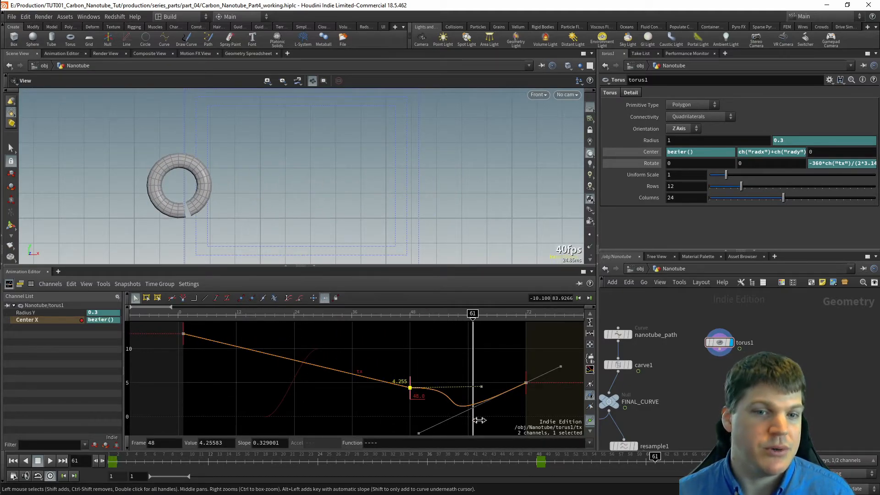
- Set the function of the segment between frames 1 and 48 to bezier() and adjust its handles into a smooth arc
{"action": "left_click", "coordinate": [590, 443]}
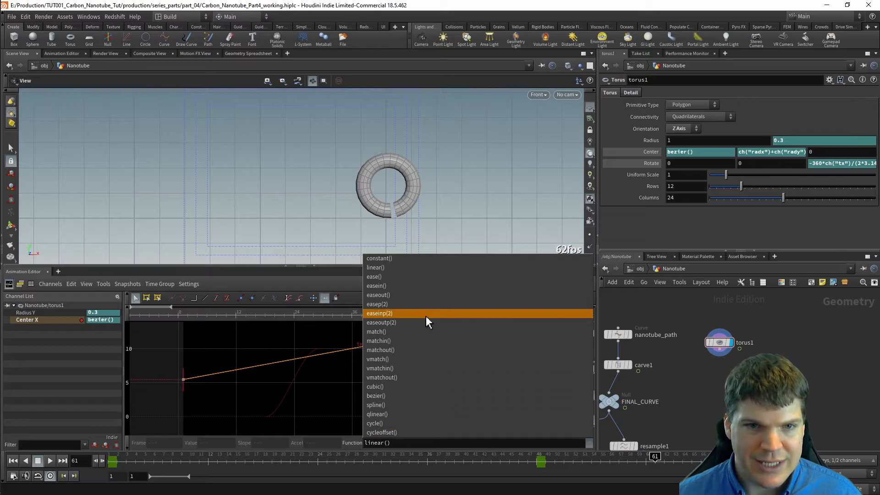
{"action": "left_click", "coordinate": [406, 396]}
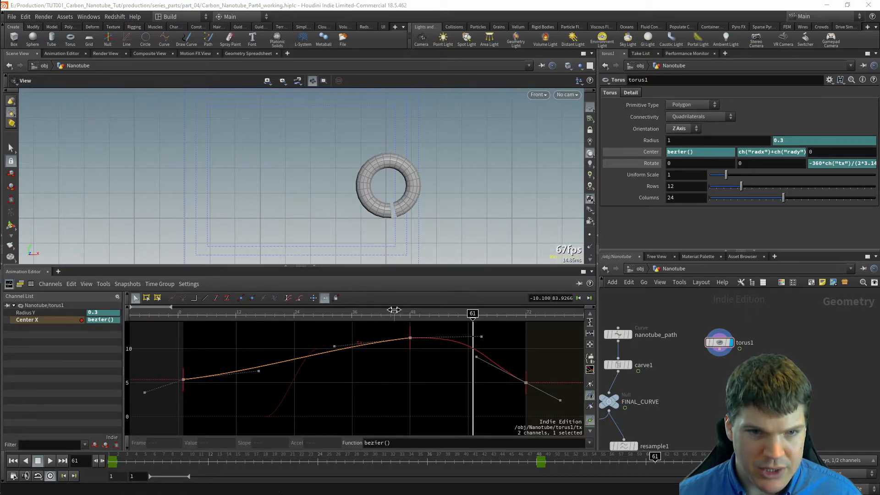
{"action": "left_click", "coordinate": [410, 338]}
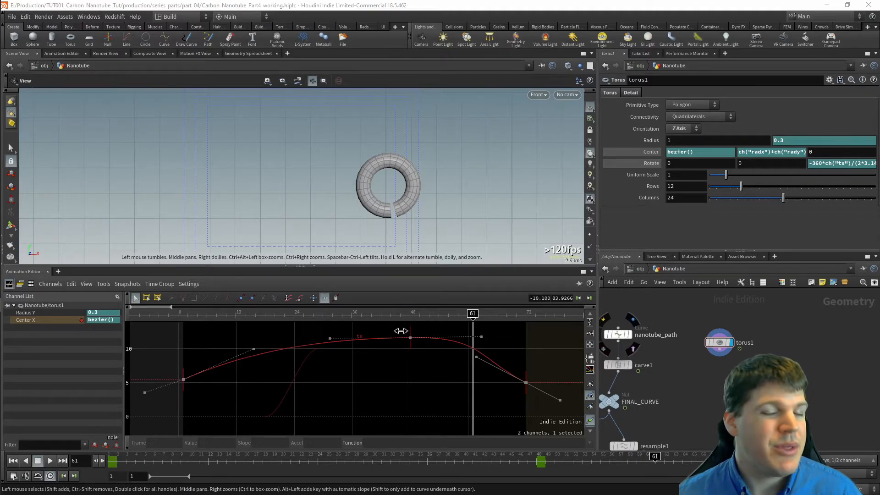
- Set the function of both Center X segments adjoining the frame 48 keyframe to linear()
{"action": "left_click_drag", "start_coordinate": [395, 324], "coordinate": [430, 363]}
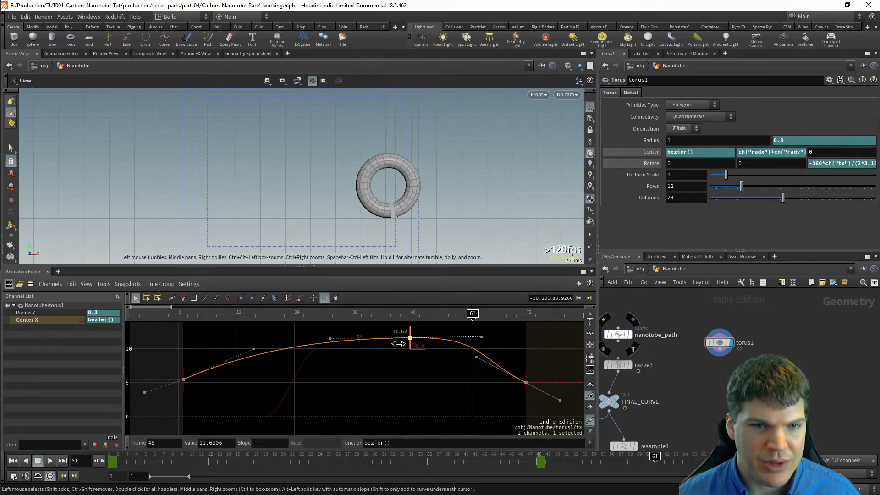
{"action": "left_click", "coordinate": [590, 443]}
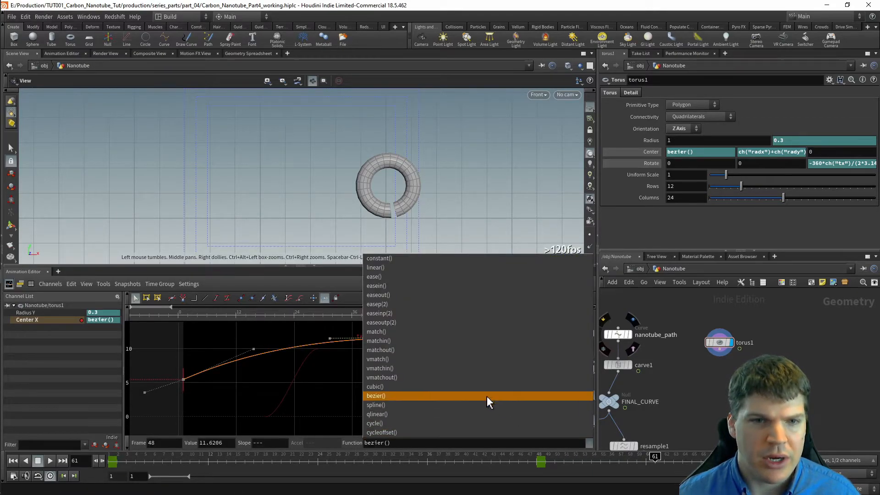
{"action": "left_click", "coordinate": [426, 267]}
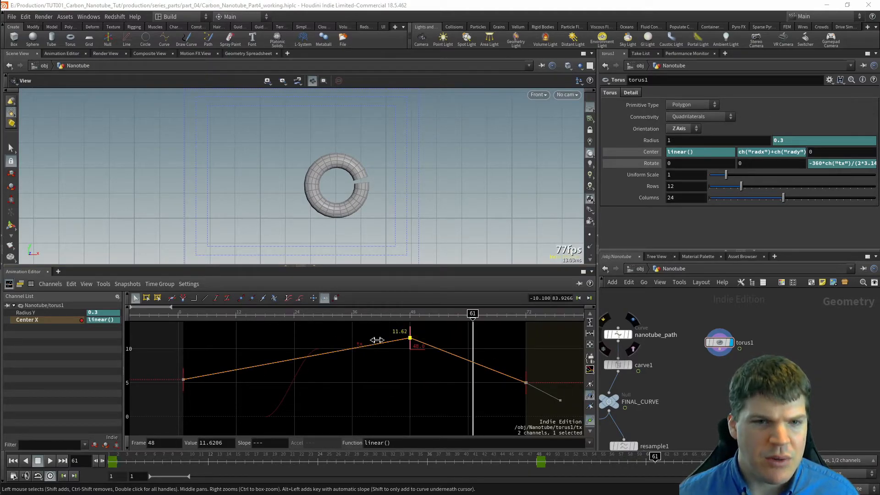
{"action": "left_click_drag", "start_coordinate": [399, 326], "coordinate": [431, 361]}
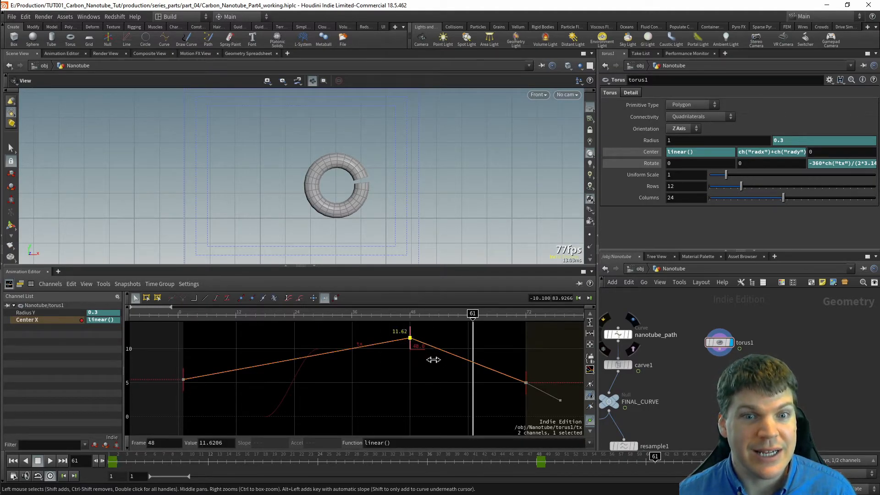
{"action": "left_click_drag", "start_coordinate": [434, 326], "coordinate": [381, 353]}
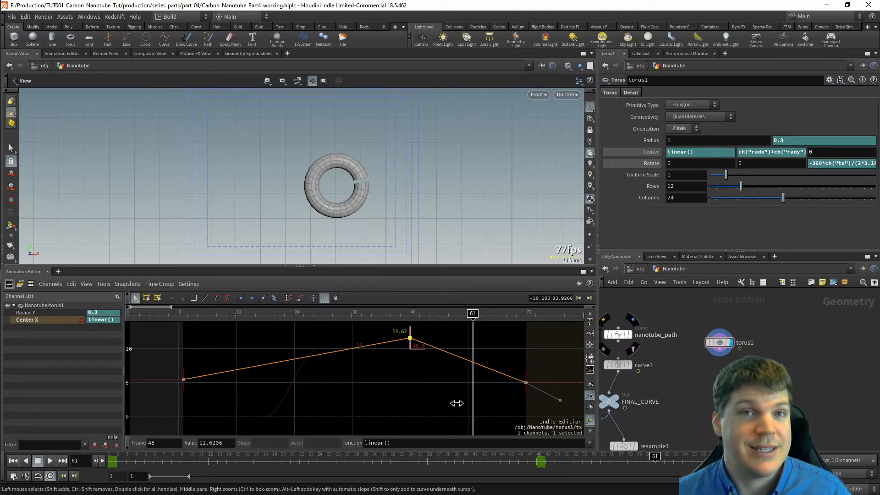
{"action": "left_click_drag", "start_coordinate": [339, 341], "coordinate": [351, 382]}
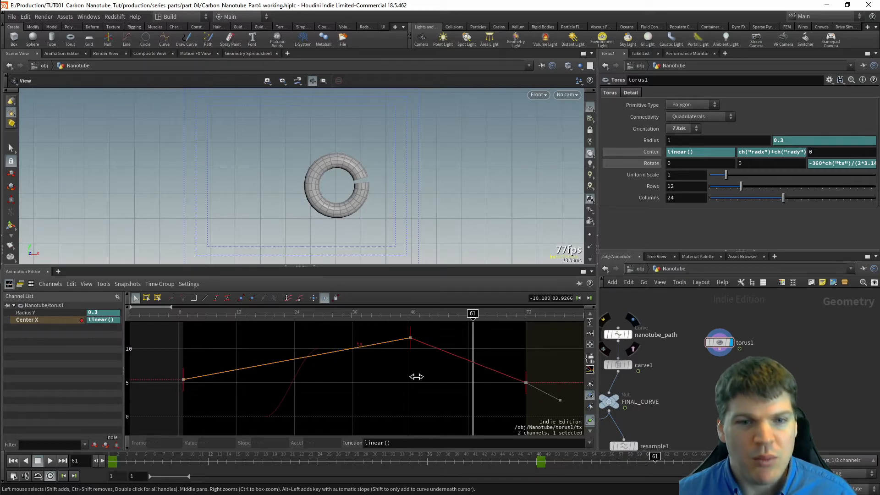
- Undo the last segment function change on the segments around frame 48
{"action": "key", "text": "ctrl+z"}
{"action": "key", "text": "ctrl+z"}
{"action": "key", "text": "ctrl+z"}
{"action": "key", "text": "ctrl+z"}
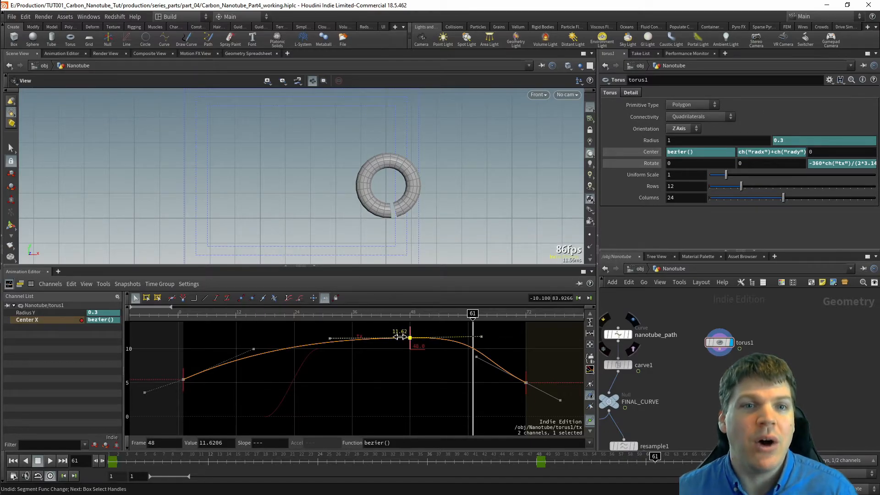
- Flatten the frame 1 keyframe's outgoing handle to a slope of about -0.06 and the frame 72 keyframe's incoming handle to about -0.63
{"action": "left_click", "coordinate": [183, 379]}
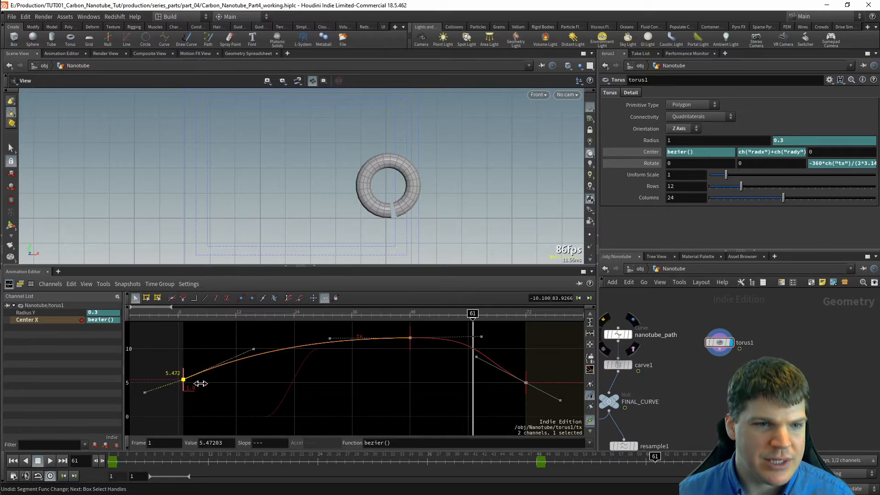
{"action": "left_click_drag", "start_coordinate": [253, 349], "coordinate": [306, 379]}
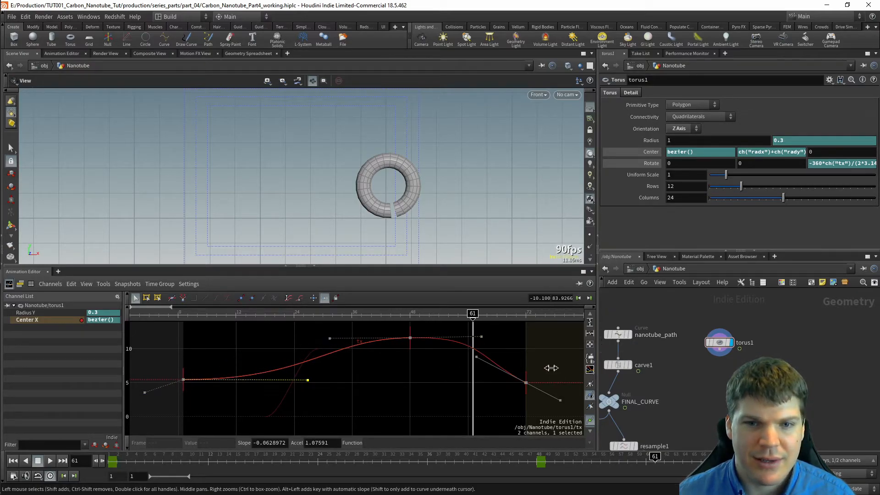
{"action": "left_click", "coordinate": [526, 382]}
{"action": "left_click_drag", "start_coordinate": [474, 358], "coordinate": [453, 380]}
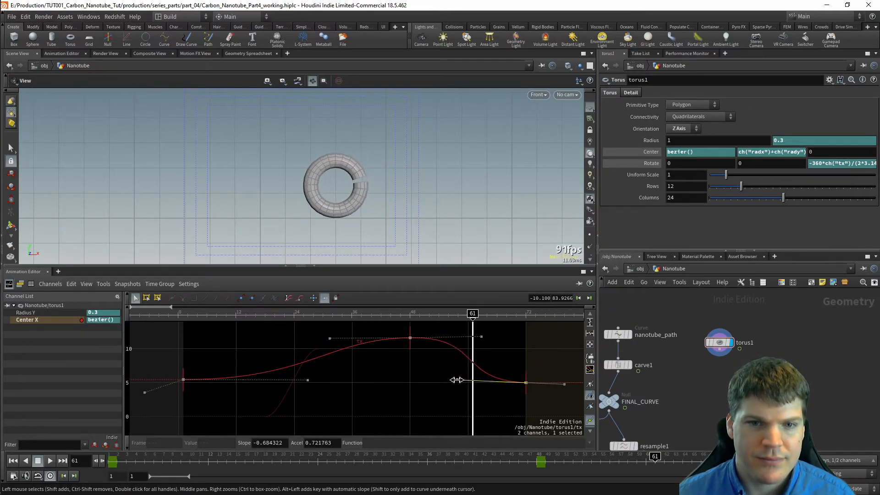
- Select the frame 48 keyframe and its incoming segment, and undo the last slope change
{"action": "left_click", "coordinate": [410, 338]}
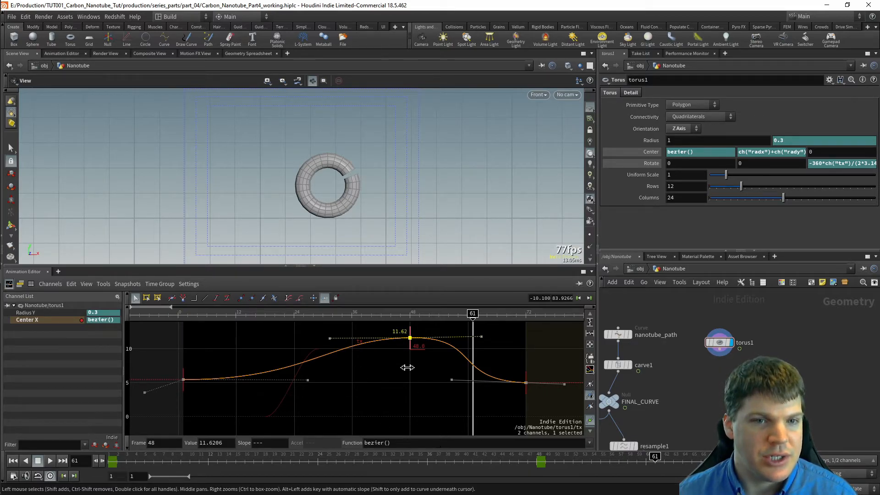
{"action": "left_click", "coordinate": [329, 358]}
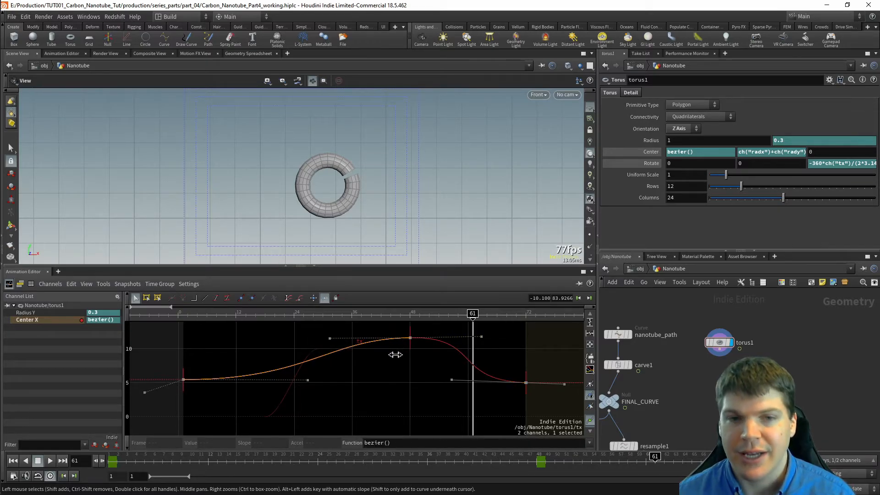
{"action": "left_click_drag", "start_coordinate": [384, 329], "coordinate": [415, 348]}
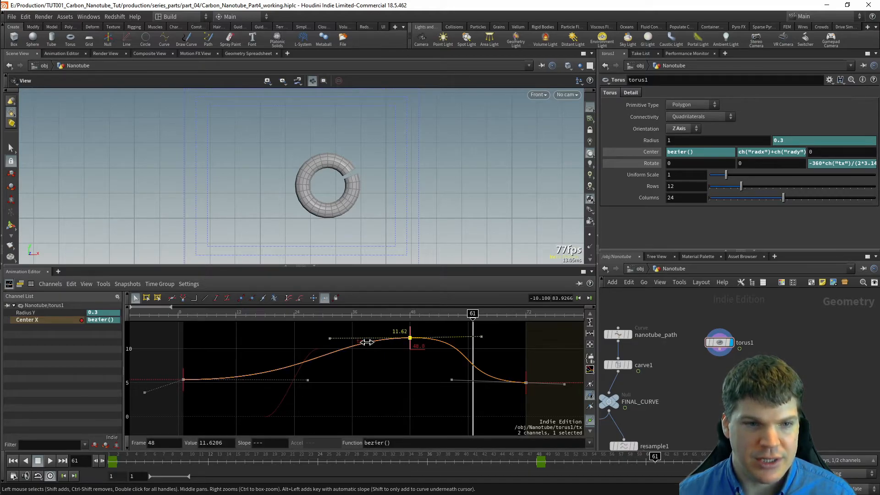
{"action": "key", "text": "ctrl+z"}
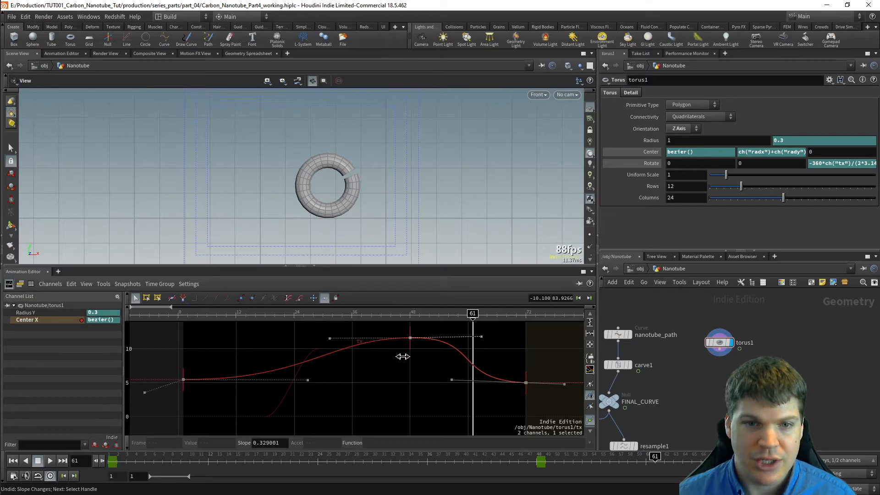
- Set the slopes of the Center X keyframe at frame 48 to linear
{"action": "left_click_drag", "start_coordinate": [387, 327], "coordinate": [438, 344]}
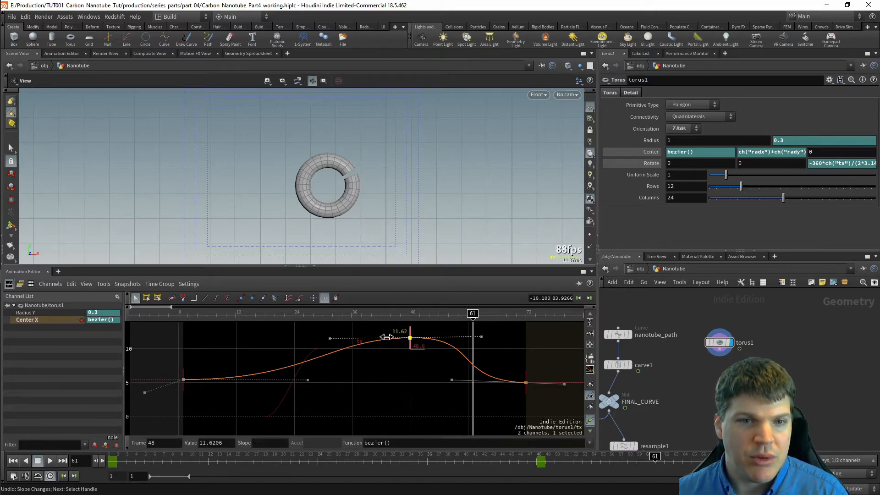
{"action": "right_click", "coordinate": [375, 338]}
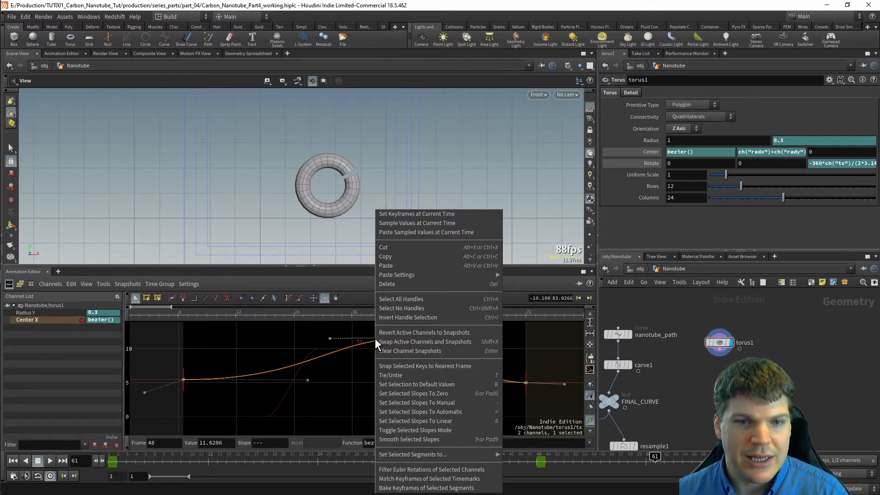
{"action": "left_click", "coordinate": [422, 422]}
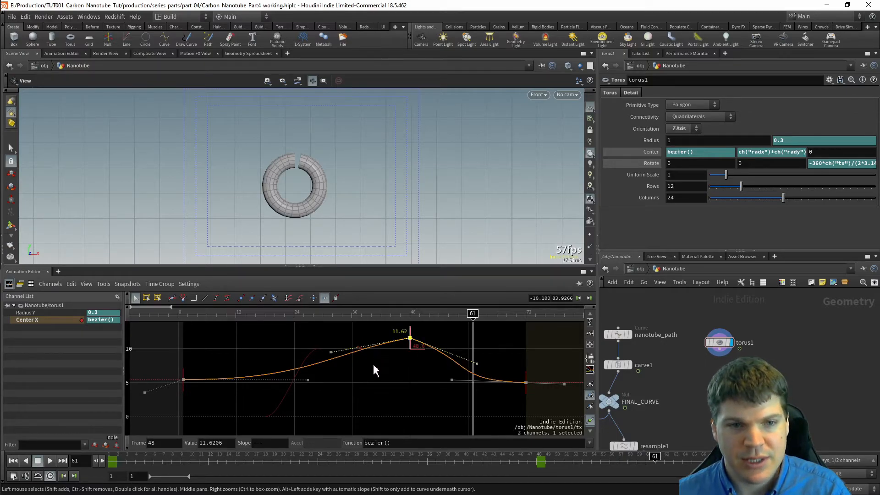
- Select the segments on either side of frame 48 and play the animation from the first frame
{"action": "left_click", "coordinate": [284, 369]}
{"action": "left_click", "coordinate": [459, 369]}
{"action": "key", "text": "ctrl+Up"}
{"action": "key", "text": "Up"}
{"action": "key", "text": "ctrl+Up"}
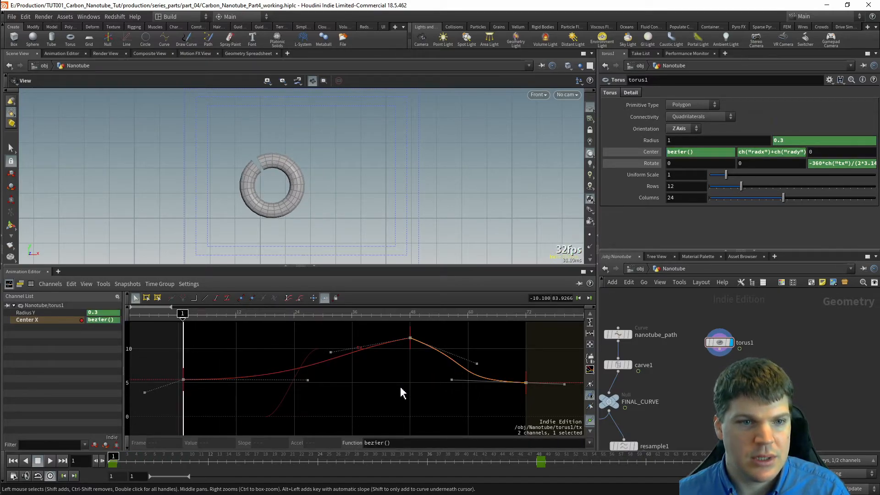
{"action": "key", "text": "Up"}
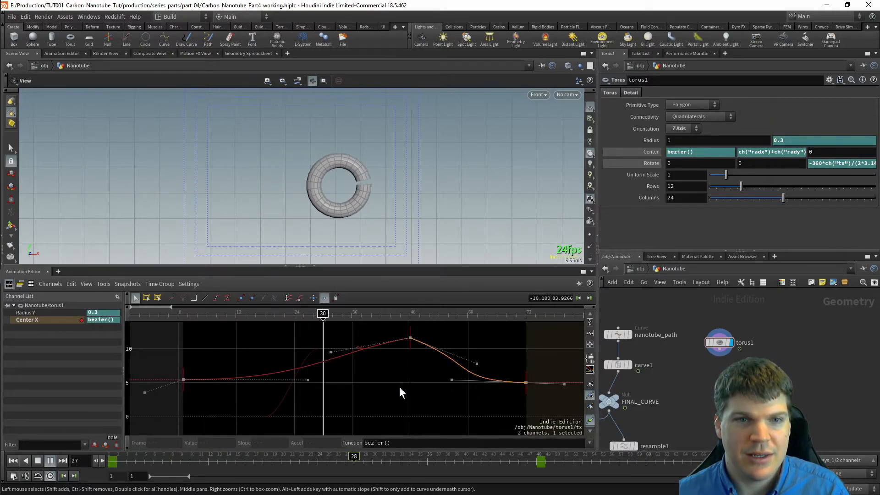
{"action": "key", "text": "Up"}
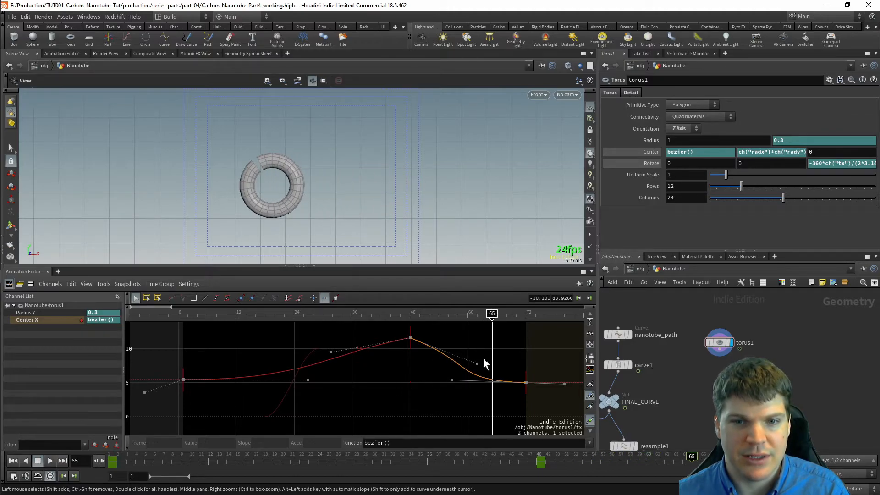
- Set the incoming and outgoing slopes of the Center X keyframe at frame 48 to zero
{"action": "left_click", "coordinate": [410, 337]}
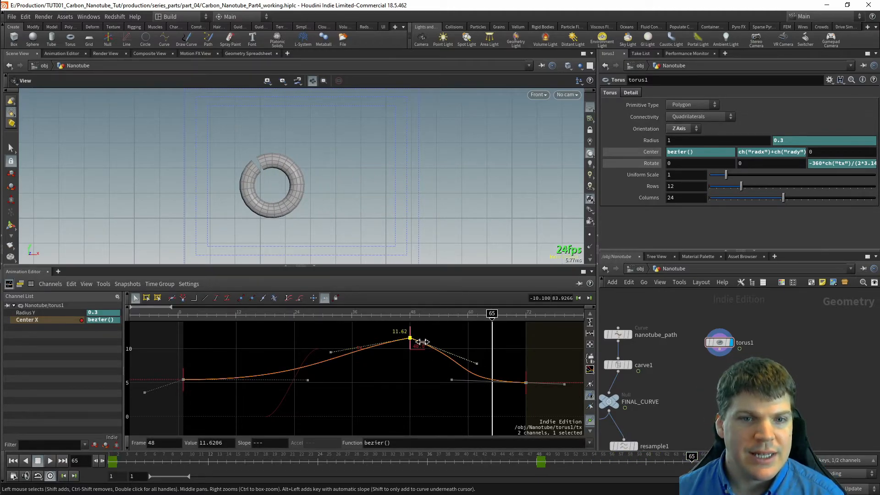
{"action": "right_click", "coordinate": [422, 348]}
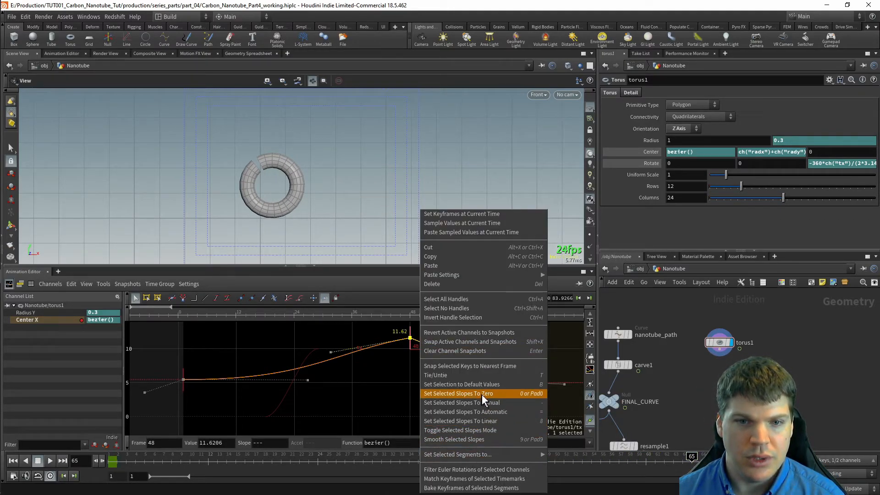
{"action": "left_click", "coordinate": [482, 395]}
{"action": "right_click", "coordinate": [402, 343]}
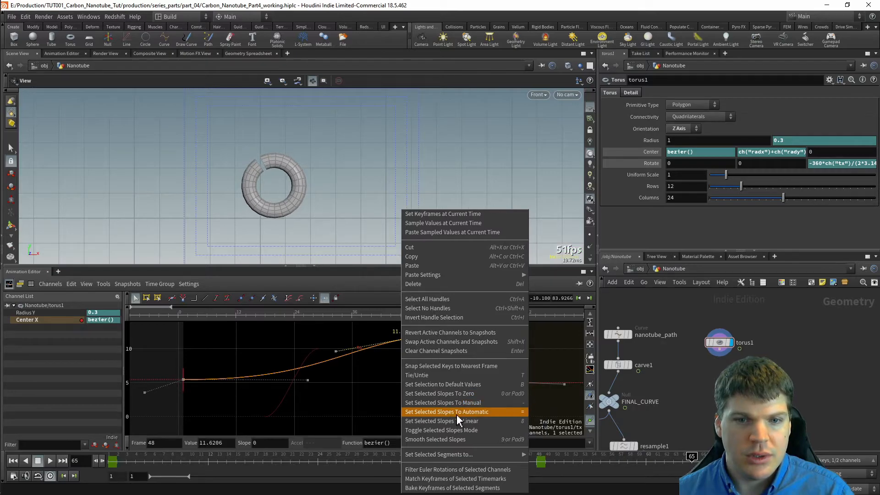
{"action": "left_click", "coordinate": [456, 414]}
{"action": "right_click", "coordinate": [388, 339]}
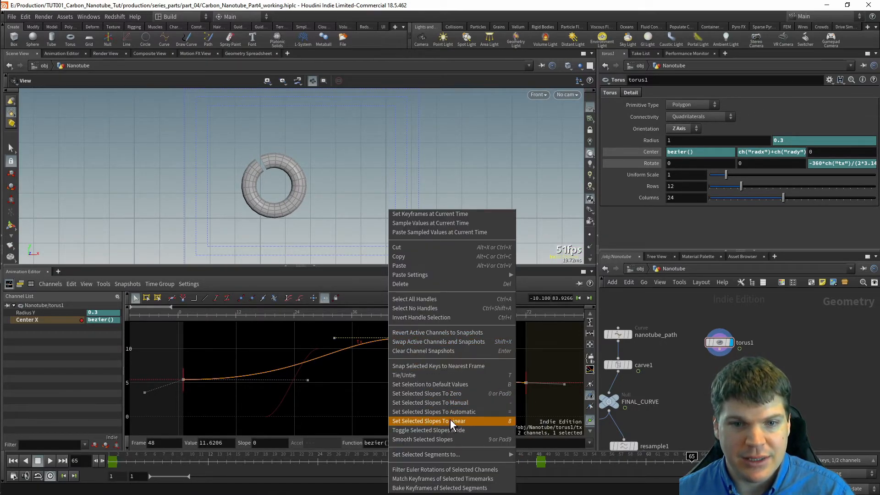
{"action": "left_click", "coordinate": [451, 395]}
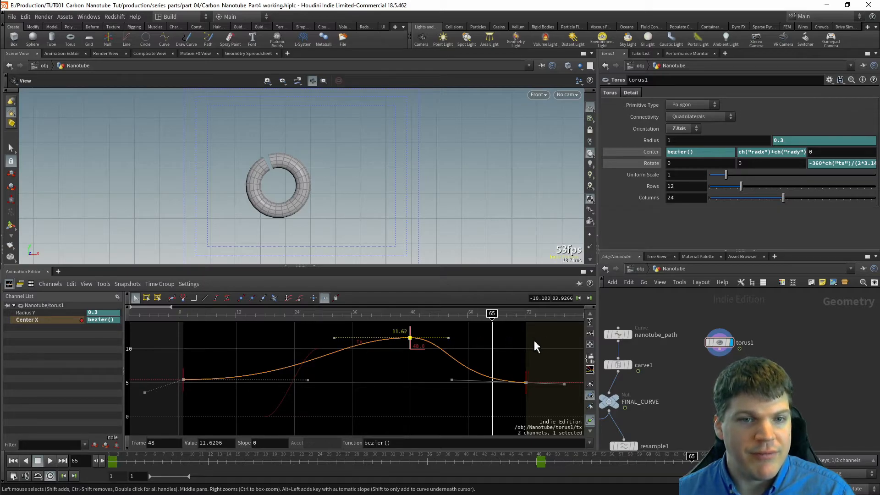
- Set the slopes of the Center X keyframe at frame 72 to zero
{"action": "left_click_drag", "start_coordinate": [547, 363], "coordinate": [520, 392]}
{"action": "right_click", "coordinate": [523, 382]}
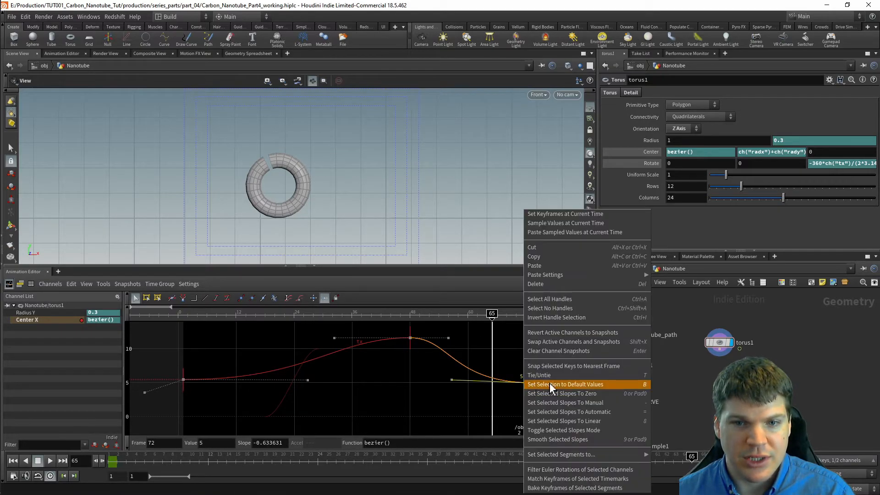
{"action": "left_click", "coordinate": [579, 394]}
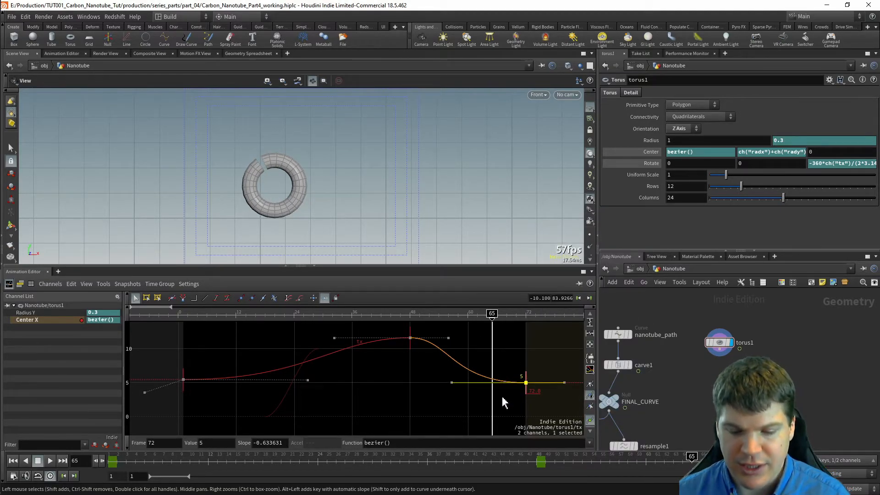
- Undo the slope change on the frame 1 keyframe's outgoing handle and shorten the flat handle
{"action": "left_click", "coordinate": [279, 384]}
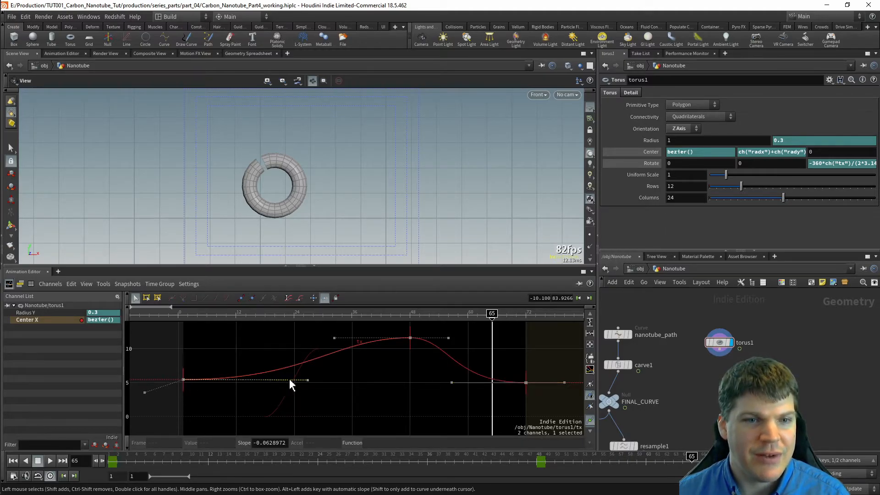
{"action": "left_click_drag", "start_coordinate": [203, 354], "coordinate": [179, 390]}
{"action": "left_click_drag", "start_coordinate": [157, 341], "coordinate": [283, 381]}
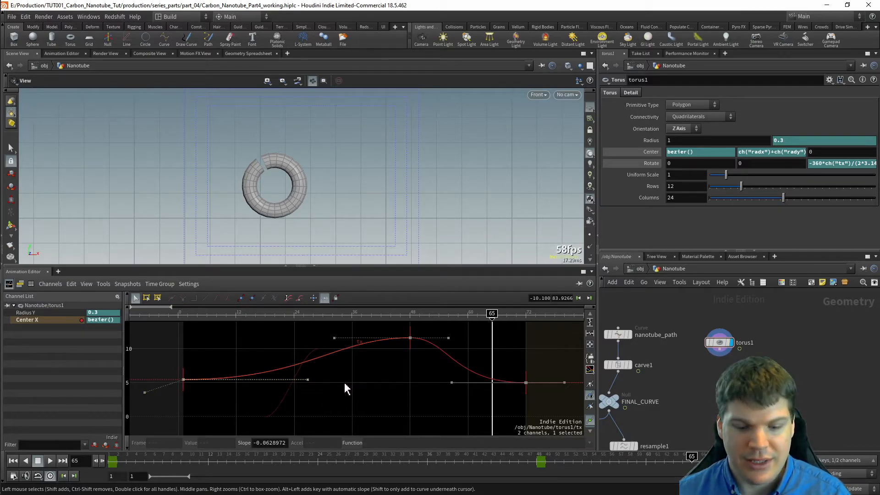
{"action": "key", "text": "ctrl+z"}
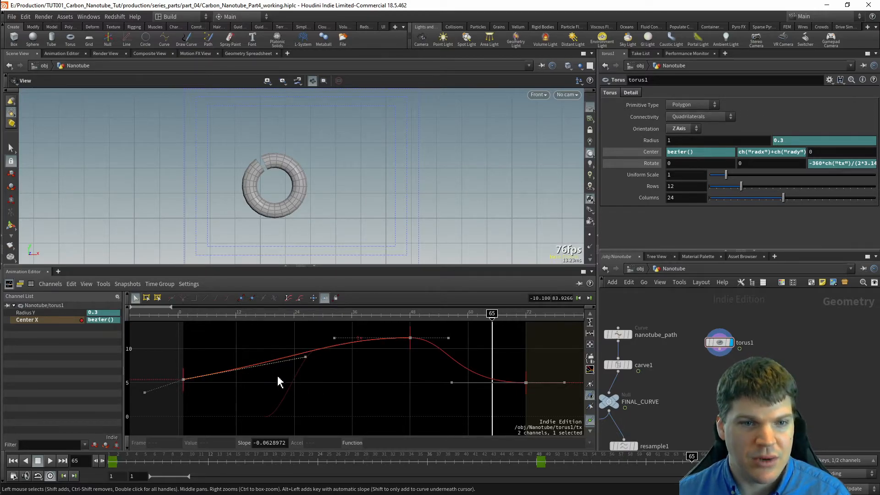
{"action": "key", "text": "ctrl+z"}
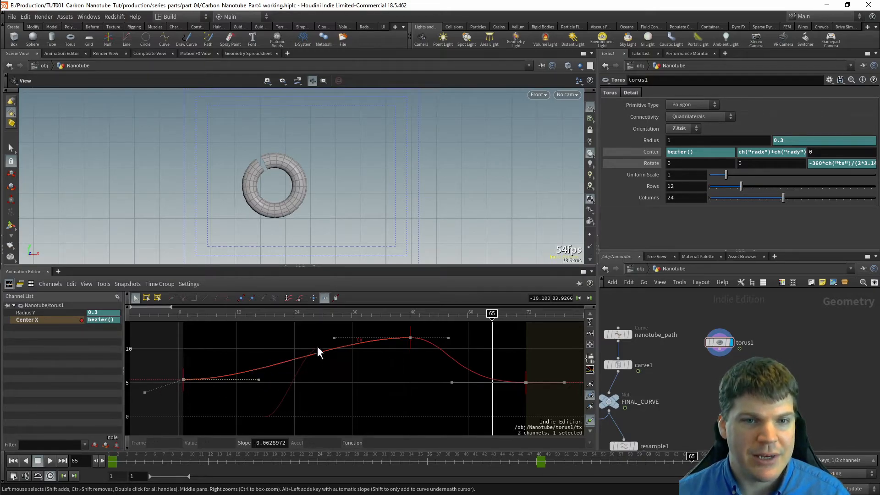
- Add a Center X keyframe at frame 24 with a value of about 8.45, trying a flat slope on it and undoing that
{"action": "left_click", "coordinate": [299, 358], "text": "alt"}
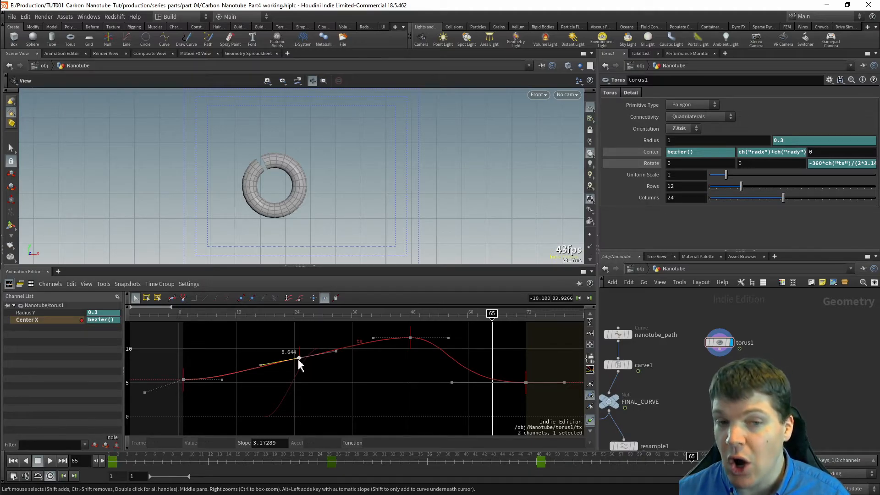
{"action": "mouse_move", "coordinate": [298, 359]}
{"action": "left_mouse_down"}
{"action": "mouse_move", "coordinate": [293, 339]}
{"action": "mouse_move", "coordinate": [291, 406]}
{"action": "mouse_move", "coordinate": [289, 337]}
{"action": "mouse_move", "coordinate": [292, 383]}
{"action": "mouse_move", "coordinate": [306, 346]}
{"action": "left_mouse_up"}
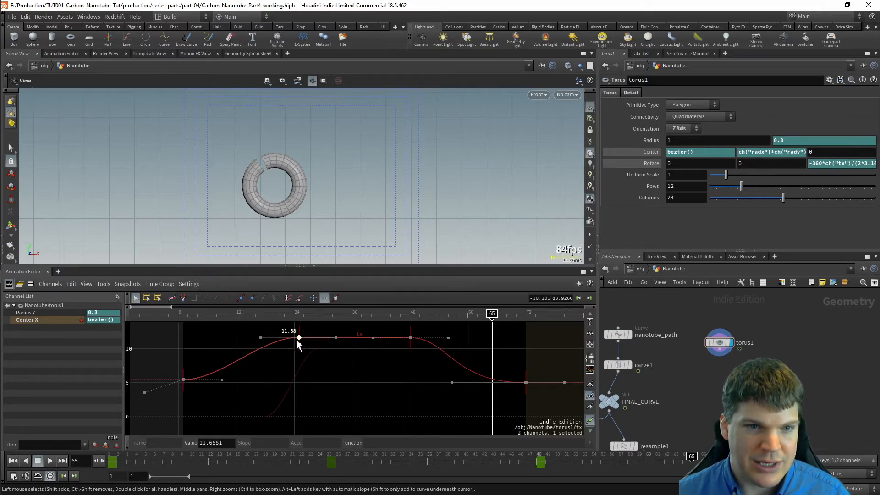
{"action": "right_click", "coordinate": [298, 342]}
{"action": "left_click", "coordinate": [354, 411]}
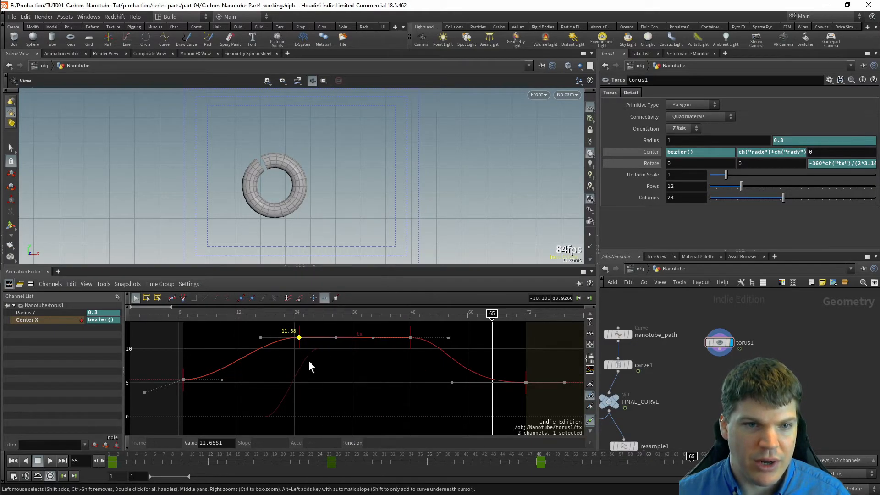
{"action": "left_click_drag", "start_coordinate": [299, 342], "coordinate": [311, 371]}
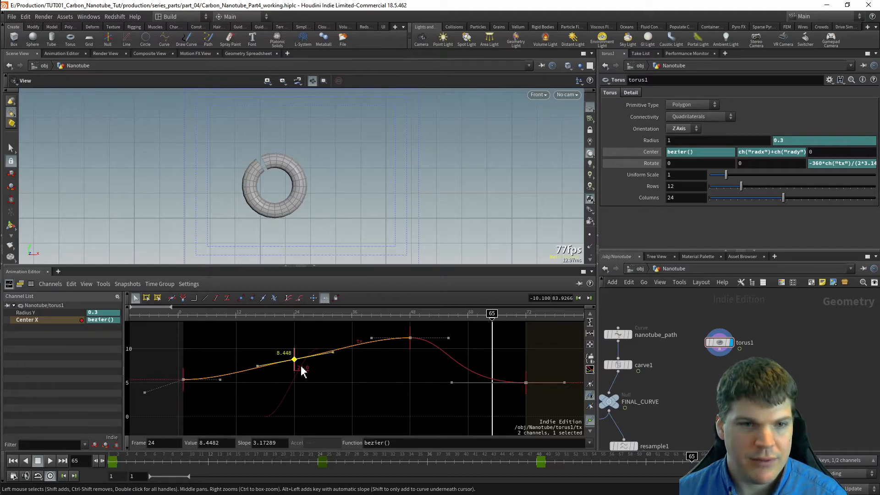
{"action": "key", "text": "f"}
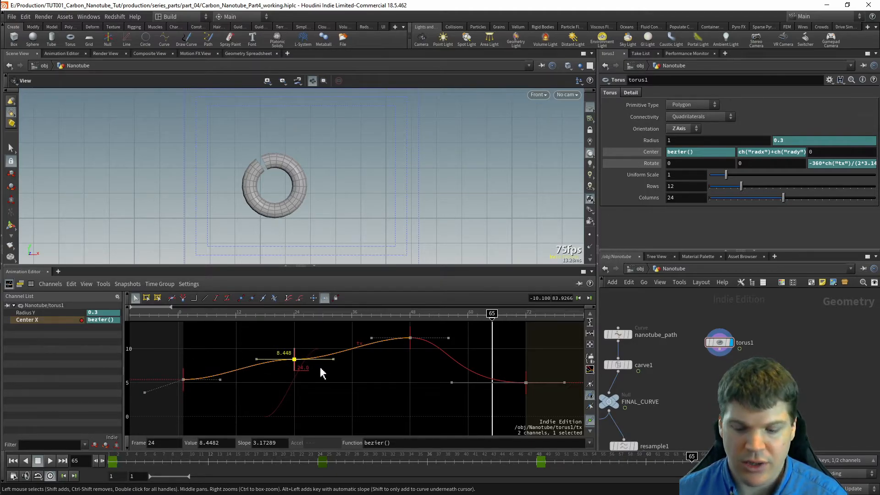
{"action": "key", "text": "ctrl+z"}
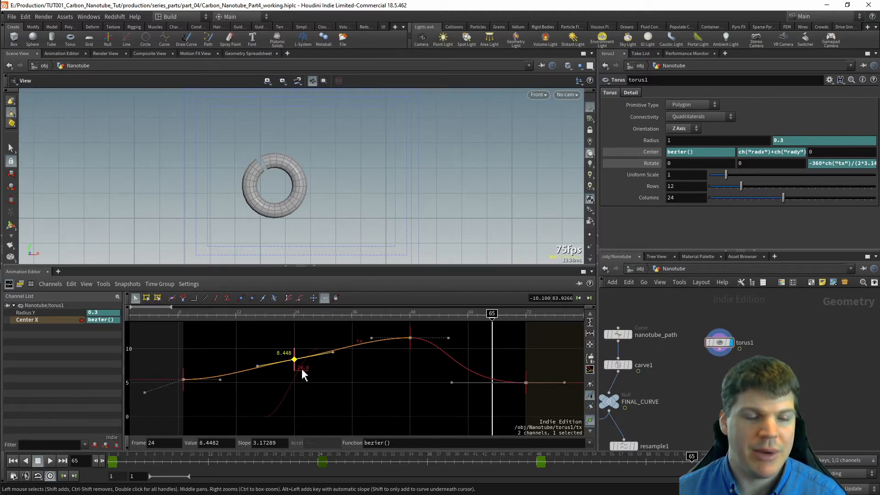
- Select the keyframe and handles at frame 48 in turn and undo the slope changes made there
{"action": "left_click", "coordinate": [371, 338]}
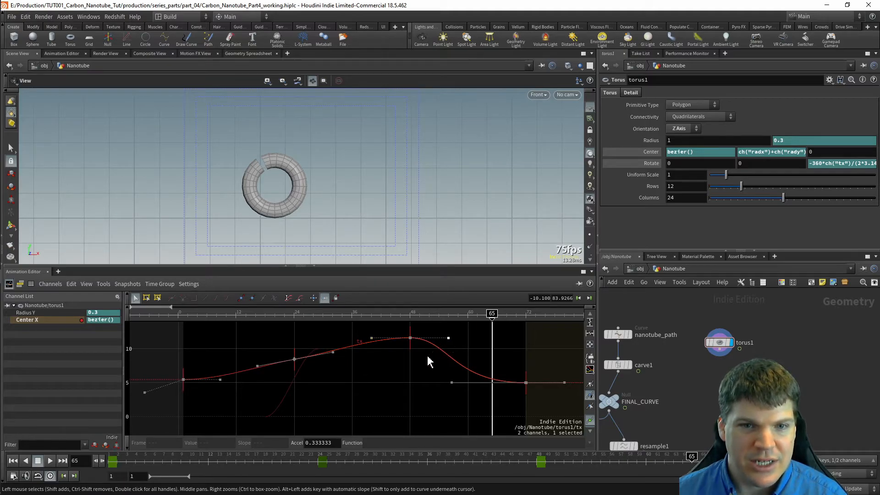
{"action": "left_click", "coordinate": [410, 337]}
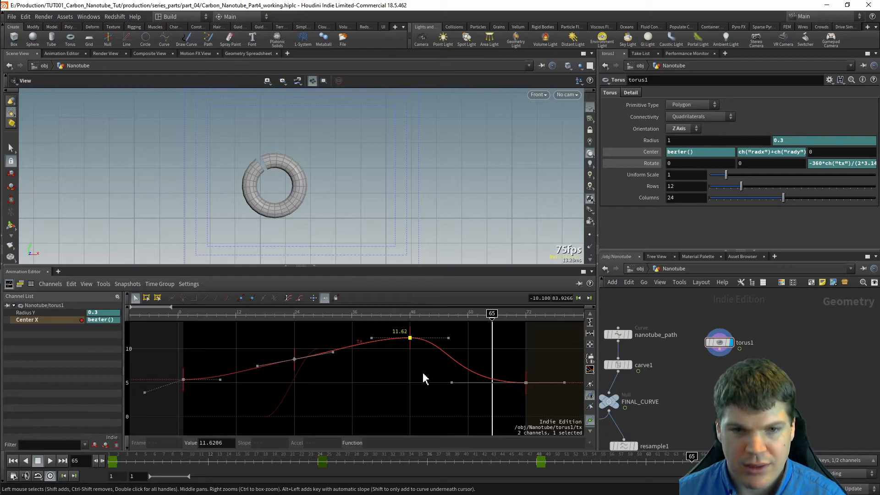
{"action": "left_click", "coordinate": [371, 339]}
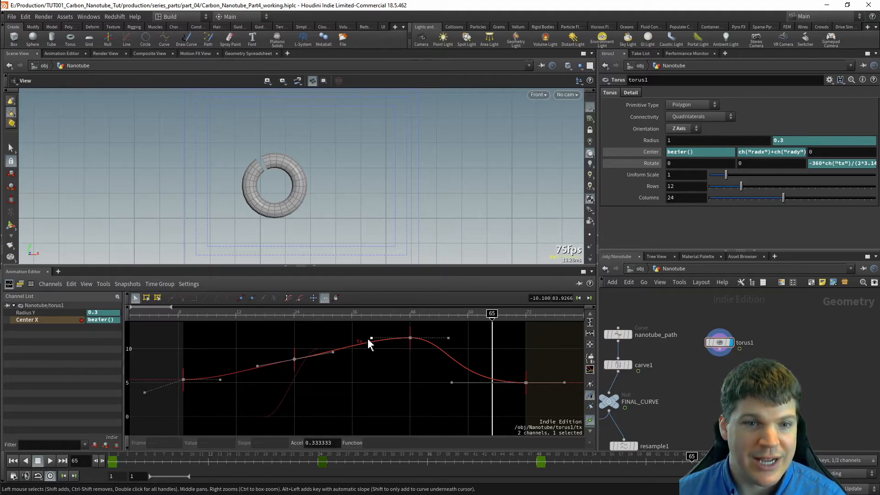
{"action": "left_click", "coordinate": [409, 338]}
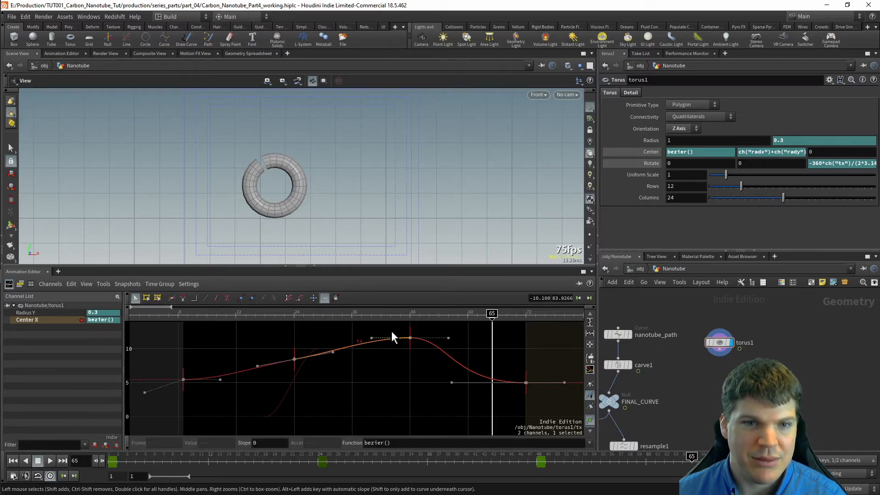
{"action": "left_click", "coordinate": [420, 342]}
{"action": "left_click", "coordinate": [409, 337]}
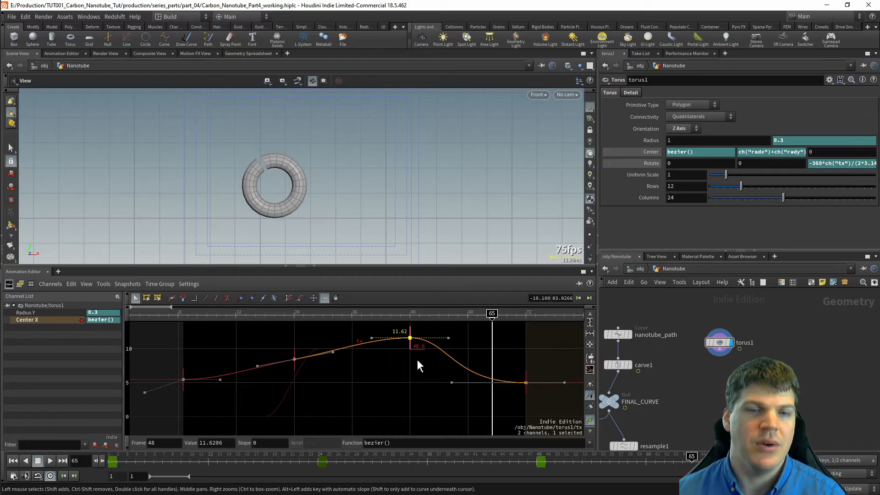
{"action": "key", "text": "ctrl+z"}
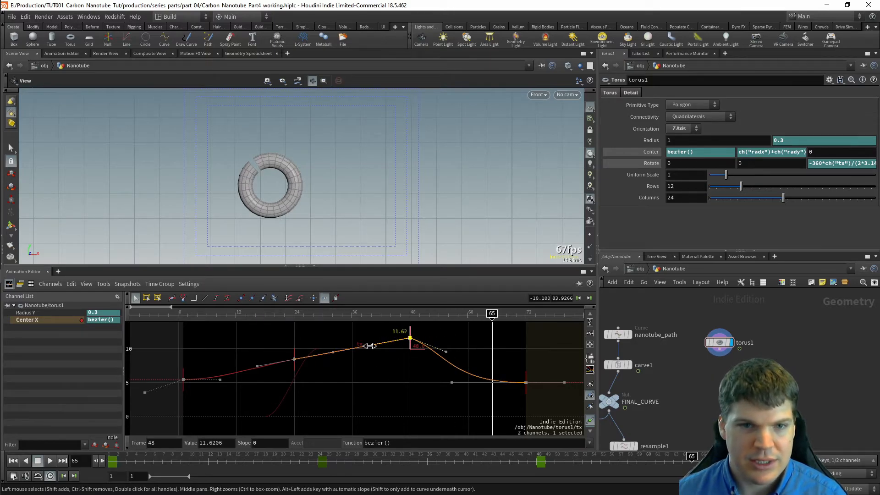
{"action": "key", "text": "ctrl+z"}
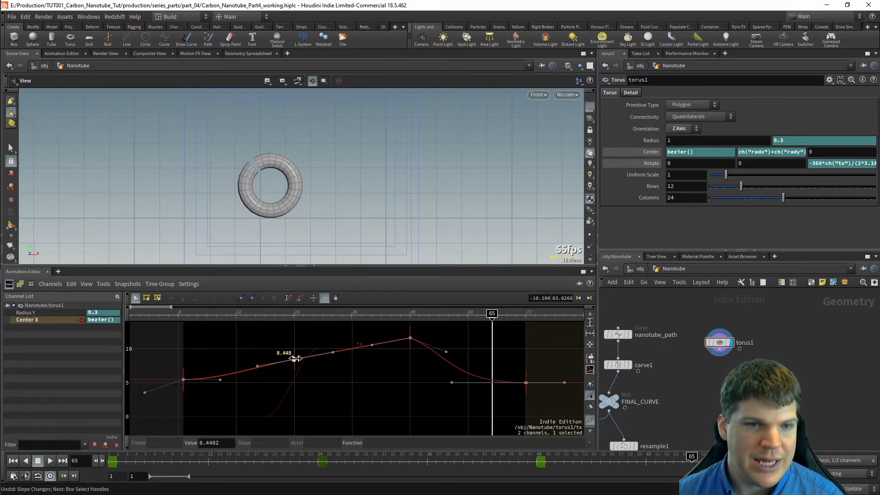
- Set the incoming and outgoing slopes of the Center X keyframe at frame 48 back to flat
{"action": "left_click", "coordinate": [409, 338]}
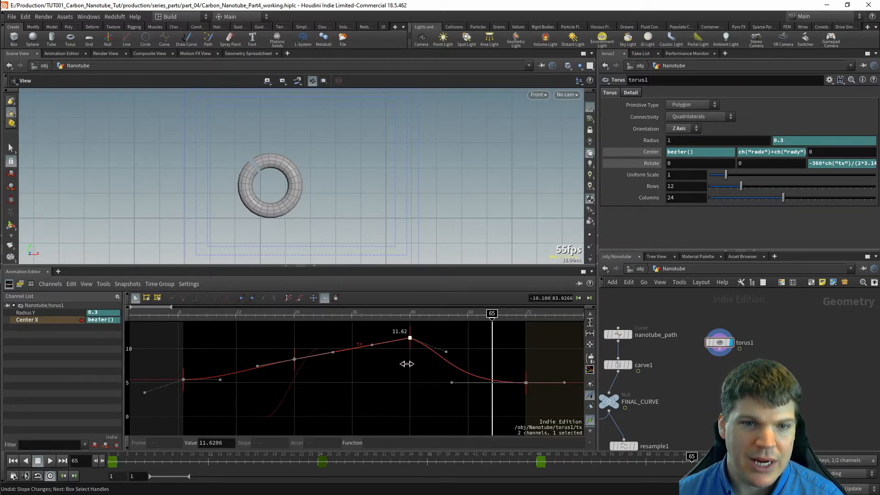
{"action": "left_click", "coordinate": [294, 359]}
{"action": "left_click", "coordinate": [410, 338]}
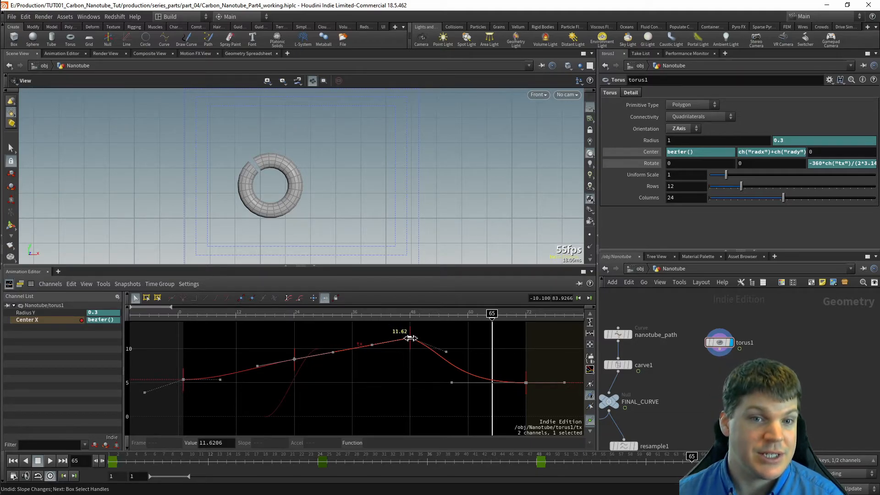
{"action": "left_click_drag", "start_coordinate": [424, 328], "coordinate": [399, 365]}
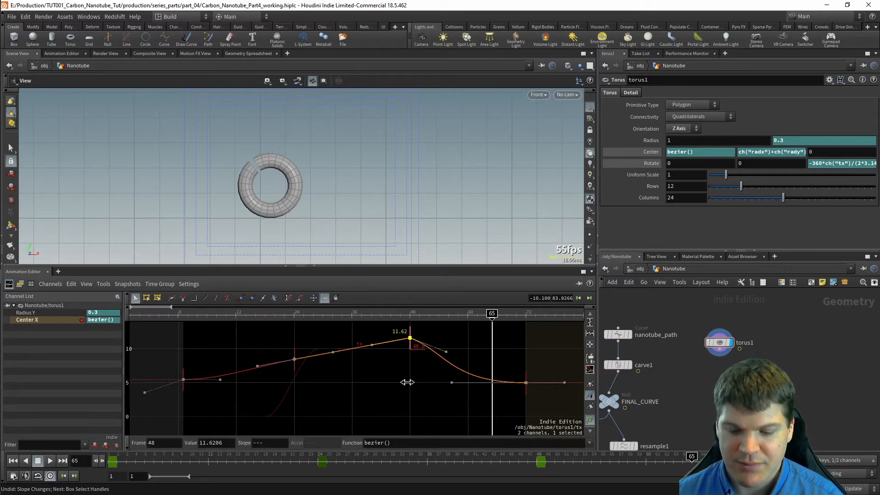
{"action": "key", "text": "t"}
{"action": "left_click_drag", "start_coordinate": [426, 333], "coordinate": [401, 362]}
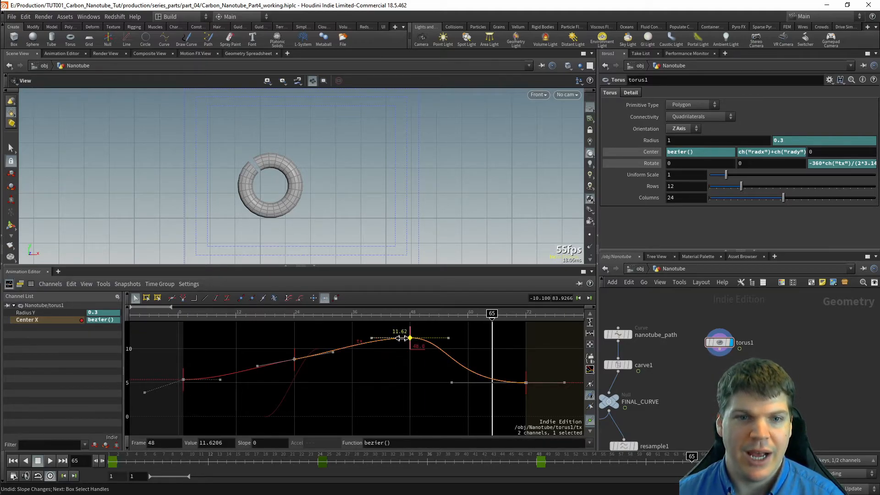
{"action": "left_click", "coordinate": [410, 386]}
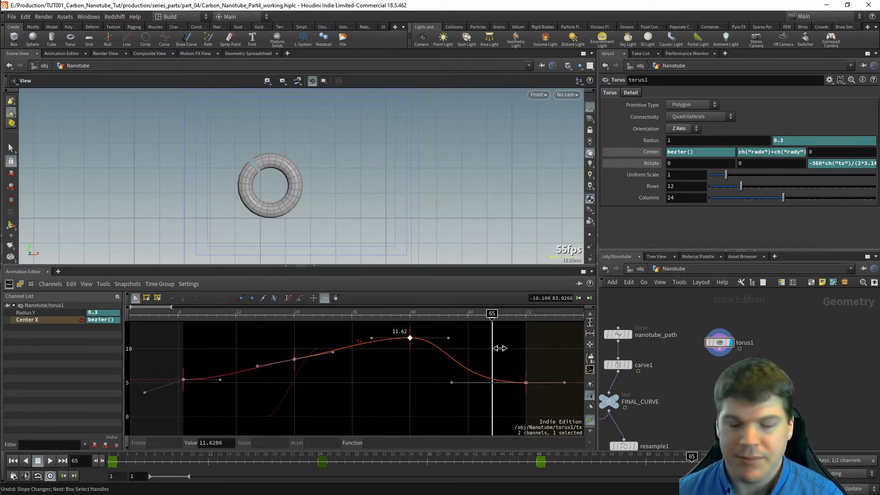
- Raise the Center X keyframe at frame 24 to about 14.39 and give it an automatic smooth slope
{"action": "left_click_drag", "start_coordinate": [294, 358], "coordinate": [313, 381]}
{"action": "key", "text": "ctrl+z"}
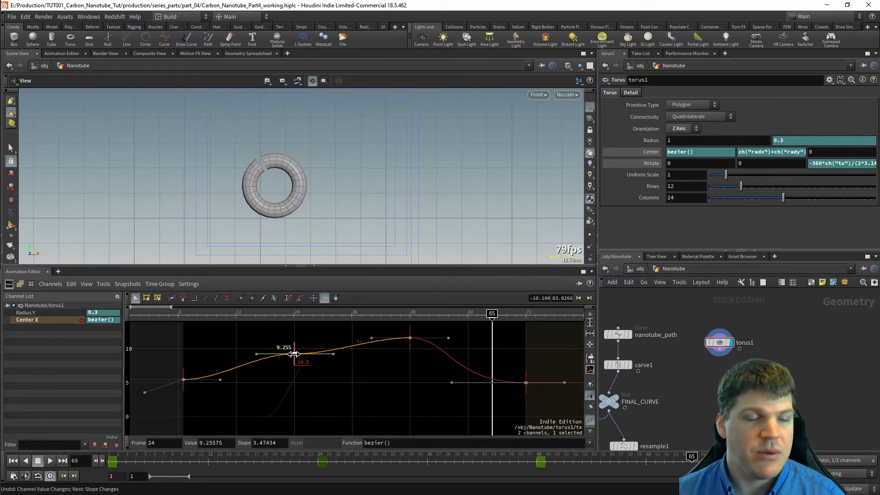
{"action": "mouse_move", "coordinate": [293, 357]}
{"action": "left_mouse_down"}
{"action": "mouse_move", "coordinate": [338, 391]}
{"action": "mouse_move", "coordinate": [294, 326]}
{"action": "mouse_move", "coordinate": [293, 370]}
{"action": "mouse_move", "coordinate": [294, 351]}
{"action": "mouse_move", "coordinate": [294, 360]}
{"action": "mouse_move", "coordinate": [334, 353]}
{"action": "mouse_move", "coordinate": [330, 385]}
{"action": "mouse_move", "coordinate": [299, 359]}
{"action": "mouse_move", "coordinate": [308, 364]}
{"action": "left_mouse_up"}
{"action": "key", "text": "ctrl+z"}
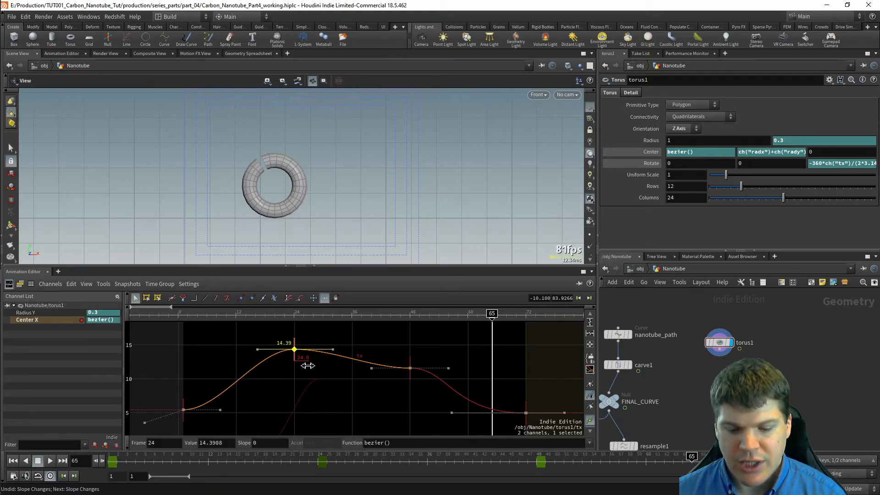
{"action": "left_click_drag", "start_coordinate": [285, 334], "coordinate": [316, 369]}
{"action": "key", "text": "s"}
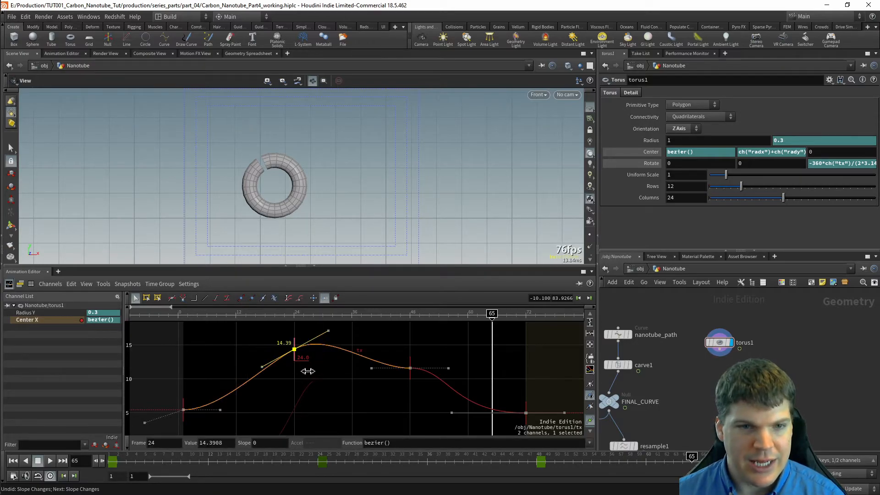
- Untie the handles of the frame 24 keyframe and angle the outgoing and incoming handles independently, both pointing upward
{"action": "left_click", "coordinate": [295, 348]}
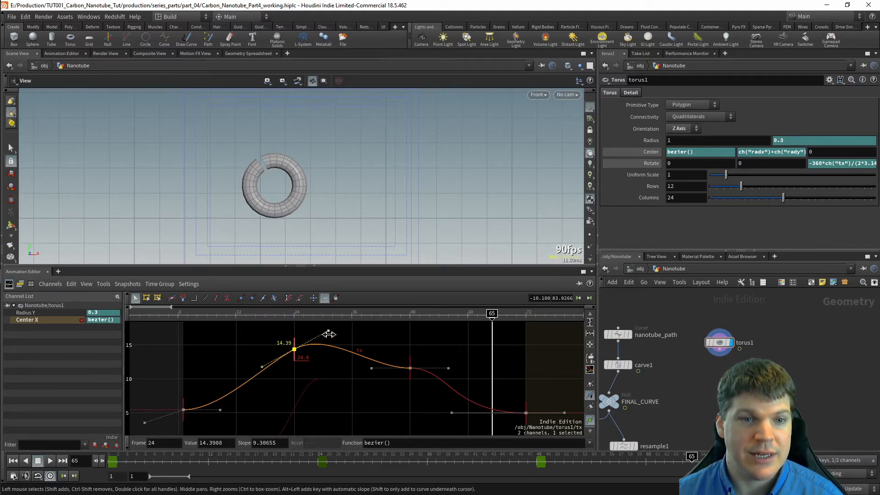
{"action": "left_click_drag", "start_coordinate": [328, 329], "coordinate": [336, 334]}
{"action": "left_click_drag", "start_coordinate": [261, 367], "coordinate": [227, 331]}
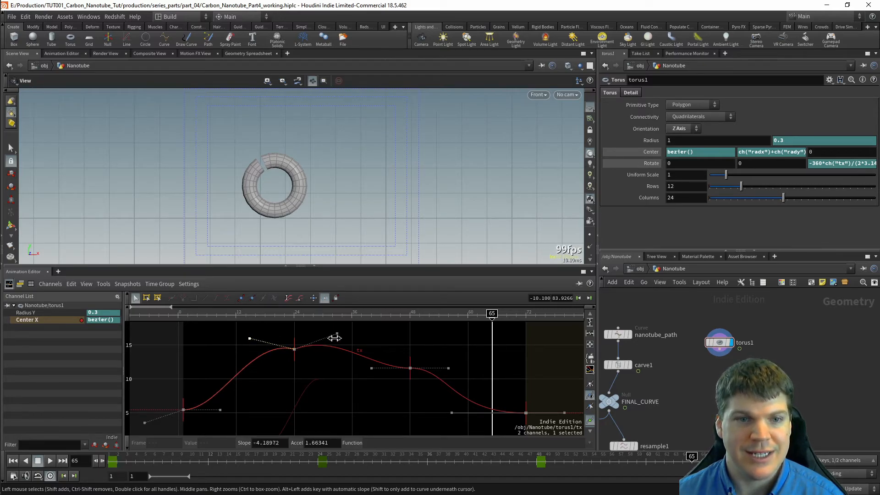
- Tie the frame 24 keyframe's handles together again so they form one straight, rising tangent
{"action": "left_click", "coordinate": [294, 349]}
{"action": "key", "text": "s"}
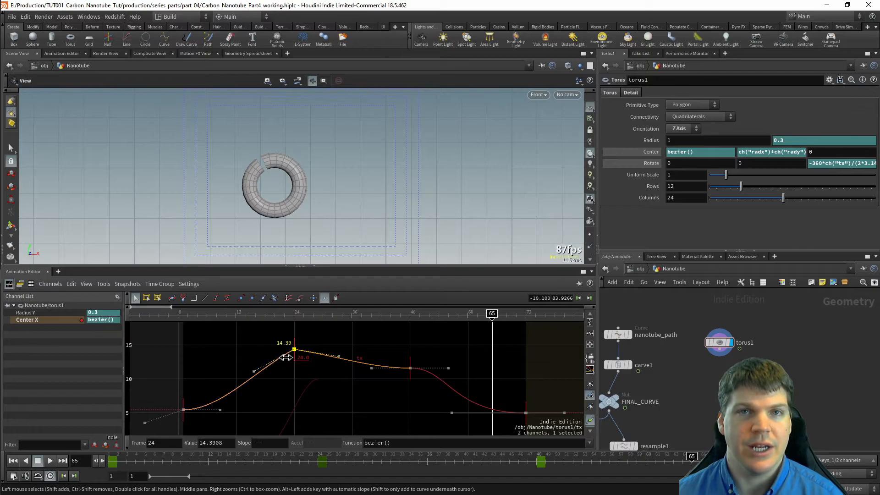
{"action": "left_click", "coordinate": [174, 297]}
{"action": "left_click_drag", "start_coordinate": [336, 327], "coordinate": [330, 381]}
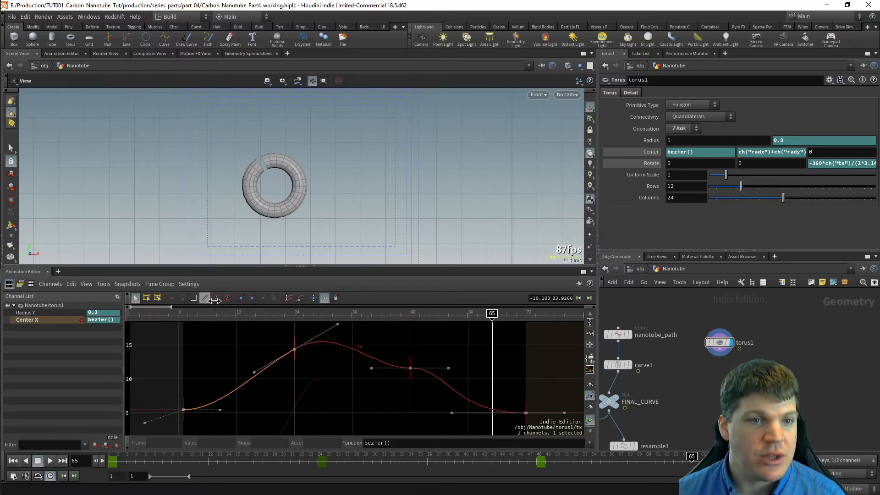
- Set the Center X segment between frames 1 and 24 to constant() and scrub to frame 13
{"action": "left_click_drag", "start_coordinate": [237, 379], "coordinate": [248, 400]}
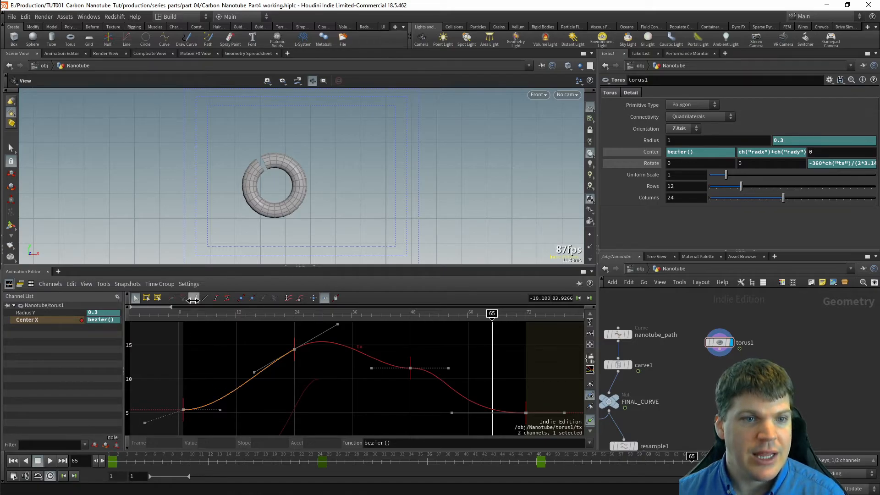
{"action": "left_click", "coordinate": [193, 299]}
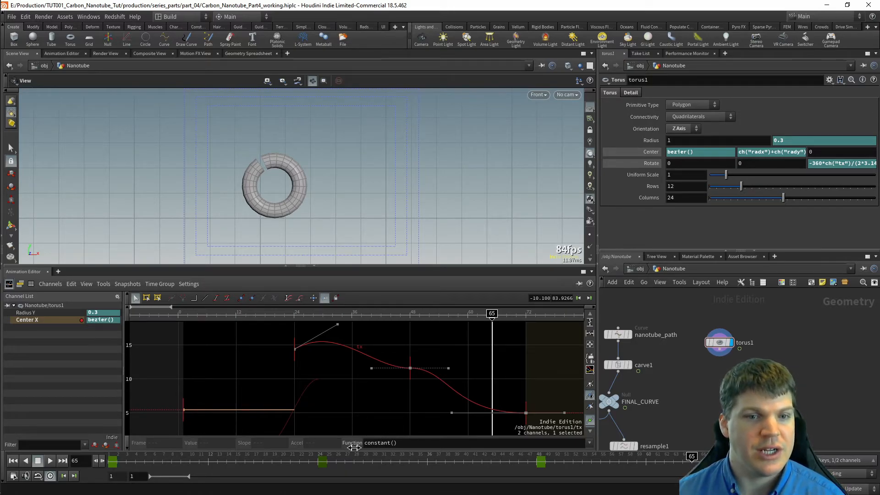
{"action": "mouse_move", "coordinate": [241, 319]}
{"action": "left_mouse_down"}
{"action": "mouse_move", "coordinate": [177, 320]}
{"action": "mouse_move", "coordinate": [275, 319]}
{"action": "mouse_move", "coordinate": [240, 320]}
{"action": "left_mouse_up"}
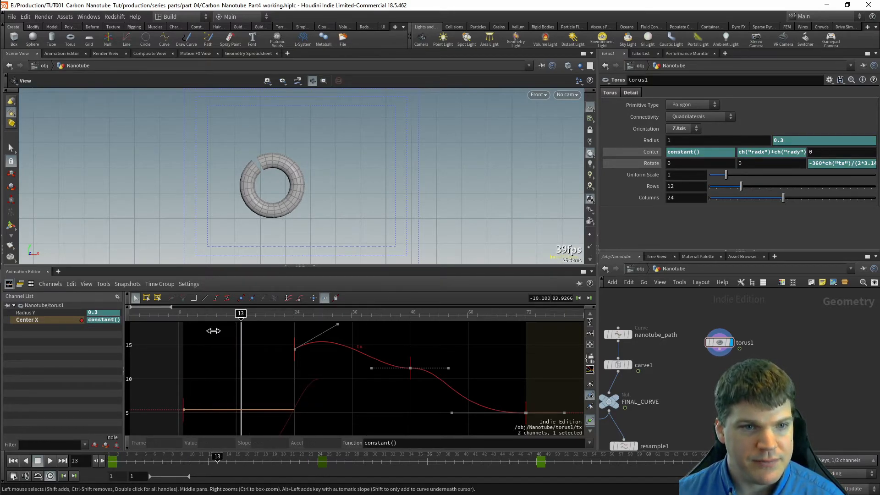
- Switch the segment between frames 1 and 24 to cubic() and select its end keyframes to check for handles
{"action": "left_click", "coordinate": [216, 298]}
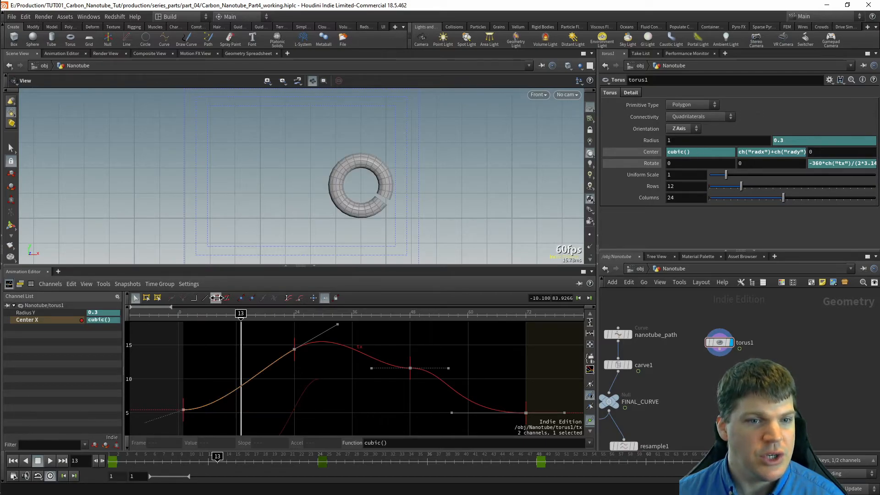
{"action": "left_click", "coordinate": [293, 351]}
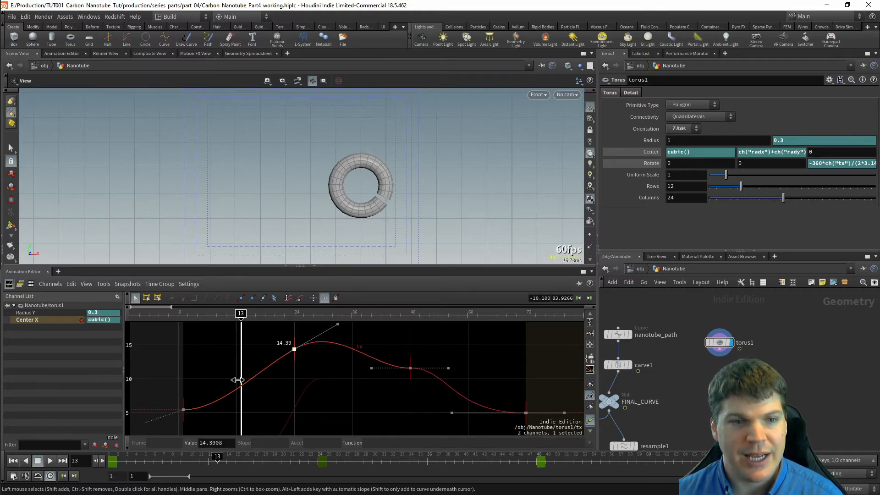
{"action": "left_click", "coordinate": [188, 408]}
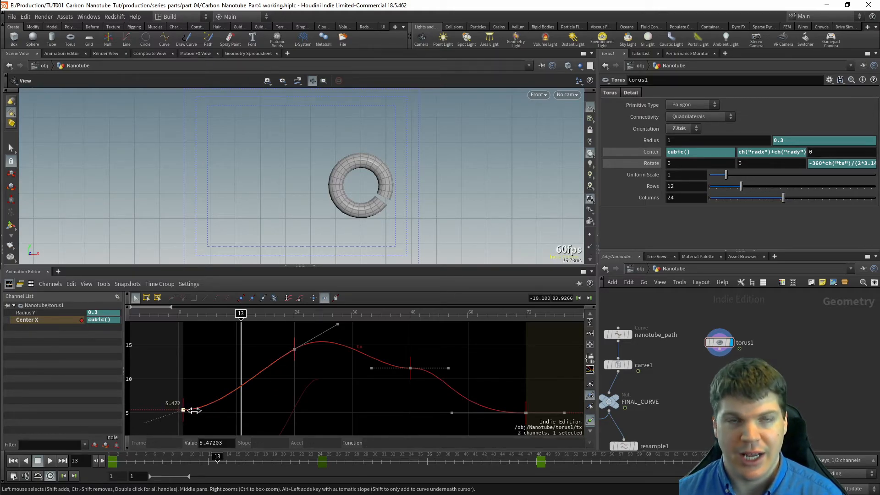
{"action": "left_click", "coordinate": [199, 405]}
- Set the segment between frames 1 and 24 to bezier() and steepen the handles at both ends
{"action": "left_click", "coordinate": [225, 296]}
{"action": "mouse_move", "coordinate": [257, 371]}
{"action": "left_mouse_down"}
{"action": "mouse_move", "coordinate": [251, 338]}
{"action": "mouse_move", "coordinate": [260, 384]}
{"action": "left_mouse_up"}
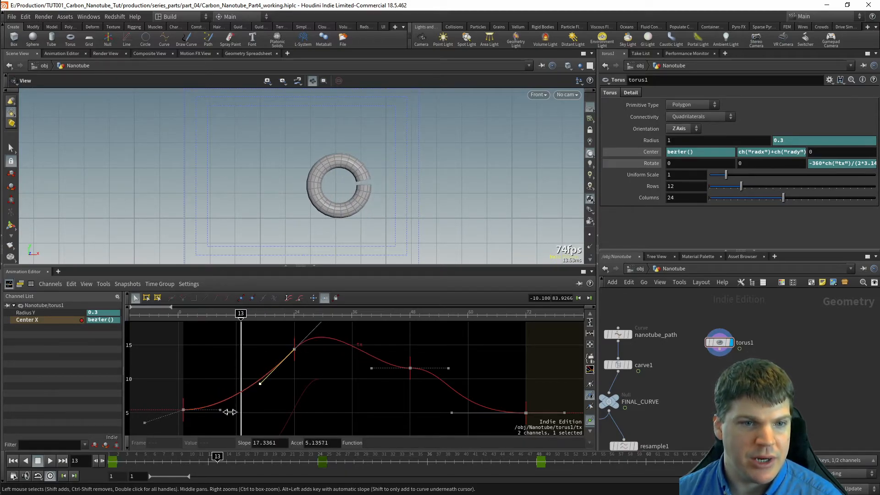
{"action": "left_click_drag", "start_coordinate": [217, 409], "coordinate": [260, 403]}
{"action": "left_click", "coordinate": [245, 382]}
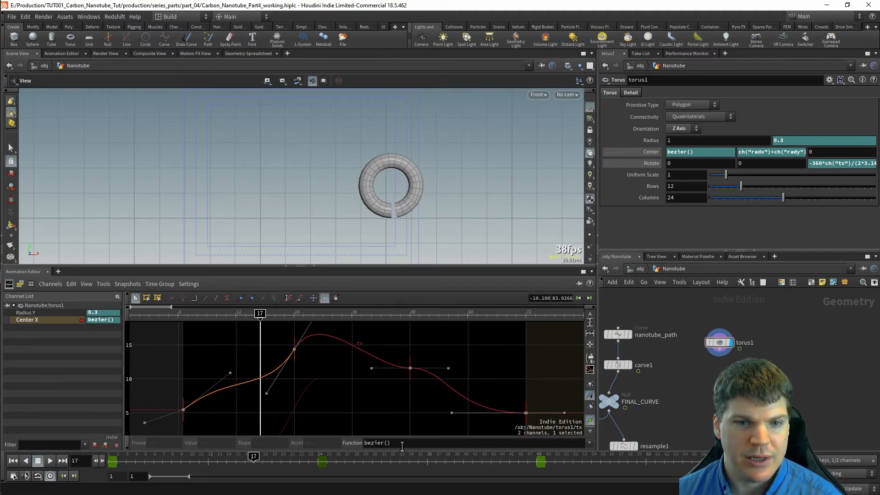
- Straighten the Bezier segment between frames 1 and 24, then try adjusting its frame 24 handle and undo that change
{"action": "left_click", "coordinate": [204, 298]}
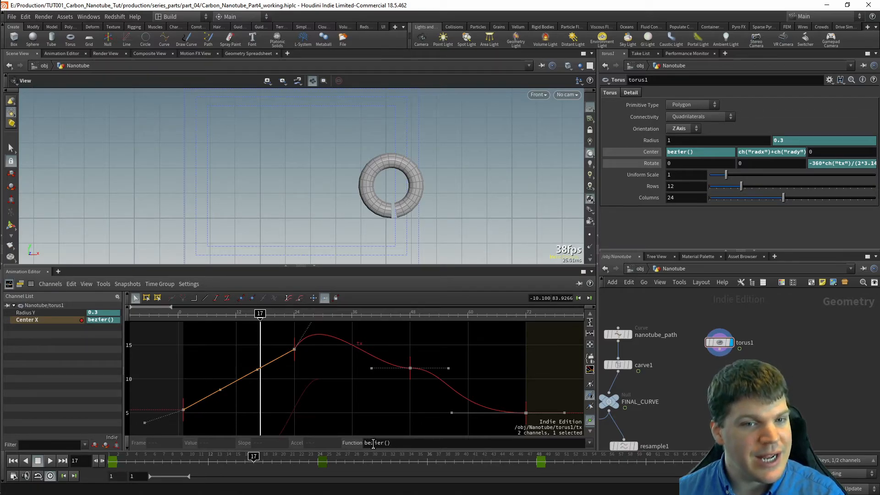
{"action": "mouse_move", "coordinate": [257, 370]}
{"action": "left_mouse_down"}
{"action": "mouse_move", "coordinate": [246, 368]}
{"action": "mouse_move", "coordinate": [252, 340]}
{"action": "mouse_move", "coordinate": [271, 380]}
{"action": "left_mouse_up"}
{"action": "key", "text": "ctrl+z"}
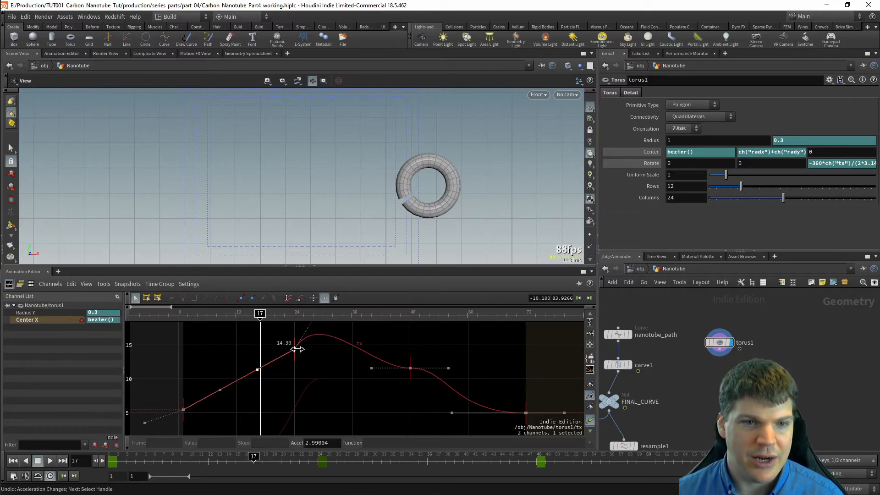
- Lower the frame 24 Center X keyframe to about 4.12 and straighten the Bezier segment between frames 1 and 24
{"action": "mouse_move", "coordinate": [299, 349]}
{"action": "left_mouse_down"}
{"action": "mouse_move", "coordinate": [293, 408]}
{"action": "mouse_move", "coordinate": [299, 340]}
{"action": "left_mouse_up"}
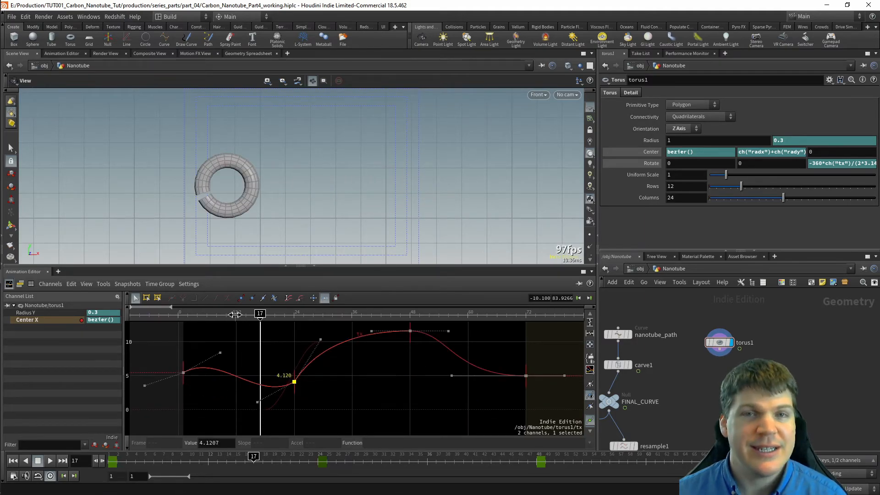
{"action": "left_click_drag", "start_coordinate": [199, 334], "coordinate": [270, 413]}
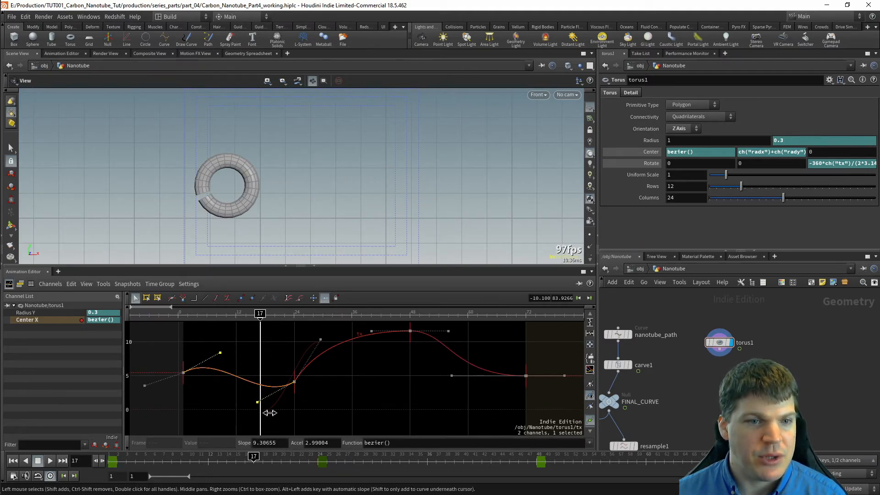
{"action": "key", "text": "s"}
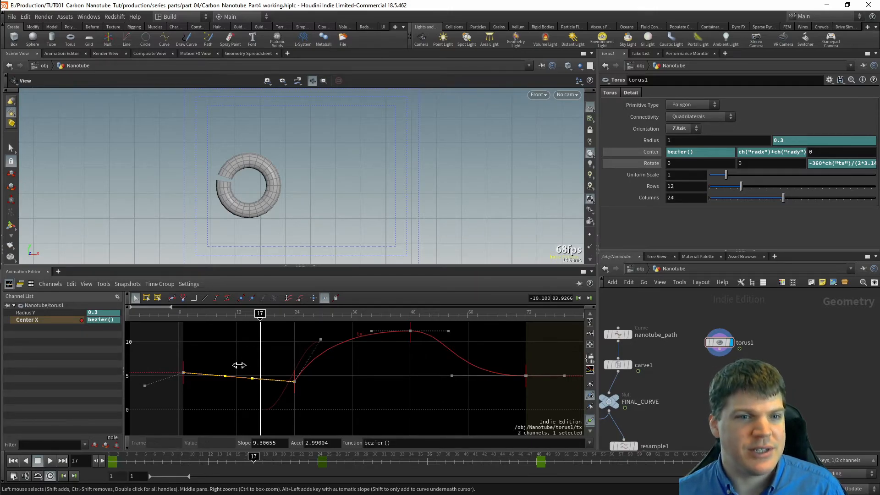
- Undo the last channel value change and inspect the straight segment, its frame 24 keyframe and the incoming handle
{"action": "left_click", "coordinate": [229, 381]}
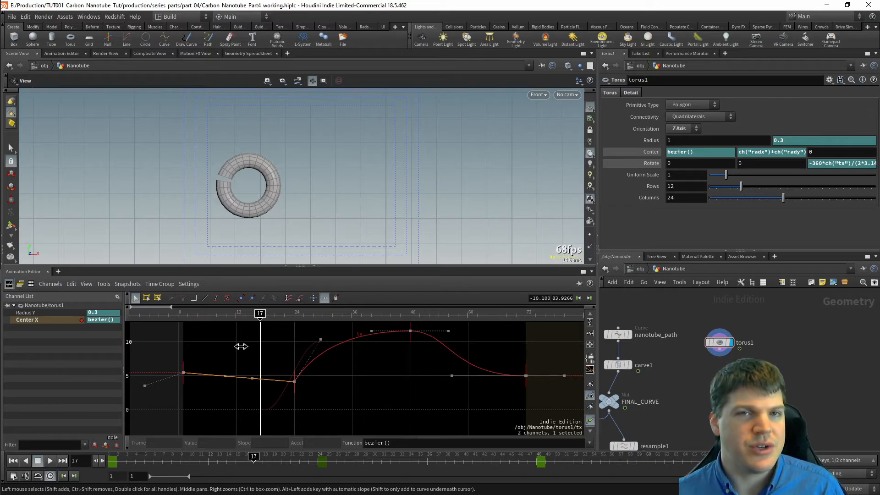
{"action": "key", "text": "ctrl+z"}
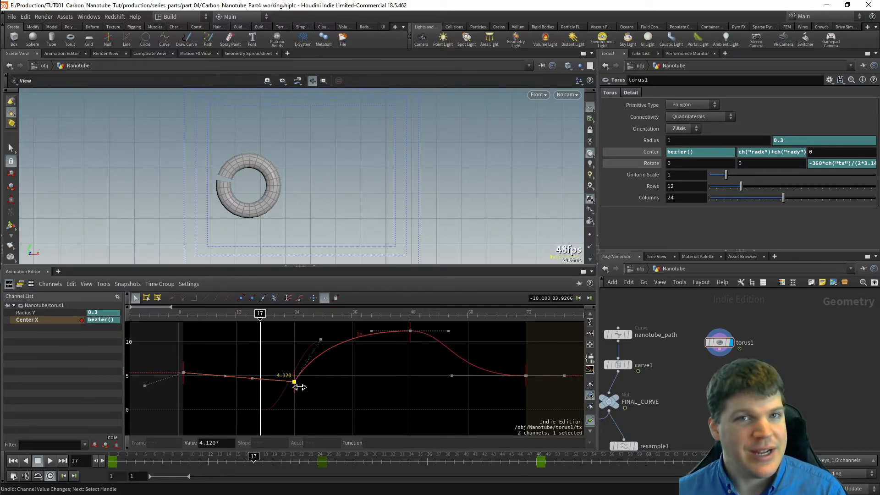
{"action": "left_click", "coordinate": [252, 378]}
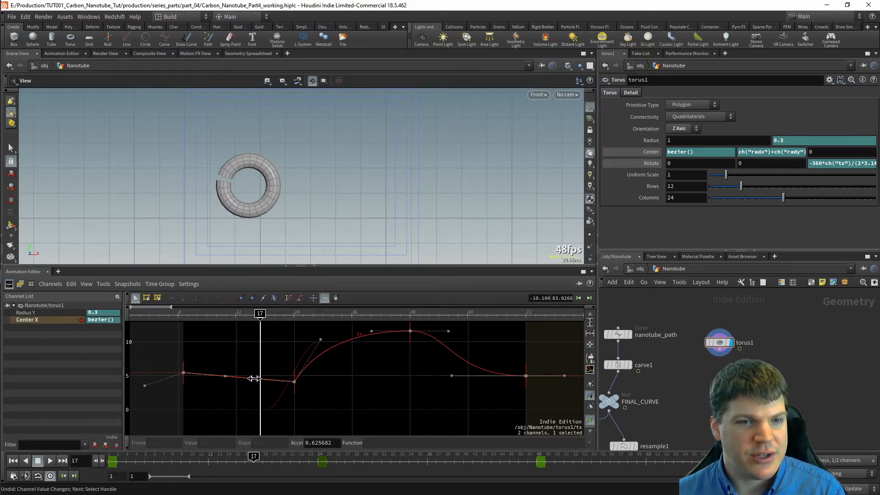
{"action": "left_click_drag", "start_coordinate": [243, 366], "coordinate": [245, 400]}
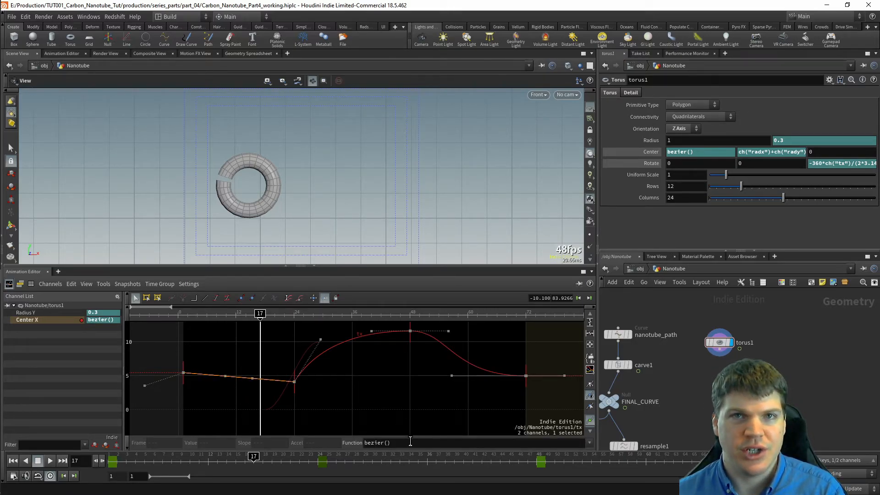
{"action": "left_click", "coordinate": [294, 381]}
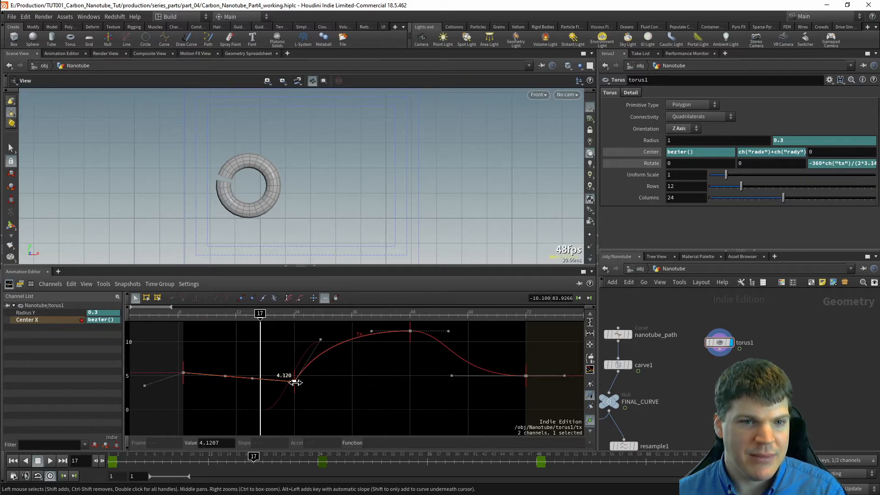
{"action": "left_click", "coordinate": [254, 379]}
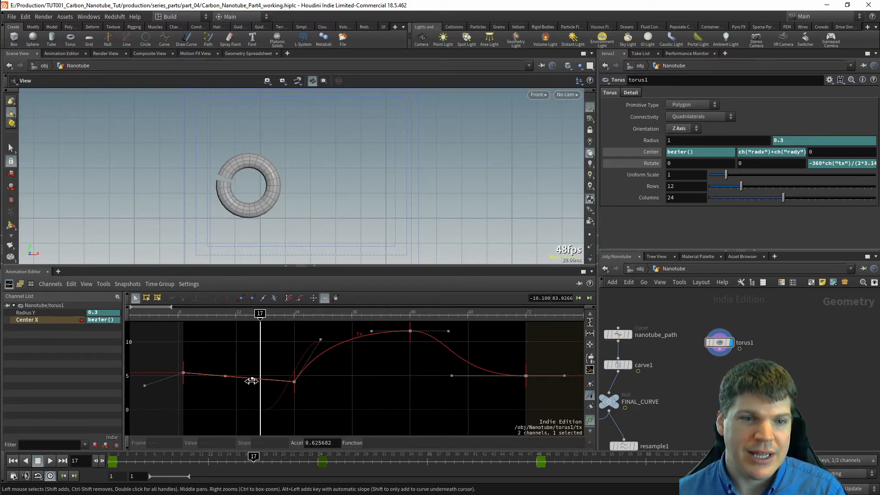
- Pull the frame 24 keyframe's incoming handle up to a slope of about -14 and set its acceleration to 0
{"action": "left_click_drag", "start_coordinate": [251, 377], "coordinate": [257, 359]}
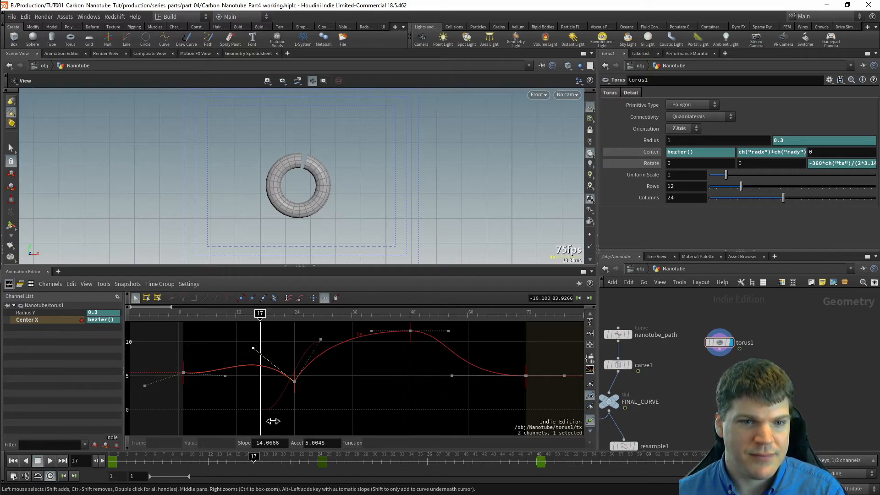
{"action": "double_click", "coordinate": [321, 442]}
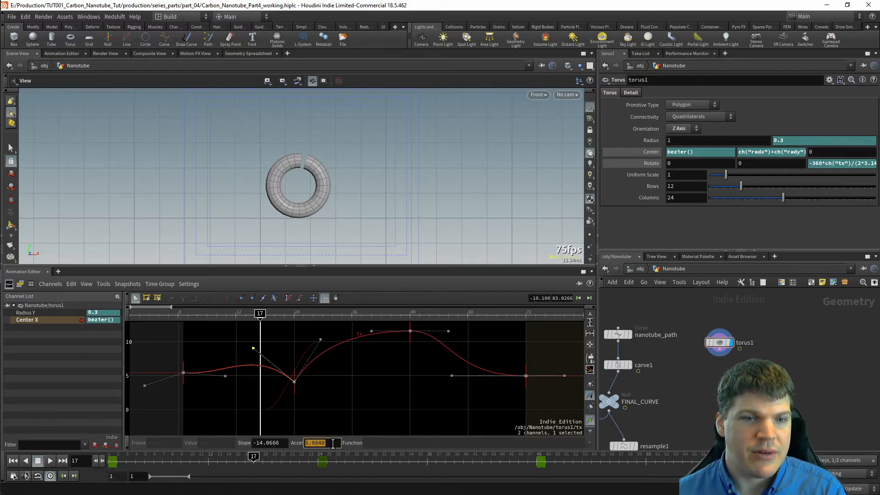
{"action": "type", "text": "0"}
{"action": "key", "text": "Return"}
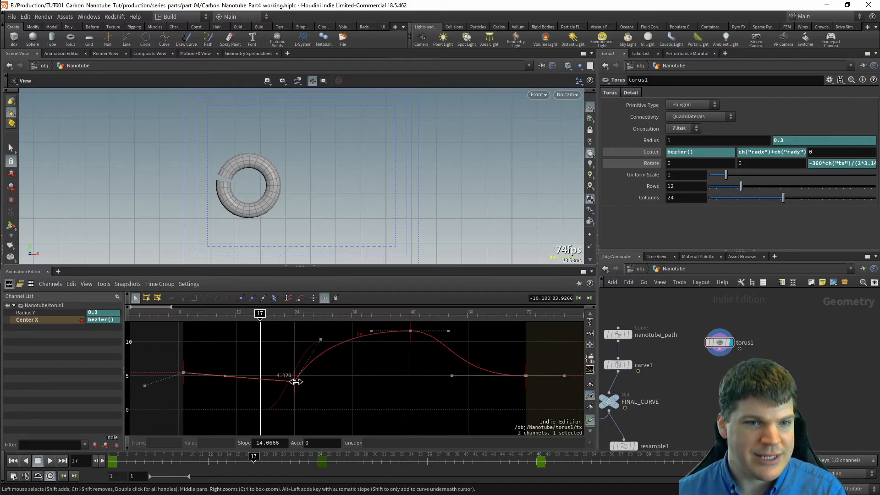
- Lower the frame 24 keyframe to about 3.58 and set the frame 1 outgoing handle's acceleration to 0
{"action": "mouse_move", "coordinate": [294, 382]}
{"action": "left_mouse_down"}
{"action": "mouse_move", "coordinate": [295, 327]}
{"action": "mouse_move", "coordinate": [294, 385]}
{"action": "left_mouse_up"}
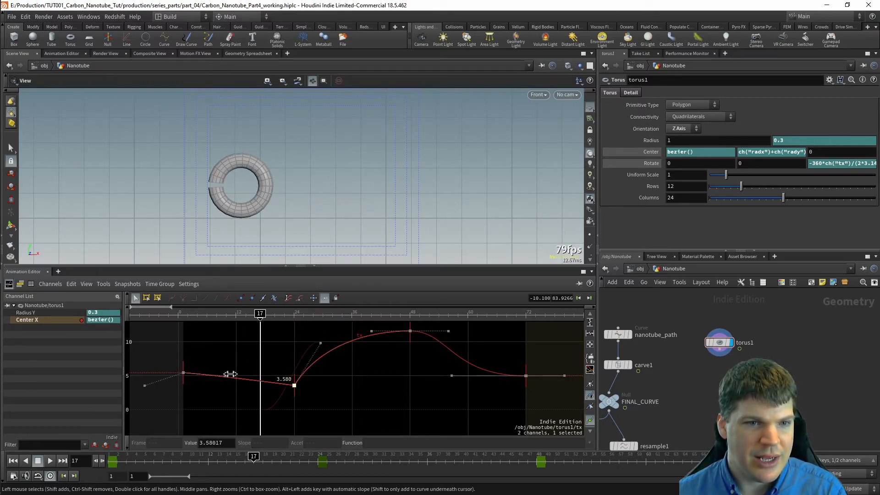
{"action": "double_click", "coordinate": [316, 443]}
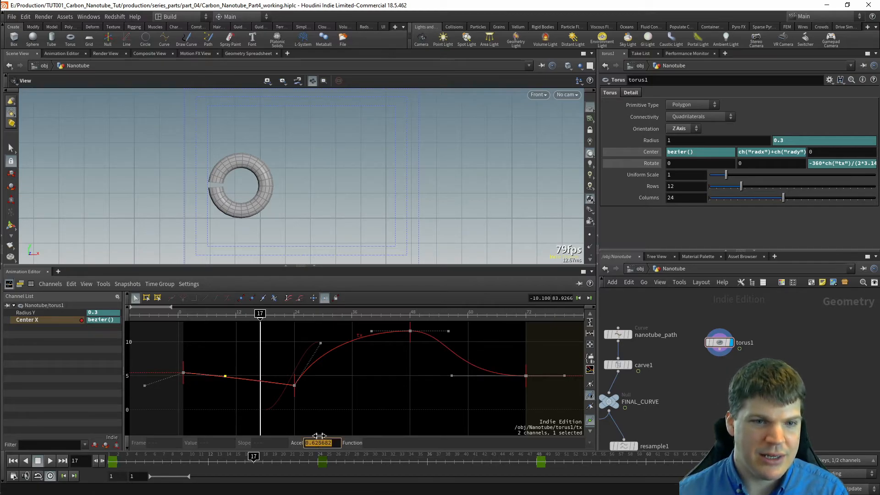
{"action": "type", "text": "0"}
{"action": "key", "text": "Return"}
- Move the frame 24 keyframe down to about 2.36 and up to about 5.67 to test the straight Bezier segment
{"action": "left_click", "coordinate": [243, 380]}
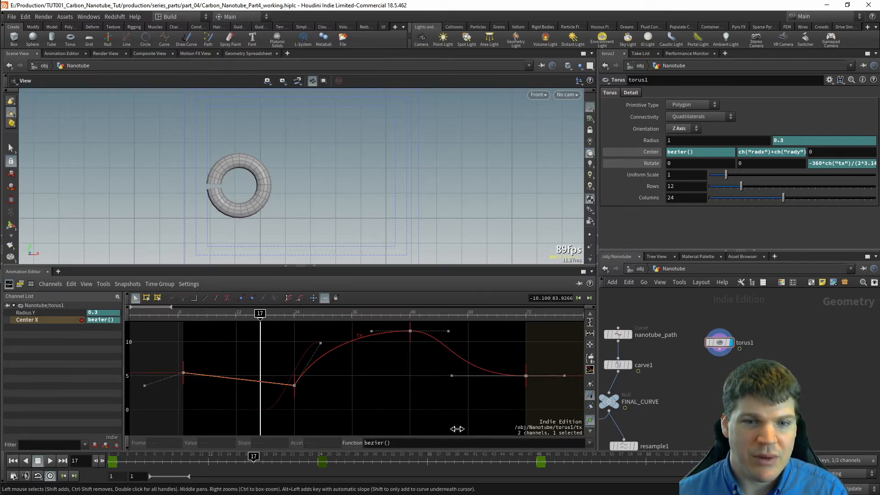
{"action": "mouse_move", "coordinate": [299, 391]}
{"action": "left_mouse_down"}
{"action": "mouse_move", "coordinate": [289, 334]}
{"action": "mouse_move", "coordinate": [295, 403]}
{"action": "mouse_move", "coordinate": [284, 403]}
{"action": "mouse_move", "coordinate": [294, 325]}
{"action": "mouse_move", "coordinate": [295, 395]}
{"action": "left_mouse_up"}
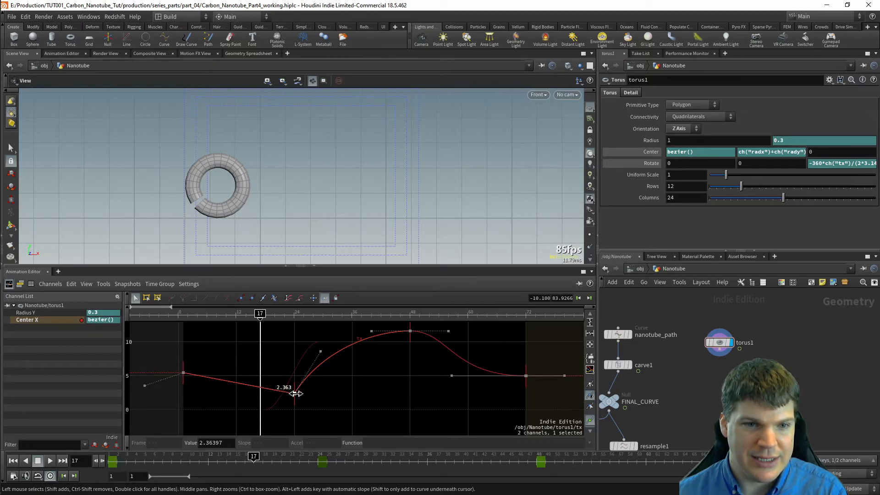
{"action": "left_click_drag", "start_coordinate": [294, 392], "coordinate": [294, 372]}
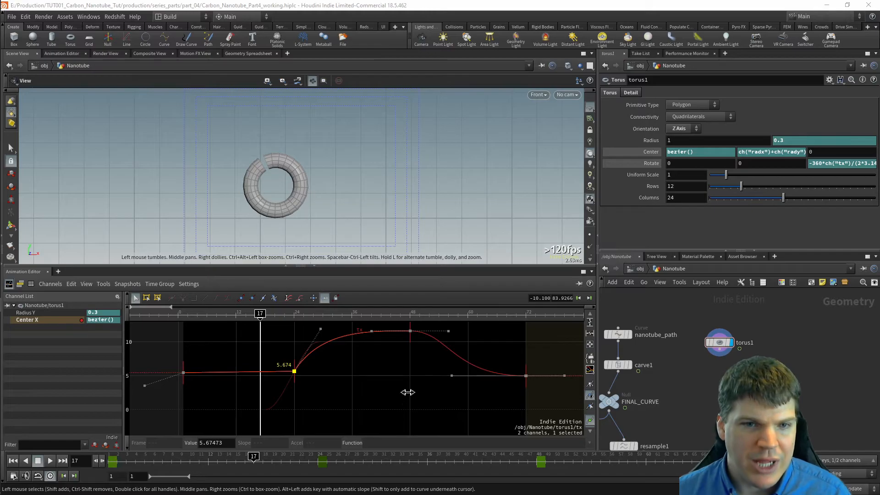
- Delete the frame 24 Center X keyframe and set the frame 1 keyframe's value to 0
{"action": "middle_click_drag", "start_coordinate": [346, 384], "coordinate": [362, 391]}
{"action": "key", "text": "Delete"}
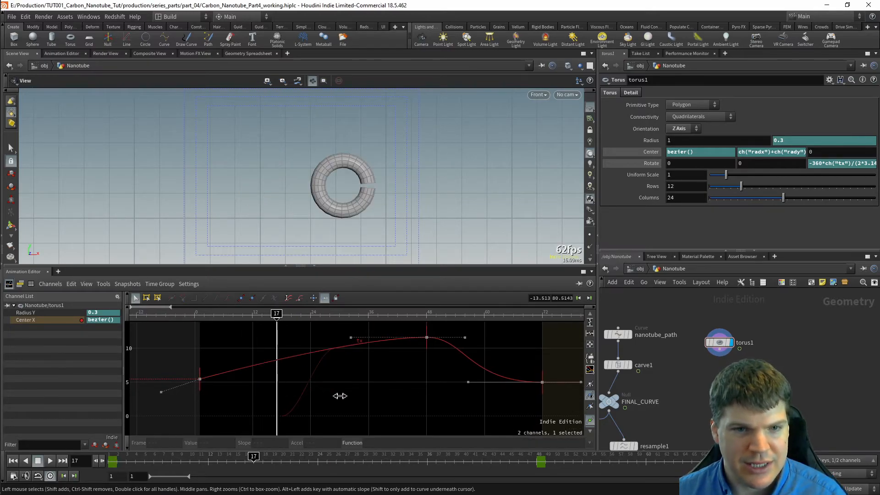
{"action": "left_click_drag", "start_coordinate": [442, 369], "coordinate": [408, 338]}
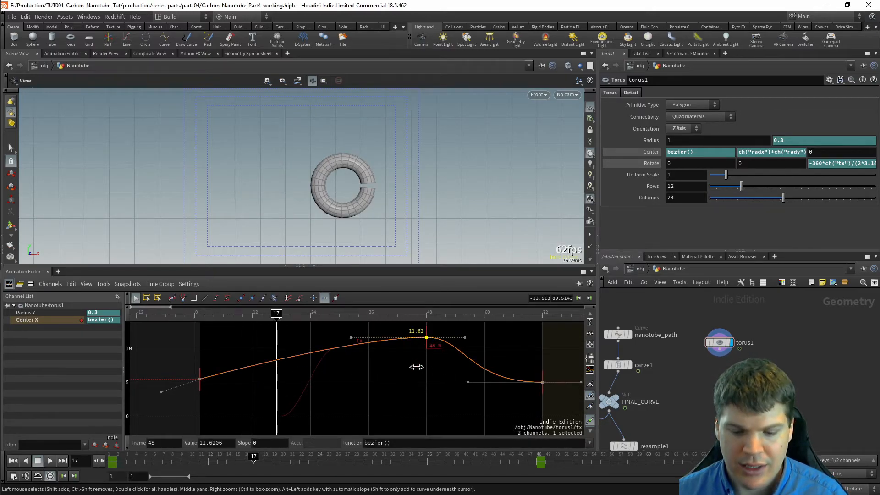
{"action": "left_click", "coordinate": [200, 379]}
{"action": "left_click", "coordinate": [224, 442]}
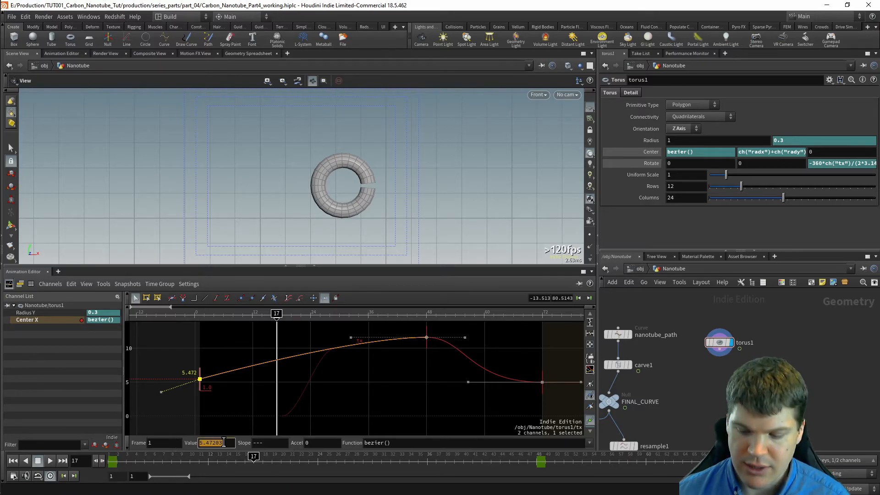
{"action": "type", "text": "0"}
{"action": "key", "text": "Return"}
{"action": "left_click", "coordinate": [211, 408]}
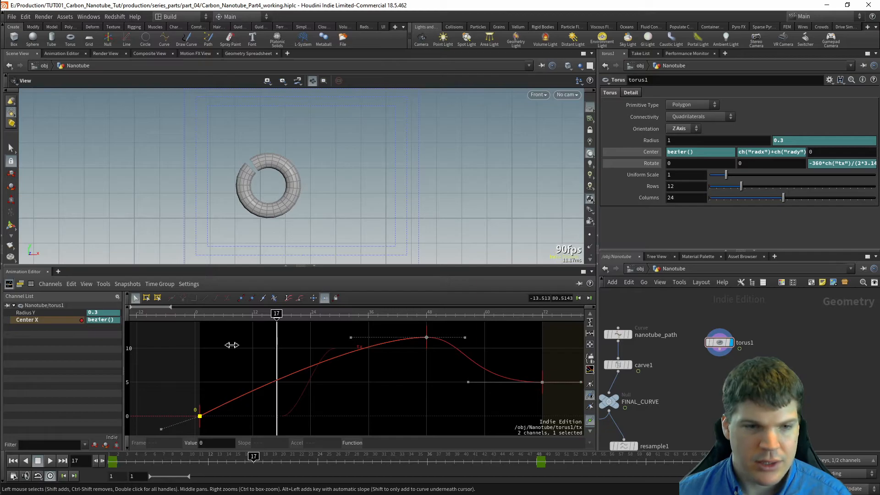
- Level the handles of the frame 1 Center X keyframe so the curve leaves it flat
{"action": "left_click", "coordinate": [199, 422]}
{"action": "left_click", "coordinate": [201, 422]}
{"action": "key", "text": "t"}
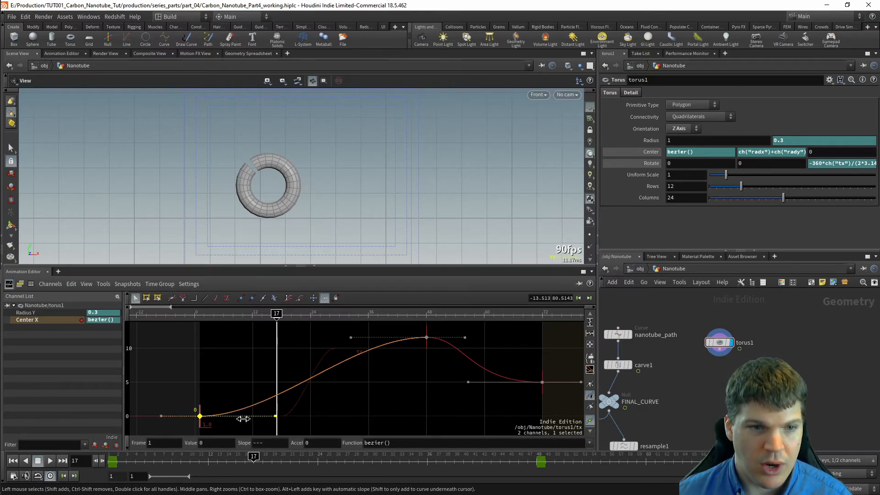
- Try shortening the frame 1 outgoing handle, undo that change, and raise the handle steeply for a fast start
{"action": "left_click_drag", "start_coordinate": [273, 416], "coordinate": [231, 433]}
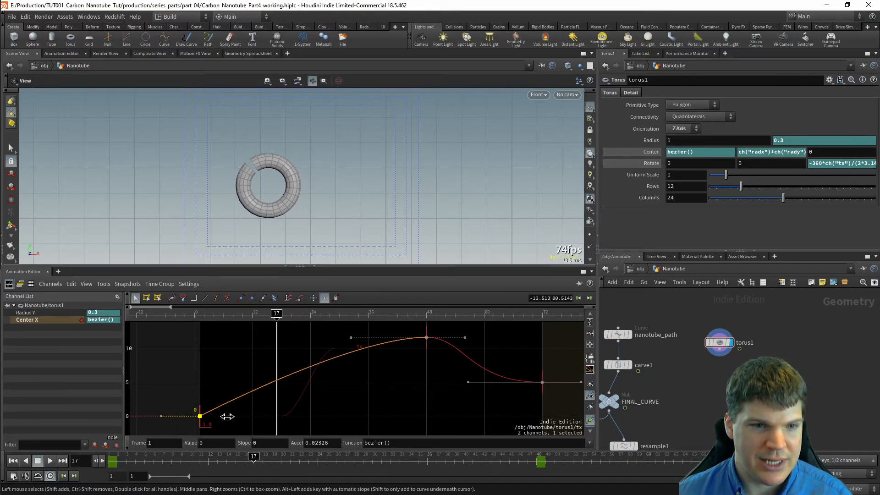
{"action": "key", "text": "ctrl+z"}
{"action": "left_click_drag", "start_coordinate": [225, 392], "coordinate": [178, 443]}
{"action": "left_click_drag", "start_coordinate": [276, 416], "coordinate": [271, 346]}
- Set the value of the frame 48 Center X keyframe to 10
{"action": "mouse_move", "coordinate": [424, 344]}
{"action": "left_mouse_down"}
{"action": "mouse_move", "coordinate": [379, 345]}
{"action": "mouse_move", "coordinate": [426, 339]}
{"action": "left_mouse_up"}
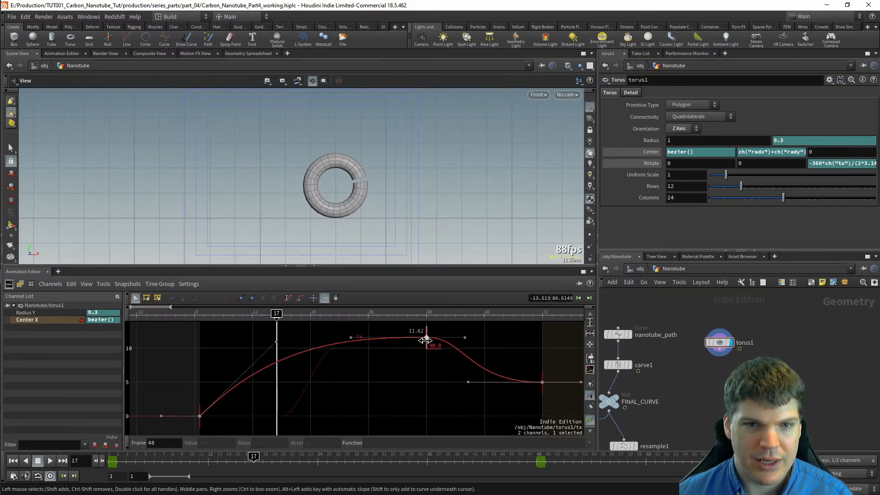
{"action": "left_click", "coordinate": [210, 442]}
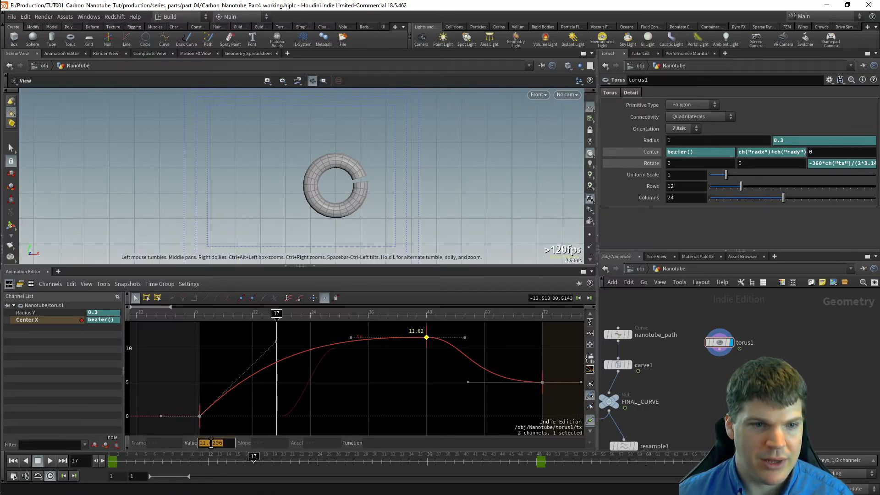
{"action": "type", "text": "10"}
{"action": "key", "text": "Return"}
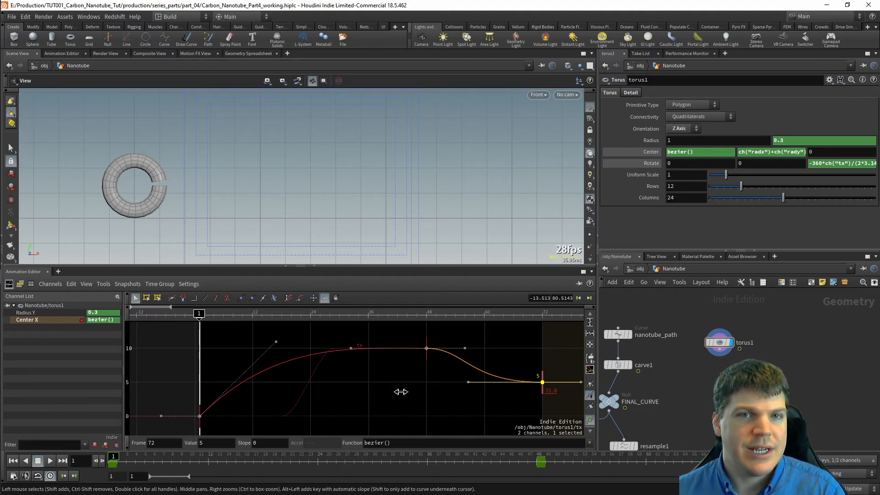
- Go to the frame 48 keyframe and set the torus's Center X parameter to 3 there
{"action": "left_click_drag", "start_coordinate": [393, 314], "coordinate": [426, 321]}
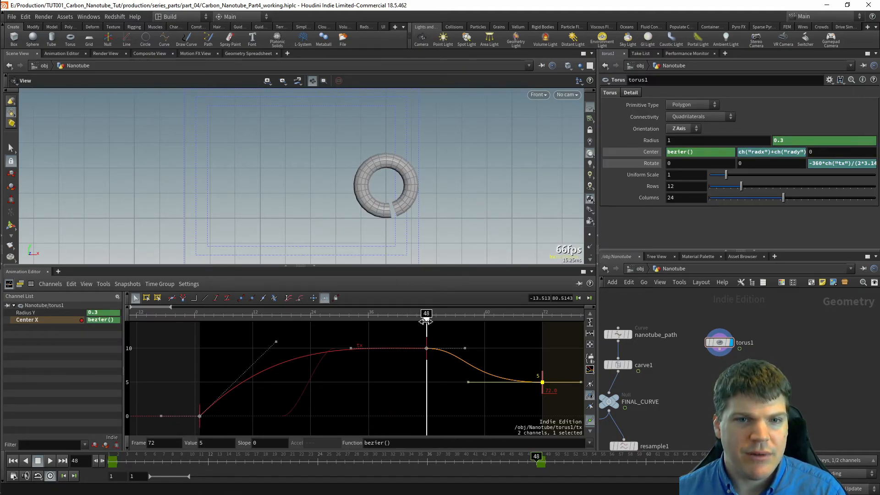
{"action": "left_click", "coordinate": [426, 348]}
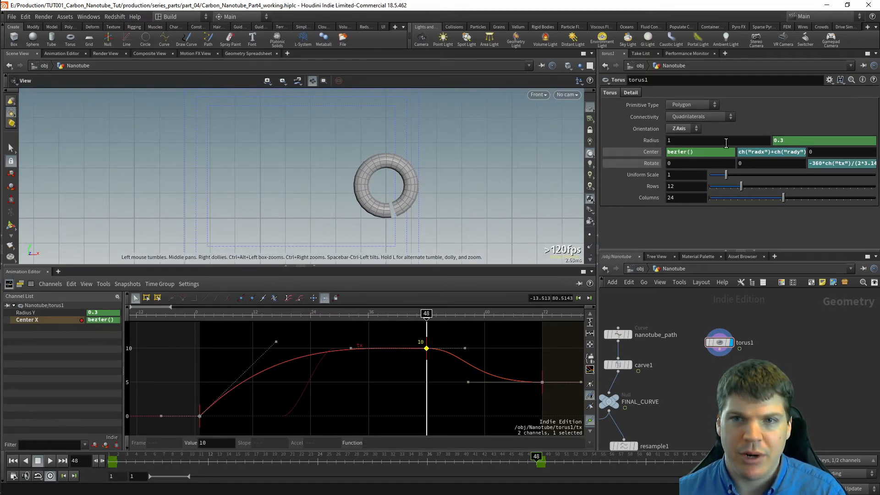
{"action": "left_click", "coordinate": [701, 151]}
{"action": "type", "text": "3"}
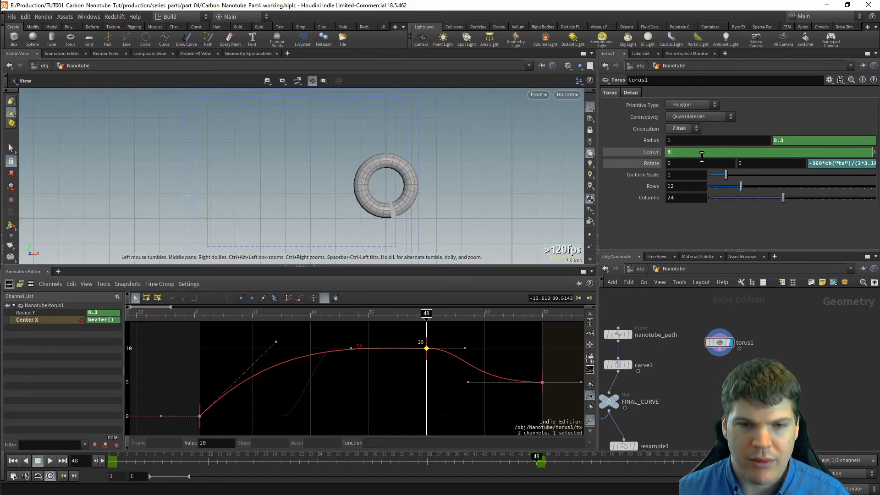
{"action": "key", "text": "Return"}
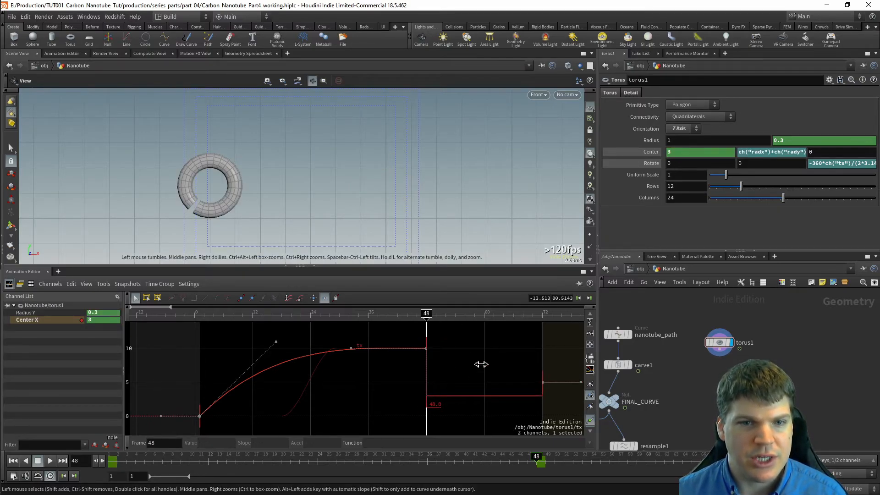
- Play the animation repeatedly from the start to examine the torus's motion across the value jump at frame 48
{"action": "key", "text": "ctrl+Up"}
{"action": "key", "text": "Up"}
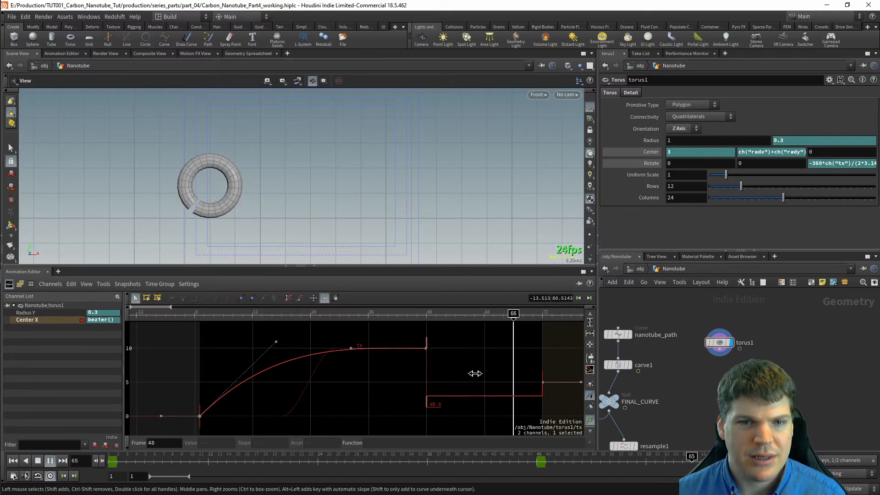
{"action": "key", "text": "ctrl+Up"}
{"action": "key", "text": "Up"}
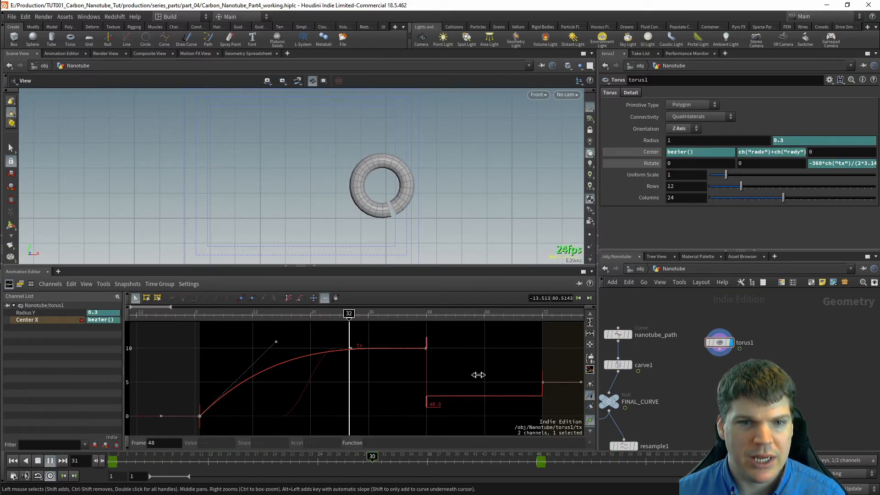
{"action": "key", "text": "Up"}
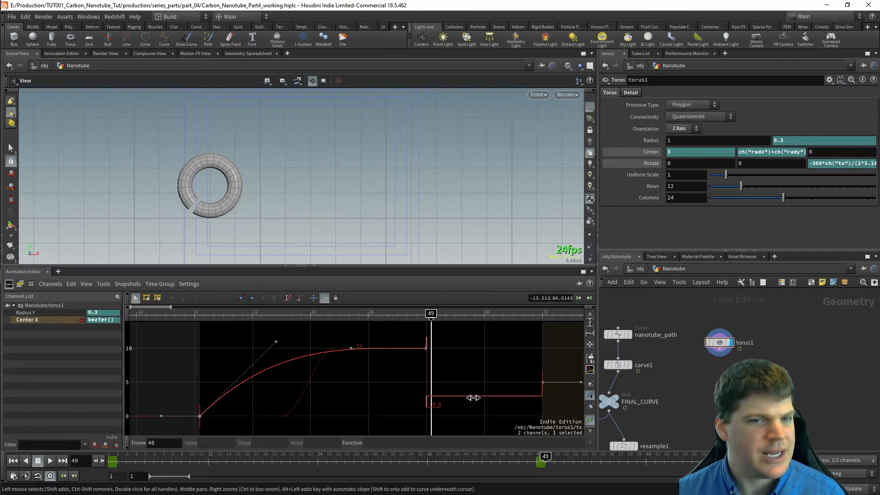
{"action": "key", "text": "Up"}
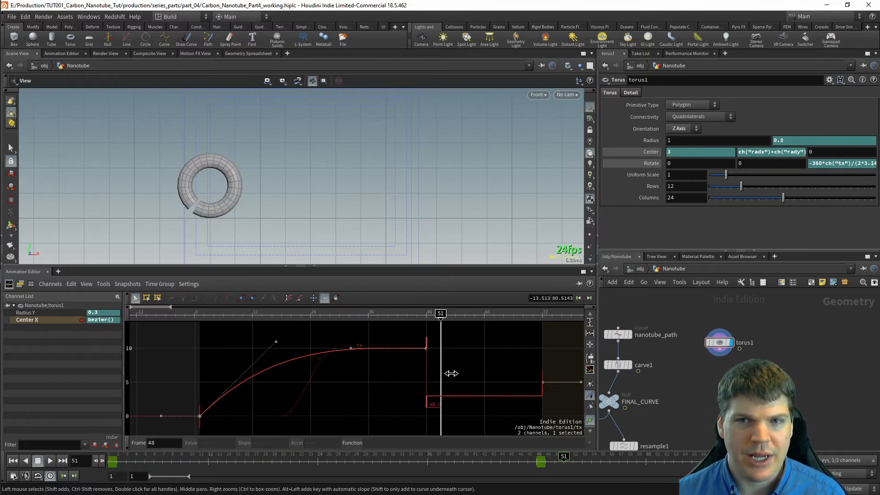
{"action": "key", "text": "Up"}
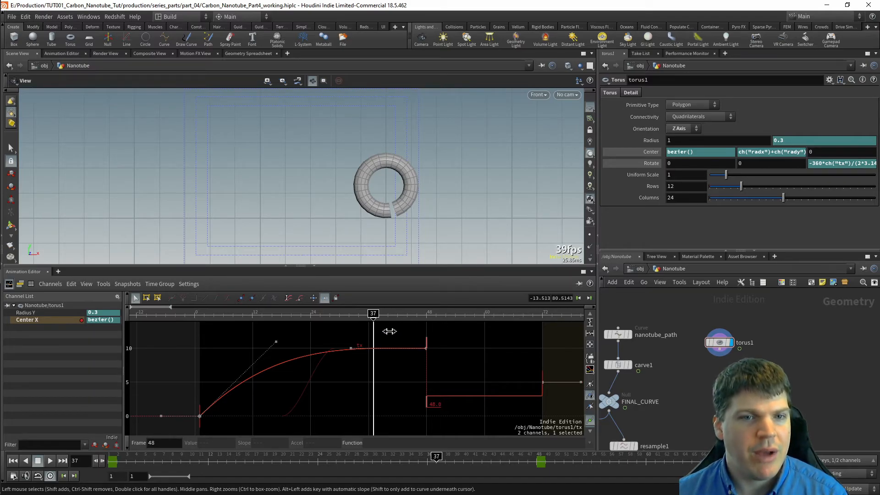
- Go to frame 48, show Center as values, and try lowering the split keyframe's incoming Center X value to 8
{"action": "left_click_drag", "start_coordinate": [372, 316], "coordinate": [426, 316]}
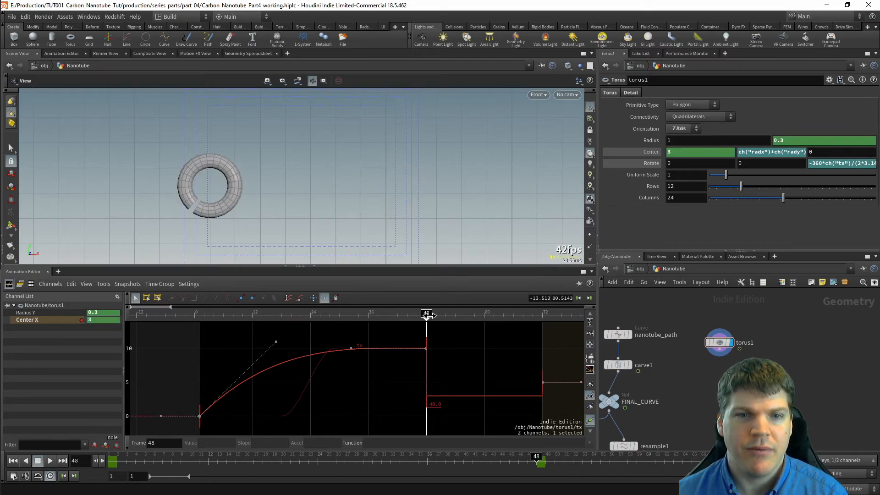
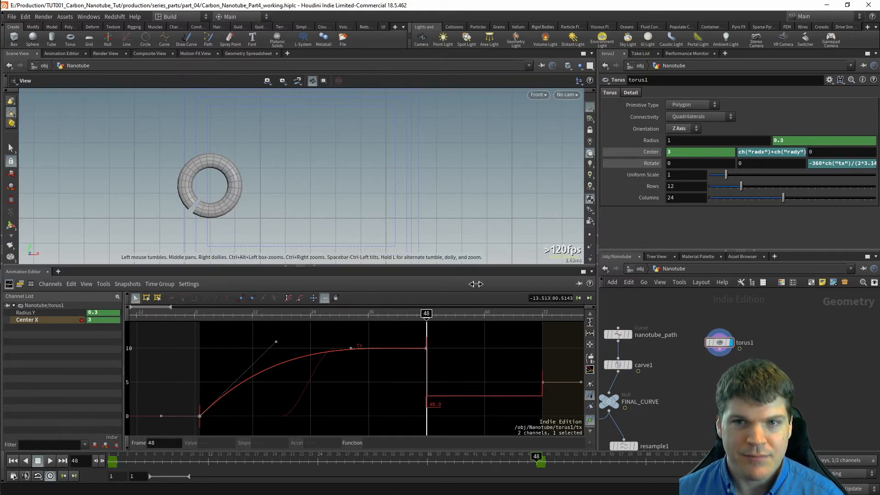
{"action": "left_click", "coordinate": [653, 152]}
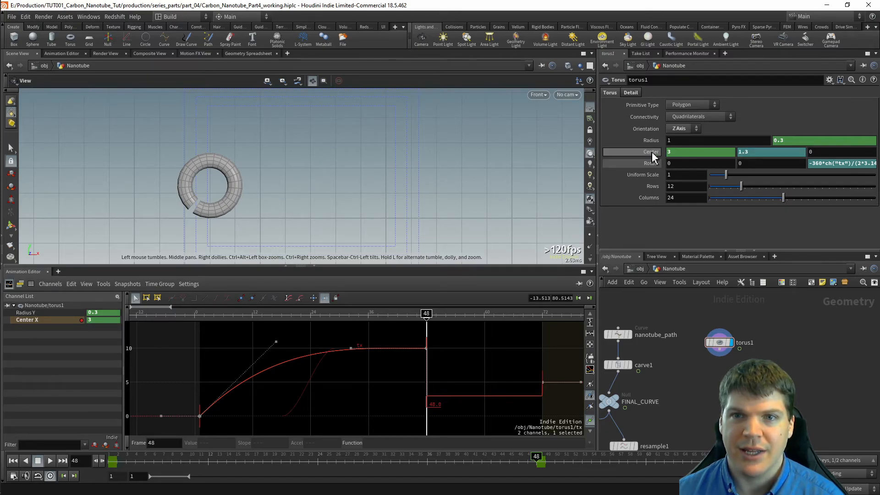
{"action": "left_click_drag", "start_coordinate": [427, 316], "coordinate": [426, 316]}
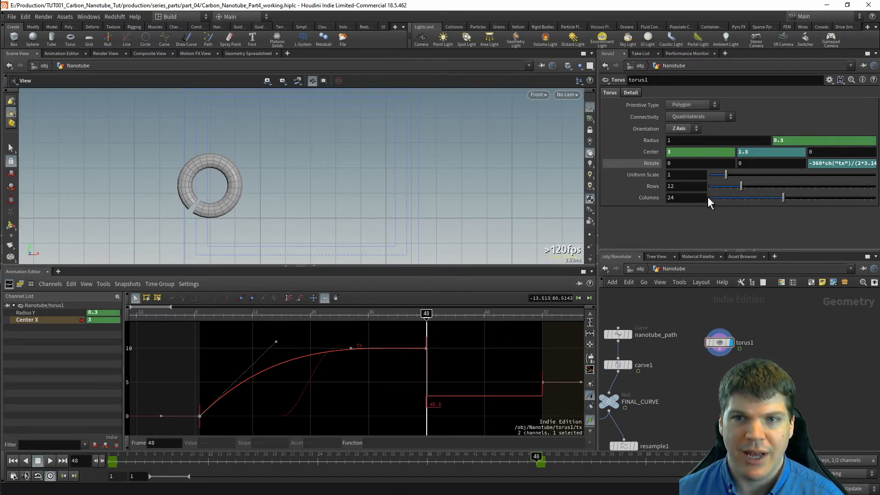
{"action": "left_click", "coordinate": [684, 151]}
{"action": "key", "text": "Return"}
{"action": "left_click", "coordinate": [682, 151]}
{"action": "key", "text": "Return"}
{"action": "left_click", "coordinate": [683, 152]}
{"action": "key", "text": "Return"}
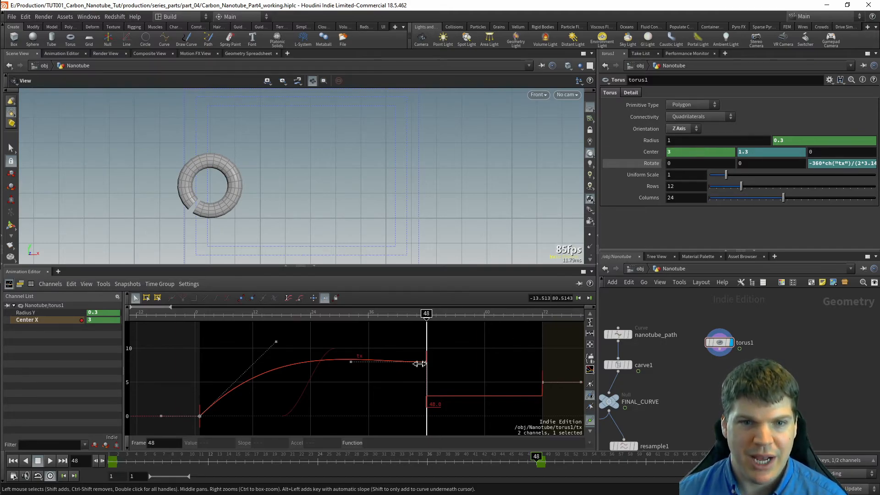
{"action": "mouse_move", "coordinate": [426, 321]}
{"action": "left_mouse_down"}
{"action": "mouse_move", "coordinate": [460, 324]}
{"action": "mouse_move", "coordinate": [426, 330]}
{"action": "left_mouse_up"}
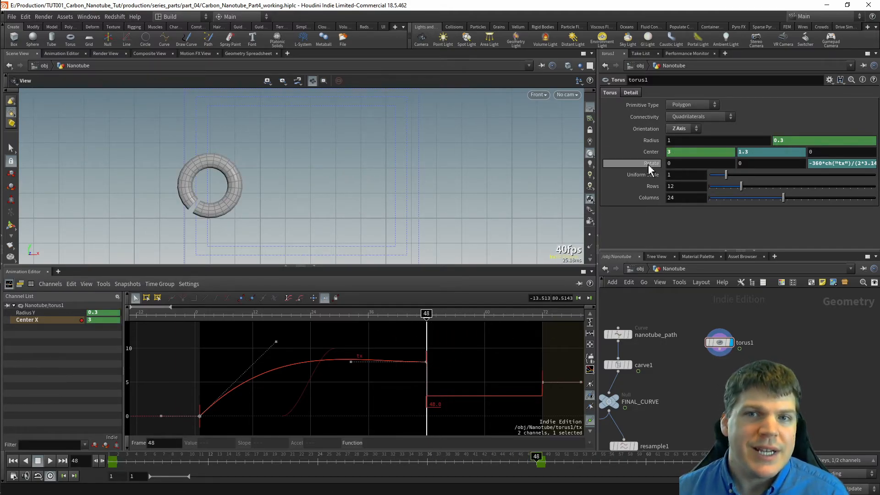
{"action": "left_click", "coordinate": [652, 152]}
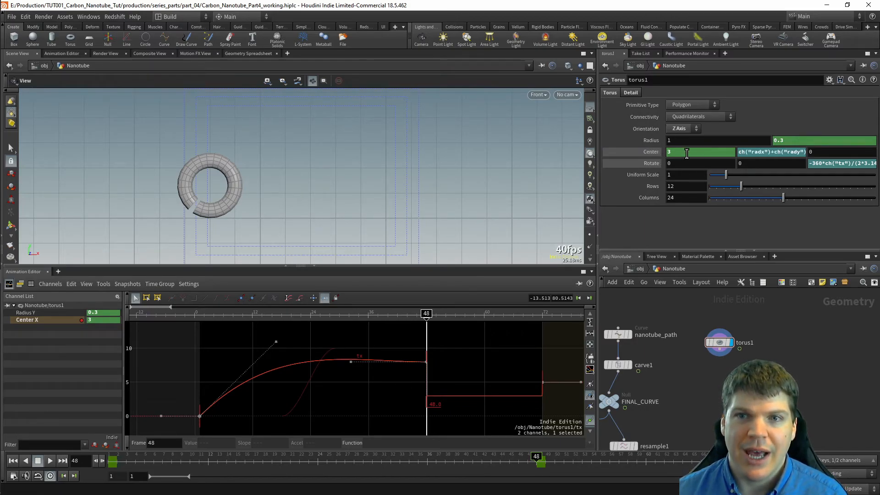
- Select the Center X segment after frame 48 and change its function to bezier()
{"action": "left_click_drag", "start_coordinate": [427, 324], "coordinate": [451, 341]}
{"action": "left_click_drag", "start_coordinate": [499, 371], "coordinate": [486, 403]}
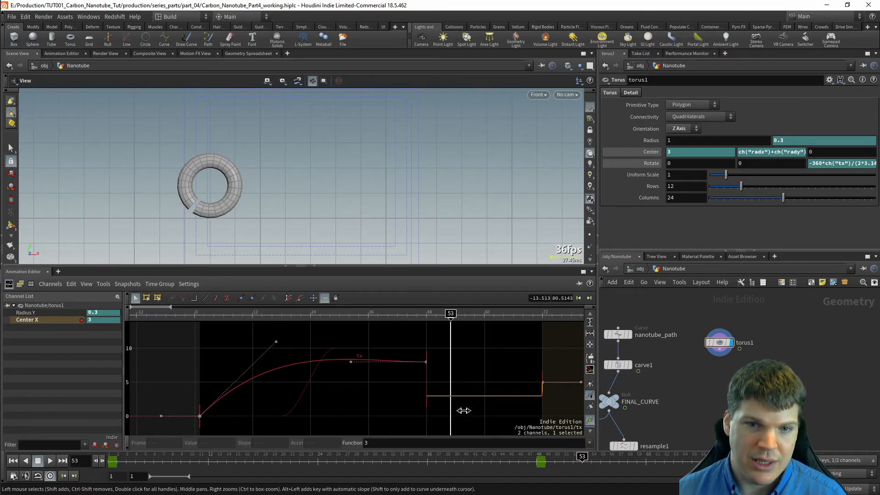
{"action": "left_click", "coordinate": [589, 443]}
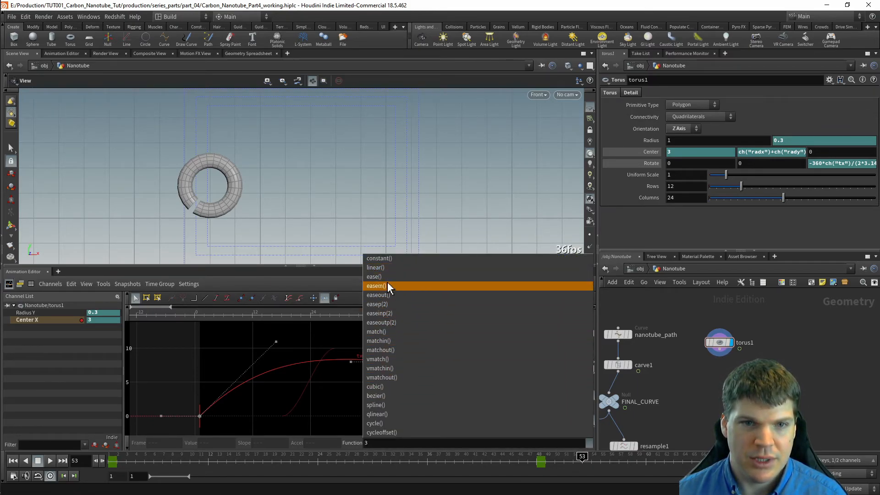
{"action": "left_click", "coordinate": [390, 396]}
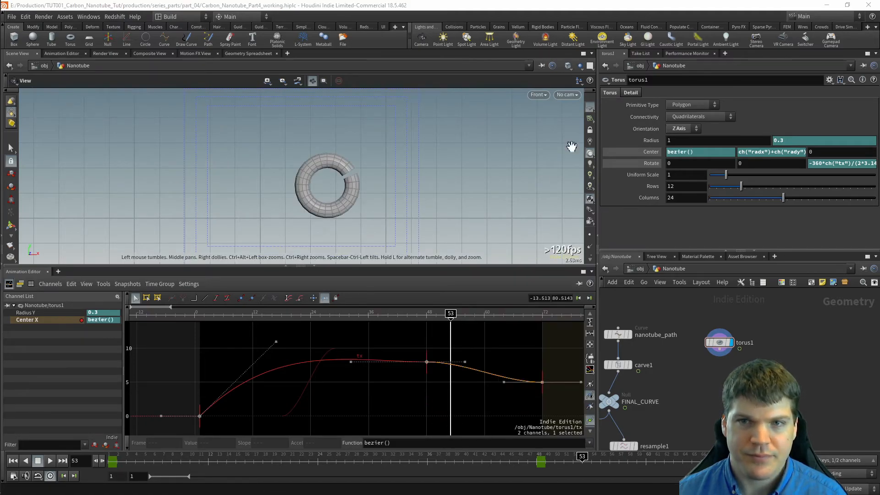
- Return to frame 48, set the torus's Center X to 3 there, and scrub across the keyframe to check the motion
{"action": "left_click_drag", "start_coordinate": [440, 314], "coordinate": [426, 314]}
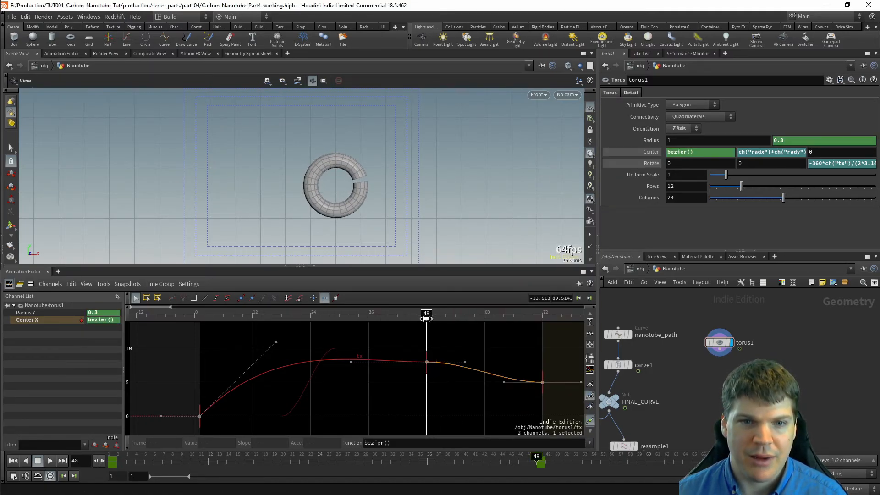
{"action": "left_click", "coordinate": [652, 156]}
{"action": "double_click", "coordinate": [699, 154]}
{"action": "type", "text": "3"}
{"action": "key", "text": "Return"}
{"action": "left_click_drag", "start_coordinate": [402, 314], "coordinate": [456, 314]}
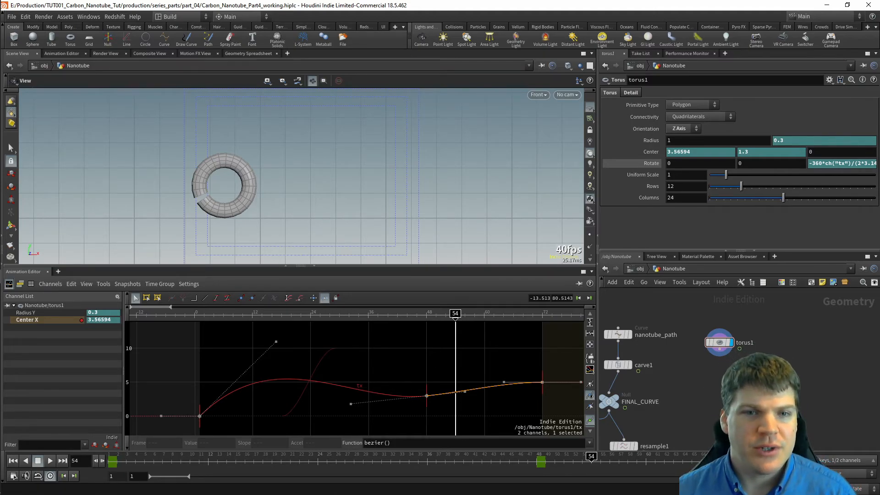
- Move the frame 48 Center X keyframe to a fractional position at about frame 37.6 and go to frame 37
{"action": "left_click_drag", "start_coordinate": [404, 317], "coordinate": [460, 318]}
{"action": "left_click_drag", "start_coordinate": [424, 387], "coordinate": [375, 390]}
{"action": "left_click_drag", "start_coordinate": [422, 318], "coordinate": [373, 335]}
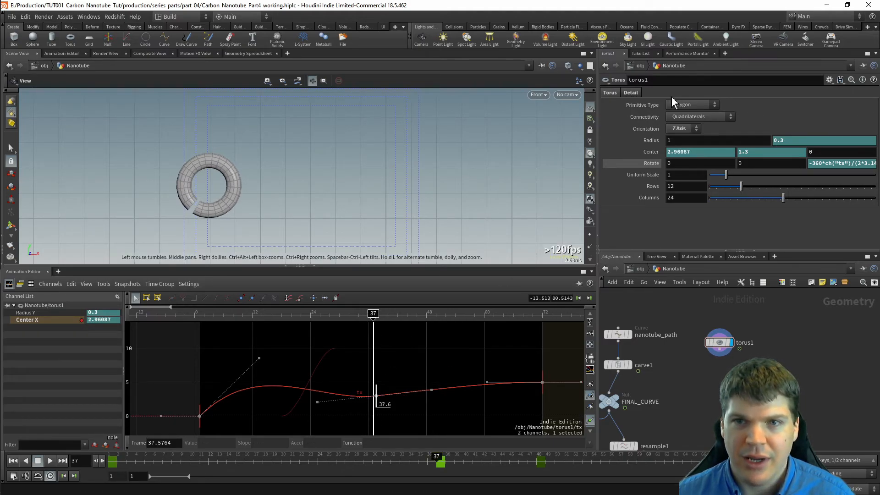
- Set Center X to 5 at frame 37 and add a keyframe there
{"action": "left_click", "coordinate": [651, 152]}
{"action": "left_click", "coordinate": [655, 152]}
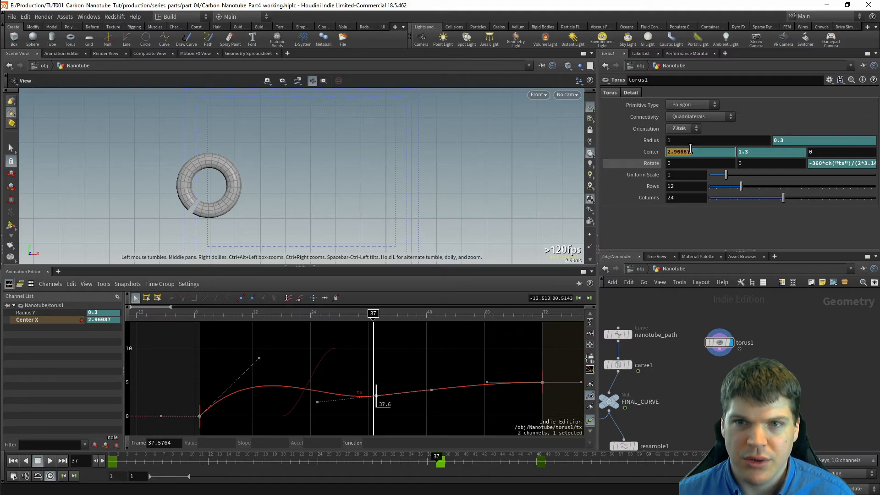
{"action": "type", "text": "5"}
{"action": "key", "text": "Return"}
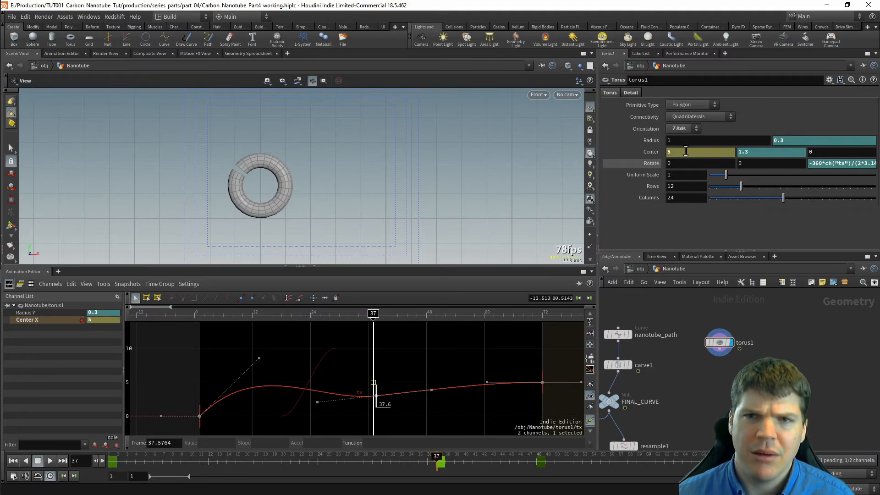
{"action": "left_click", "coordinate": [686, 151], "text": "alt"}
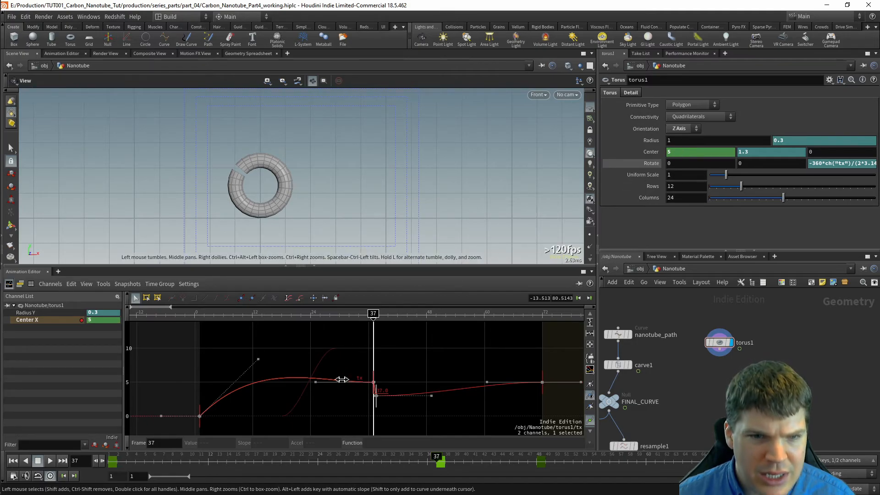
- Add another Center X keyframe with value 5 at frame 38, just after the off-frame keyframe
{"action": "left_click_drag", "start_coordinate": [373, 314], "coordinate": [378, 315]}
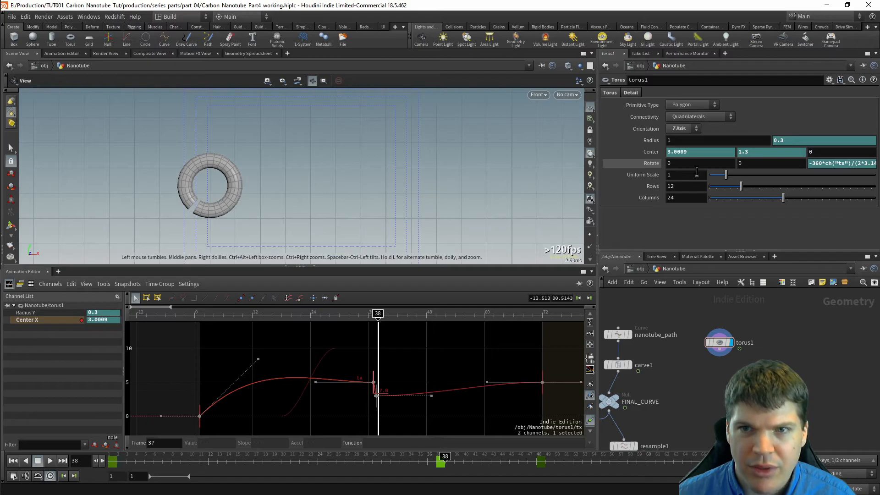
{"action": "type", "text": "5"}
{"action": "key", "text": "Return"}
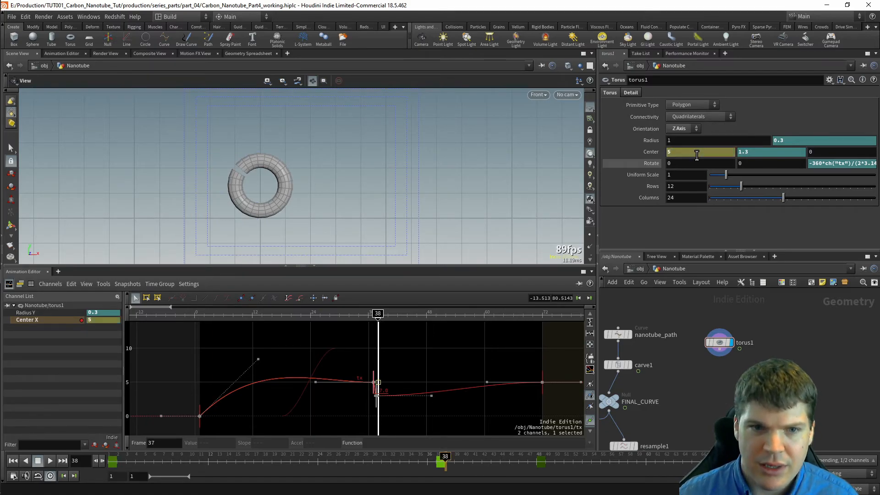
{"action": "left_click", "coordinate": [703, 150], "text": "alt"}
{"action": "scroll", "coordinate": [388, 389], "scroll_direction": "up", "scroll_amount": 8}
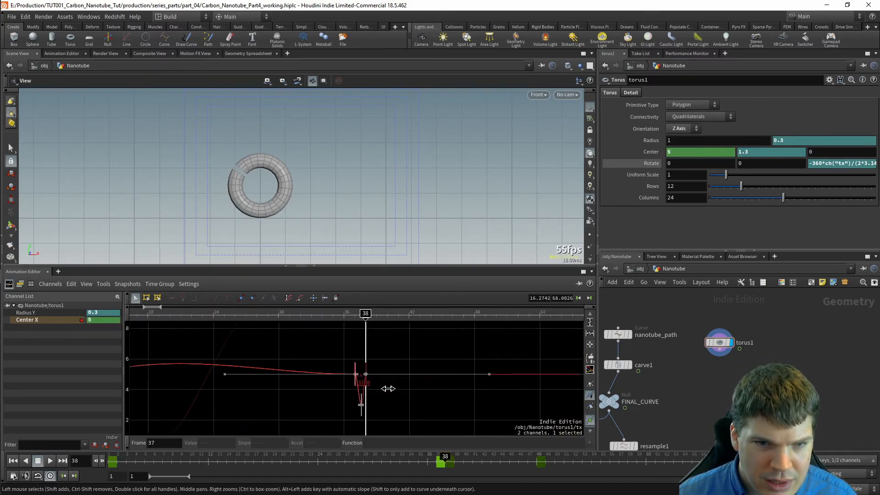
{"action": "scroll", "coordinate": [444, 403], "scroll_direction": "down", "scroll_amount": 5}
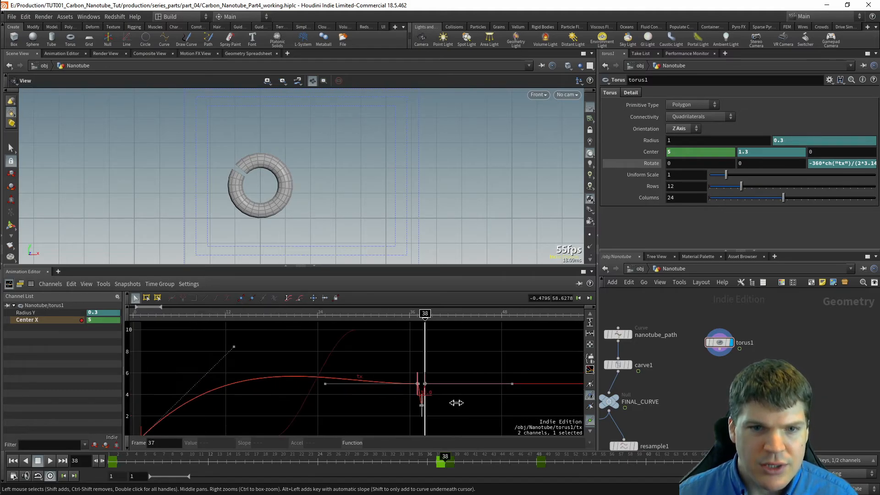
{"action": "middle_click_drag", "start_coordinate": [455, 403], "coordinate": [470, 398]}
{"action": "left_click", "coordinate": [386, 354]}
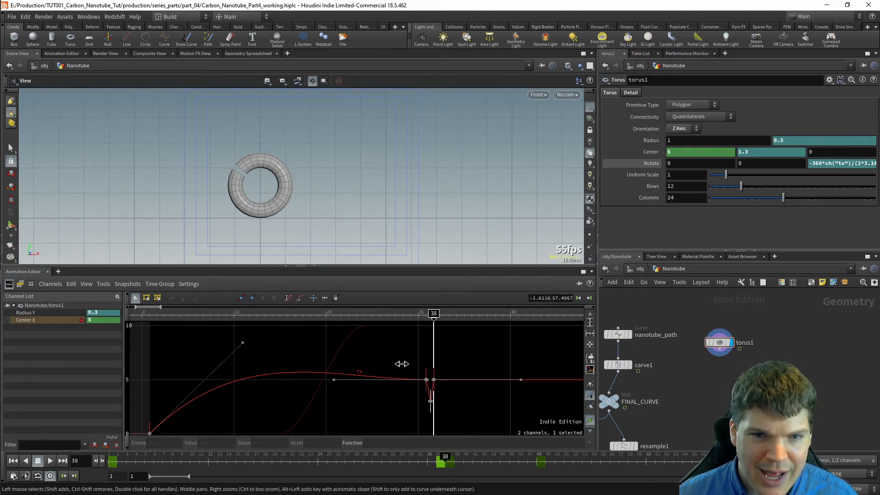
- Limit the handle display to selected keyframes and scrub between frames 38, 37 and 30 to examine the dip
{"action": "left_click", "coordinate": [590, 407]}
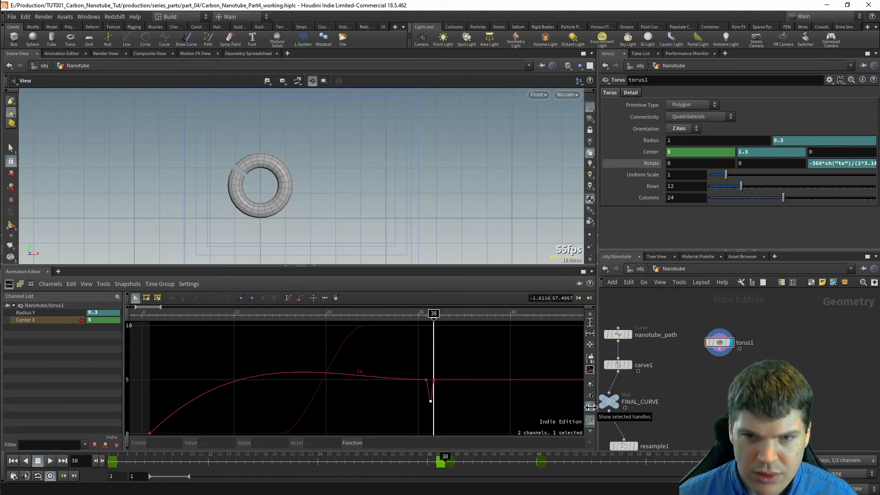
{"action": "mouse_move", "coordinate": [434, 316]}
{"action": "left_mouse_down"}
{"action": "mouse_move", "coordinate": [426, 317]}
{"action": "mouse_move", "coordinate": [434, 317]}
{"action": "left_mouse_up"}
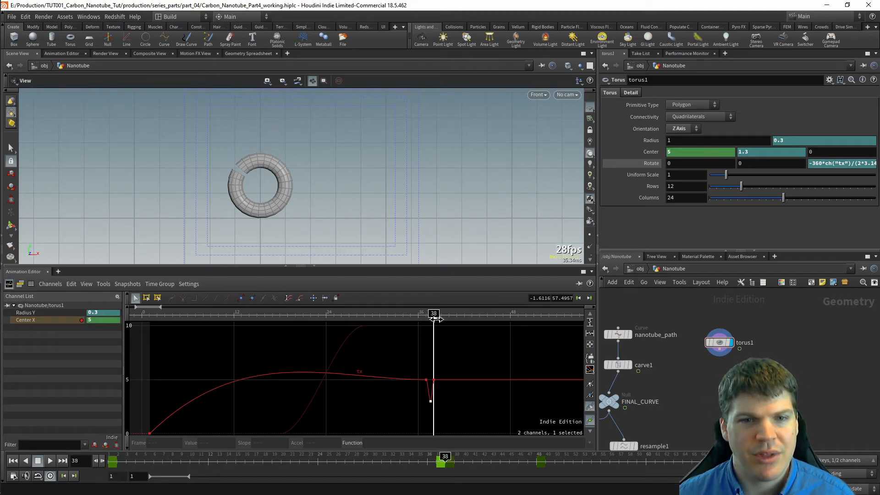
{"action": "left_click_drag", "start_coordinate": [434, 317], "coordinate": [426, 317]}
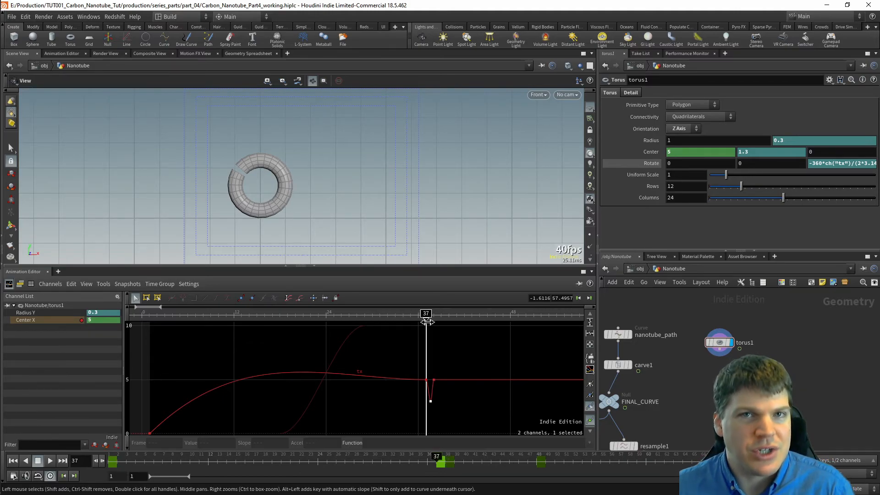
{"action": "mouse_move", "coordinate": [427, 321]}
{"action": "left_mouse_down"}
{"action": "mouse_move", "coordinate": [281, 321]}
{"action": "mouse_move", "coordinate": [431, 326]}
{"action": "mouse_move", "coordinate": [394, 330]}
{"action": "mouse_move", "coordinate": [395, 322]}
{"action": "mouse_move", "coordinate": [428, 315]}
{"action": "mouse_move", "coordinate": [372, 317]}
{"action": "left_mouse_up"}
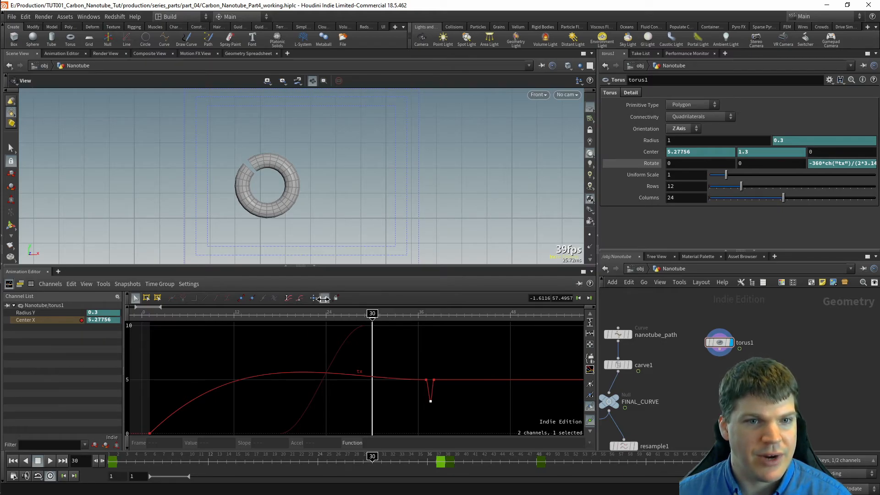
- Delete the Center X keyframes at frames 38 and 37, leaving the off-frame keyframe between them
{"action": "left_click", "coordinate": [434, 379]}
{"action": "key", "text": "Delete"}
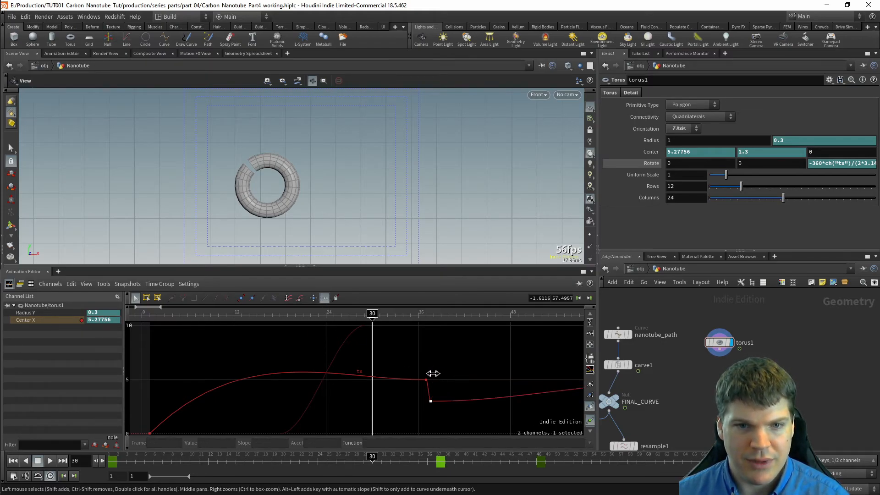
{"action": "left_click", "coordinate": [428, 378]}
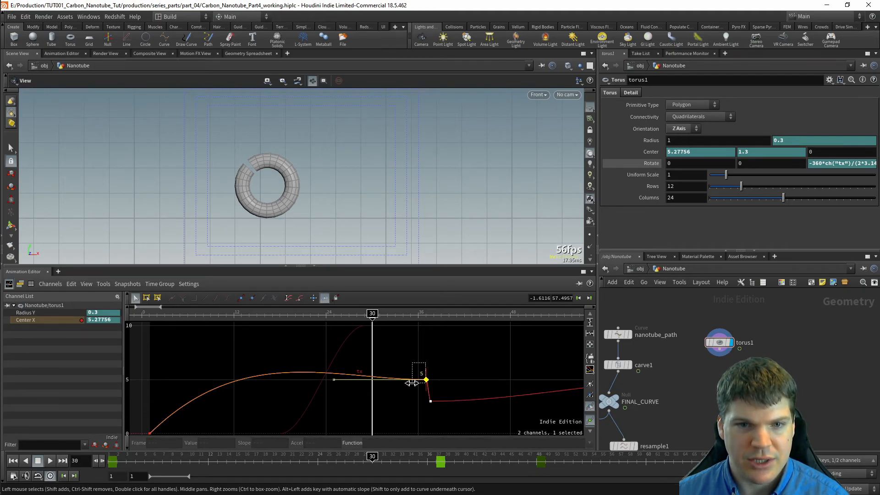
{"action": "key", "text": "Delete"}
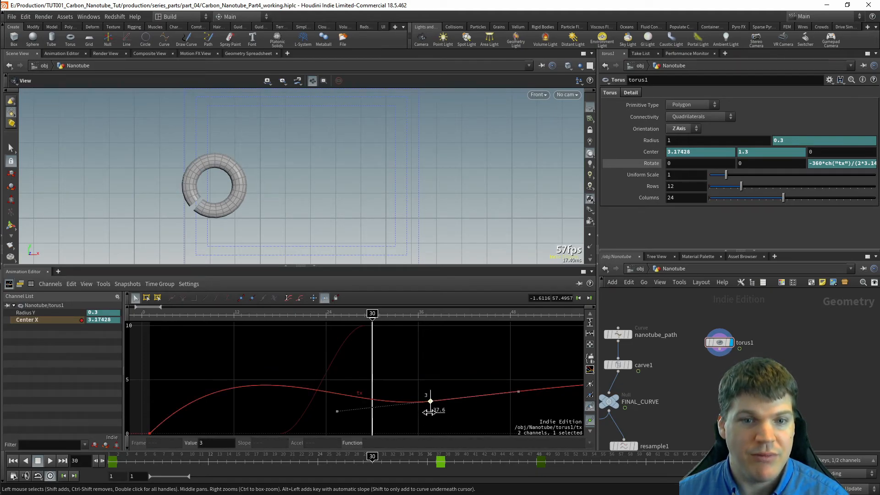
{"action": "left_click", "coordinate": [437, 386]}
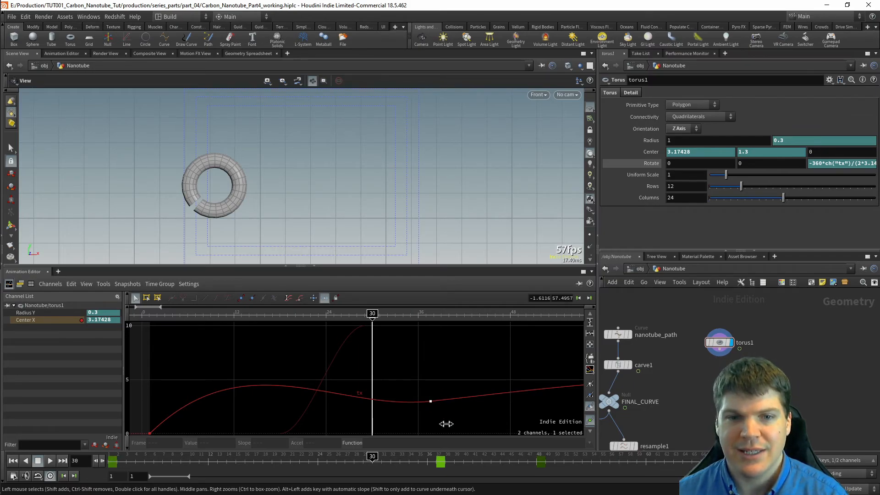
- Move the off-frame Center X keyframe onto whole frames, first to frame 37 and finally to frame 38
{"action": "middle_click_drag", "start_coordinate": [443, 415], "coordinate": [458, 386]}
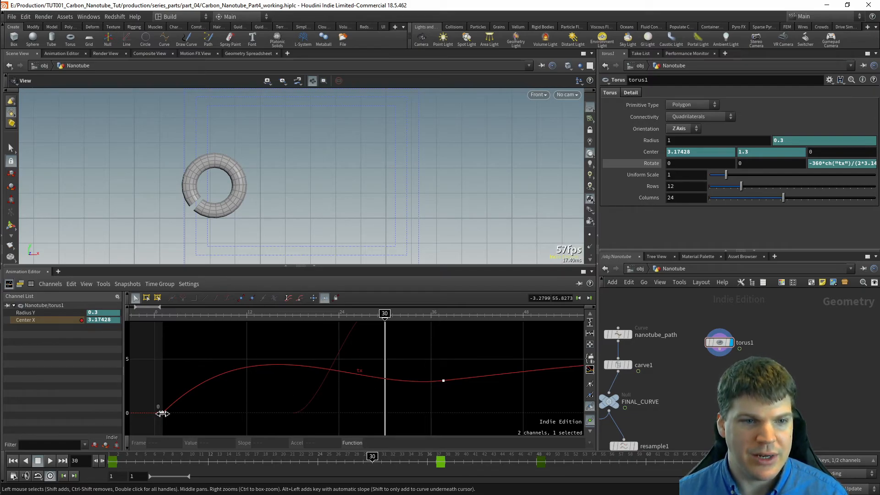
{"action": "left_click", "coordinate": [442, 381]}
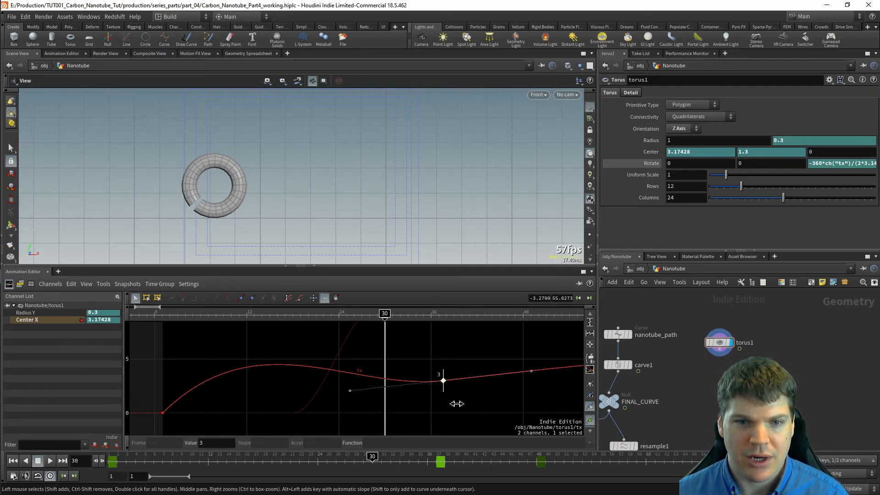
{"action": "left_click_drag", "start_coordinate": [443, 389], "coordinate": [434, 389]}
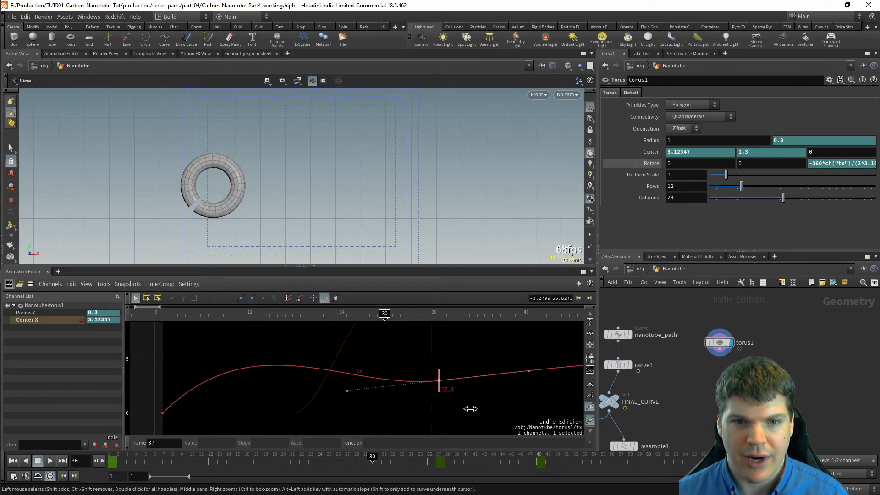
{"action": "left_click_drag", "start_coordinate": [441, 389], "coordinate": [448, 390]}
{"action": "left_click", "coordinate": [478, 409]}
- Examine the Center X curve around the frame 38 keyframe, checking its handles and the bezier segment that follows it
{"action": "right_click_drag", "start_coordinate": [483, 403], "coordinate": [405, 396]}
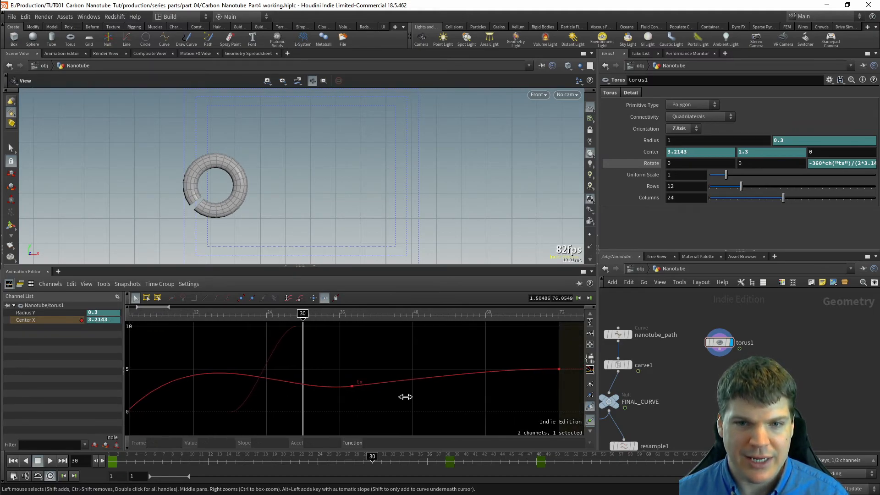
{"action": "left_click", "coordinate": [353, 386]}
{"action": "left_click", "coordinate": [377, 367]}
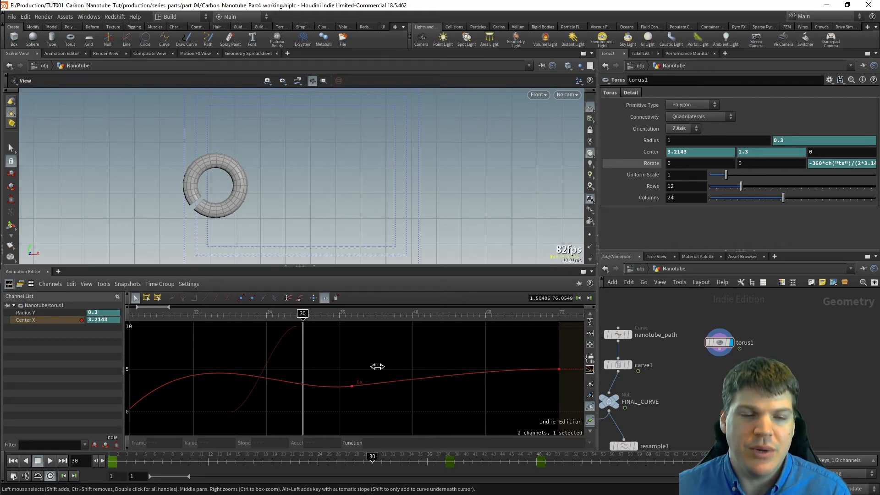
{"action": "left_click_drag", "start_coordinate": [344, 374], "coordinate": [362, 407]}
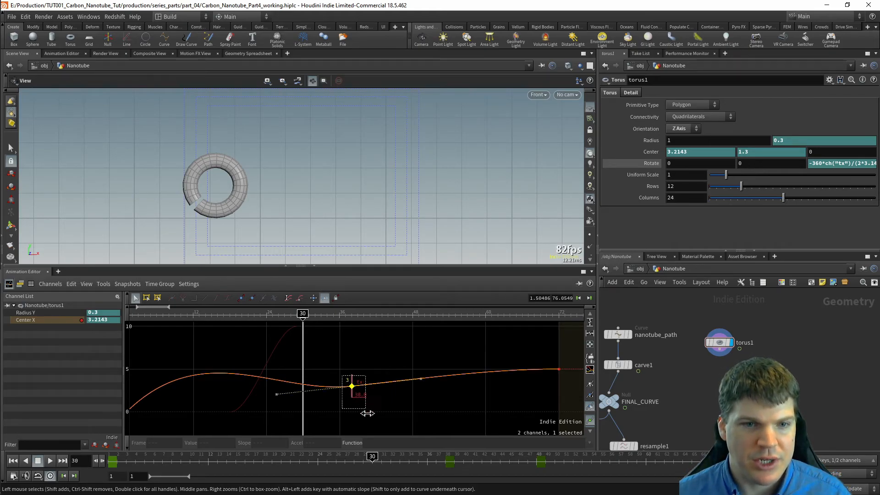
{"action": "left_click", "coordinate": [384, 356]}
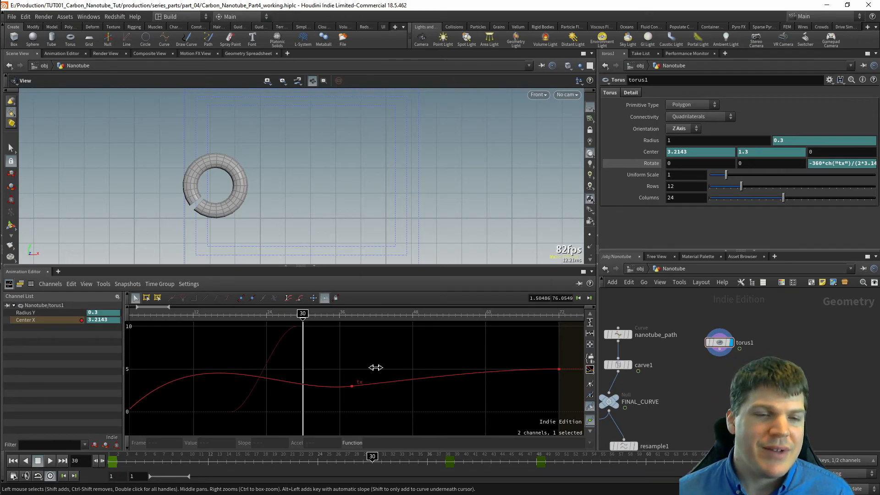
{"action": "left_click", "coordinate": [352, 387]}
{"action": "mouse_move", "coordinate": [420, 379]}
{"action": "left_mouse_down"}
{"action": "mouse_move", "coordinate": [423, 416]}
{"action": "mouse_move", "coordinate": [422, 371]}
{"action": "left_mouse_up"}
{"action": "left_click", "coordinate": [439, 380]}
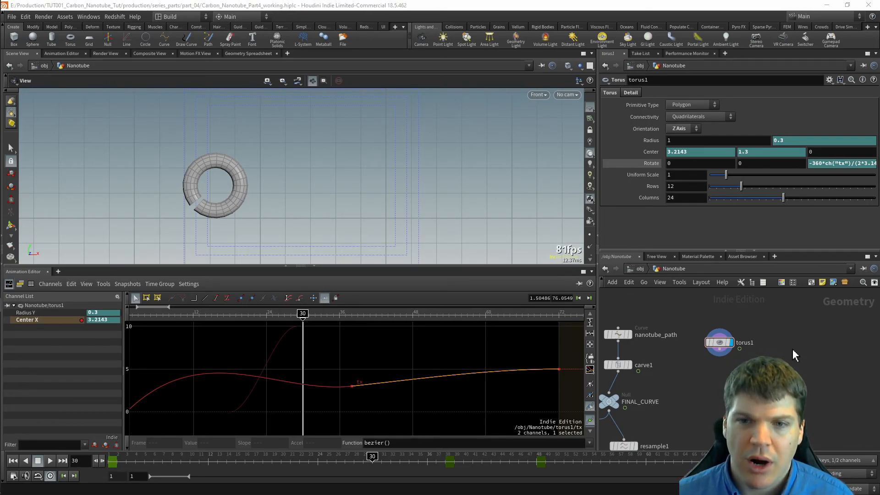
- Display the final nanotube output instead of the torus and frame it in the perspective view
{"action": "left_click", "coordinate": [672, 395]}
{"action": "middle_click_drag", "start_coordinate": [701, 421], "coordinate": [761, 312]}
{"action": "middle_click_drag", "start_coordinate": [738, 411], "coordinate": [802, 330]}
{"action": "left_click", "coordinate": [705, 407]}
{"action": "middle_click_drag", "start_coordinate": [708, 403], "coordinate": [715, 423]}
{"action": "key", "text": "space+f"}
{"action": "left_click_drag", "start_coordinate": [399, 213], "coordinate": [386, 236]}
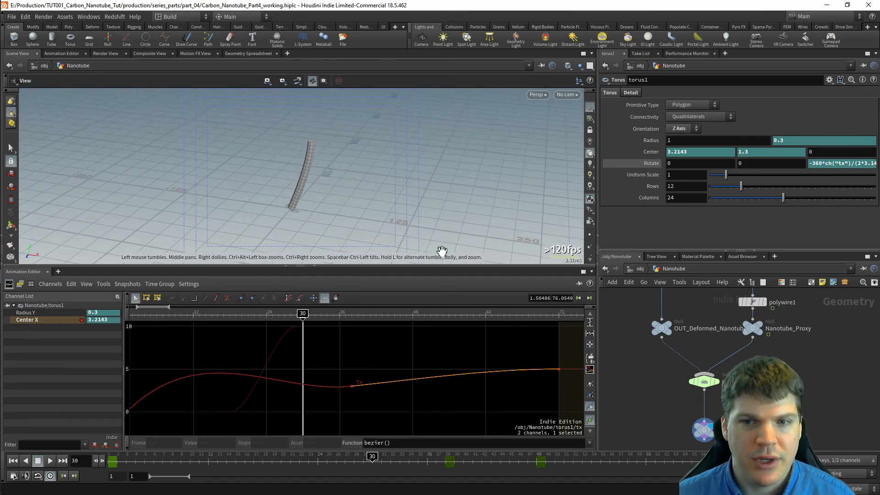
- Select the carve1 node and fit its Second U animation curve in the graph
{"action": "middle_click_drag", "start_coordinate": [766, 327], "coordinate": [759, 408]}
{"action": "middle_click_drag", "start_coordinate": [809, 325], "coordinate": [806, 408]}
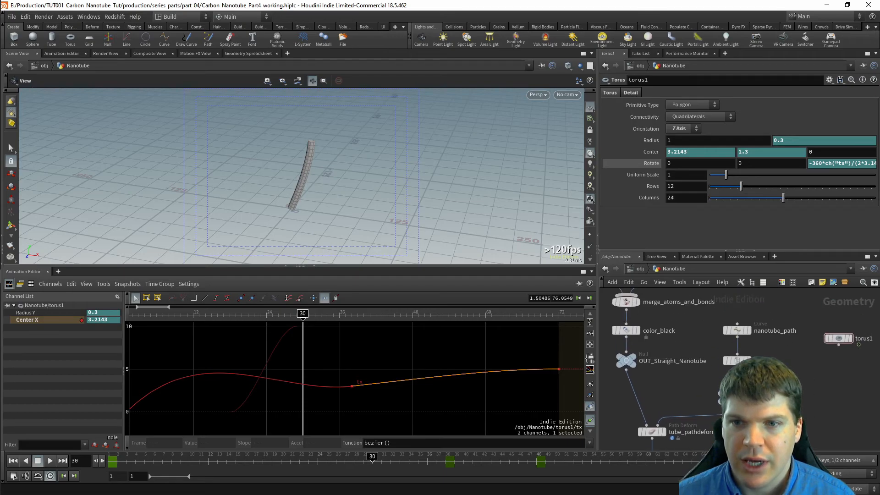
{"action": "left_click", "coordinate": [738, 361]}
{"action": "scroll", "coordinate": [701, 334], "scroll_direction": "up", "scroll_amount": 8}
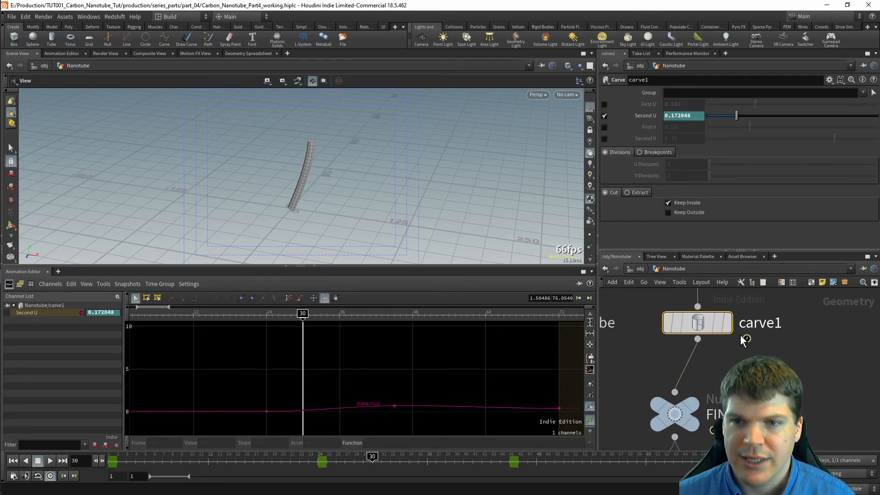
{"action": "scroll", "coordinate": [758, 352], "scroll_direction": "down", "scroll_amount": 4}
{"action": "mouse_move", "coordinate": [766, 418]}
{"action": "middle_mouse_down"}
{"action": "mouse_move", "coordinate": [782, 379]}
{"action": "mouse_move", "coordinate": [767, 313]}
{"action": "mouse_move", "coordinate": [772, 416]}
{"action": "middle_mouse_up"}
{"action": "middle_click_drag", "start_coordinate": [791, 317], "coordinate": [790, 389]}
{"action": "scroll", "coordinate": [790, 390], "scroll_direction": "up", "scroll_amount": 2}
{"action": "scroll", "coordinate": [795, 343], "scroll_direction": "up", "scroll_amount": 2}
{"action": "middle_click_drag", "start_coordinate": [796, 343], "coordinate": [812, 399]}
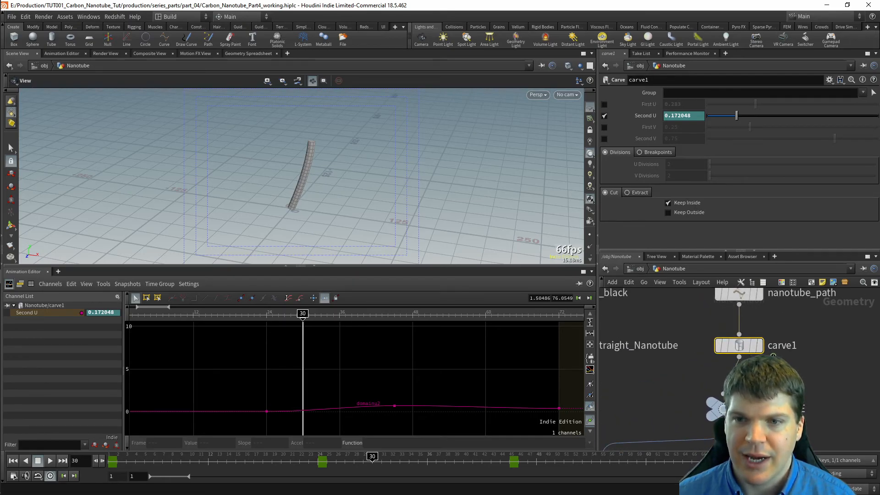
{"action": "scroll", "coordinate": [644, 403], "scroll_direction": "down", "scroll_amount": 1}
{"action": "key", "text": "h"}
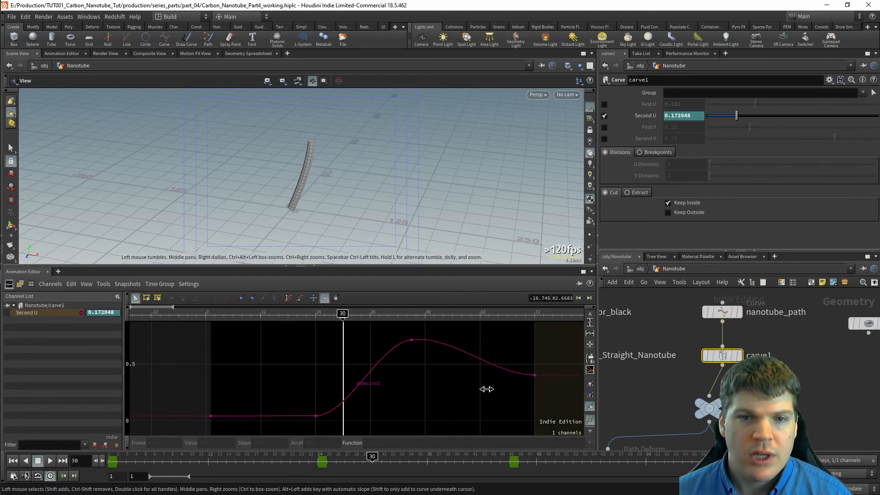
- Select the rising Second U segment and play the animation from the start to review the nanotube's growth
{"action": "left_click_drag", "start_coordinate": [365, 366], "coordinate": [365, 366]}
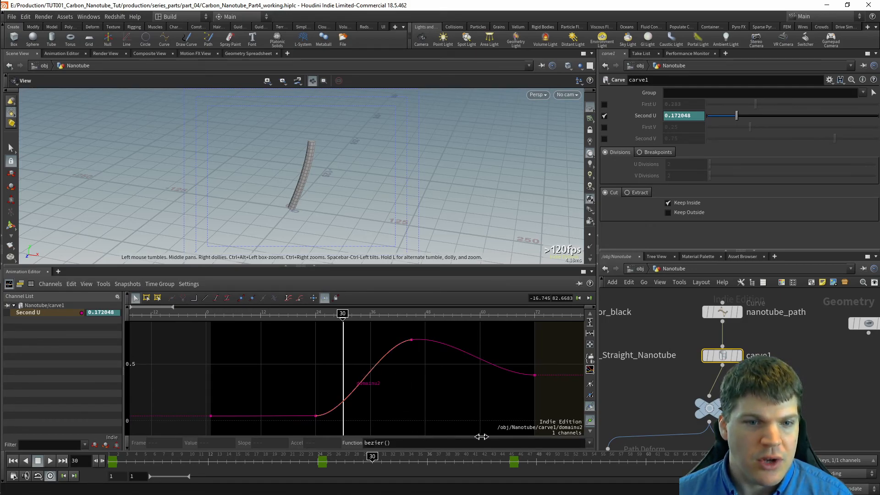
{"action": "key", "text": "ctrl+Up"}
{"action": "key", "text": "Up"}
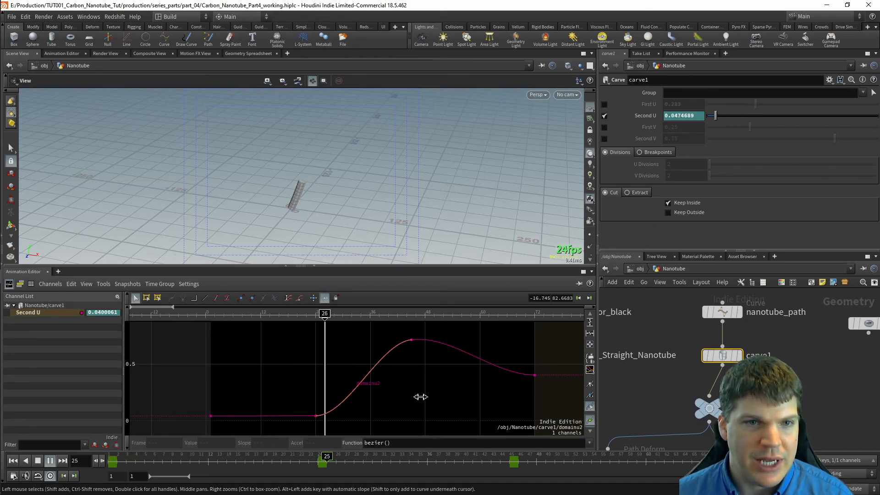
{"action": "key", "text": "Up"}
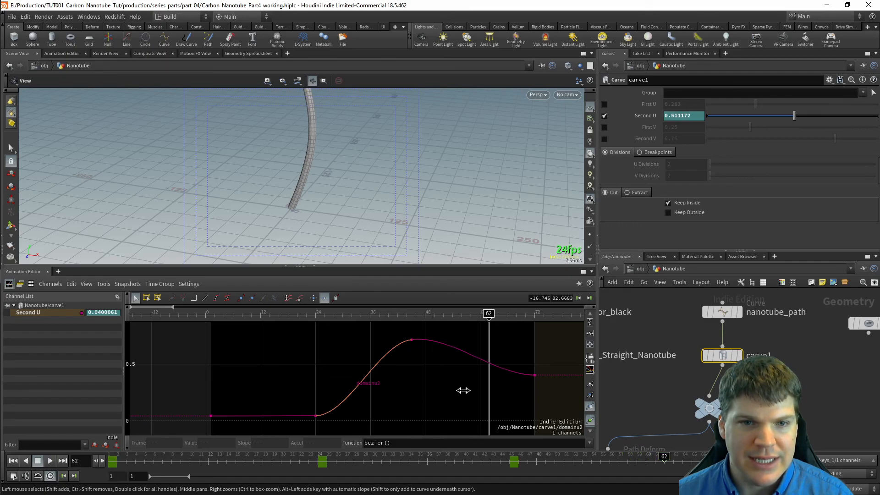
- Delete the last Second U keyframe and the one at frame 24, and replay the growth from the start
{"action": "left_click_drag", "start_coordinate": [522, 359], "coordinate": [547, 386]}
{"action": "key", "text": "Delete"}
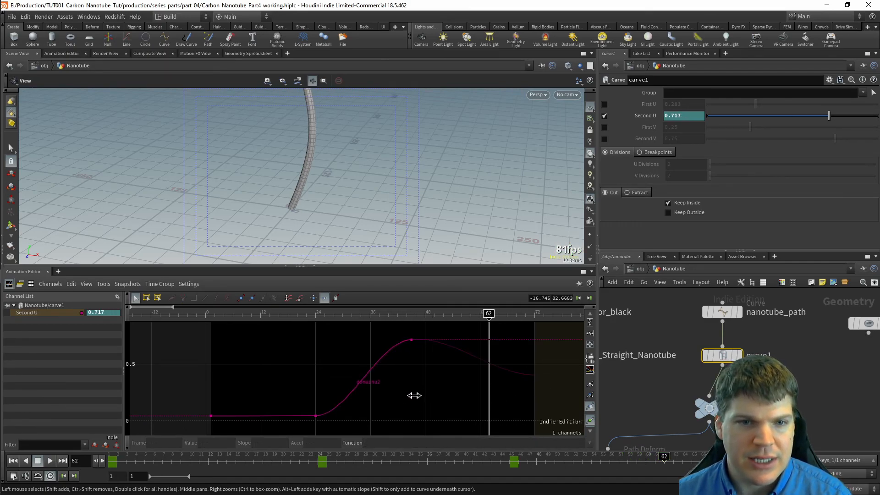
{"action": "left_click_drag", "start_coordinate": [299, 402], "coordinate": [359, 430]}
{"action": "key", "text": "Delete"}
{"action": "key", "text": "ctrl+Up"}
{"action": "key", "text": "Up"}
{"action": "key", "text": "Up"}
- Move the remaining end keyframe of Second U to frame 48 and play the growth from the first frame
{"action": "mouse_move", "coordinate": [438, 349]}
{"action": "left_mouse_down"}
{"action": "mouse_move", "coordinate": [400, 326]}
{"action": "mouse_move", "coordinate": [423, 348]}
{"action": "left_mouse_up"}
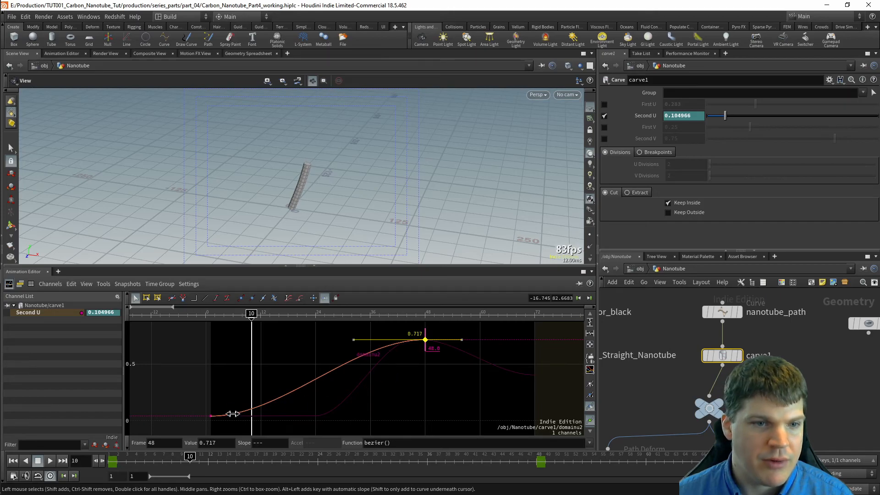
{"action": "key", "text": "ctrl+Up"}
{"action": "key", "text": "Up"}
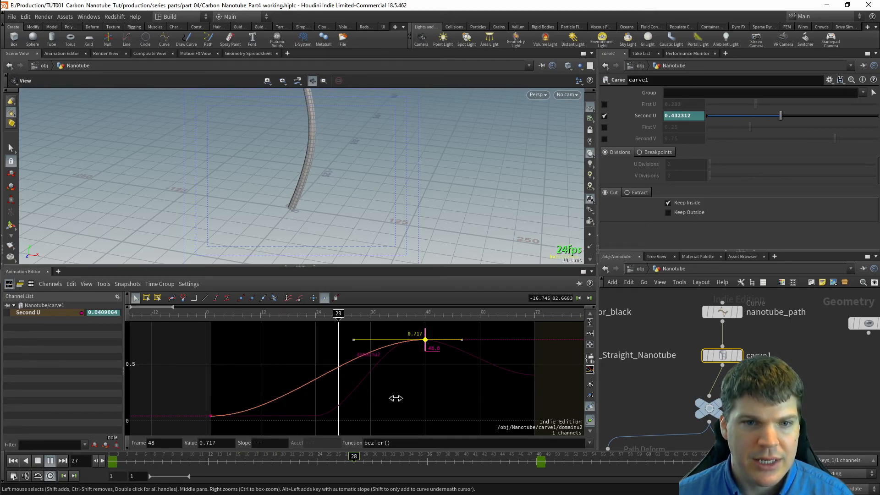
{"action": "key", "text": "Up"}
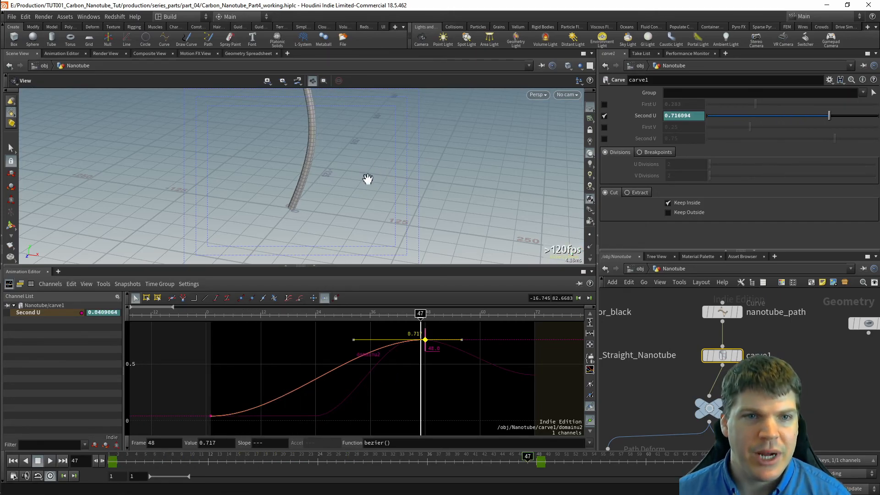
- Examine the lower end of the nanotube proxy up close in the perspective view
{"action": "left_click_drag", "start_coordinate": [403, 171], "coordinate": [372, 193]}
{"action": "middle_click_drag", "start_coordinate": [372, 192], "coordinate": [373, 177]}
{"action": "right_click_drag", "start_coordinate": [373, 177], "coordinate": [359, 202]}
{"action": "middle_click_drag", "start_coordinate": [360, 203], "coordinate": [358, 161]}
{"action": "right_click_drag", "start_coordinate": [281, 178], "coordinate": [411, 211]}
{"action": "middle_click_drag", "start_coordinate": [411, 211], "coordinate": [363, 169]}
{"action": "left_click_drag", "start_coordinate": [363, 169], "coordinate": [363, 188]}
{"action": "right_click_drag", "start_coordinate": [363, 188], "coordinate": [389, 221]}
{"action": "middle_click_drag", "start_coordinate": [389, 221], "coordinate": [386, 190]}
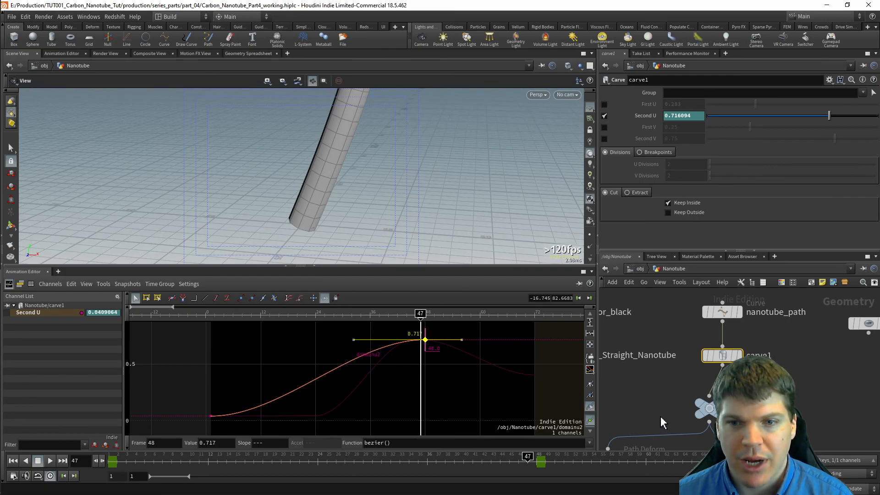
- Set proxy_switch's Select Input to 0 to show OUT_Deformed_Nanotube instead of the proxy
{"action": "middle_click_drag", "start_coordinate": [662, 420], "coordinate": [737, 313]}
{"action": "middle_click_drag", "start_coordinate": [733, 431], "coordinate": [728, 298]}
{"action": "middle_click_drag", "start_coordinate": [733, 390], "coordinate": [734, 342]}
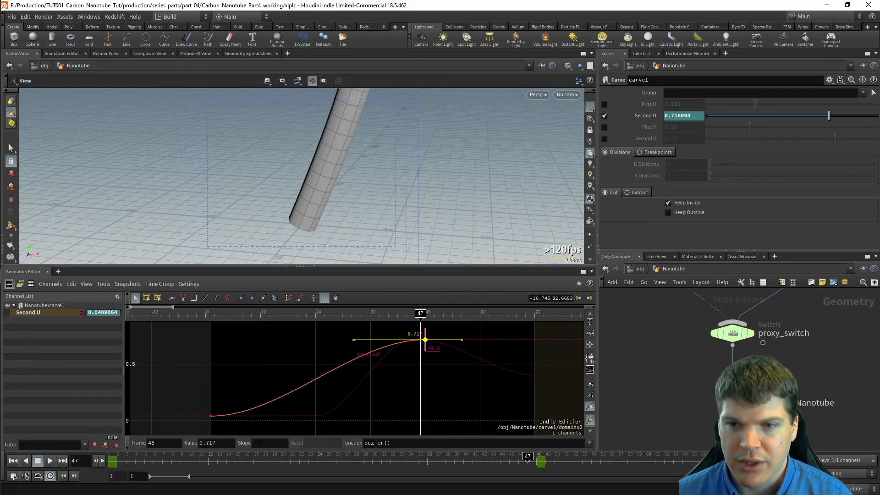
{"action": "left_click", "coordinate": [735, 337]}
{"action": "left_click", "coordinate": [708, 93]}
- Examine the detailed nanotube from several angles, from its atoms near the base to its curved length
{"action": "right_click_drag", "start_coordinate": [243, 216], "coordinate": [303, 220]}
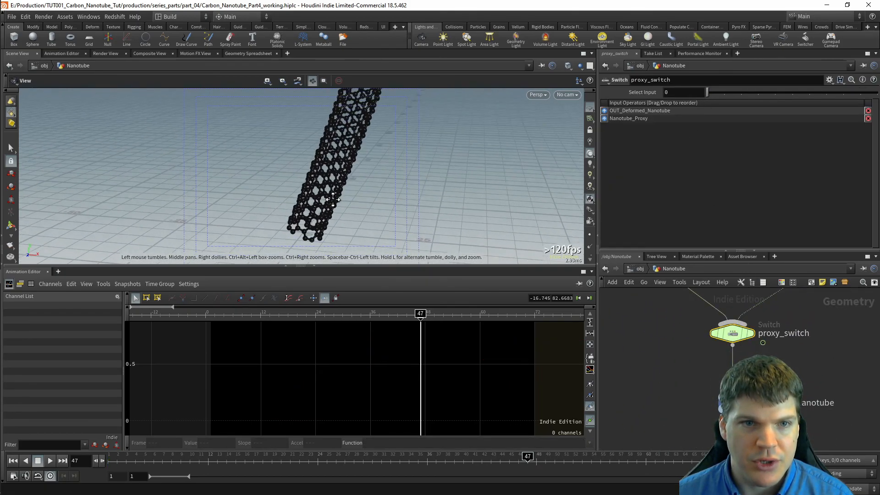
{"action": "left_click_drag", "start_coordinate": [303, 220], "coordinate": [372, 194]}
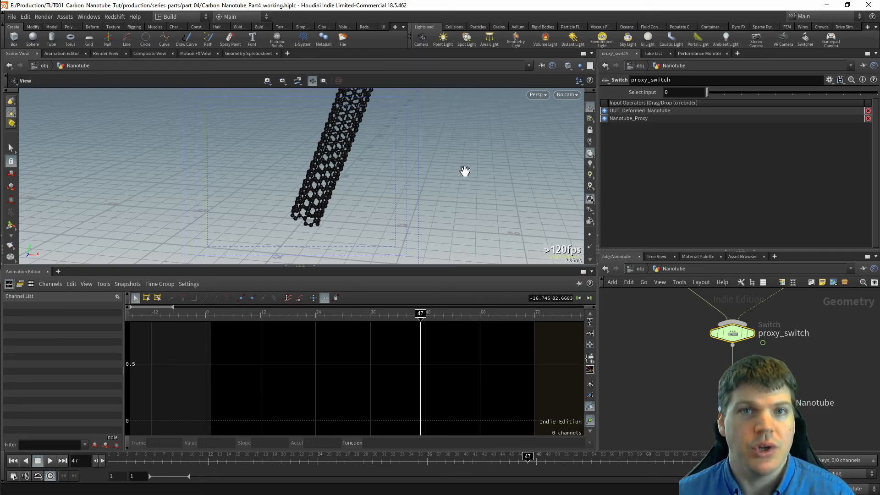
{"action": "right_click_drag", "start_coordinate": [453, 159], "coordinate": [280, 171]}
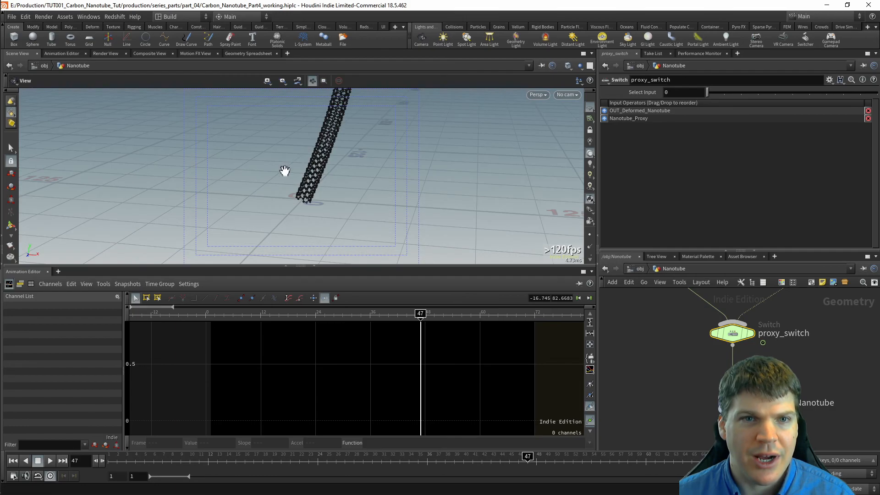
{"action": "middle_click_drag", "start_coordinate": [307, 161], "coordinate": [307, 207]}
{"action": "right_click_drag", "start_coordinate": [452, 158], "coordinate": [327, 148]}
{"action": "middle_click_drag", "start_coordinate": [386, 158], "coordinate": [386, 201]}
{"action": "left_click_drag", "start_coordinate": [359, 144], "coordinate": [336, 227]}
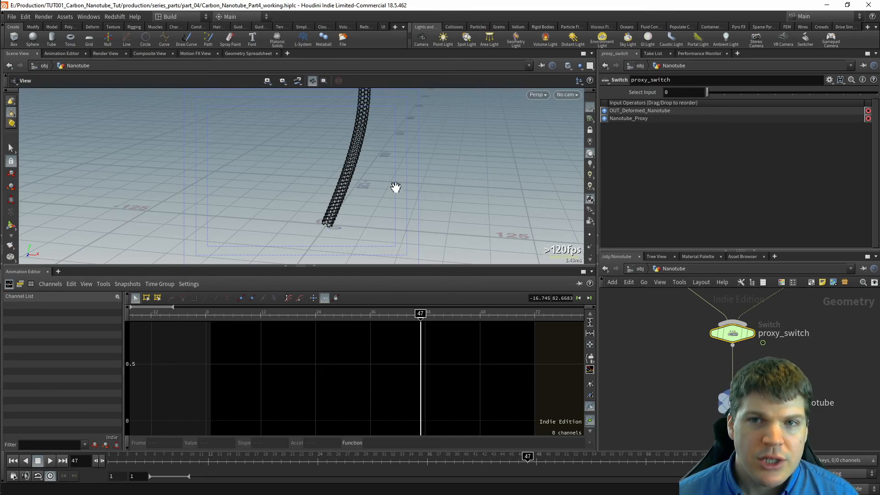
- Change the function of carve1's Second U segment between the start keyframe and frame 48 to linear()
{"action": "middle_click_drag", "start_coordinate": [739, 341], "coordinate": [694, 492]}
{"action": "middle_click_drag", "start_coordinate": [825, 356], "coordinate": [834, 494]}
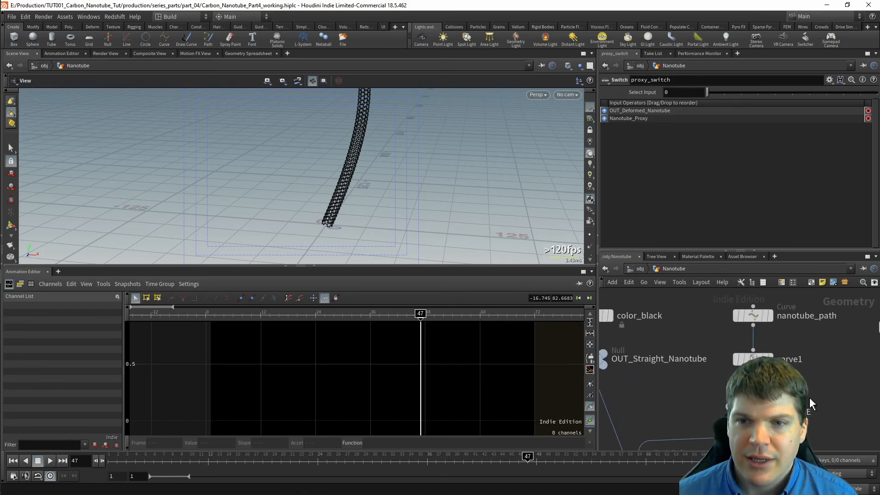
{"action": "left_click", "coordinate": [753, 359]}
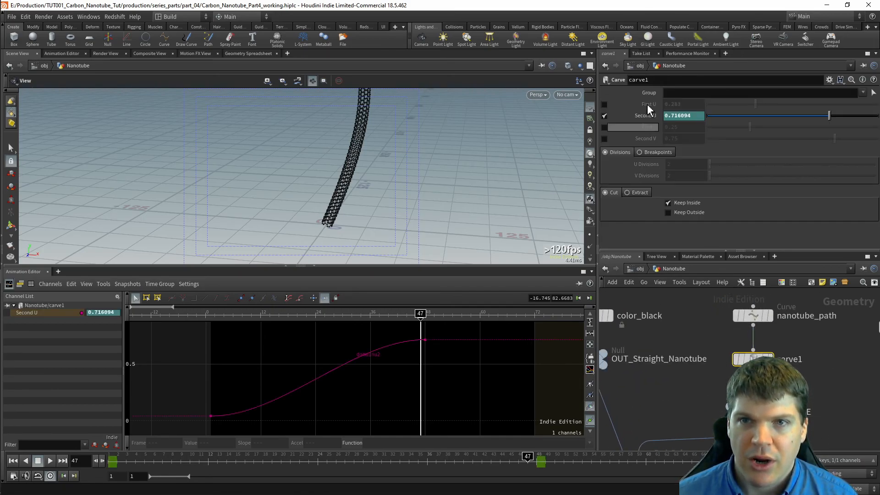
{"action": "left_click", "coordinate": [312, 374]}
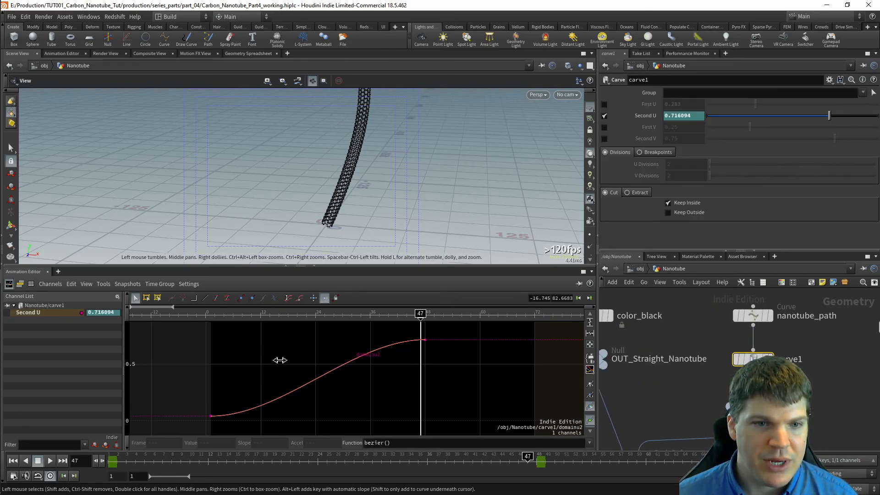
{"action": "left_click", "coordinate": [590, 443]}
{"action": "left_click", "coordinate": [389, 268]}
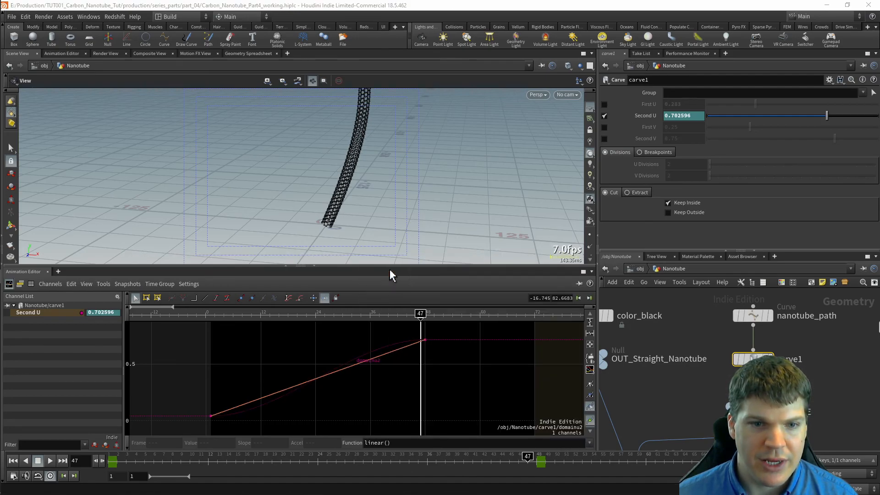
- Play the linear growth animation and watch more of the nanotube's length in the viewport
{"action": "key", "text": "Up"}
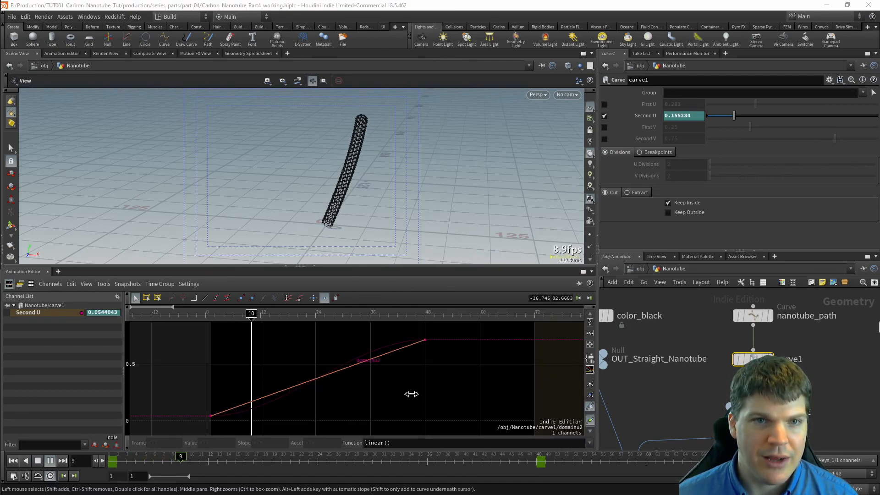
{"action": "right_click_drag", "start_coordinate": [430, 157], "coordinate": [355, 151]}
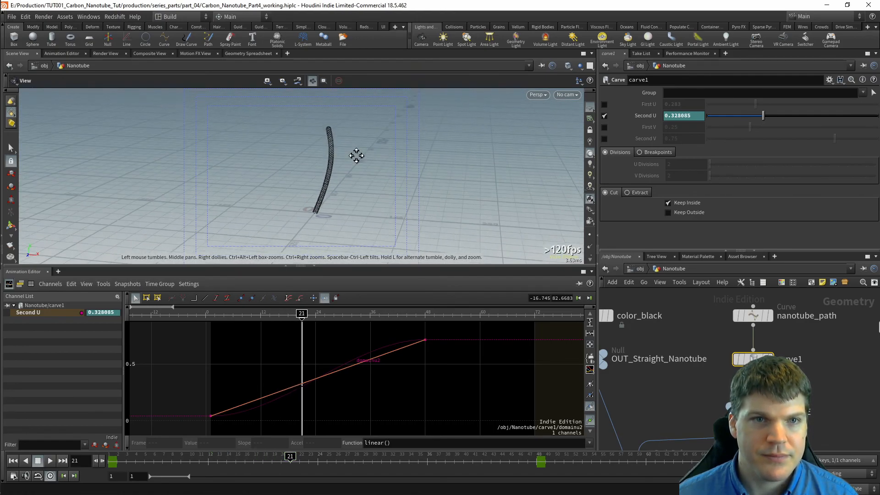
{"action": "middle_click_drag", "start_coordinate": [355, 151], "coordinate": [360, 161]}
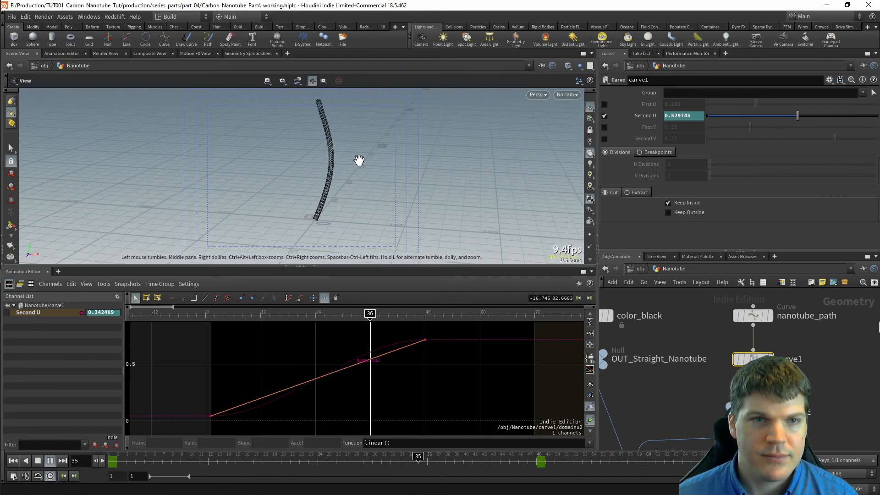
{"action": "key", "text": "Up"}
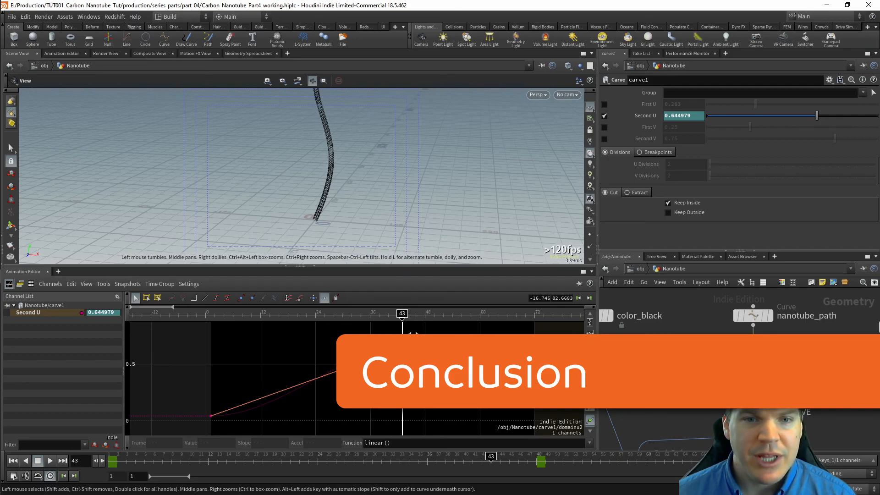
- Lower the Second U keyframe at frame 48 to about 0.067, keeping the nanotube's lower end in view
{"action": "left_click", "coordinate": [425, 340]}
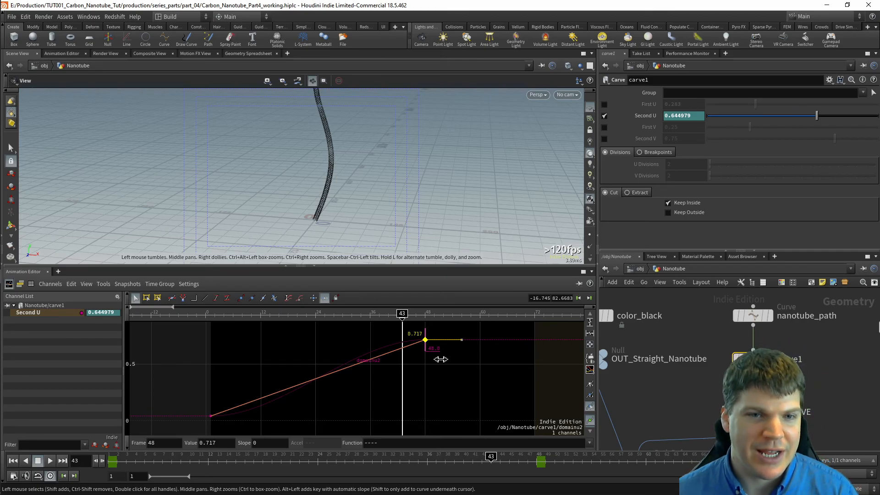
{"action": "scroll", "coordinate": [334, 197], "scroll_direction": "up", "scroll_amount": 6}
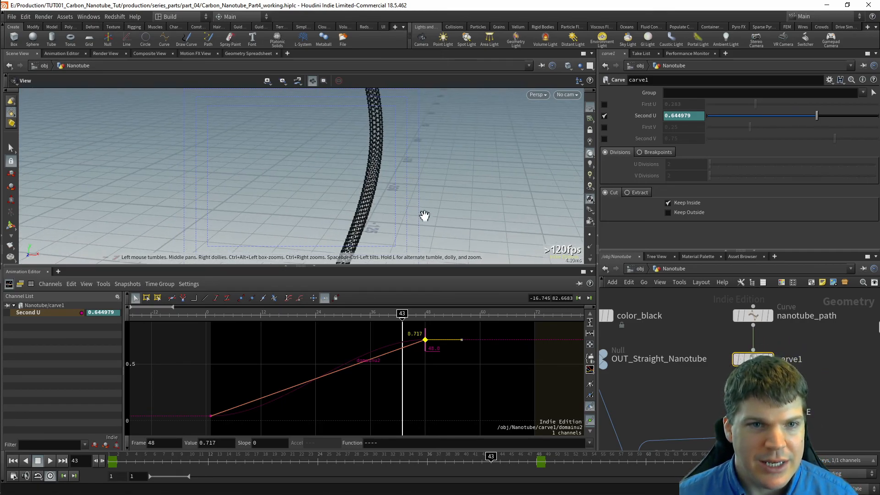
{"action": "left_click_drag", "start_coordinate": [456, 189], "coordinate": [337, 171]}
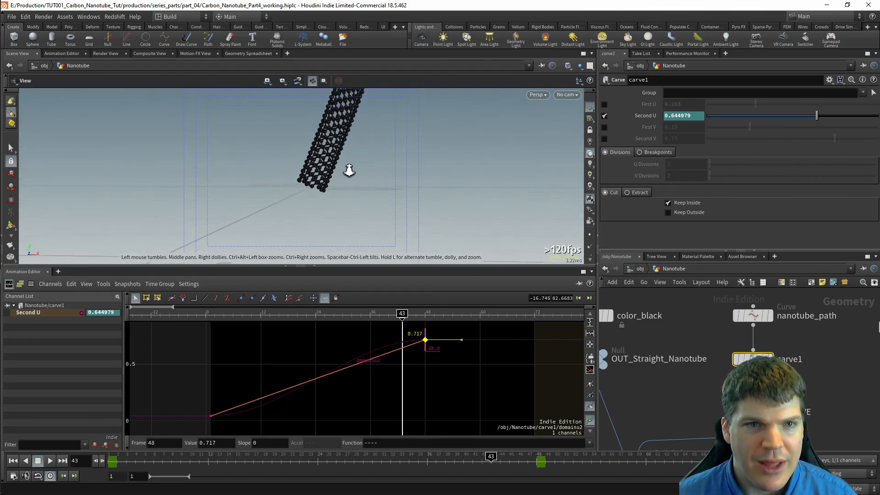
{"action": "left_click_drag", "start_coordinate": [425, 338], "coordinate": [425, 413]}
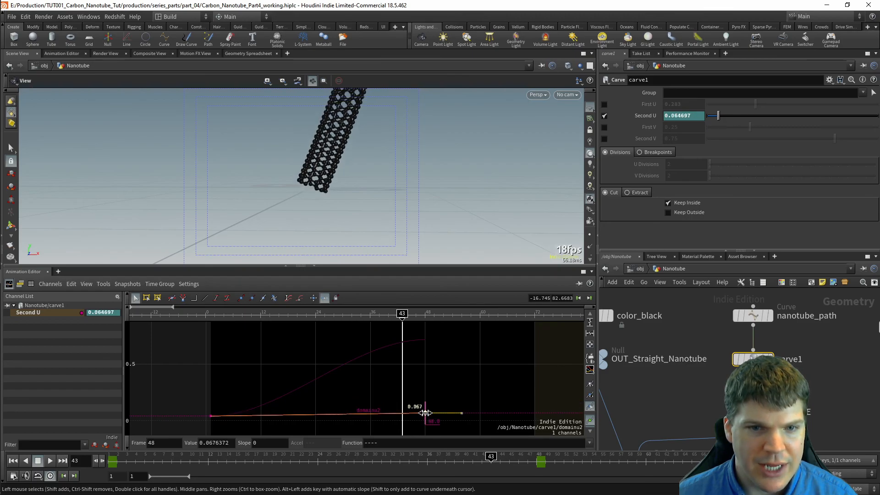
- Go to frame 33 and inspect the atoms and bonds at the nanotube's lower end up close
{"action": "left_click_drag", "start_coordinate": [286, 165], "coordinate": [389, 238]}
{"action": "left_click_drag", "start_coordinate": [402, 315], "coordinate": [355, 323]}
{"action": "middle_click_drag", "start_coordinate": [307, 198], "coordinate": [333, 159]}
{"action": "right_click_drag", "start_coordinate": [334, 159], "coordinate": [440, 177]}
{"action": "middle_click_drag", "start_coordinate": [338, 159], "coordinate": [284, 201]}
{"action": "right_click_drag", "start_coordinate": [284, 200], "coordinate": [408, 161]}
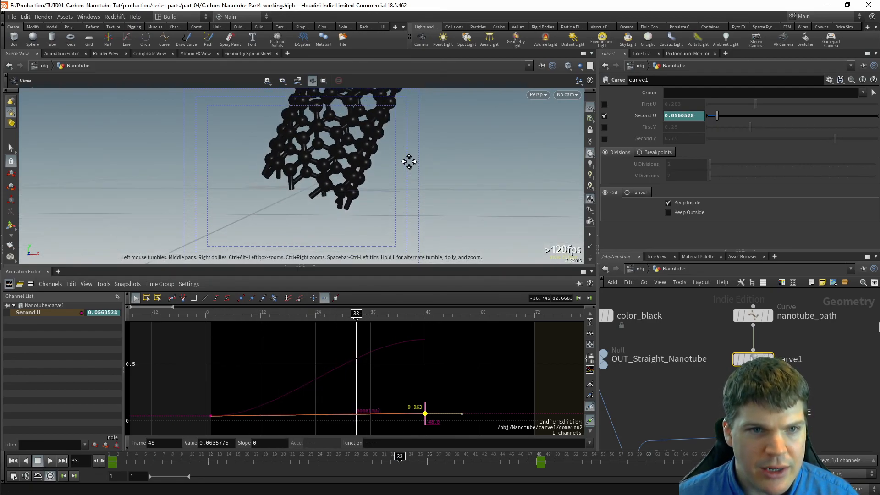
{"action": "middle_click_drag", "start_coordinate": [408, 161], "coordinate": [383, 175]}
- Play and scrub the growth between frames 18 and 37, examining how atoms and bonds change at the nanotube's growing end
{"action": "left_click_drag", "start_coordinate": [311, 316], "coordinate": [288, 317]}
{"action": "middle_click_drag", "start_coordinate": [666, 408], "coordinate": [712, 338]}
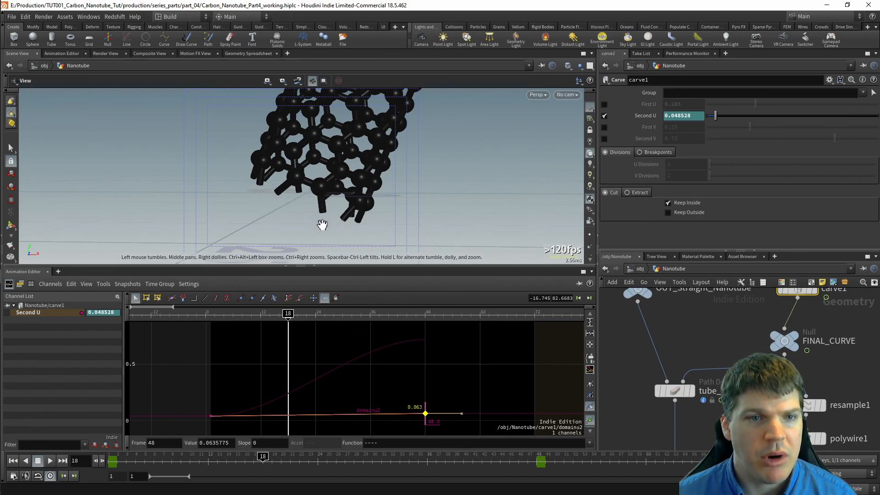
{"action": "key", "text": "Up"}
{"action": "key", "text": "Up"}
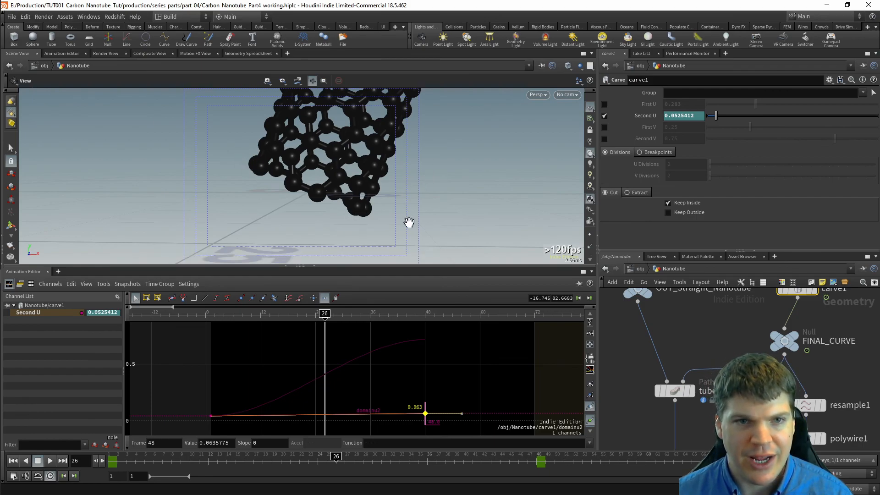
{"action": "left_click_drag", "start_coordinate": [324, 314], "coordinate": [352, 315]}
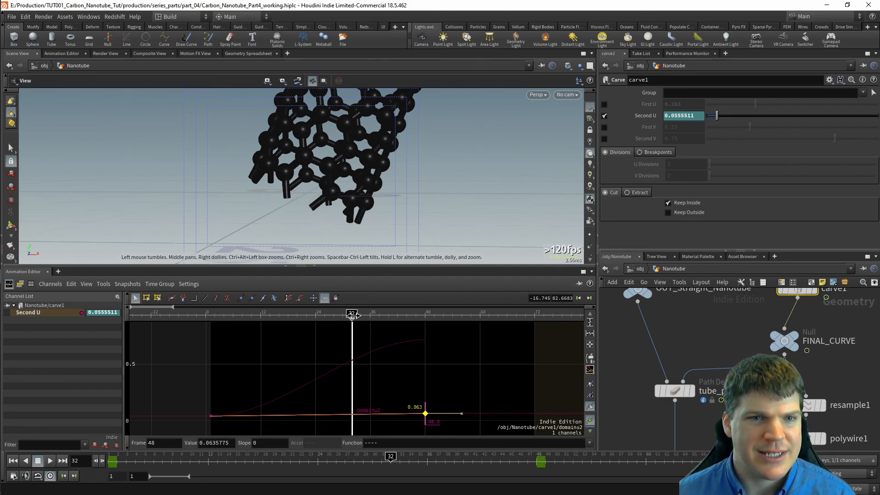
{"action": "mouse_move", "coordinate": [351, 315]}
{"action": "left_mouse_down"}
{"action": "mouse_move", "coordinate": [314, 315]}
{"action": "mouse_move", "coordinate": [351, 313]}
{"action": "left_mouse_up"}
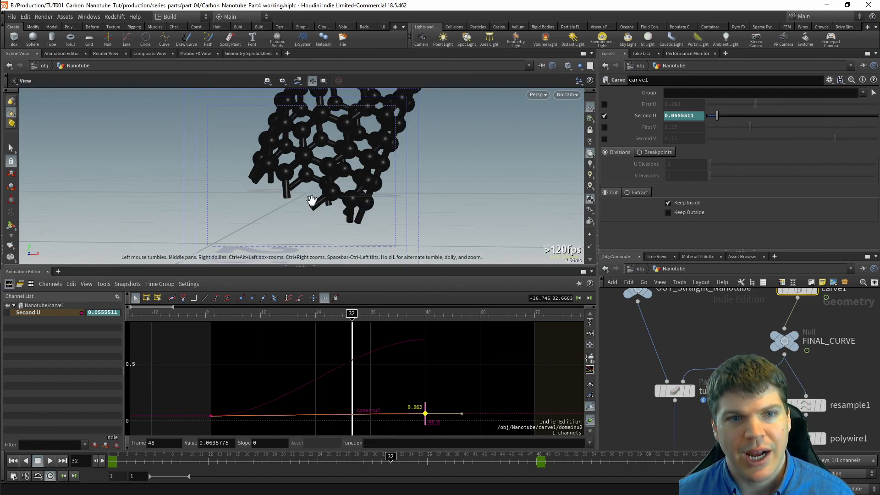
{"action": "left_click_drag", "start_coordinate": [353, 321], "coordinate": [374, 315]}
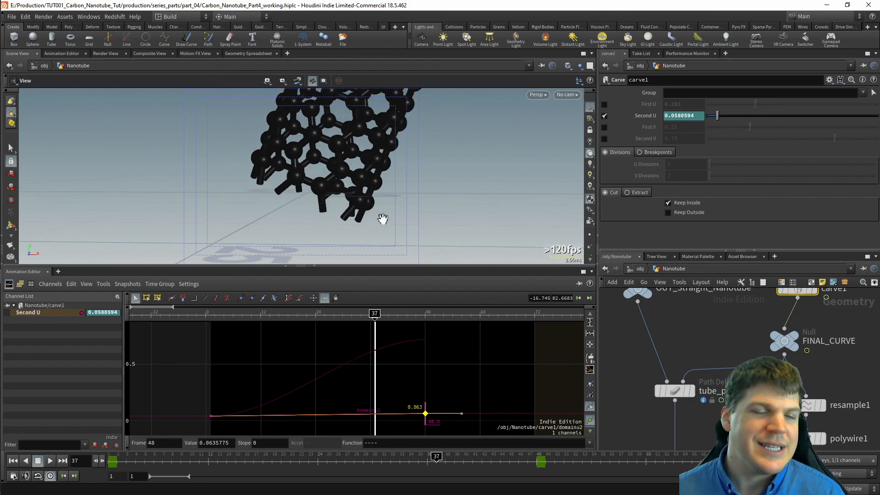